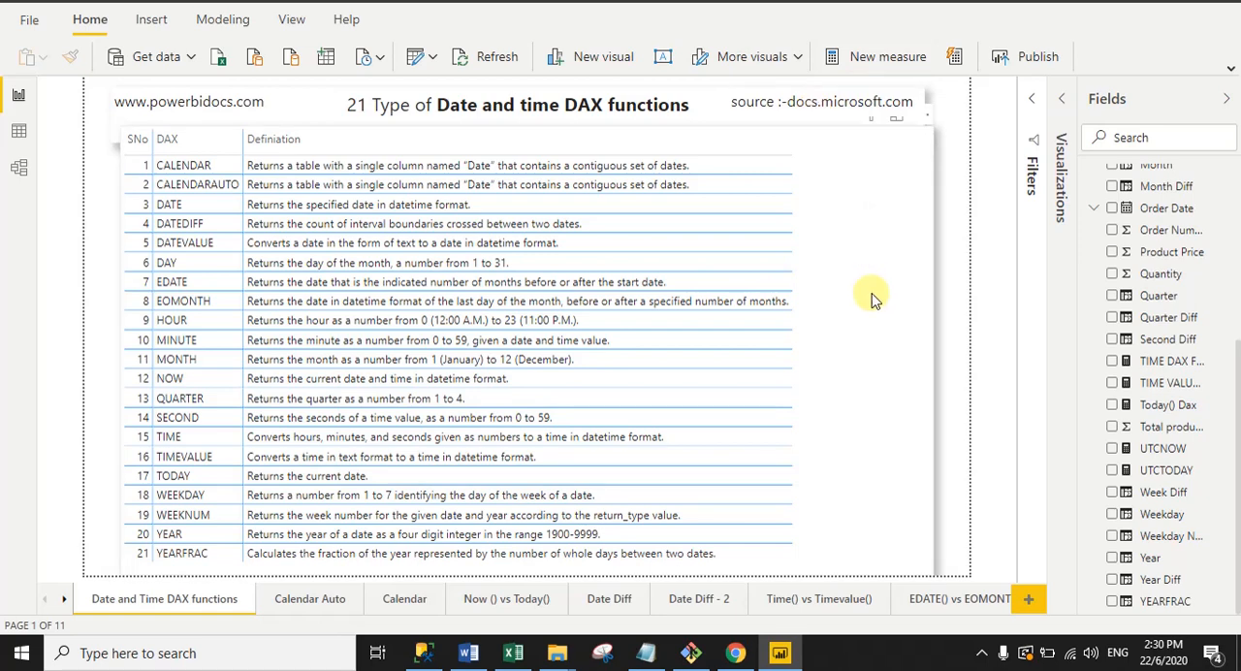
Step: Open the Calendar Auto report page to review CALENDARAUTO, and switch to Sheet1 of the Excel workbook
{"action": "left_click", "coordinate": [324, 601]}
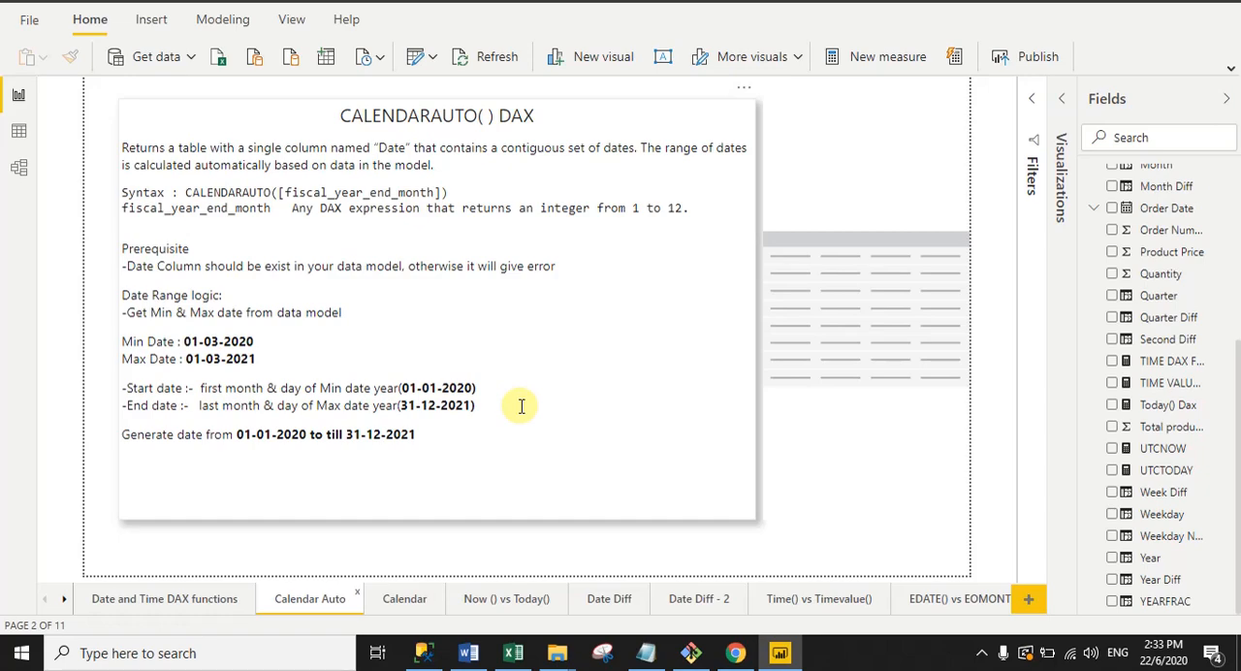
{"action": "left_click", "coordinate": [513, 652]}
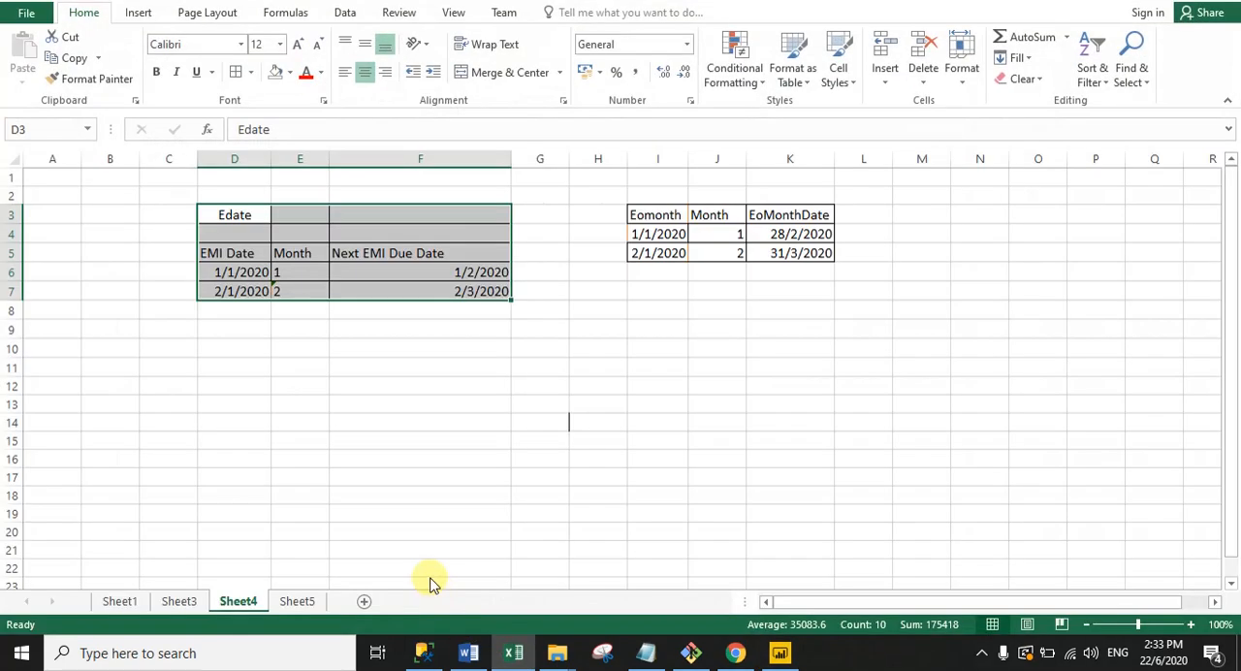
{"action": "left_click", "coordinate": [117, 601]}
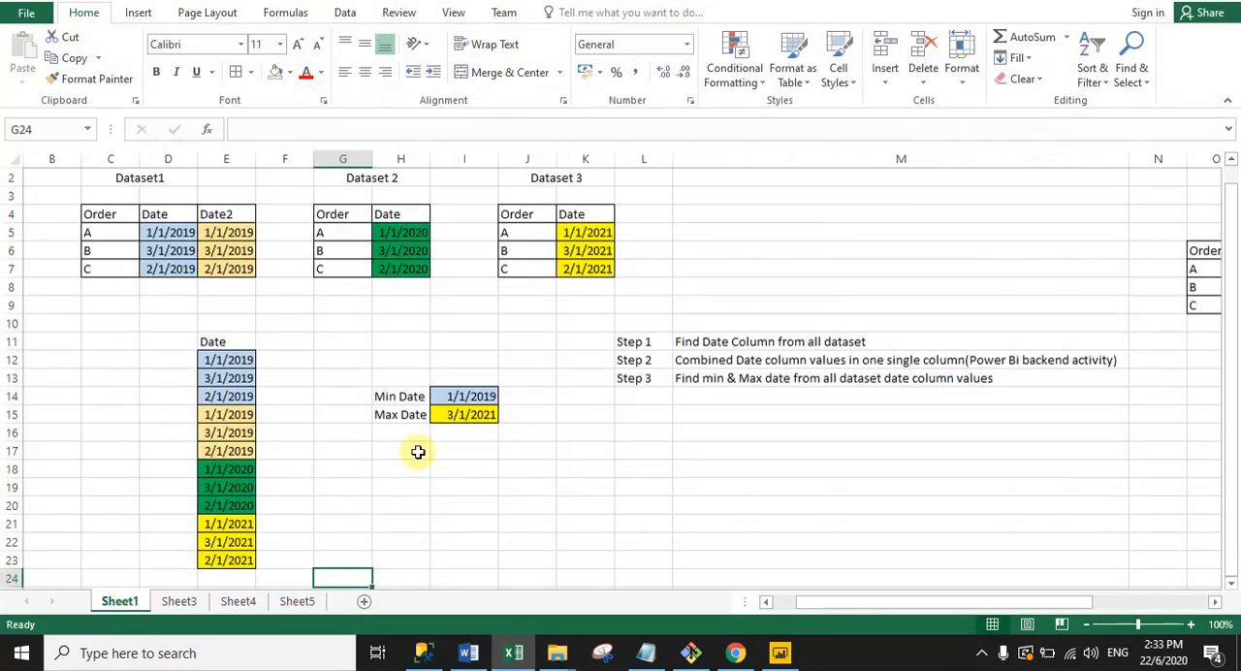
Step: Highlight the Dataset1, Dataset 2 and Dataset 3 example tables on Sheet1 to examine them
{"action": "left_click_drag", "start_coordinate": [110, 173], "coordinate": [241, 249]}
{"action": "left_click_drag", "start_coordinate": [330, 199], "coordinate": [397, 268]}
{"action": "left_click_drag", "start_coordinate": [534, 178], "coordinate": [504, 308]}
{"action": "left_click", "coordinate": [505, 307]}
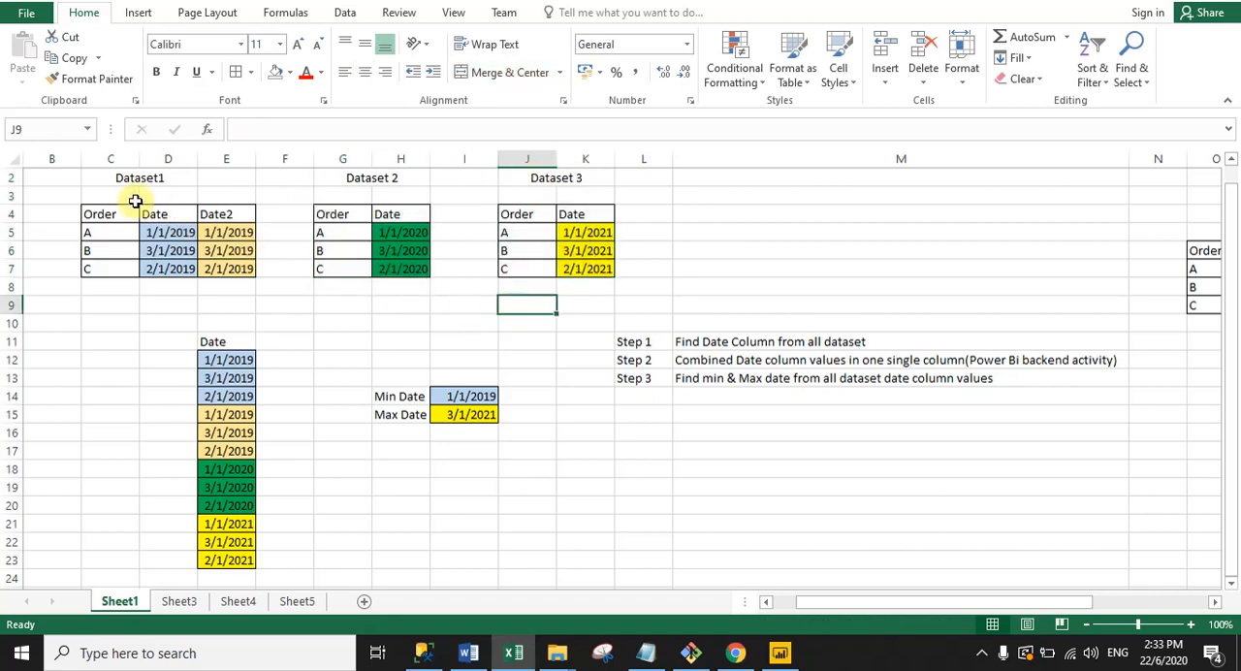
{"action": "left_click_drag", "start_coordinate": [143, 173], "coordinate": [592, 272]}
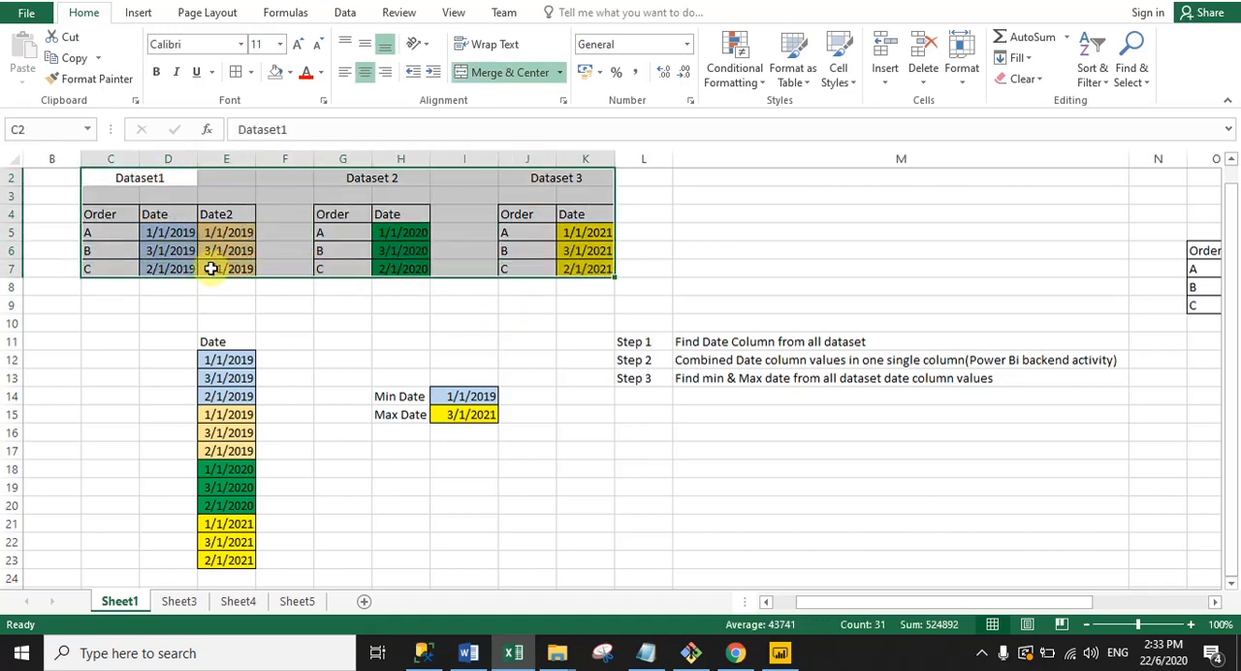
Step: Highlight the date columns of the three example datasets to examine their values
{"action": "left_click", "coordinate": [214, 268]}
{"action": "left_click_drag", "start_coordinate": [157, 223], "coordinate": [214, 267]}
{"action": "left_click_drag", "start_coordinate": [388, 215], "coordinate": [404, 276]}
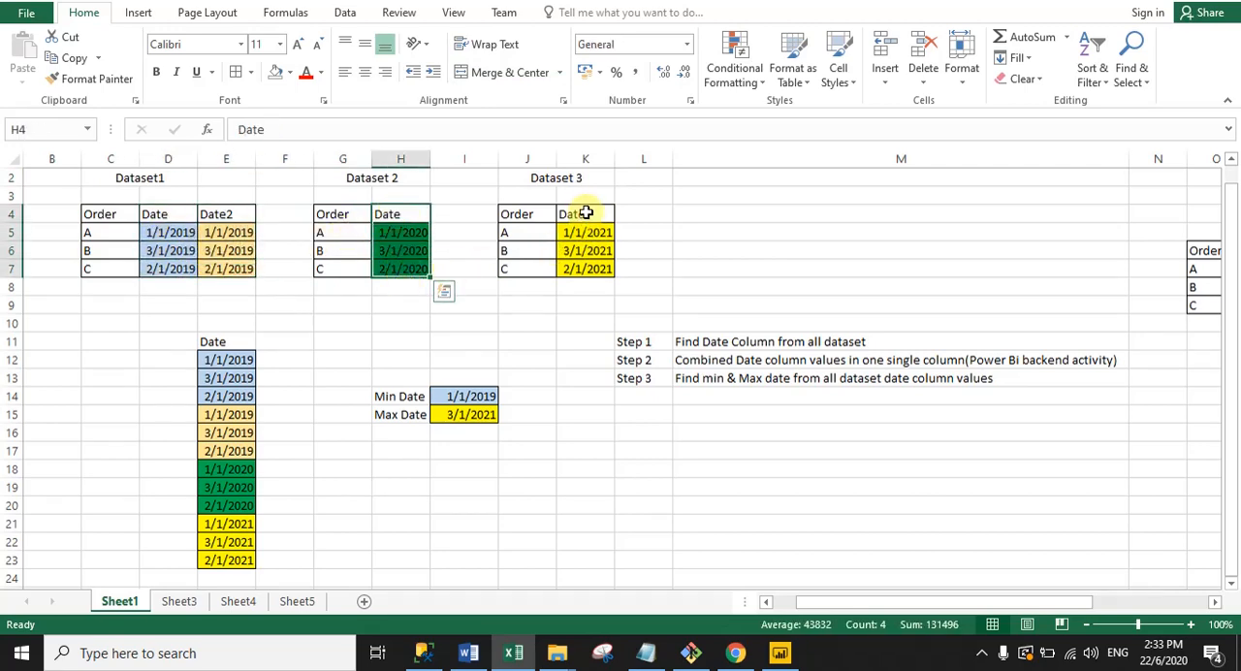
{"action": "left_click_drag", "start_coordinate": [585, 212], "coordinate": [152, 207]}
{"action": "left_click", "coordinate": [574, 318]}
{"action": "left_click", "coordinate": [259, 303]}
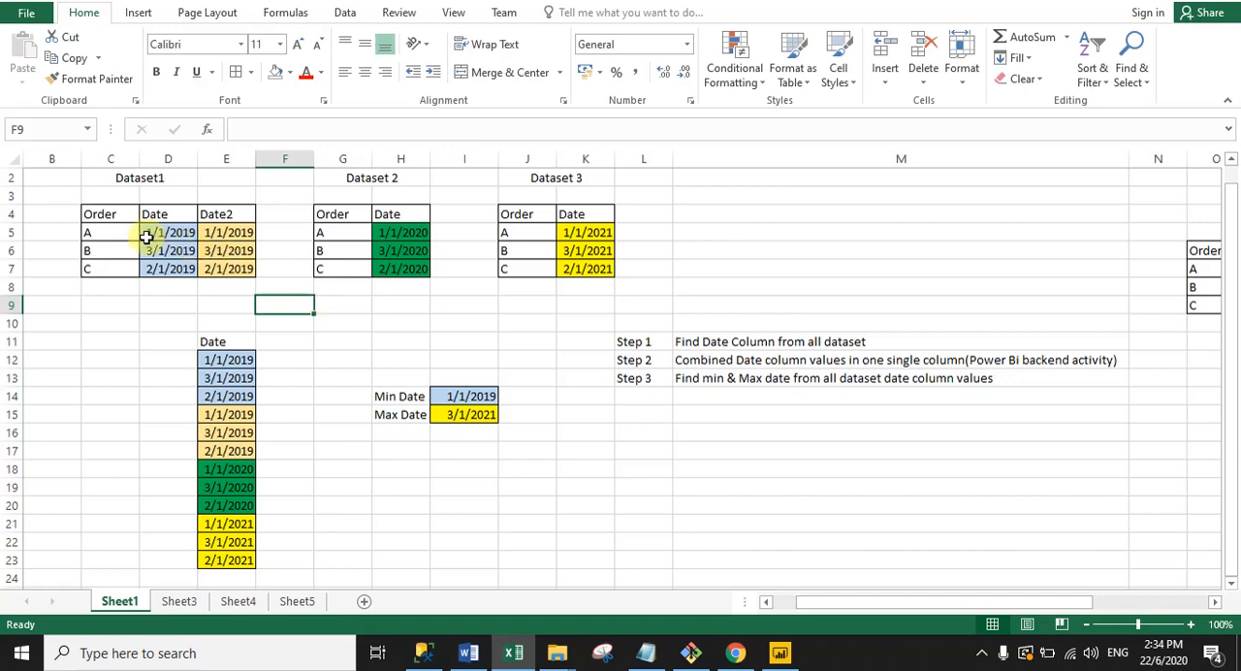
{"action": "left_click_drag", "start_coordinate": [150, 234], "coordinate": [581, 274]}
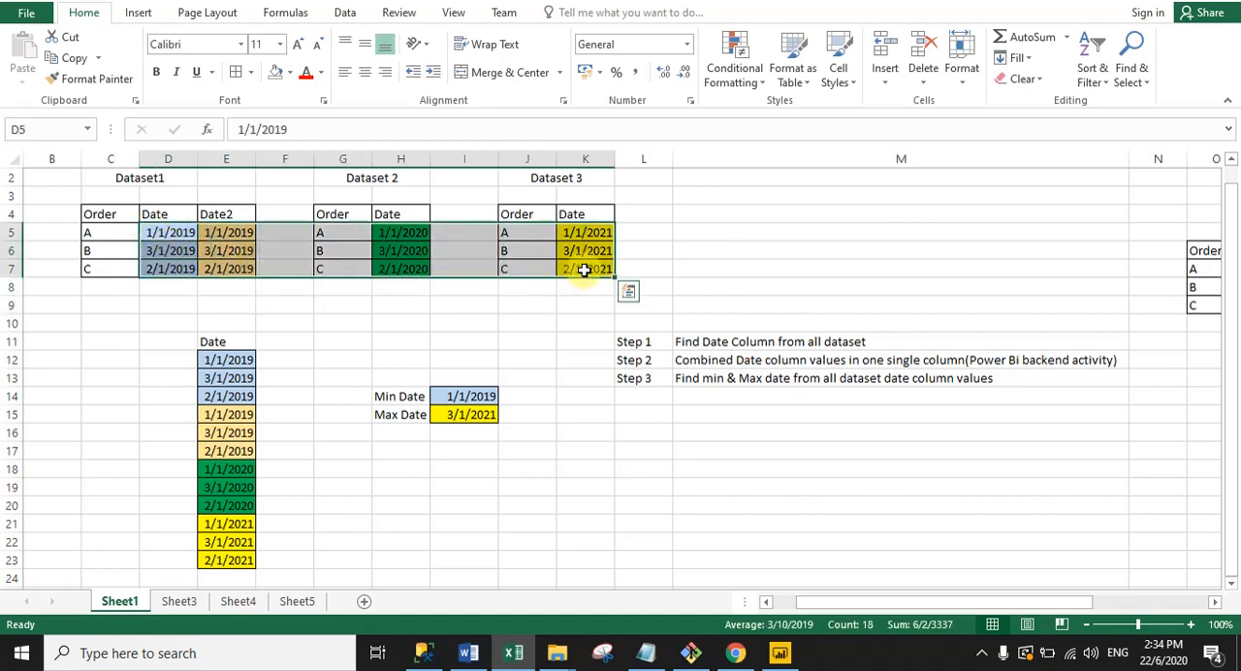
{"action": "left_click", "coordinate": [662, 305]}
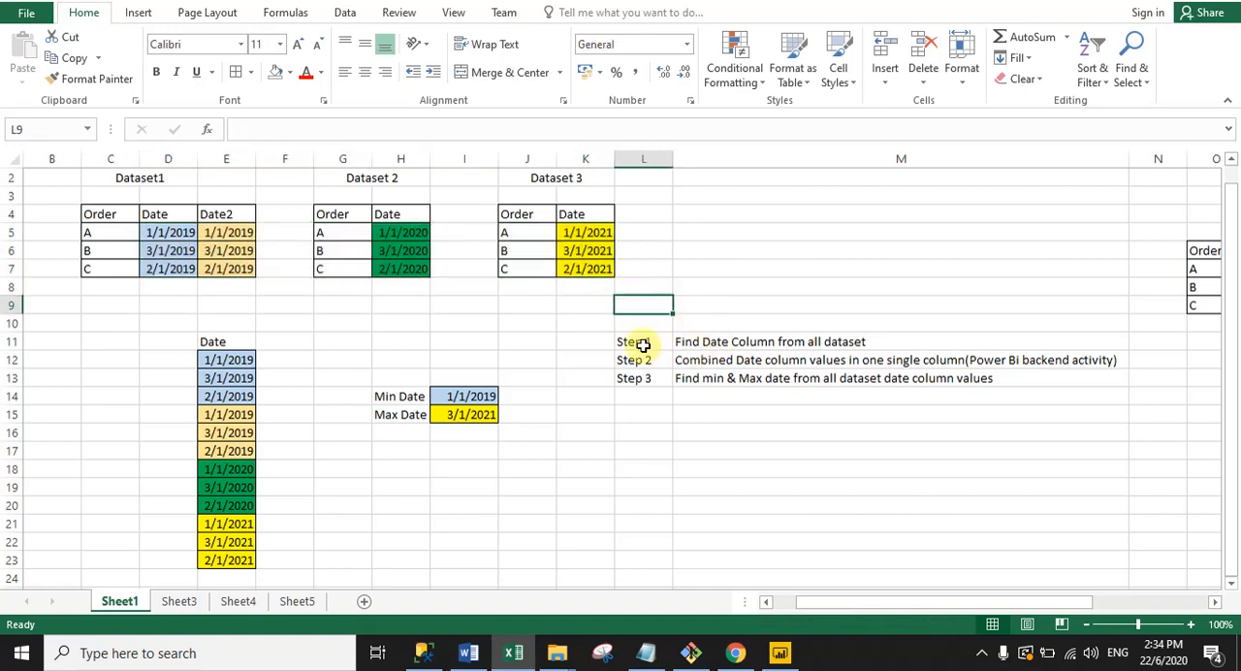
Step: Examine the Step 1 and Step 2 notes alongside the combined Date column in E12:E23
{"action": "left_click_drag", "start_coordinate": [635, 339], "coordinate": [714, 344]}
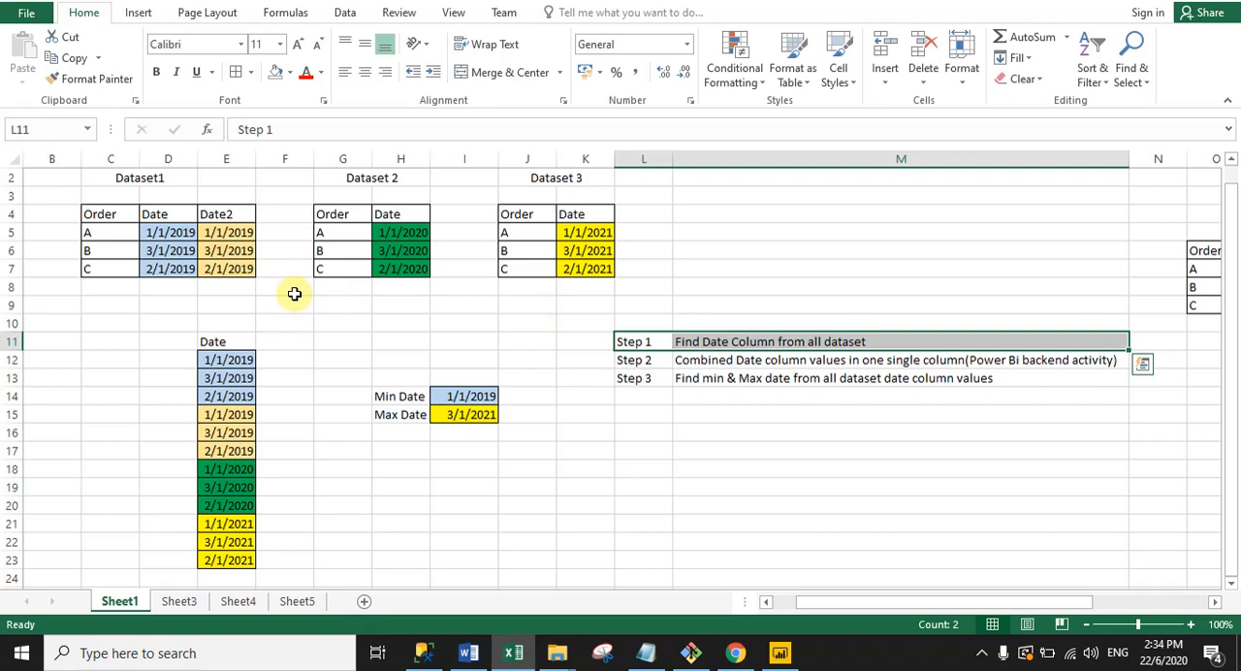
{"action": "left_click", "coordinate": [728, 355]}
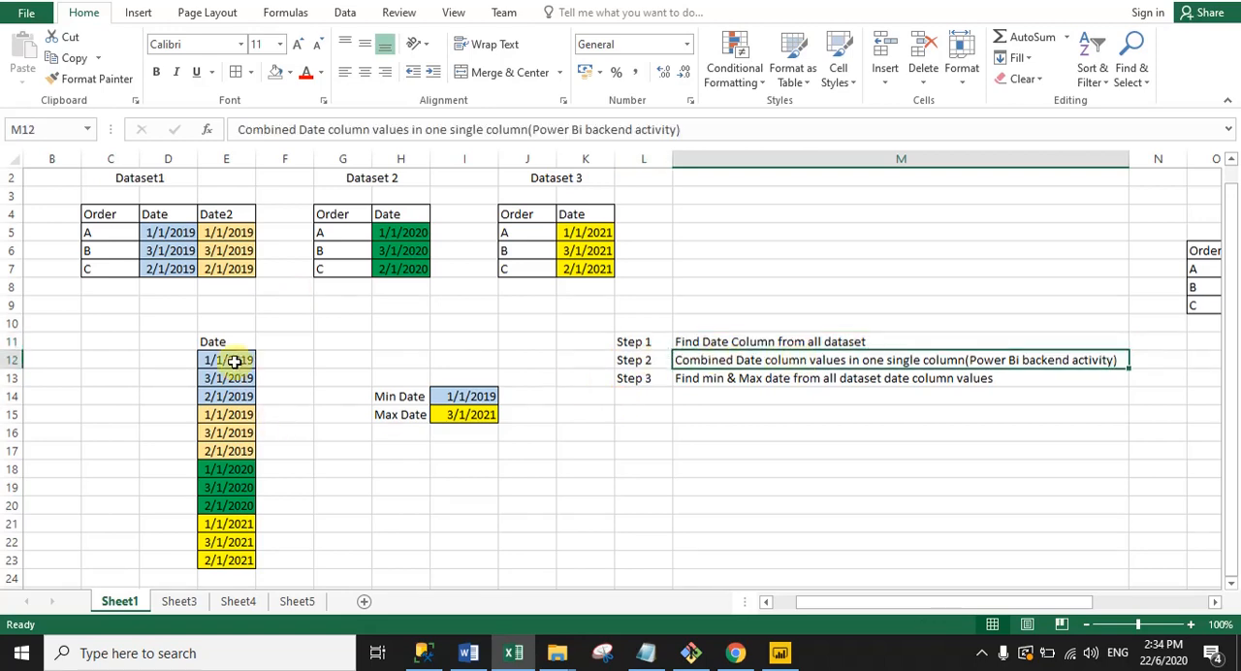
{"action": "left_click_drag", "start_coordinate": [228, 360], "coordinate": [238, 539]}
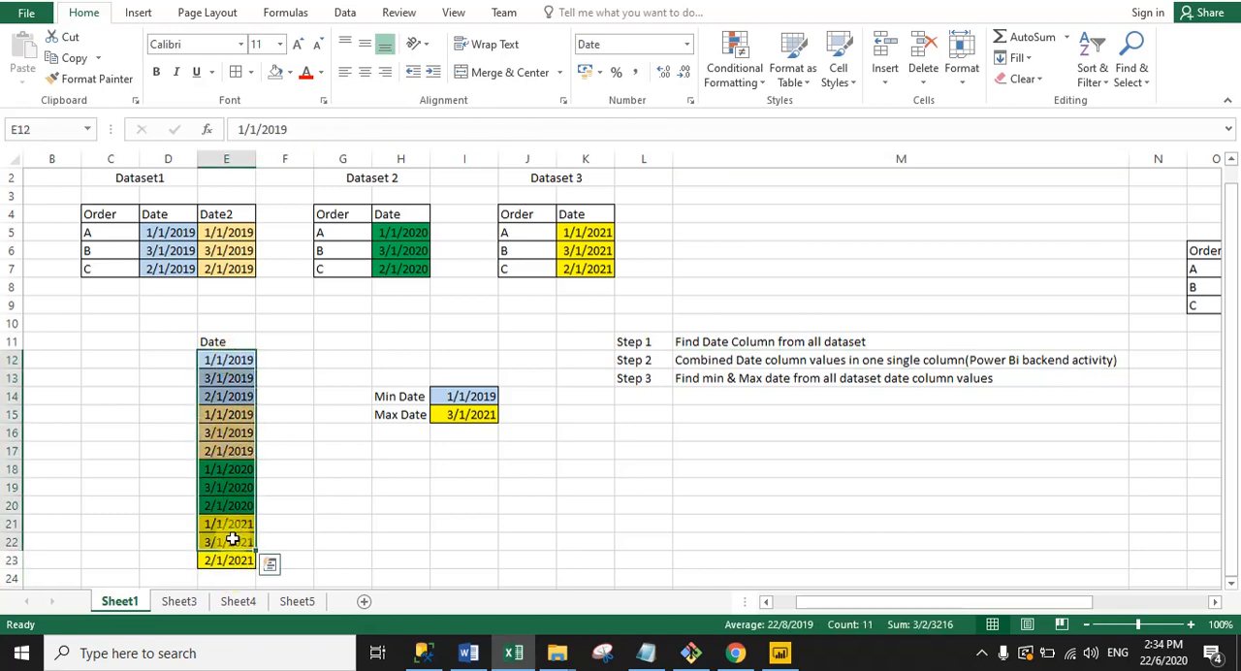
{"action": "left_click", "coordinate": [750, 360]}
{"action": "left_click_drag", "start_coordinate": [222, 359], "coordinate": [230, 561]}
{"action": "left_click", "coordinate": [305, 560]}
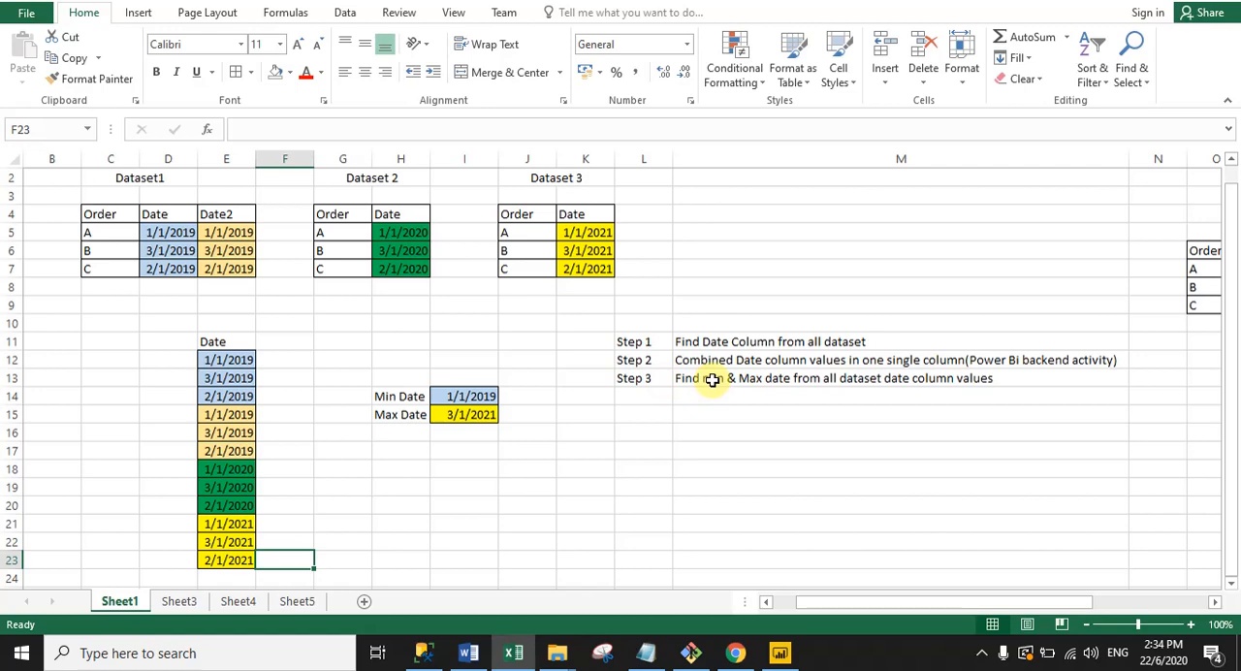
Step: Compare the earliest and latest dates in the combined Date column with the Min Date and Max Date cells
{"action": "left_click", "coordinate": [227, 360]}
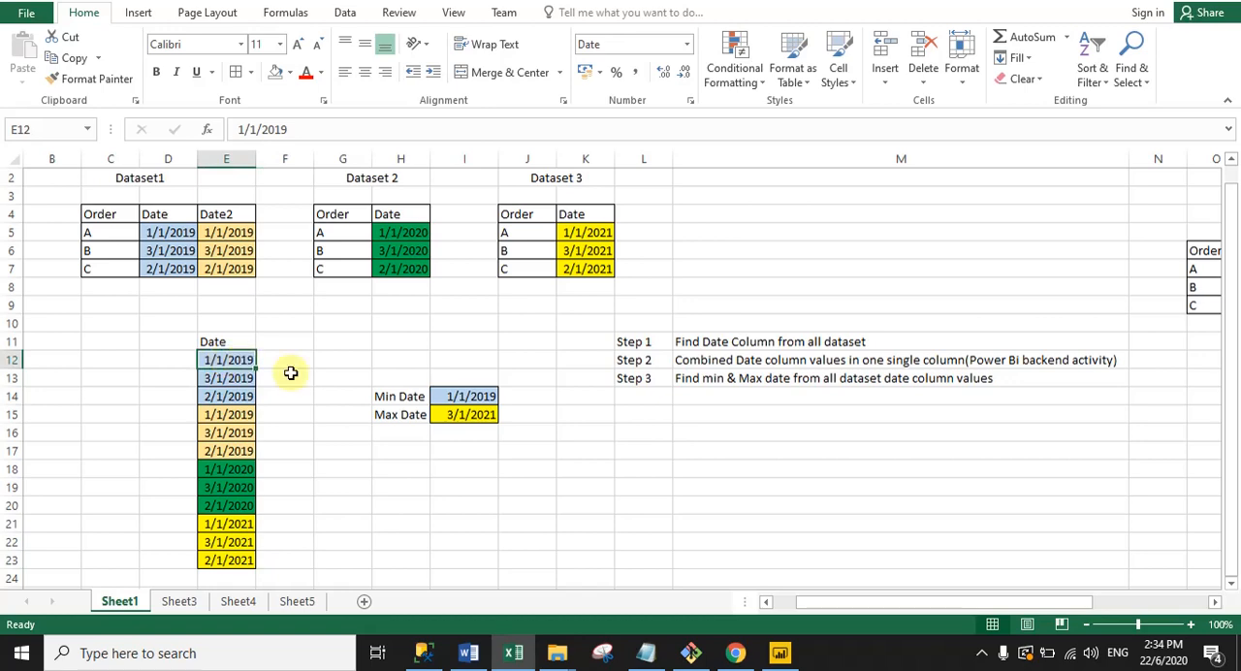
{"action": "left_click", "coordinate": [457, 396]}
{"action": "left_click", "coordinate": [230, 544]}
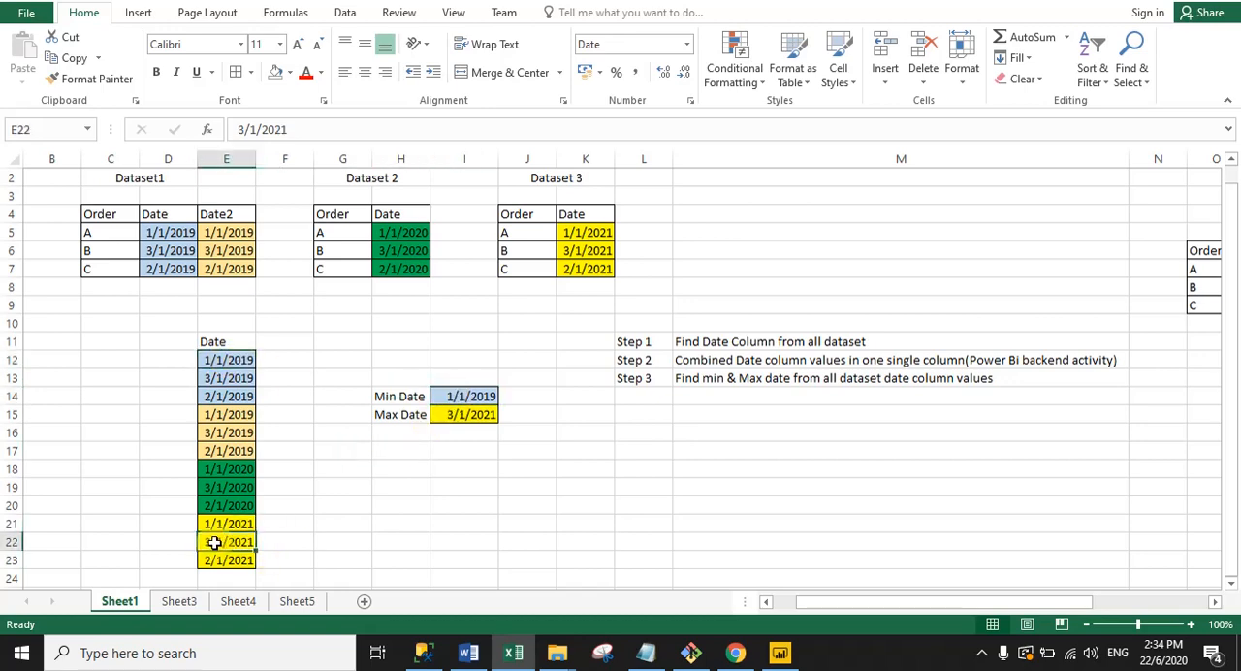
{"action": "left_click", "coordinate": [470, 414]}
{"action": "left_click", "coordinate": [469, 465]}
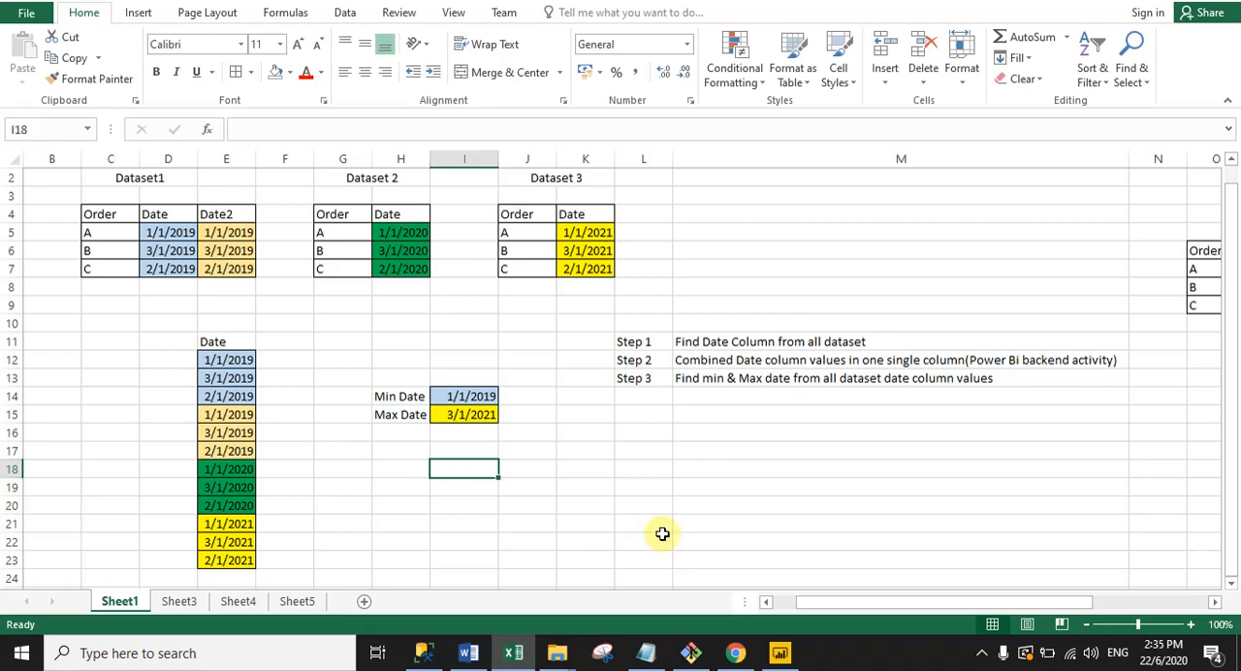
Step: Switch back to Power BI and start a new calculated table named "Calednar Auto"
{"action": "left_click", "coordinate": [780, 653]}
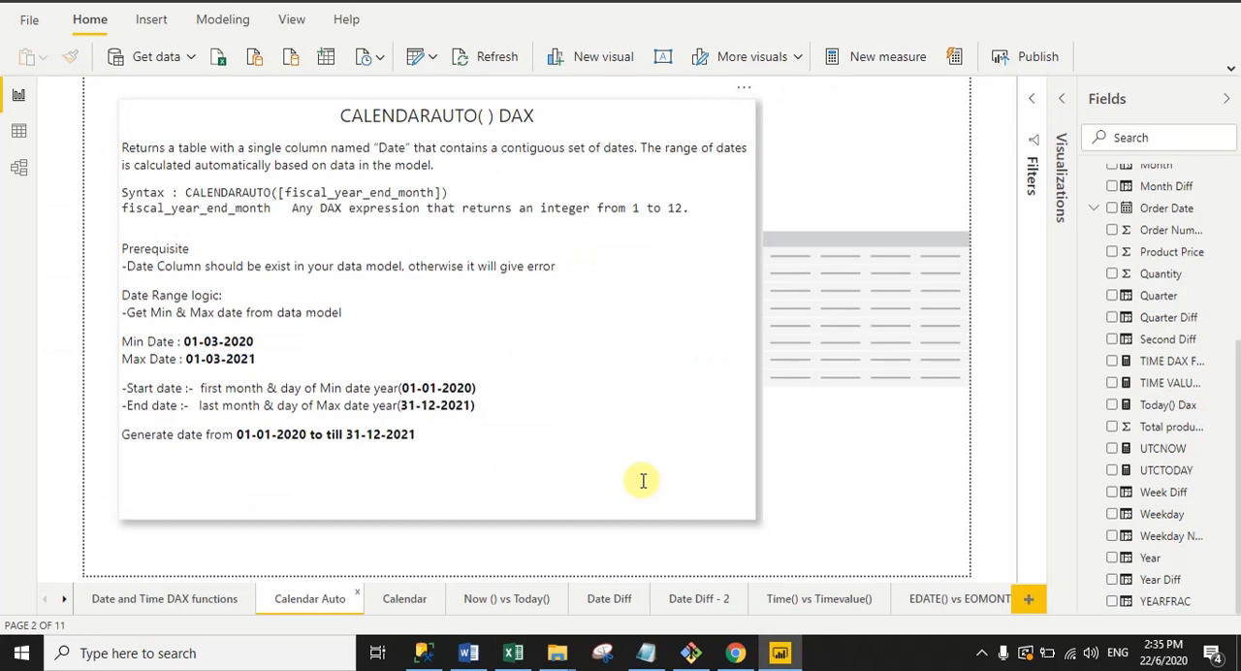
{"action": "left_click", "coordinate": [225, 27]}
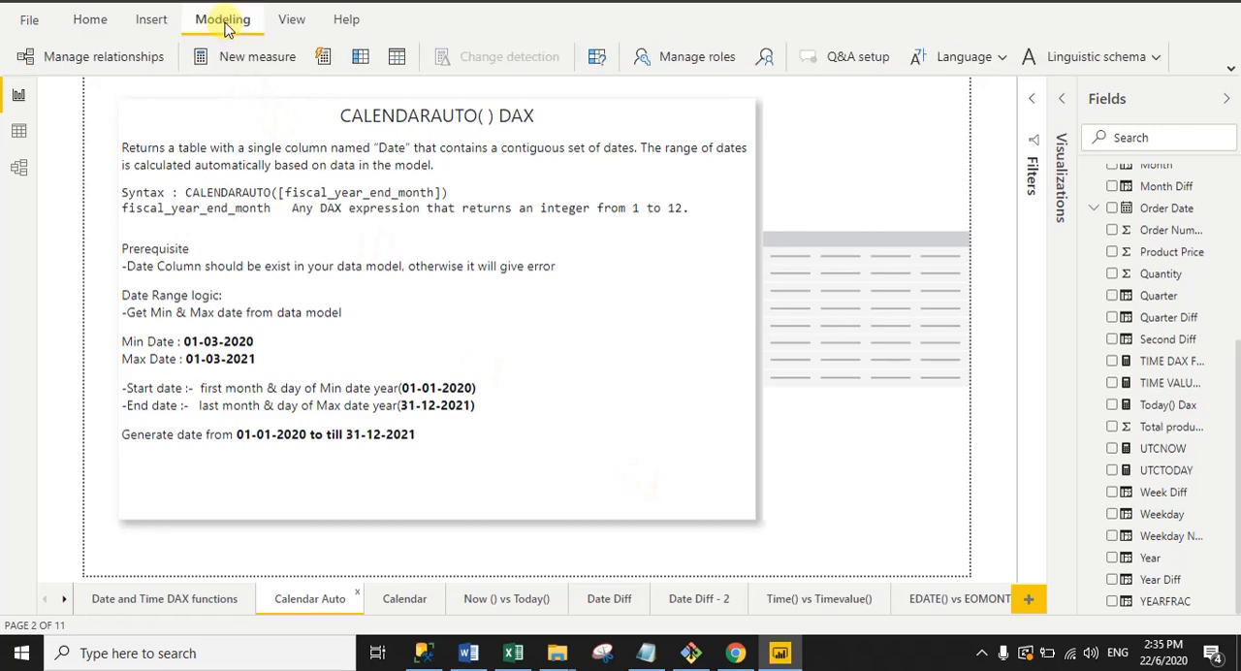
{"action": "left_click", "coordinate": [397, 60]}
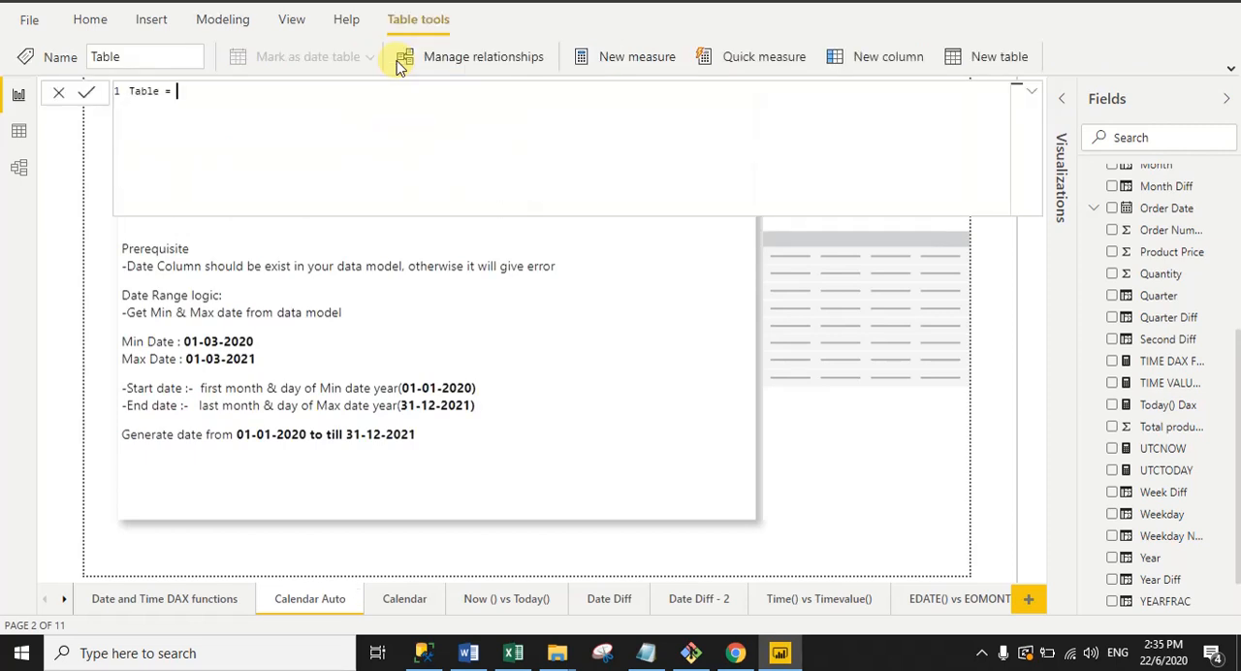
{"action": "left_click_drag", "start_coordinate": [158, 92], "coordinate": [130, 91]}
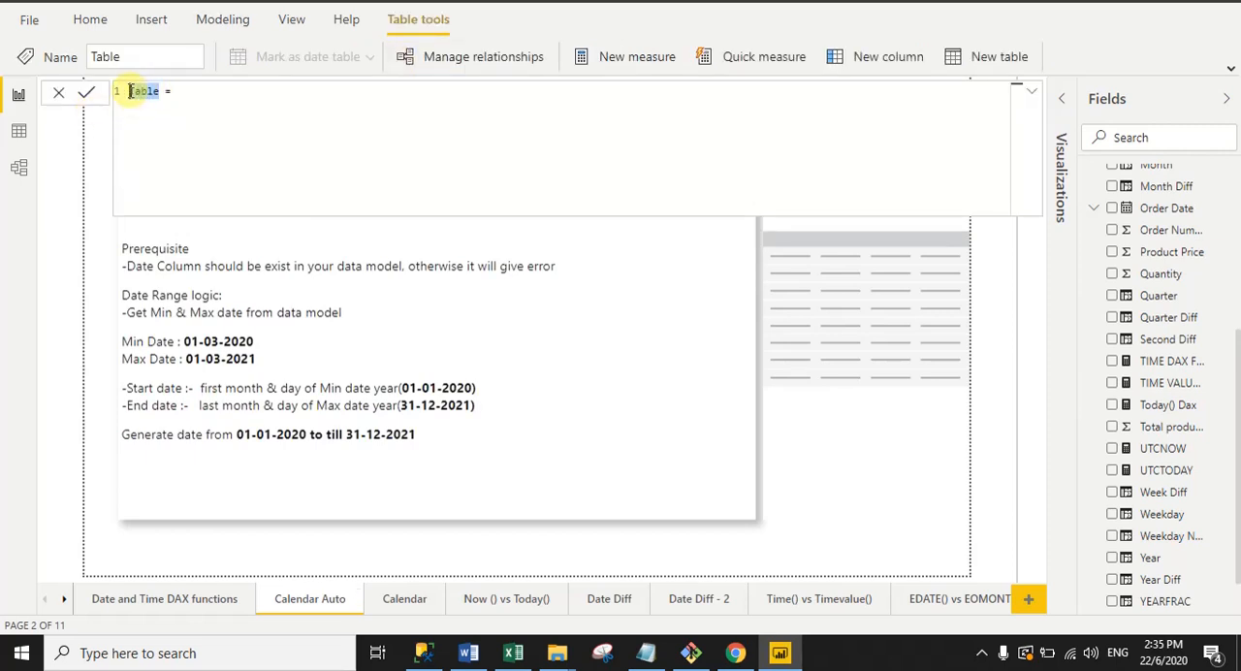
{"action": "type", "text": "Ca"}
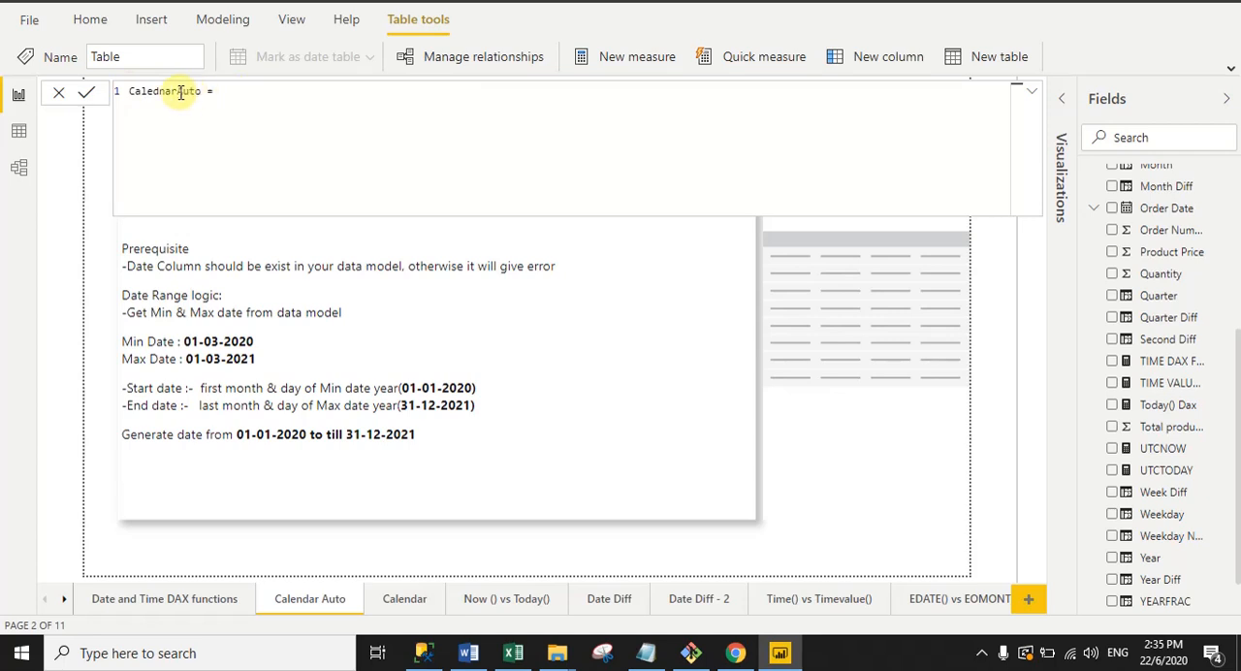
{"action": "left_click", "coordinate": [178, 91]}
{"action": "left_click", "coordinate": [243, 89]}
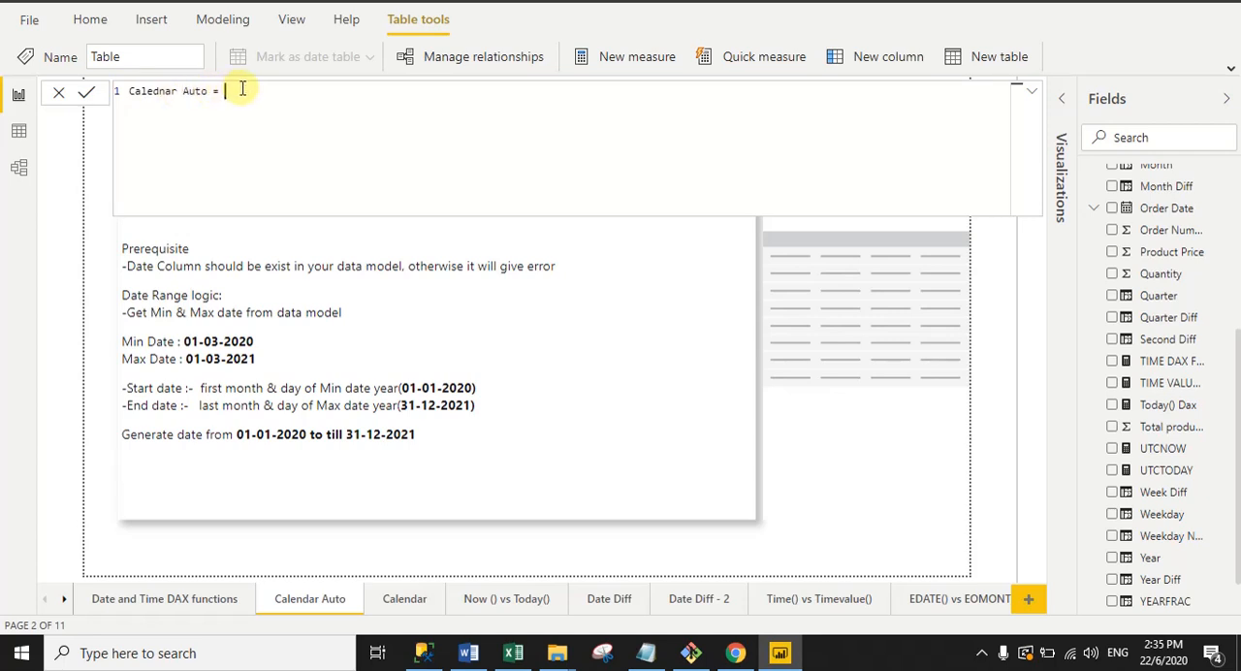
Step: Define the new table with the formula CALENDARAUTO(), commit it and close the formula editor
{"action": "type", "text": "ca"}
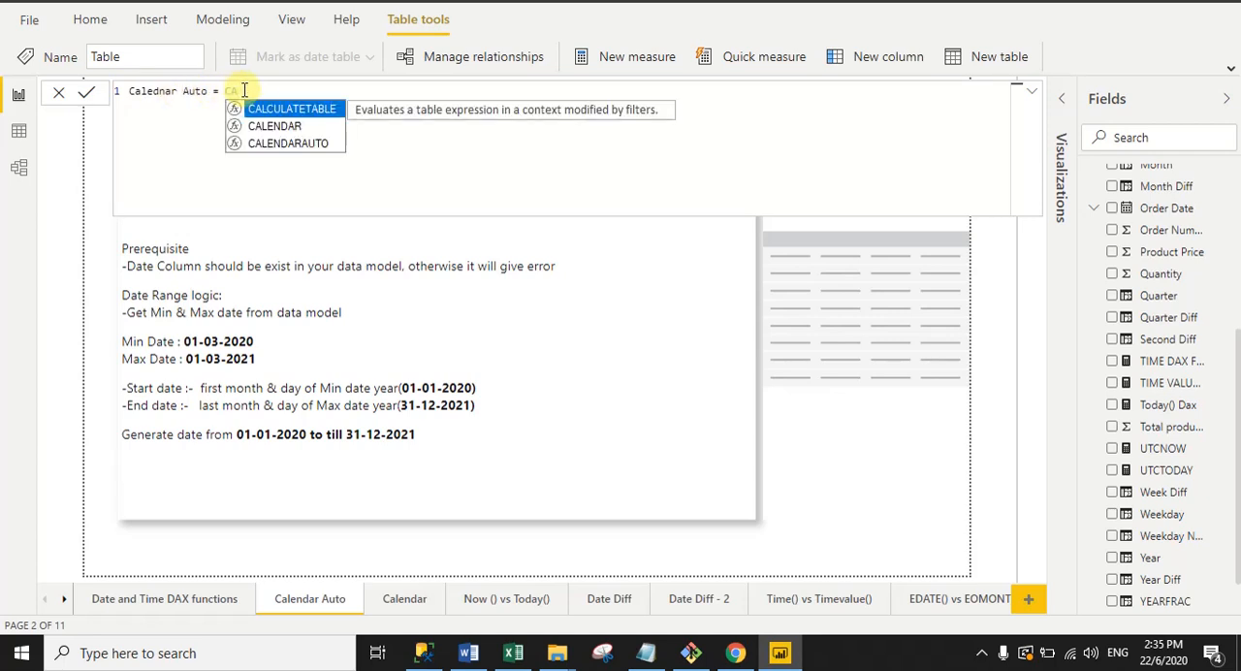
{"action": "left_click", "coordinate": [288, 143]}
{"action": "type", "text": "("}
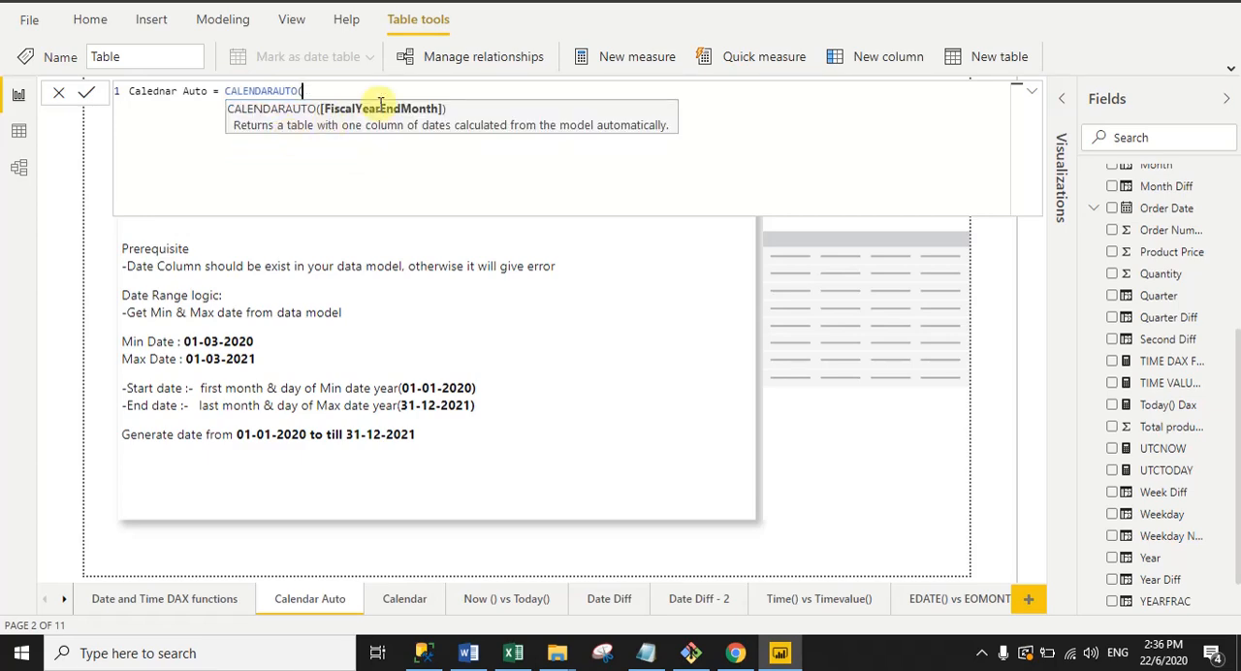
{"action": "type", "text": ")"}
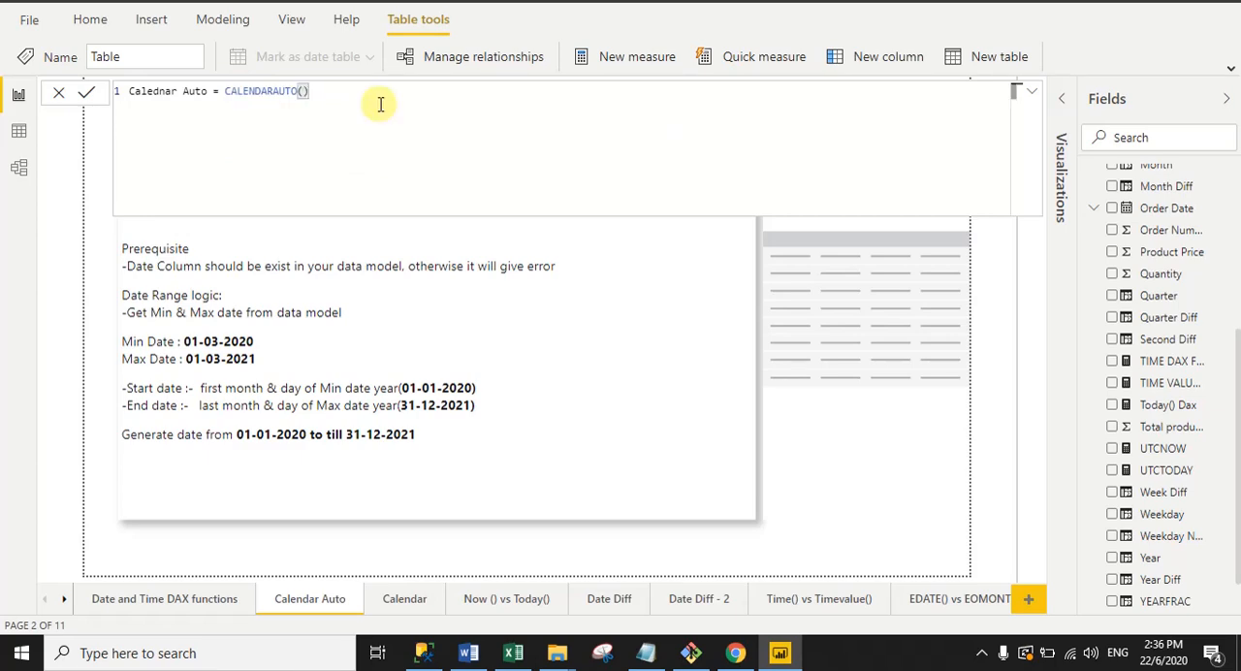
{"action": "left_click", "coordinate": [85, 97]}
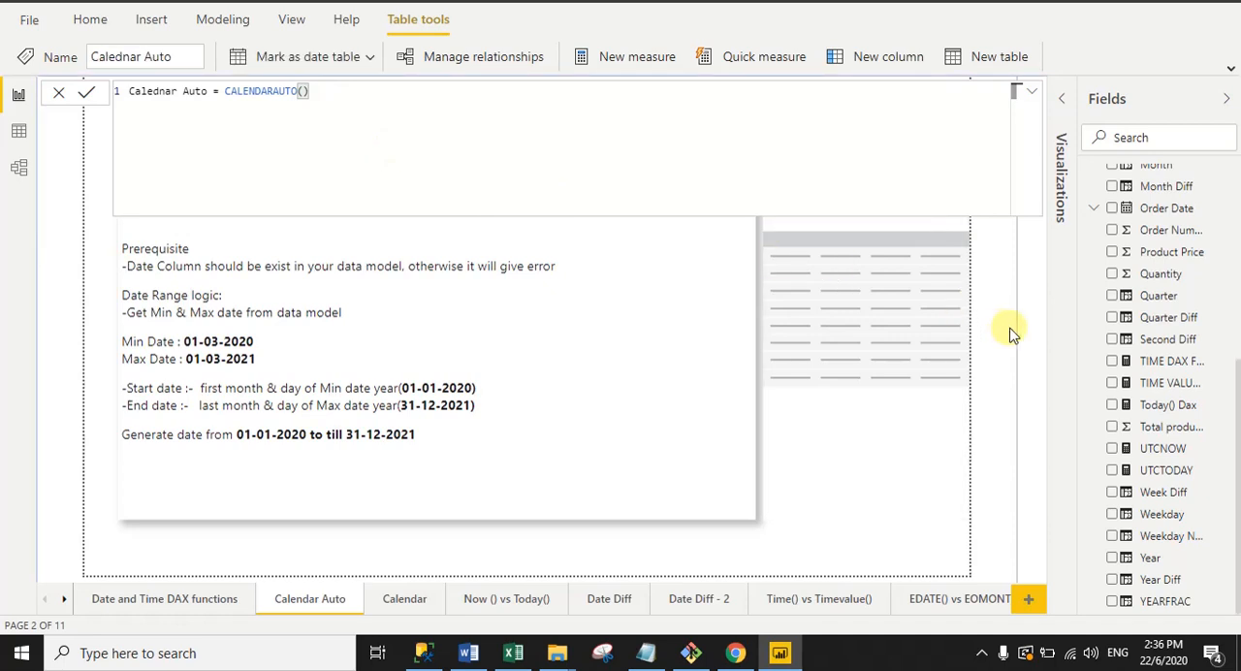
{"action": "left_click", "coordinate": [58, 93]}
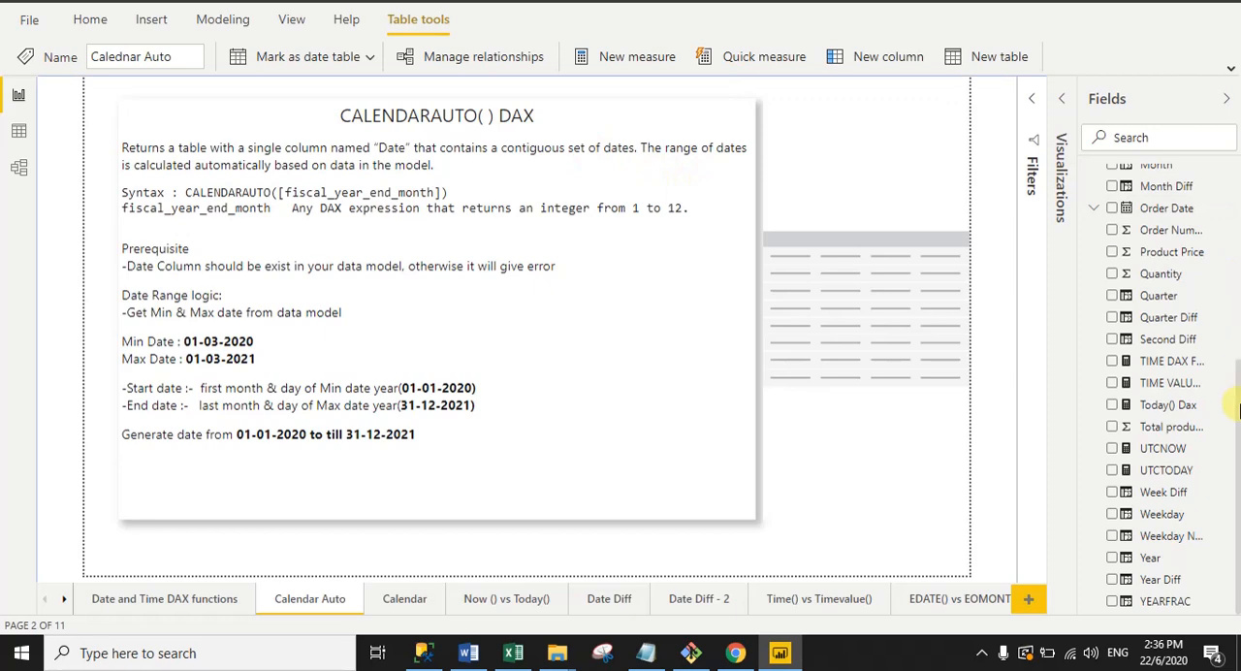
Step: Add the Calednar Auto table's Date field to the empty table visual as a plain date instead of a date hierarchy
{"action": "left_click_drag", "start_coordinate": [1239, 411], "coordinate": [1229, 157]}
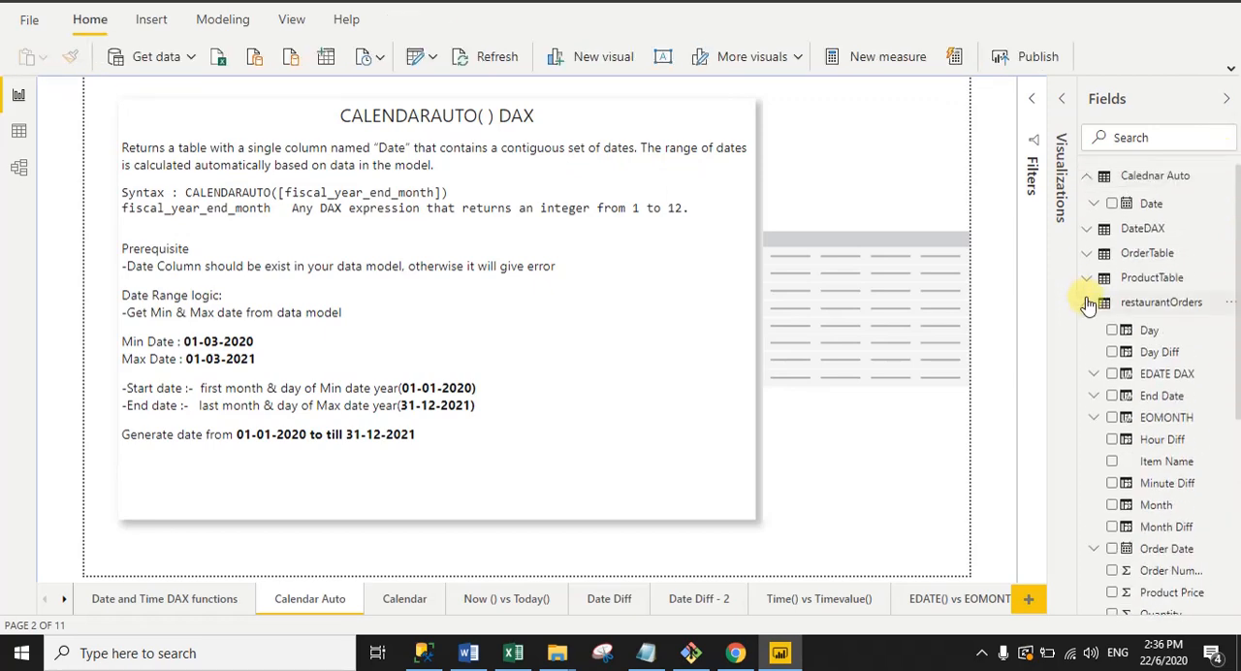
{"action": "left_click", "coordinate": [1089, 304]}
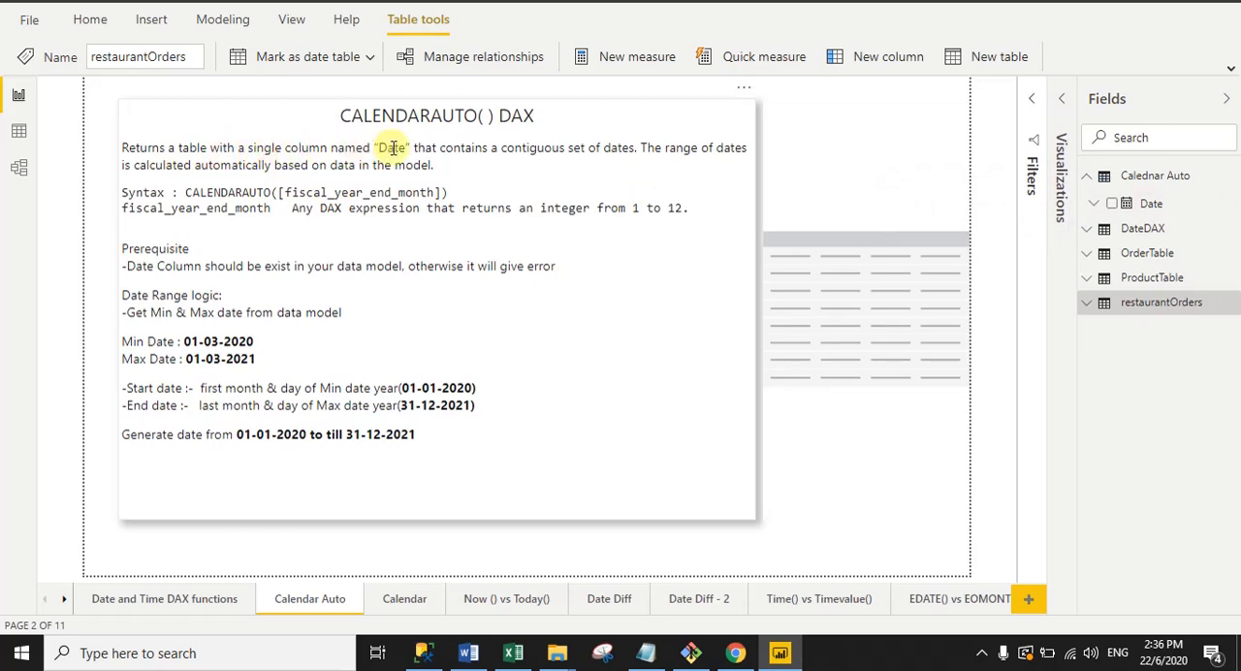
{"action": "left_click", "coordinate": [883, 291]}
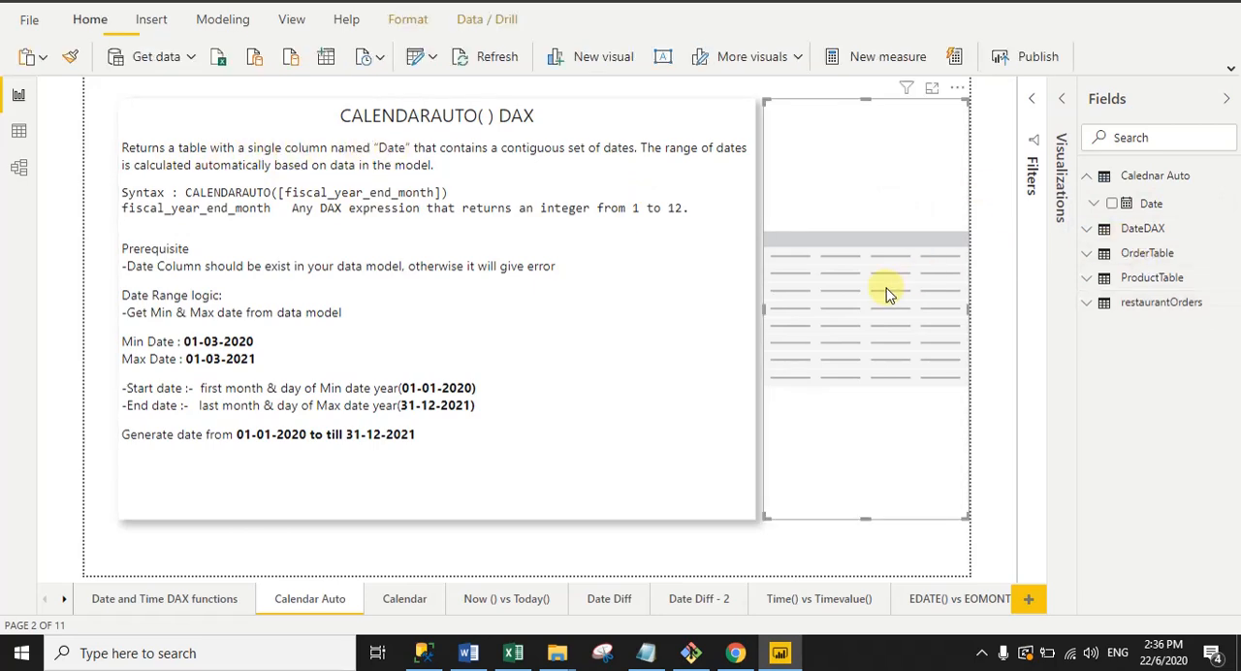
{"action": "left_click", "coordinate": [1063, 99]}
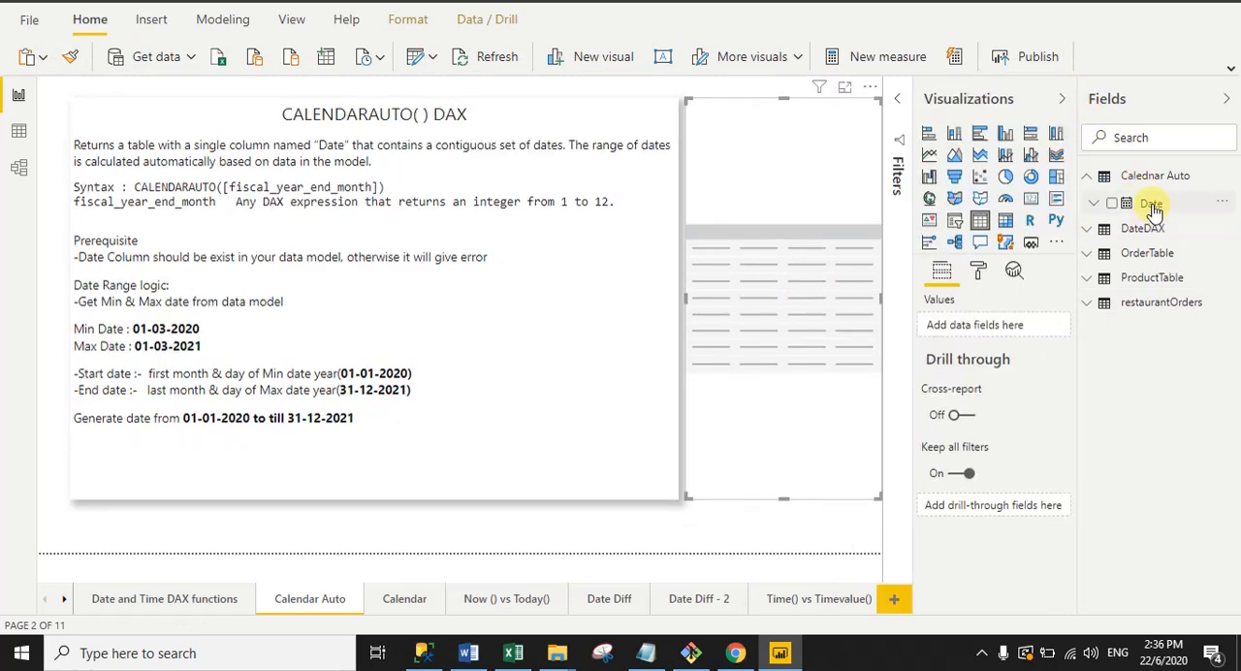
{"action": "left_click_drag", "start_coordinate": [1154, 208], "coordinate": [994, 330]}
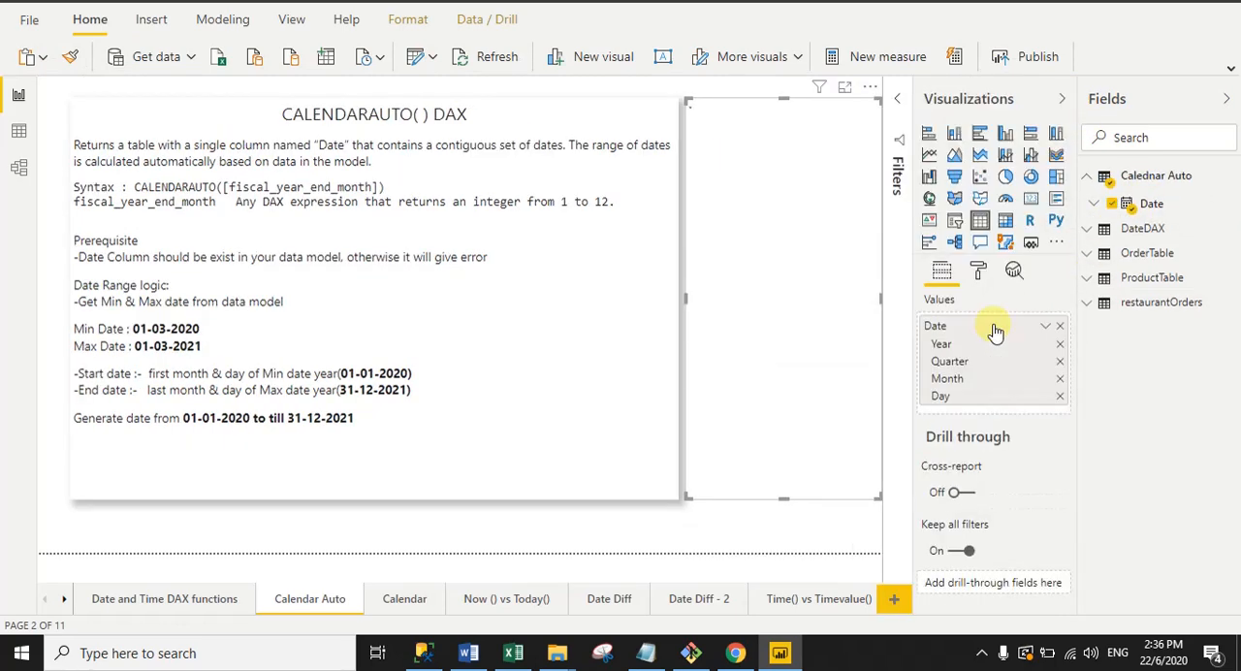
{"action": "right_click", "coordinate": [938, 333]}
{"action": "left_click", "coordinate": [969, 422]}
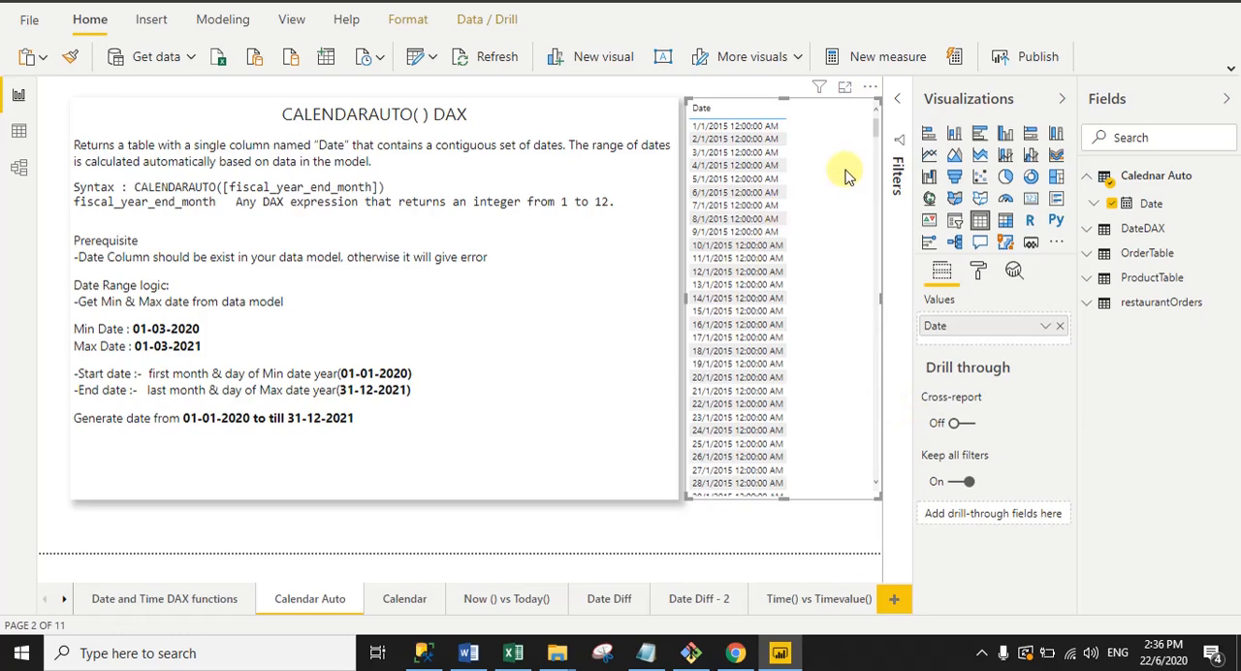
Step: Set the display format of the Calednar Auto table's Date column to dd/mm/yyyy and collapse the formula editor
{"action": "left_click", "coordinate": [1149, 203]}
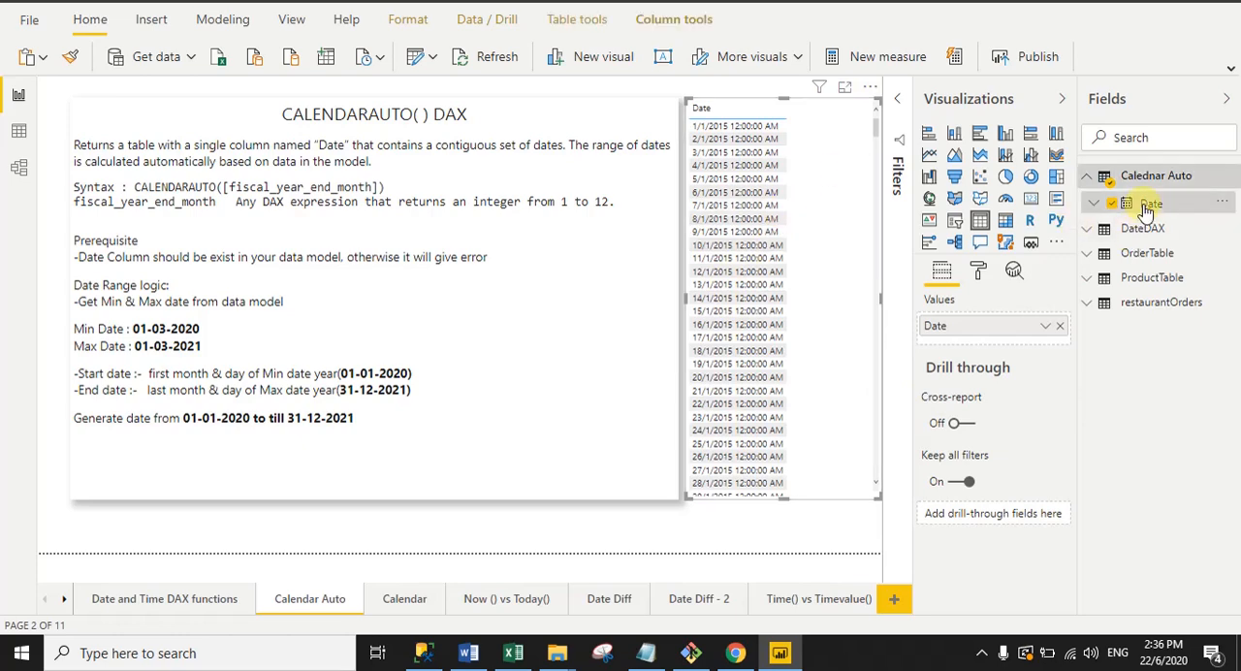
{"action": "left_click", "coordinate": [527, 56]}
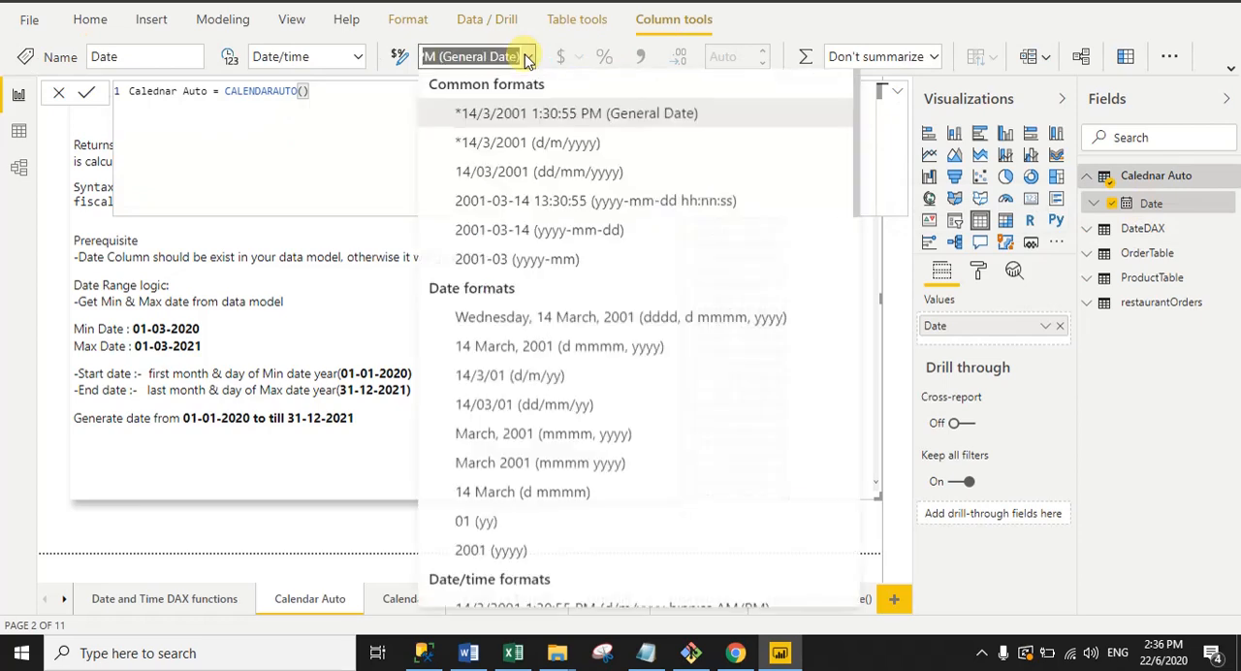
{"action": "left_click", "coordinate": [528, 183]}
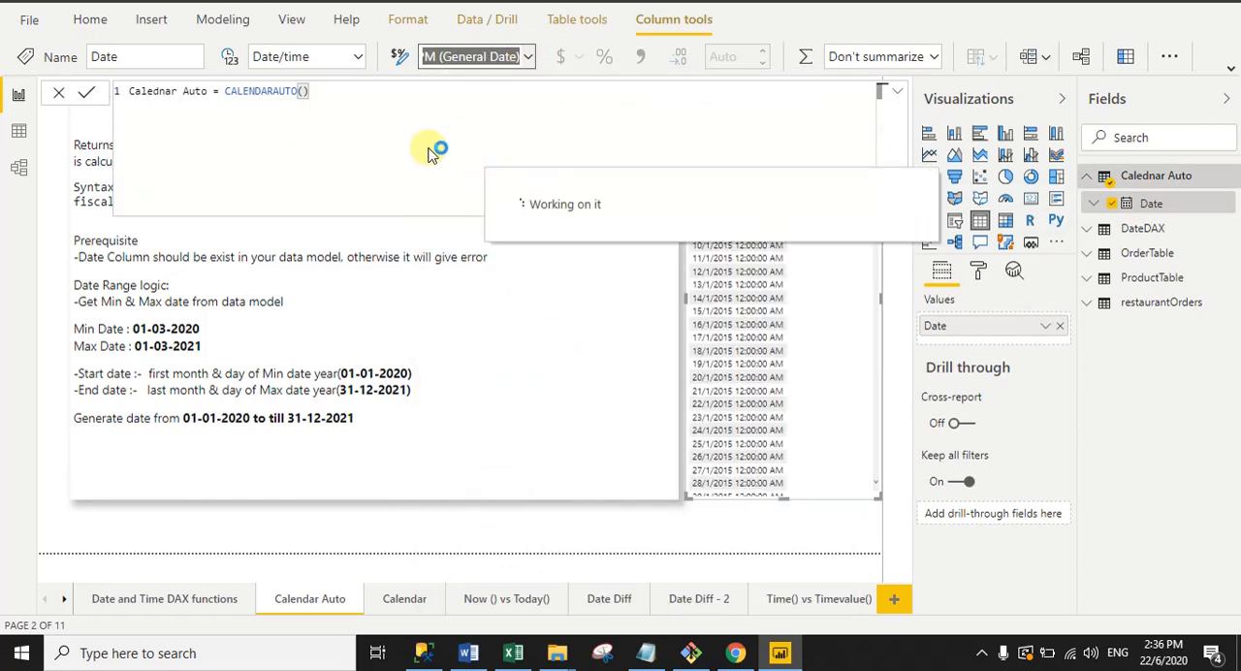
{"action": "left_click", "coordinate": [898, 93]}
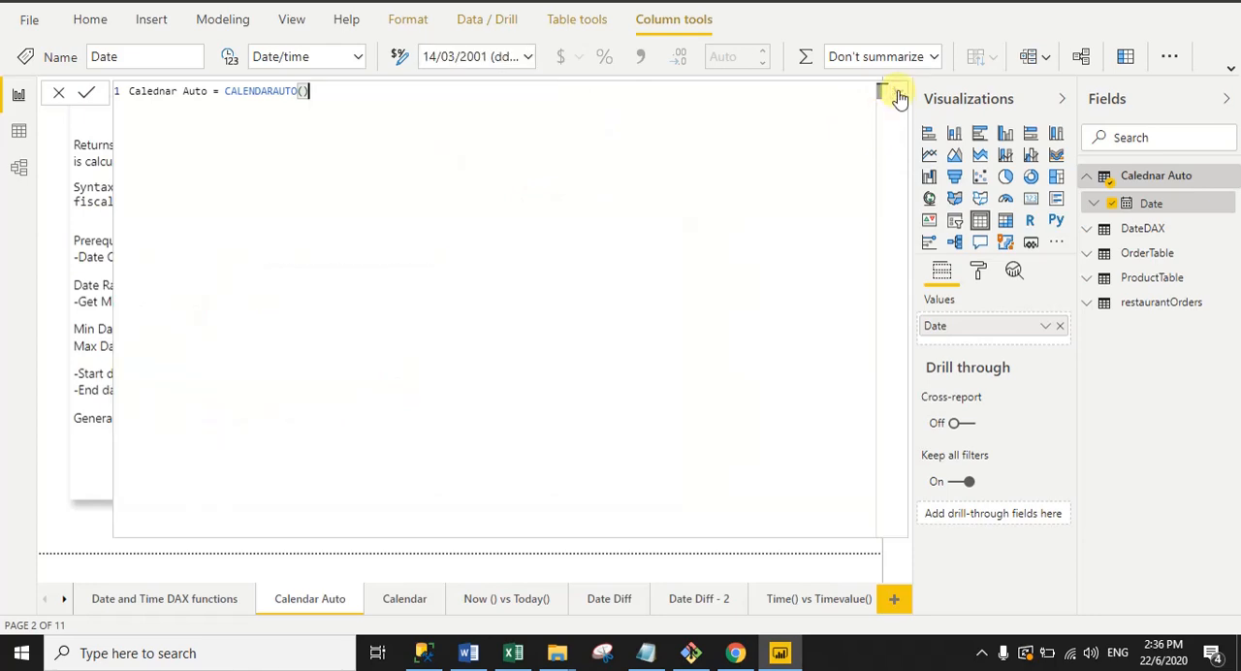
{"action": "left_click", "coordinate": [898, 93]}
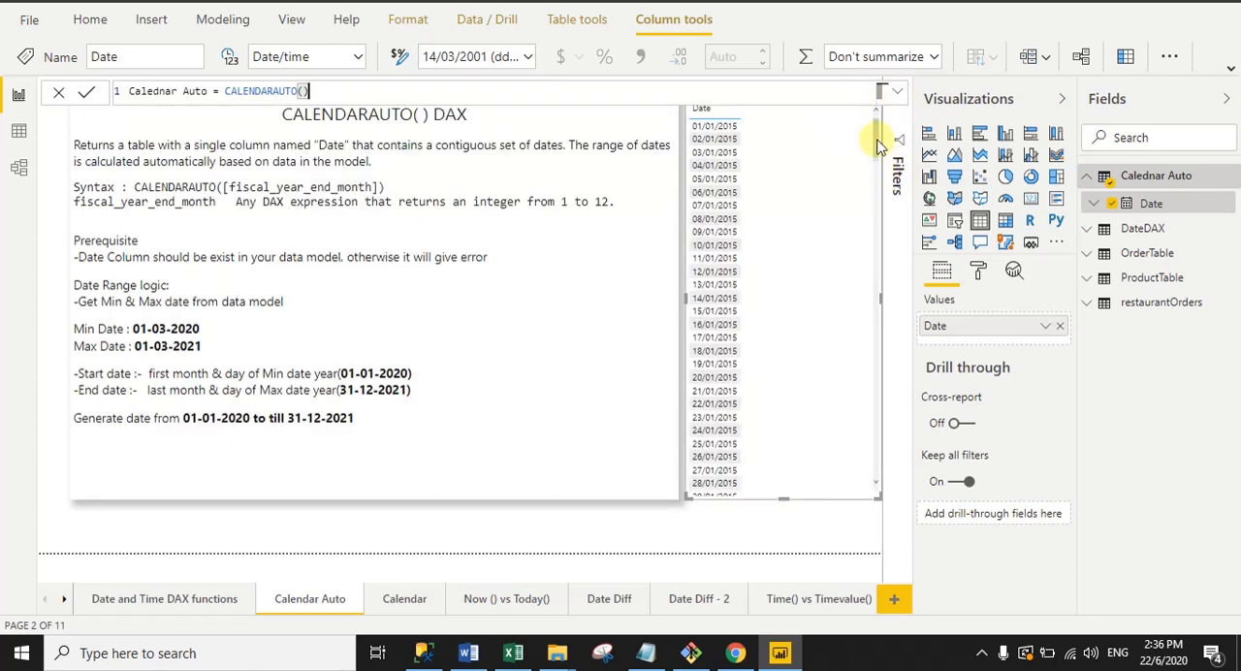
Step: Move the Date table visual slightly down the page and sort its dates in descending order
{"action": "left_click_drag", "start_coordinate": [876, 130], "coordinate": [877, 162]}
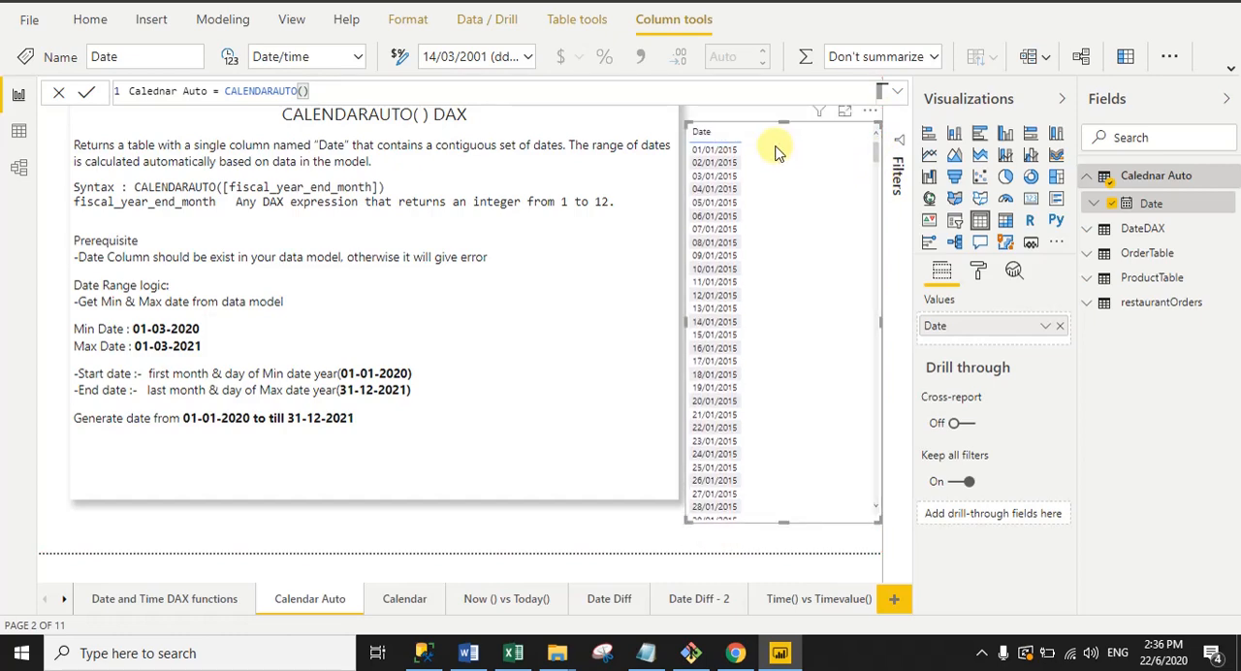
{"action": "left_click", "coordinate": [870, 113]}
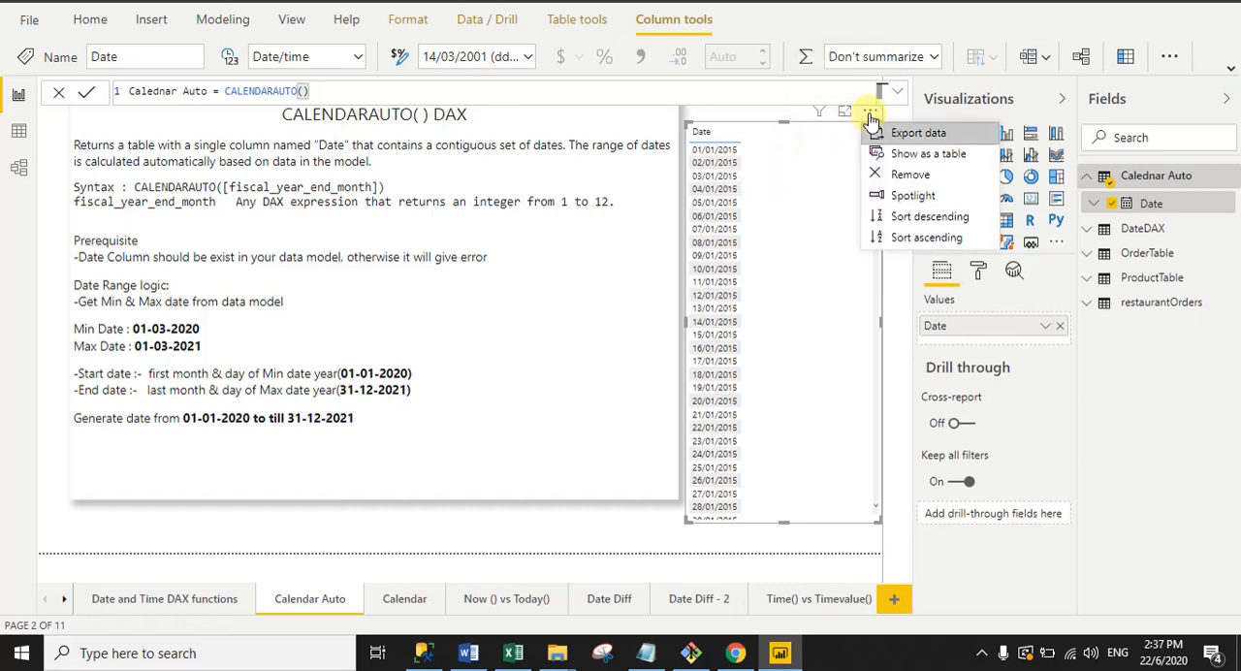
{"action": "left_click", "coordinate": [926, 216]}
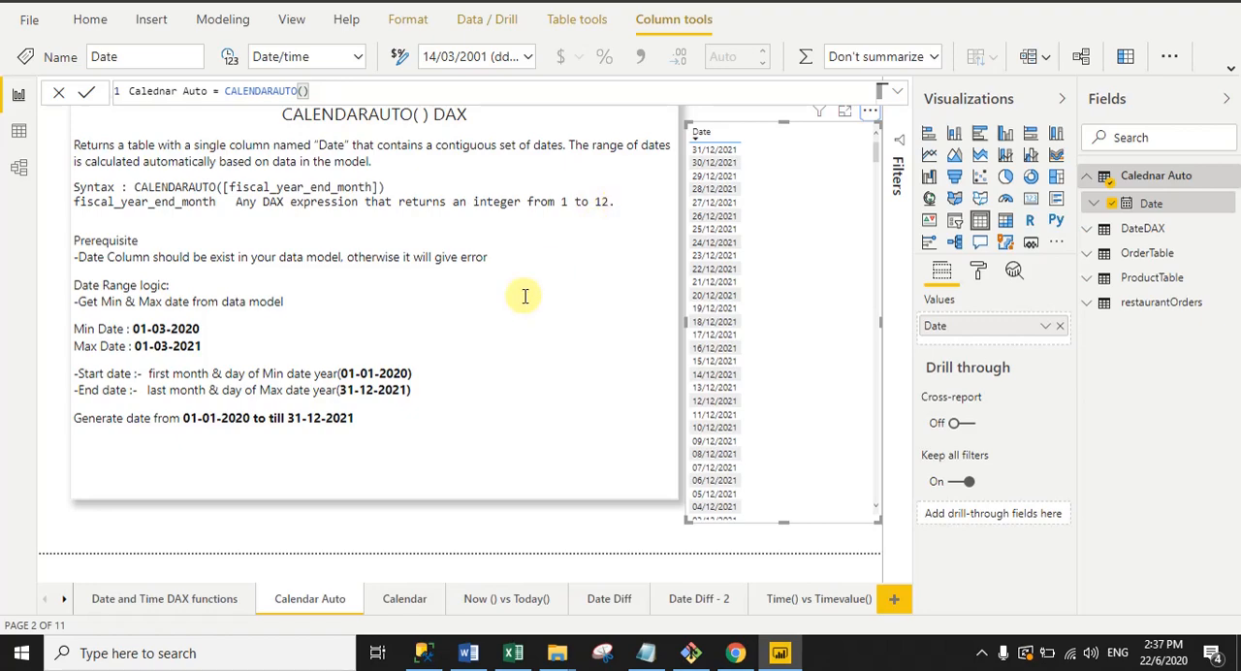
Step: Switch to Excel and examine the fiscal year end month rule and its example table on Sheet3
{"action": "left_click", "coordinate": [513, 651]}
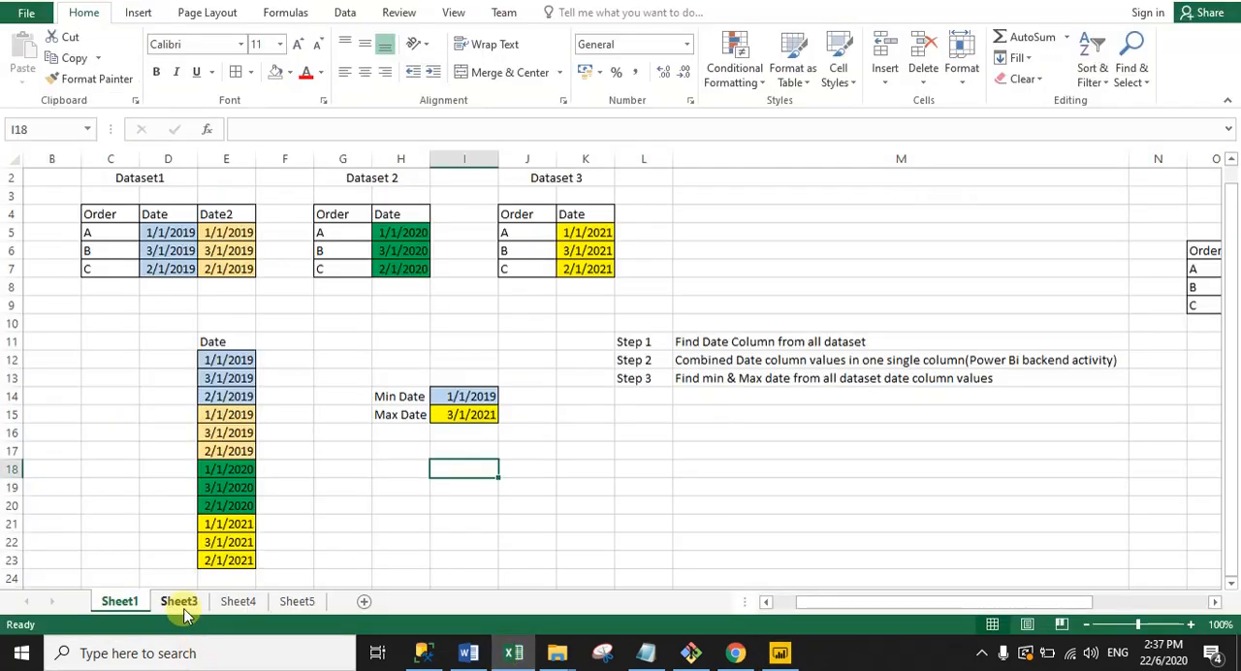
{"action": "left_click", "coordinate": [183, 609]}
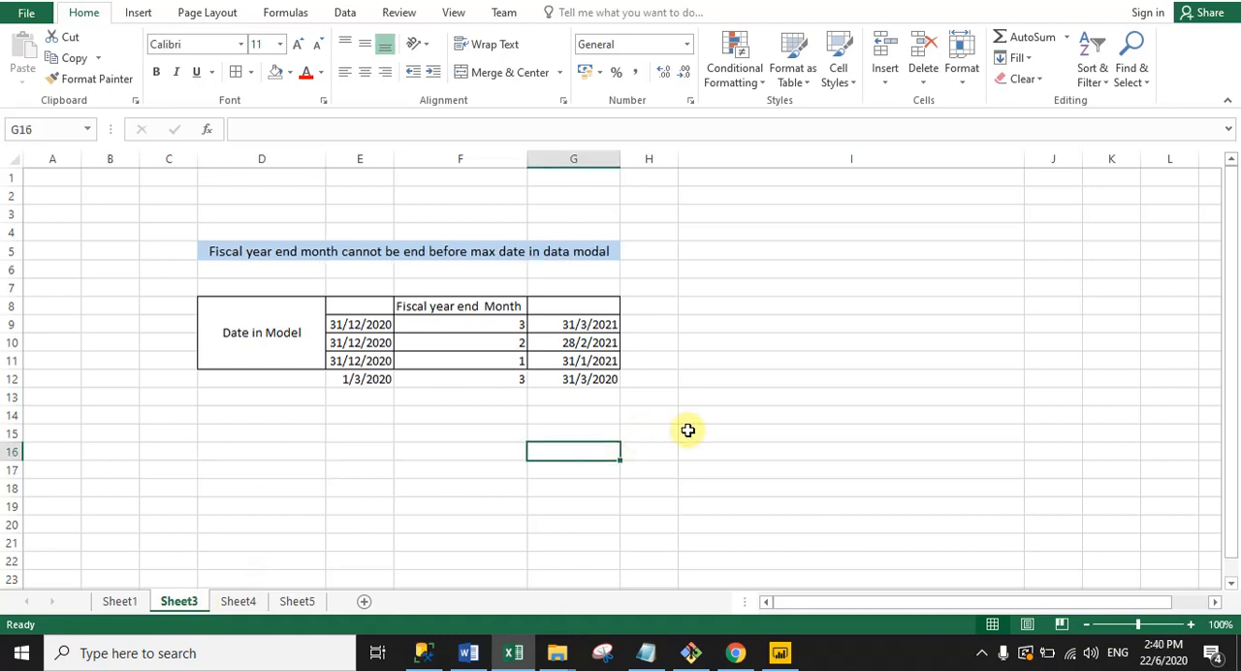
{"action": "left_click_drag", "start_coordinate": [688, 436], "coordinate": [207, 235]}
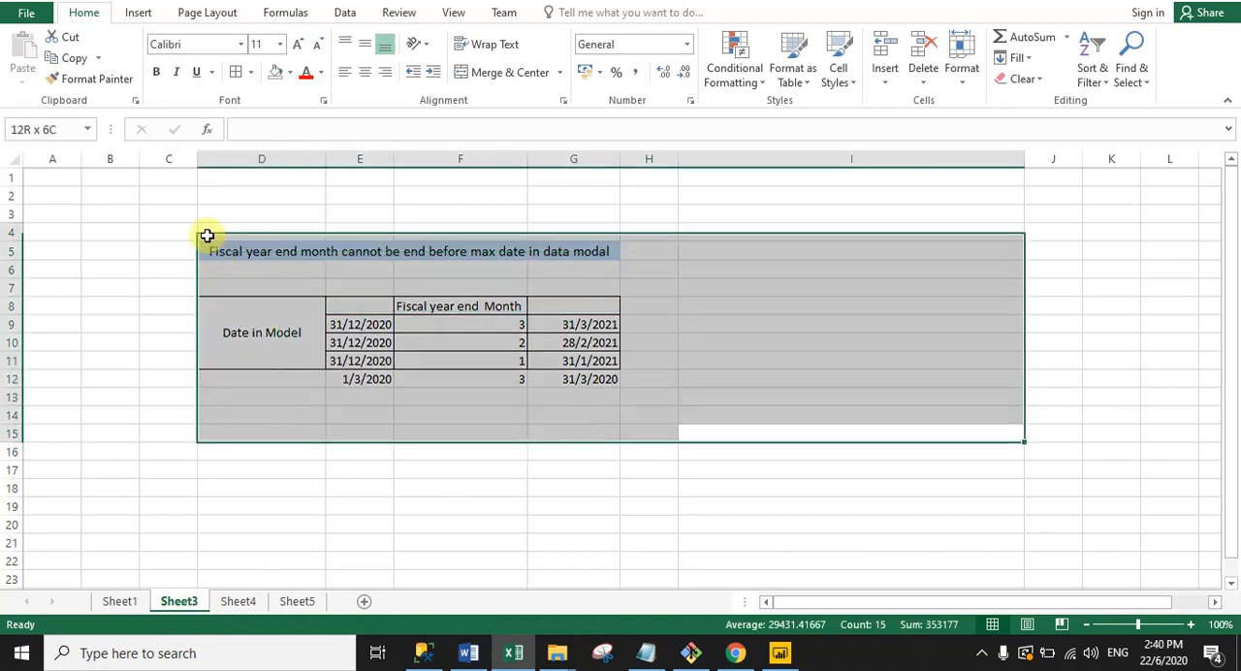
{"action": "left_click", "coordinate": [227, 465]}
{"action": "left_click_drag", "start_coordinate": [345, 306], "coordinate": [352, 370]}
{"action": "left_click", "coordinate": [466, 378]}
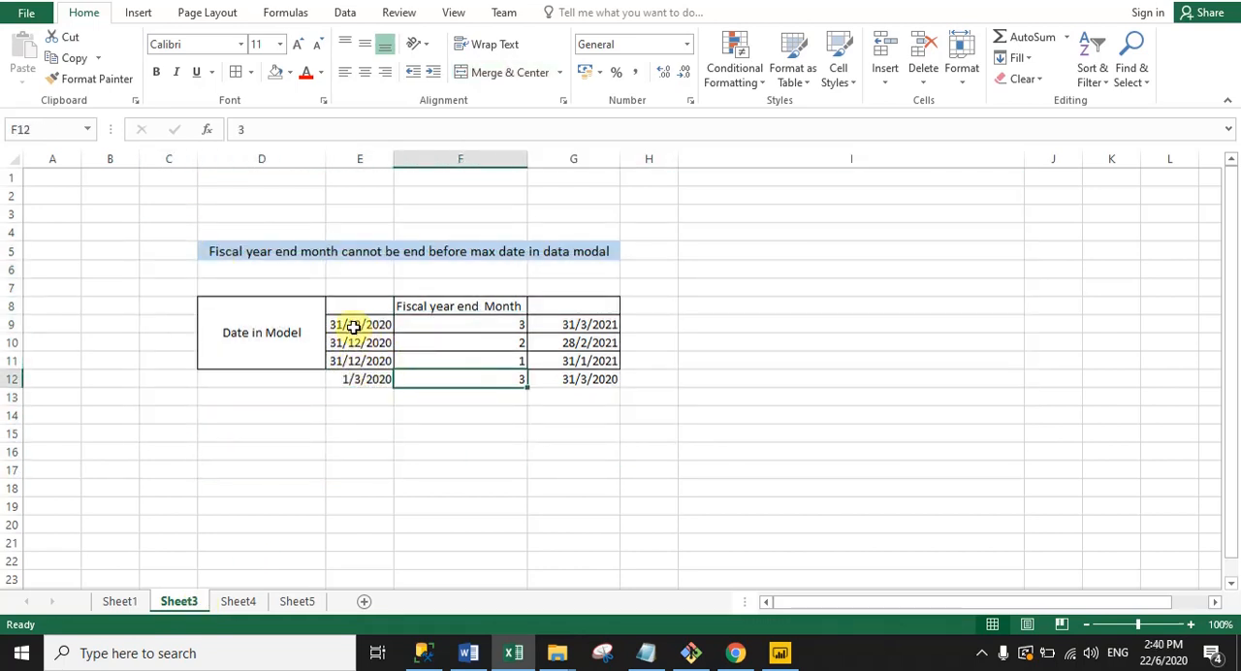
Step: Compare the first example row's model date, fiscal year end month and resulting end date with the rule above the table
{"action": "left_click", "coordinate": [355, 324]}
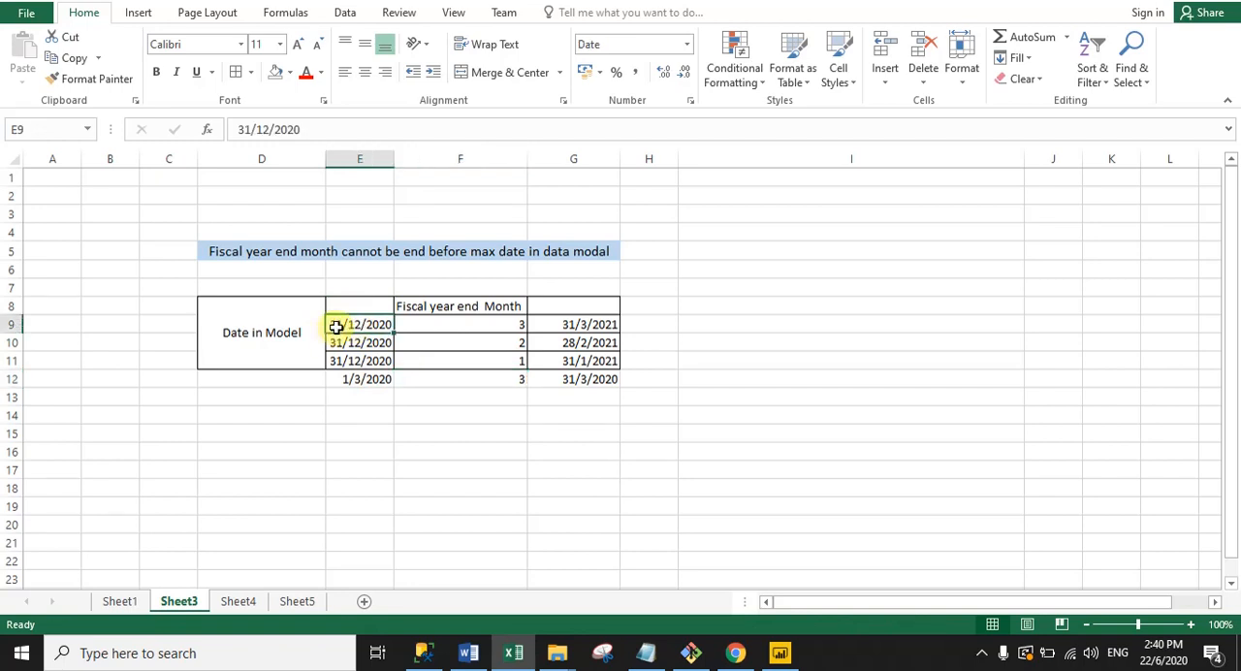
{"action": "left_click", "coordinate": [458, 326]}
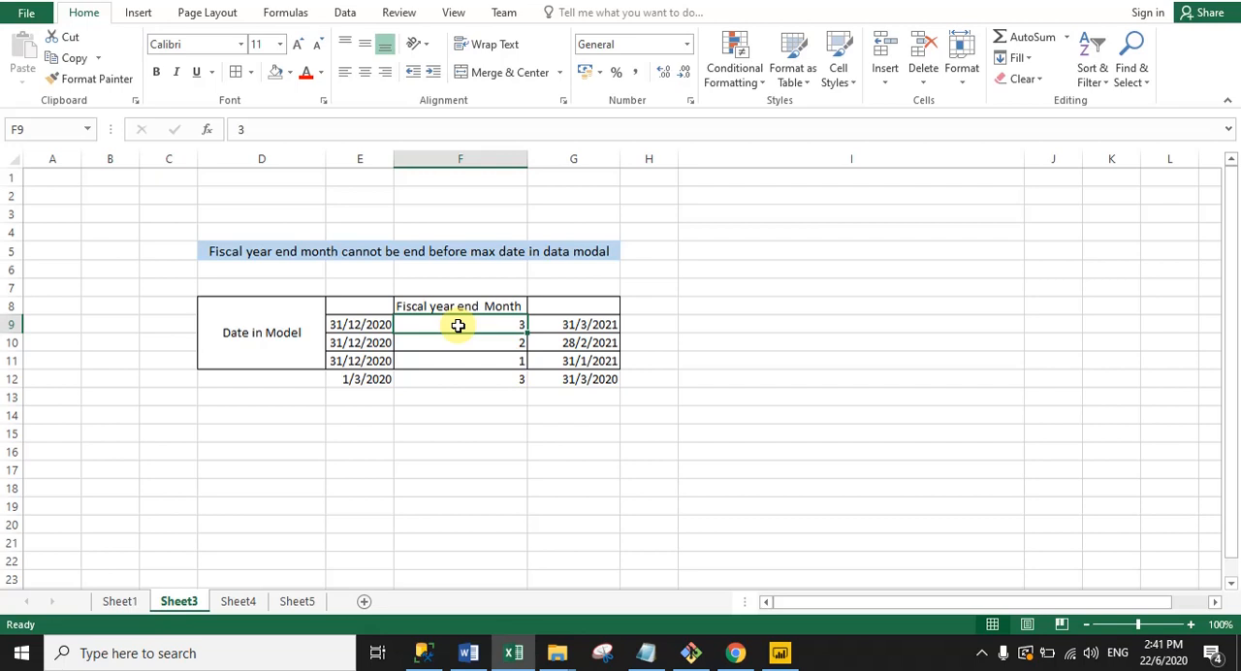
{"action": "left_click", "coordinate": [350, 325]}
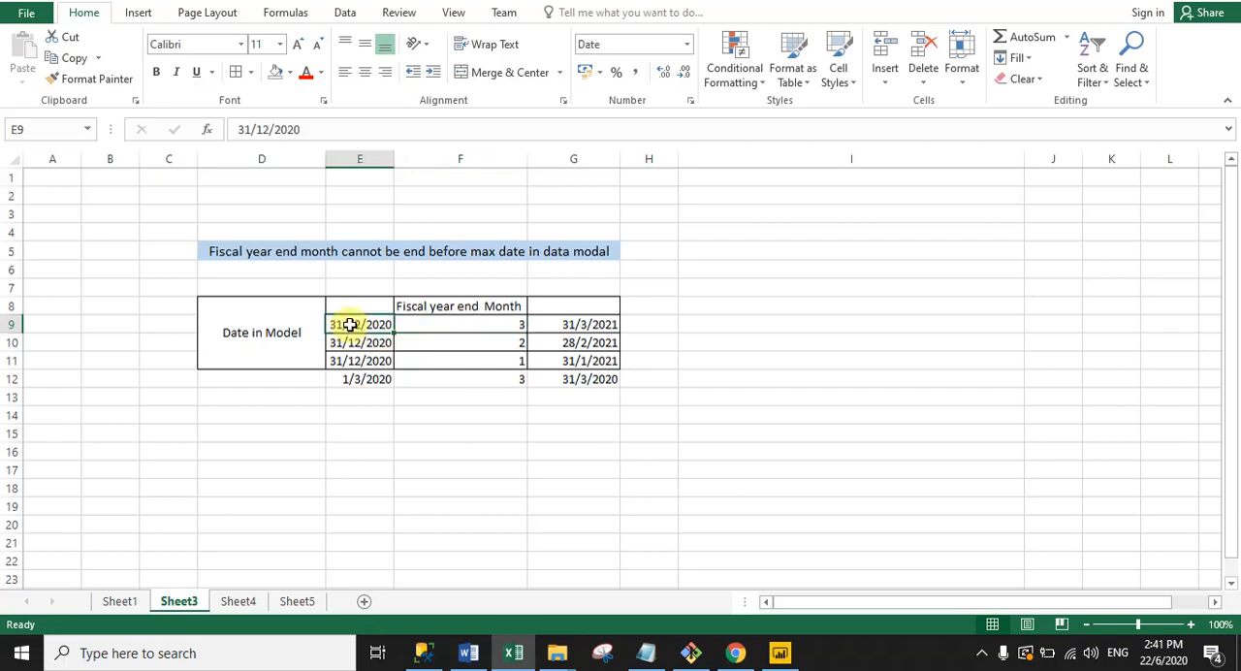
{"action": "left_click", "coordinate": [250, 250]}
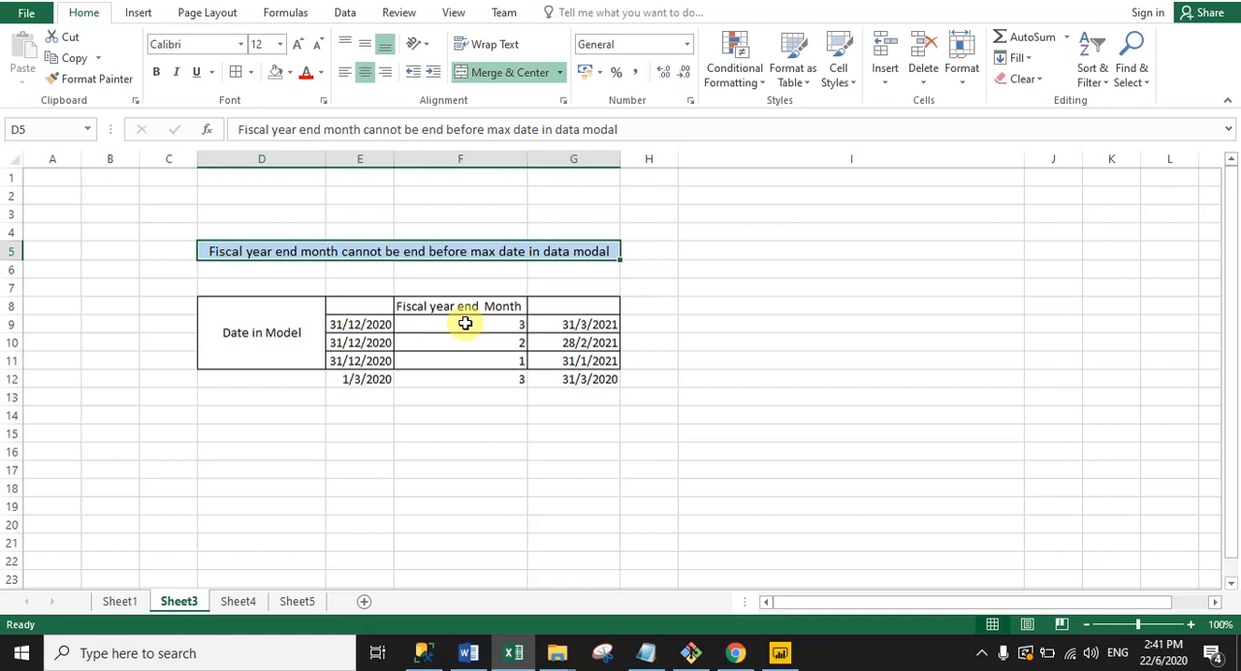
{"action": "left_click", "coordinate": [608, 327]}
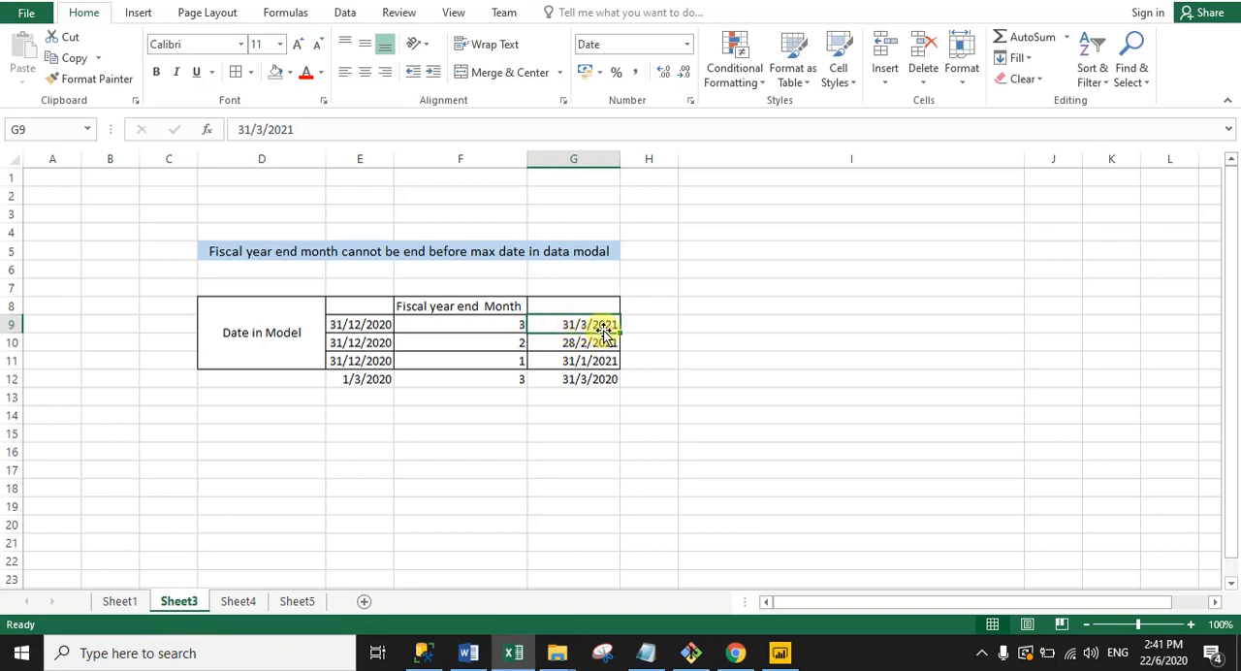
Step: Compare the model date, fiscal year end month and resulting end date in the remaining example rows, rows 10 to 12
{"action": "left_click", "coordinate": [355, 346]}
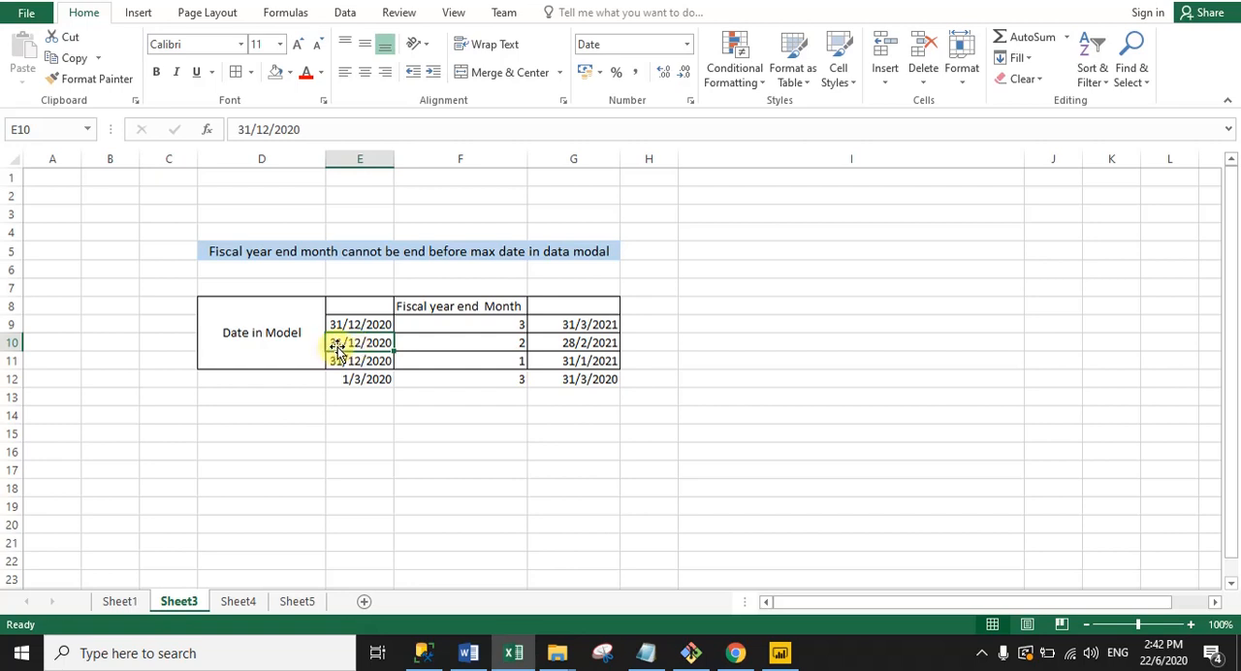
{"action": "left_click", "coordinate": [471, 343]}
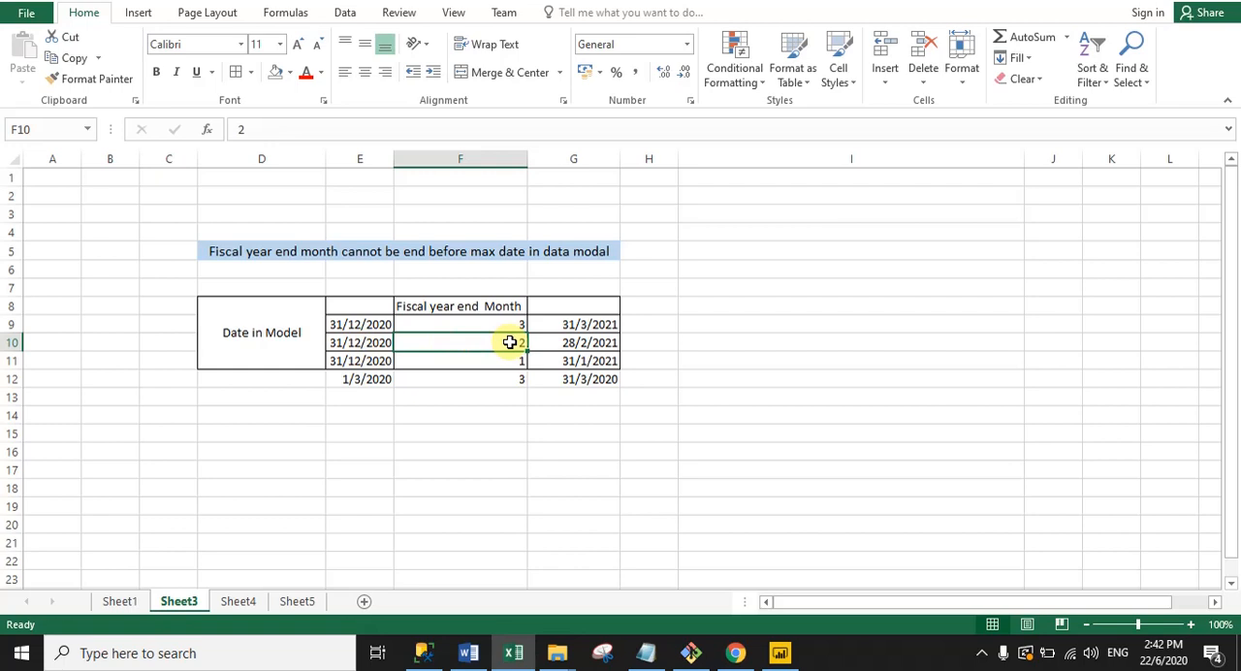
{"action": "left_click", "coordinate": [608, 345]}
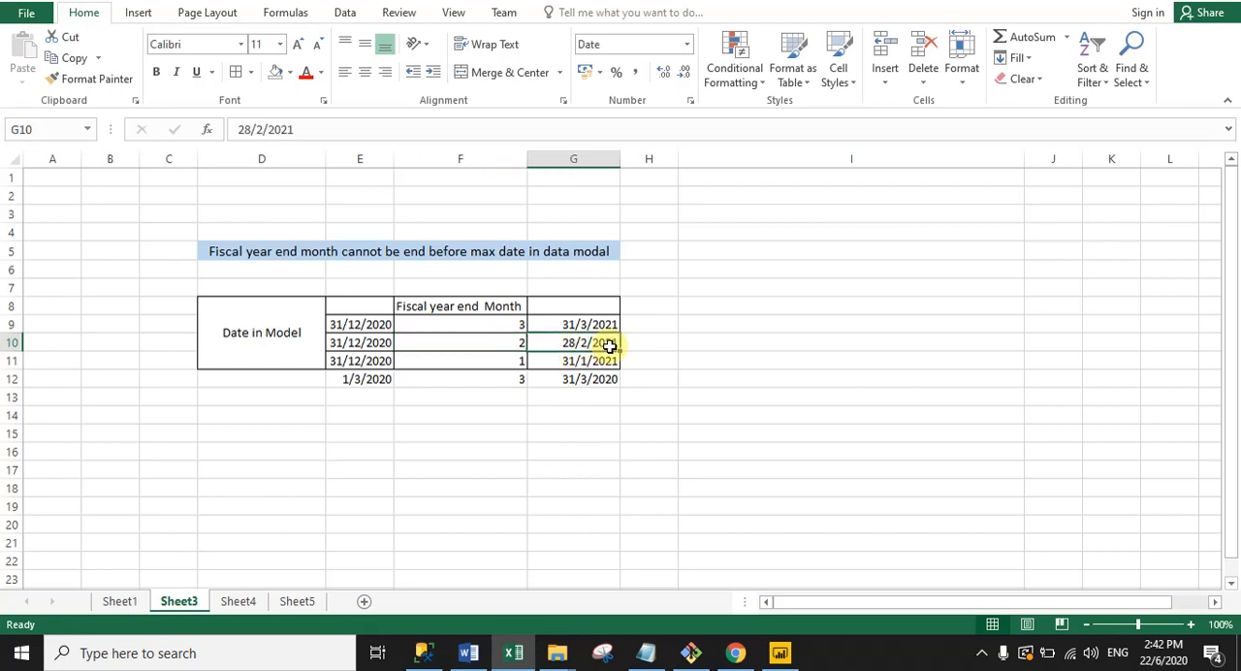
{"action": "left_click", "coordinate": [477, 364]}
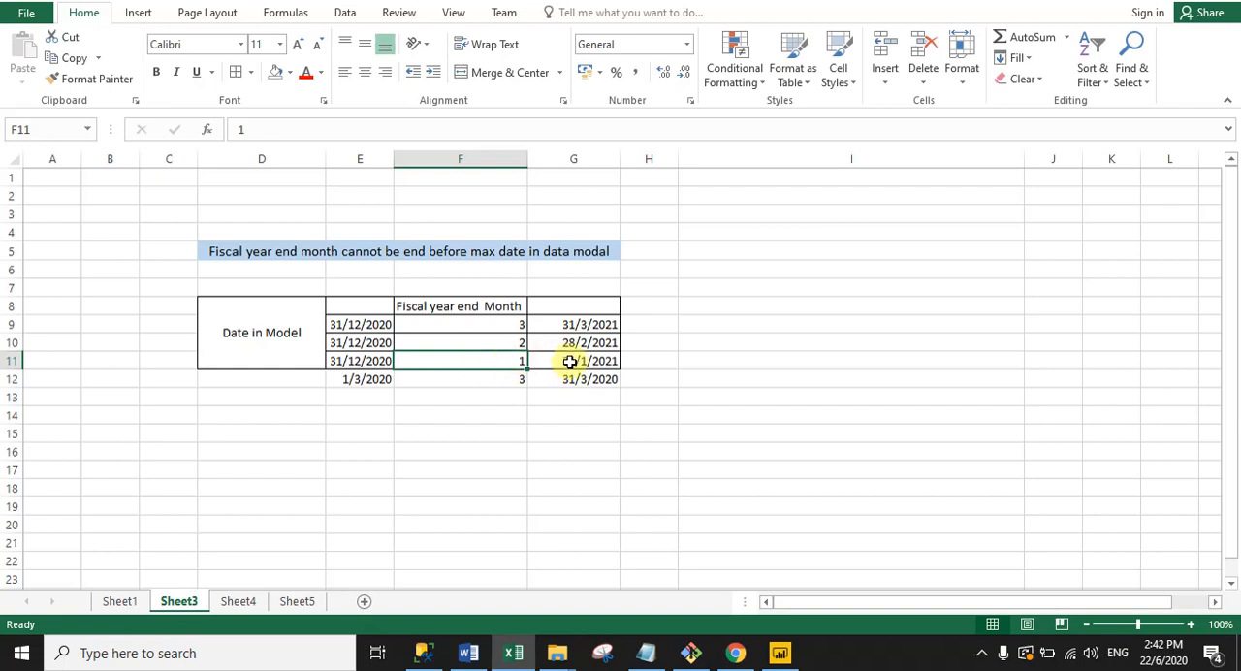
{"action": "left_click", "coordinate": [388, 431]}
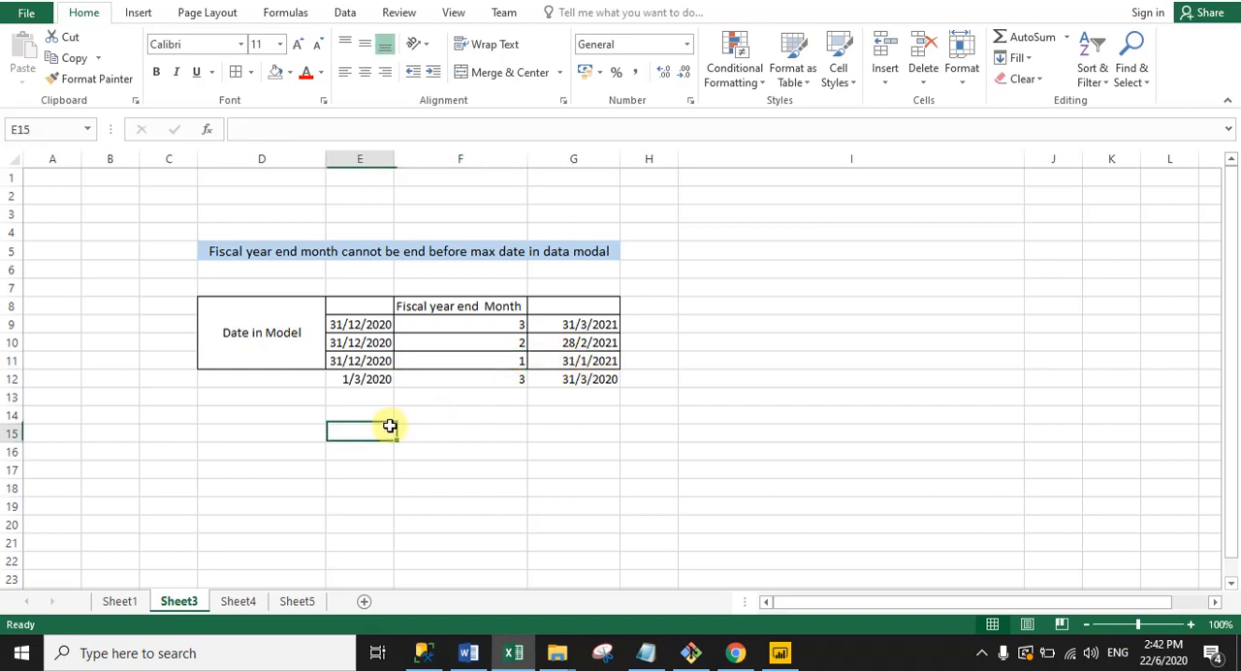
{"action": "left_click", "coordinate": [344, 380]}
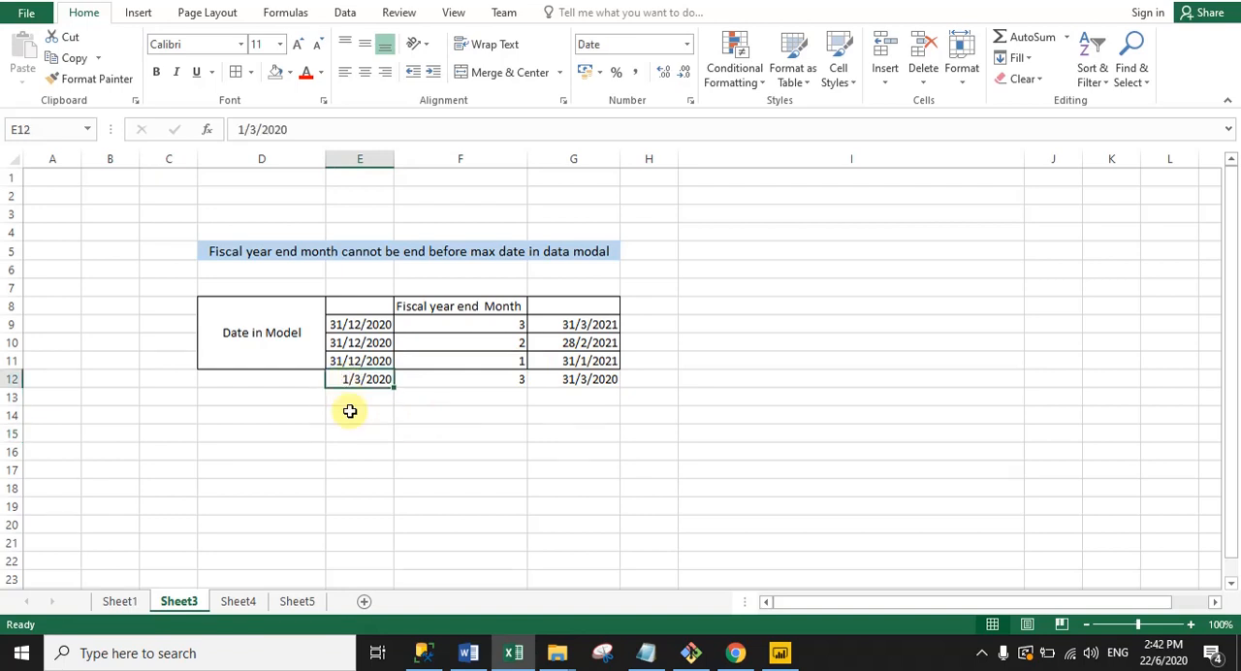
{"action": "left_click", "coordinate": [365, 380]}
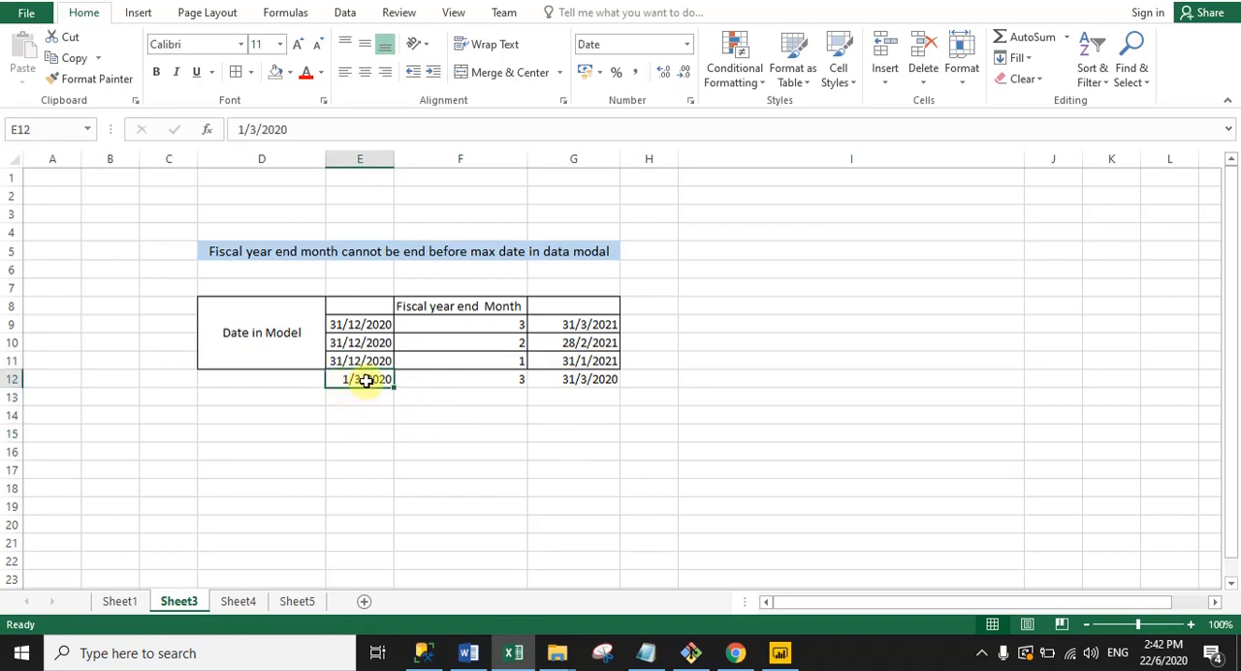
{"action": "left_click", "coordinate": [489, 379]}
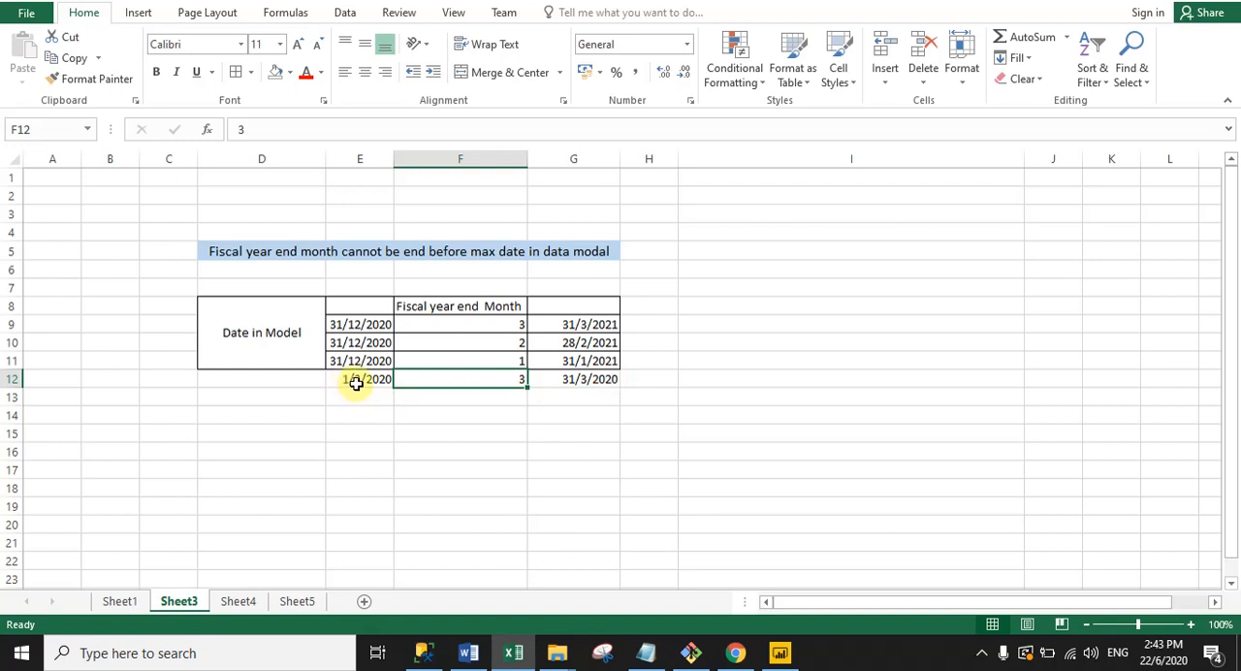
{"action": "left_click", "coordinate": [598, 401]}
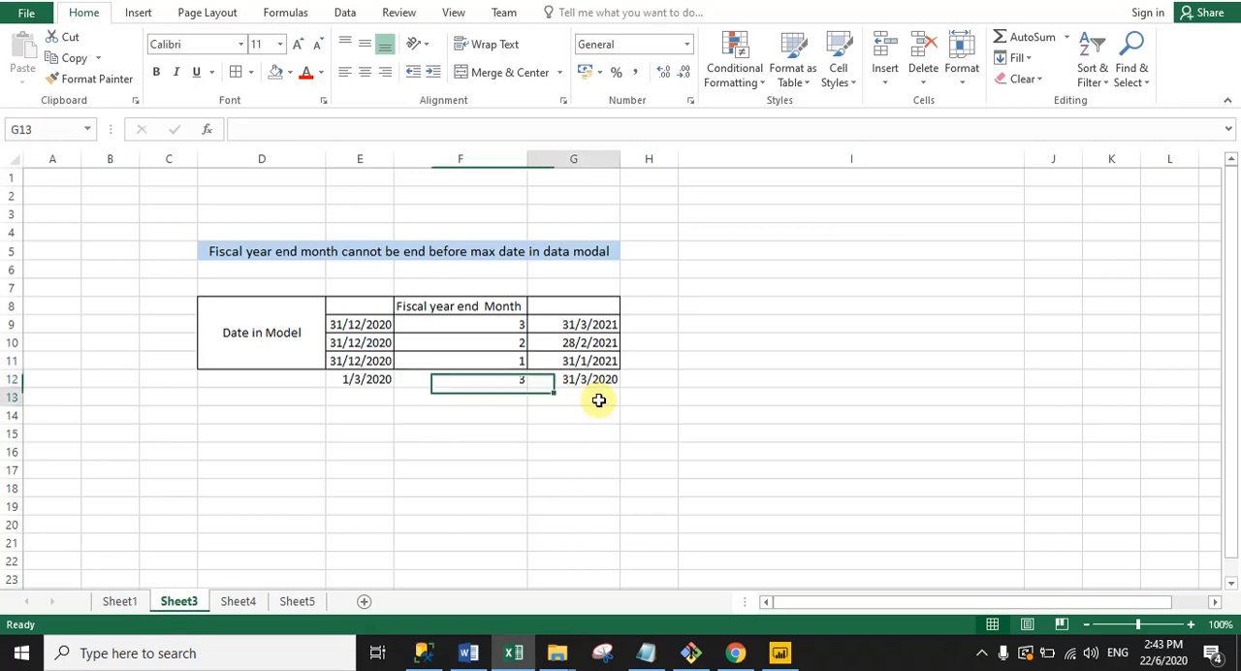
Step: Switch back to Power BI and change the table formula to CALENDARAUTO(3), so the fiscal year ends in March
{"action": "left_click", "coordinate": [776, 654]}
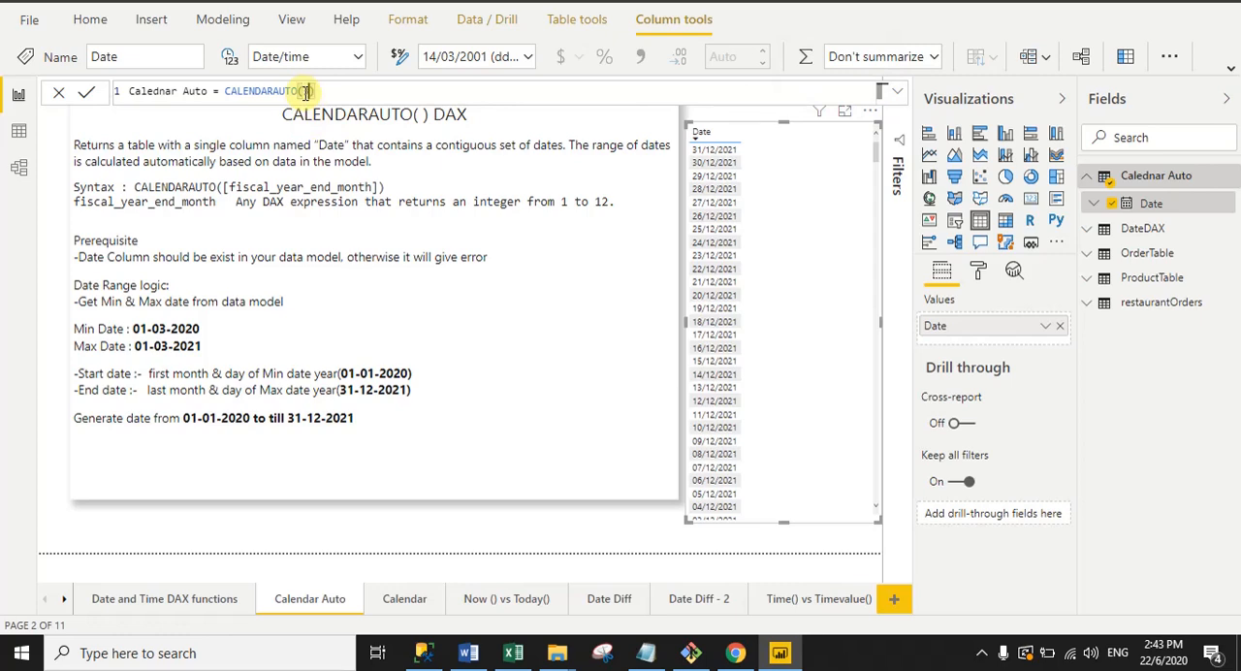
{"action": "type", "text": "3"}
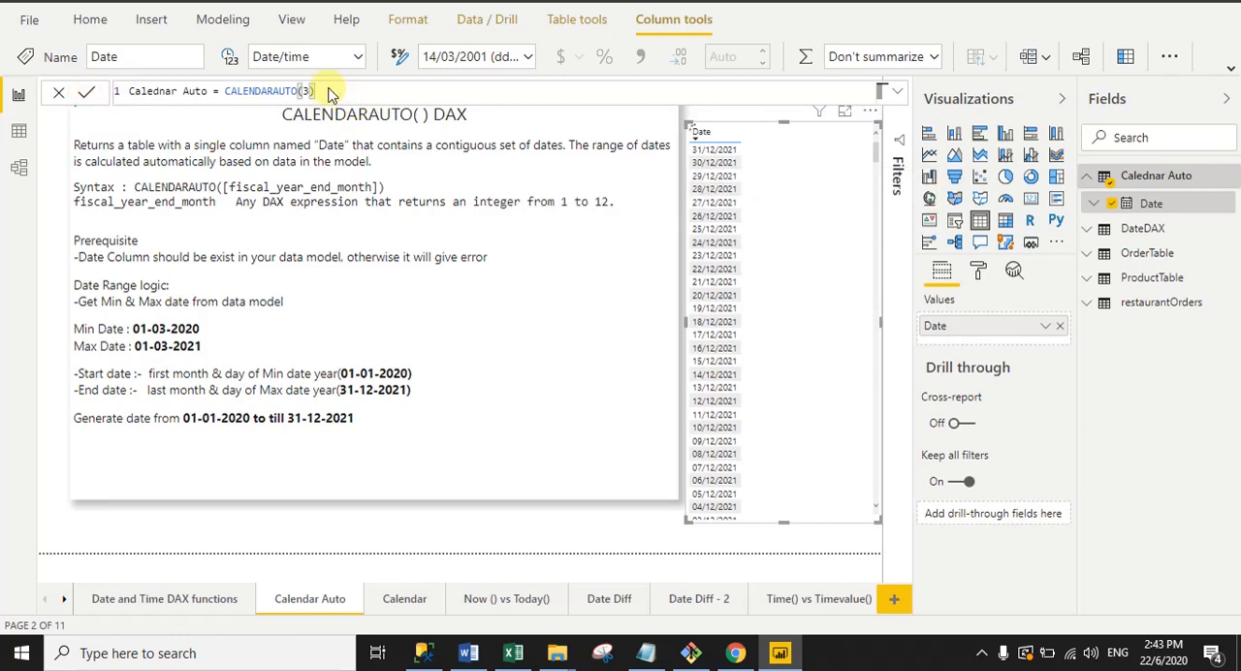
{"action": "key", "text": "Return"}
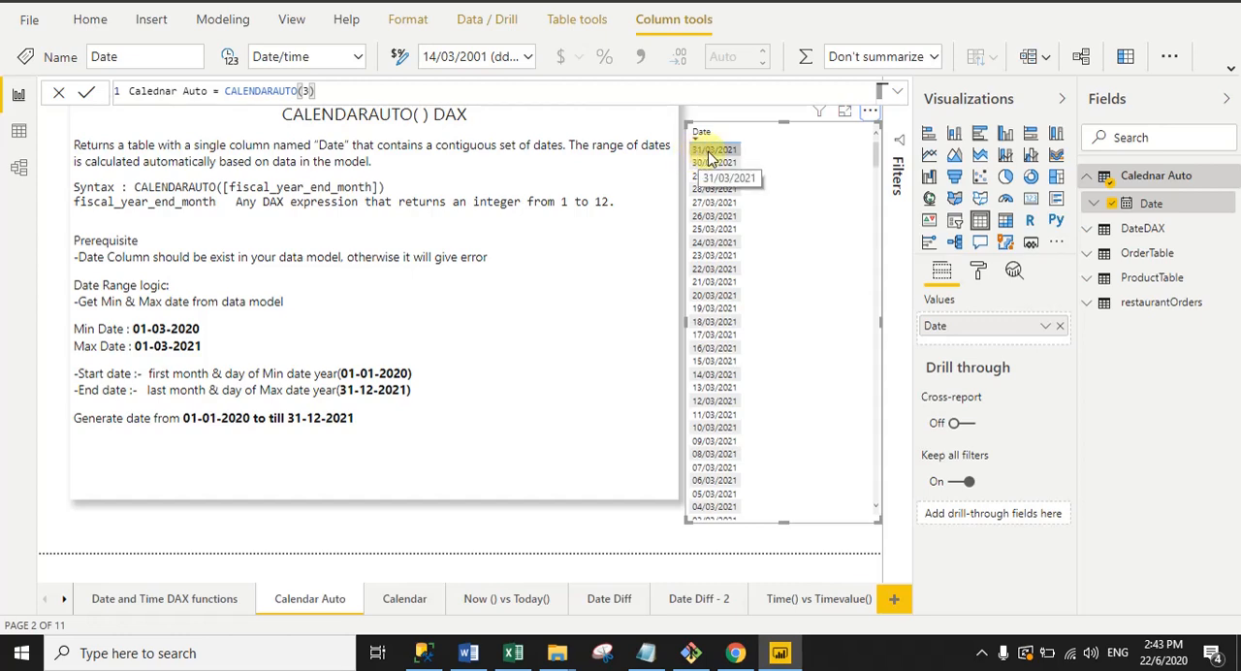
Step: Change the fiscal year end month in the table formula to 2, commit CALENDARAUTO(2) and deselect the table visual
{"action": "double_click", "coordinate": [304, 91]}
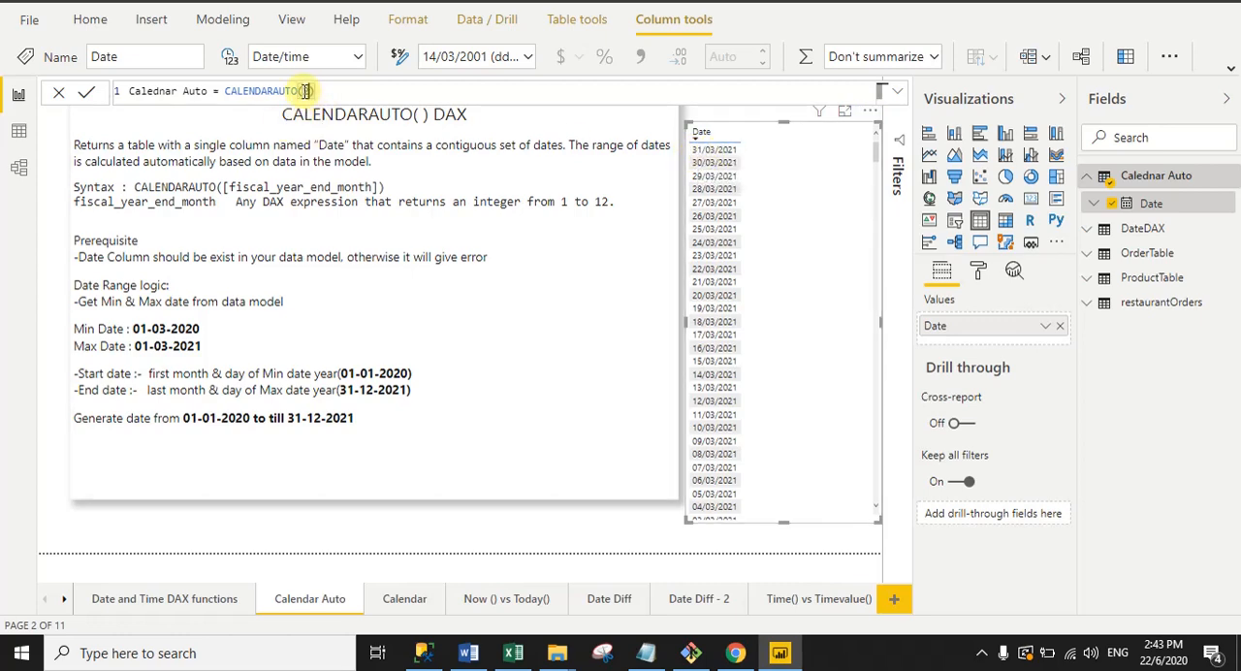
{"action": "type", "text": "2"}
{"action": "left_click", "coordinate": [89, 103]}
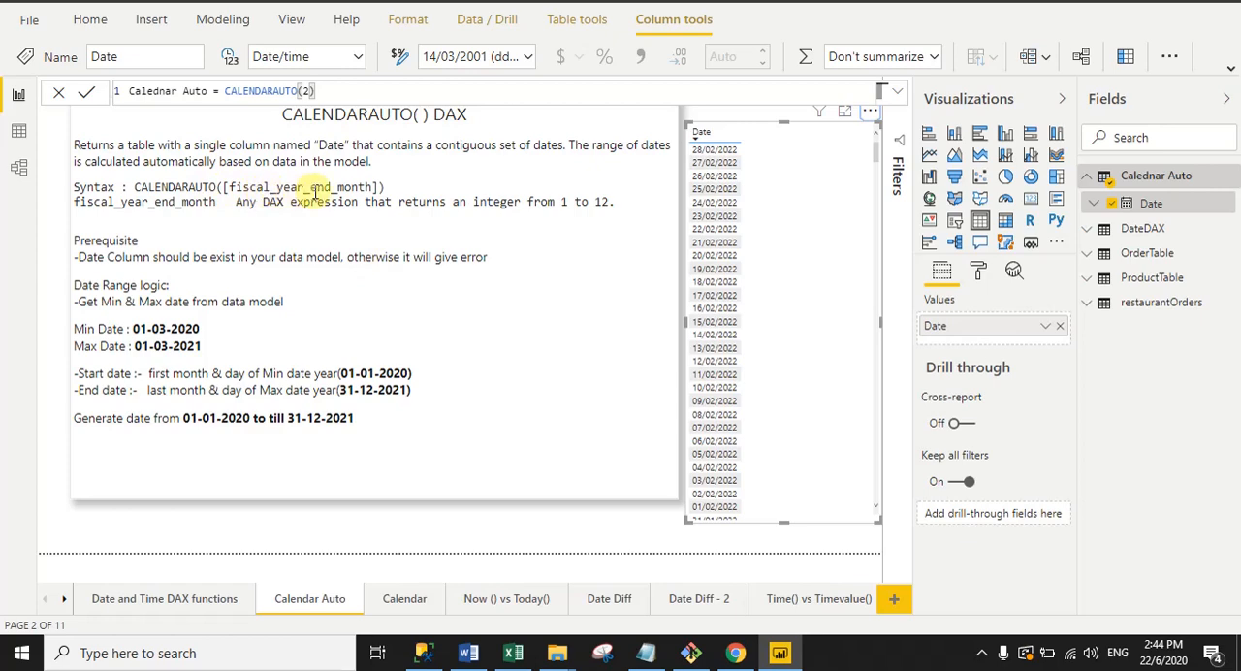
{"action": "left_click", "coordinate": [446, 528]}
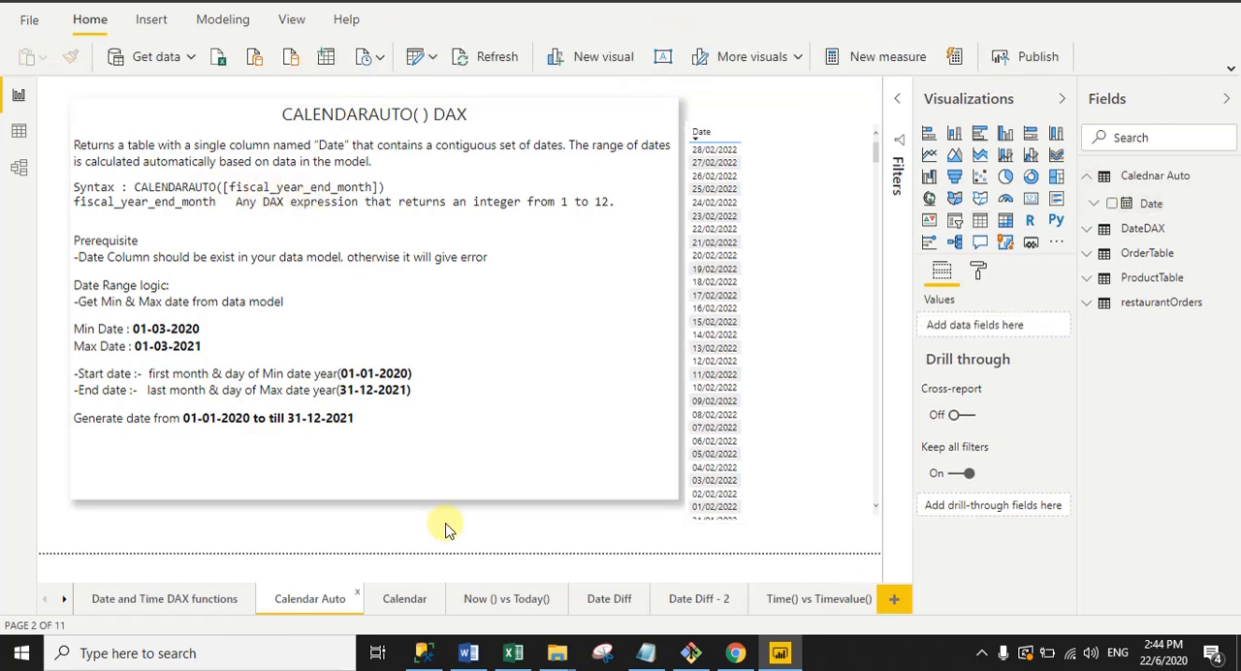
Step: Open the Calendar report page and start a new calculated table named Calendar
{"action": "left_click", "coordinate": [407, 600]}
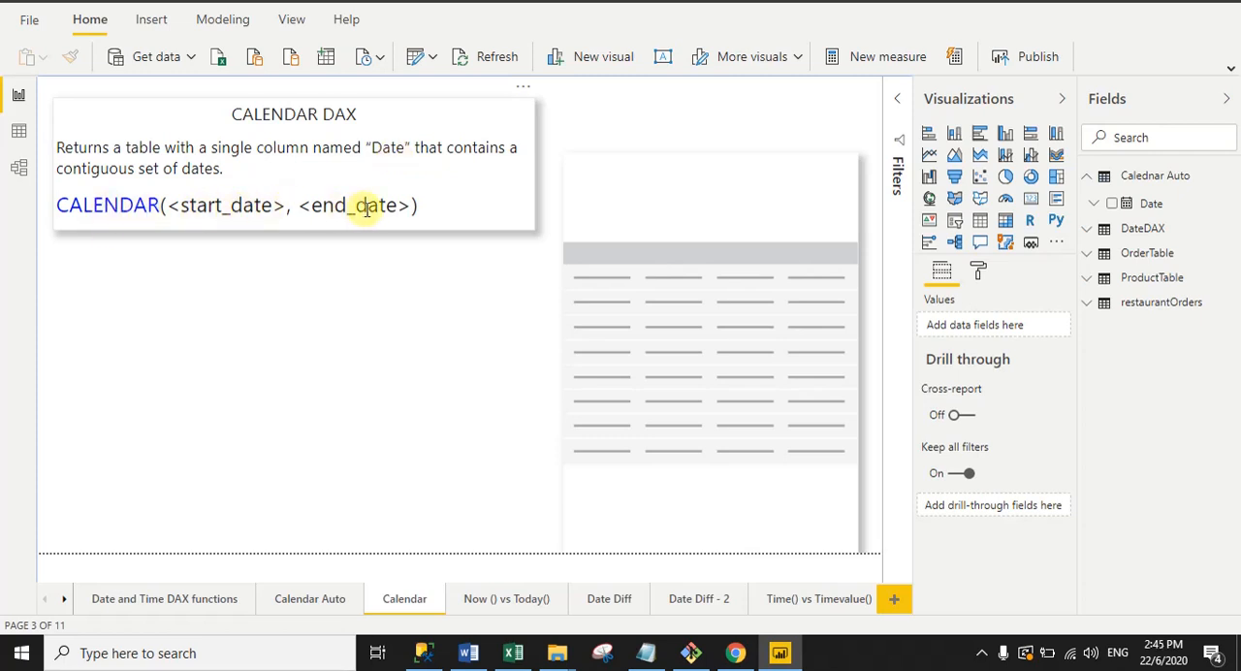
{"action": "left_click", "coordinate": [233, 23]}
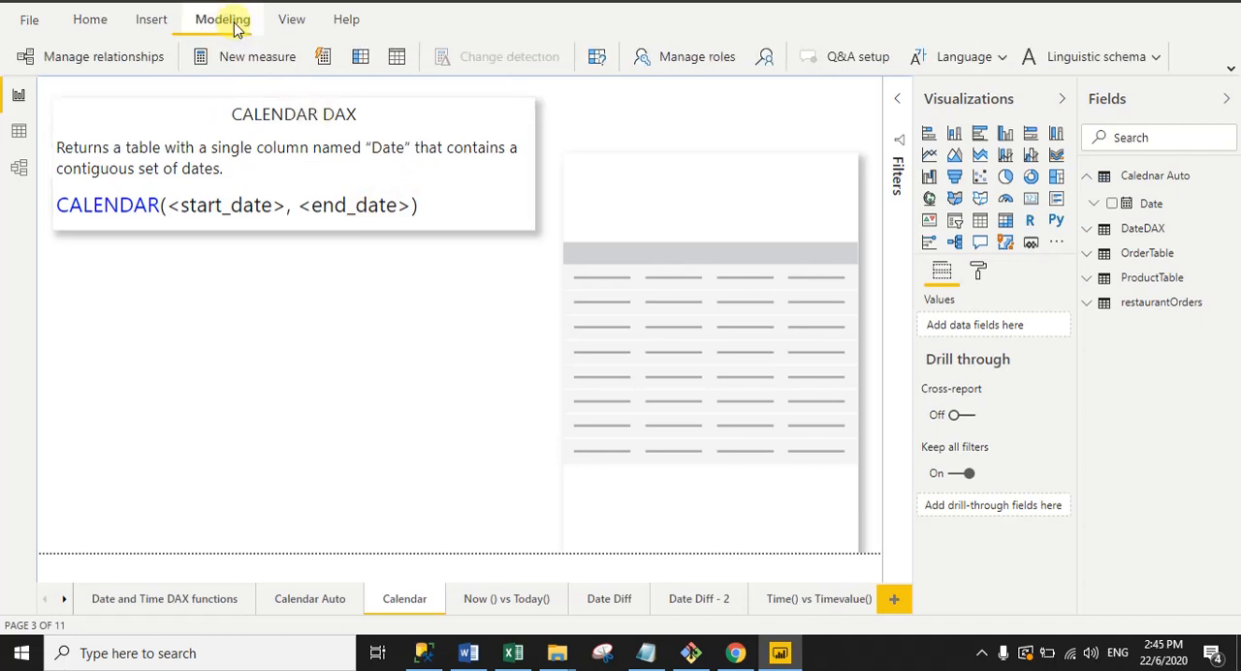
{"action": "left_click", "coordinate": [394, 60]}
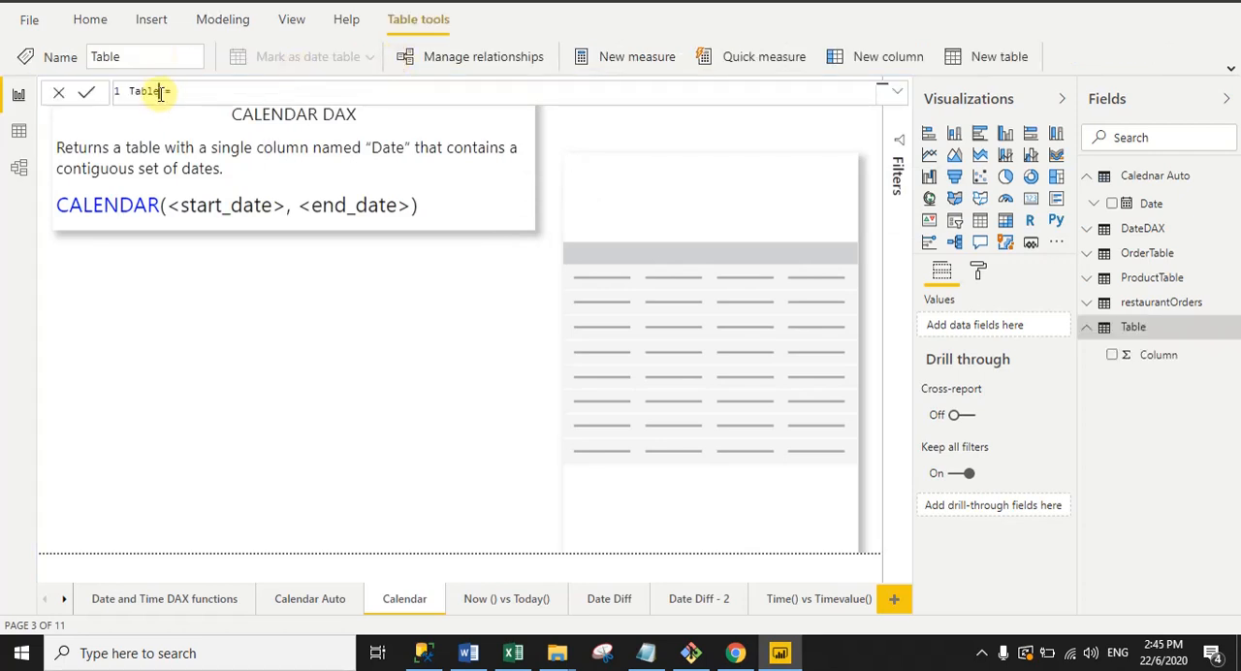
{"action": "left_click_drag", "start_coordinate": [160, 92], "coordinate": [111, 97]}
{"action": "type", "text": "C"}
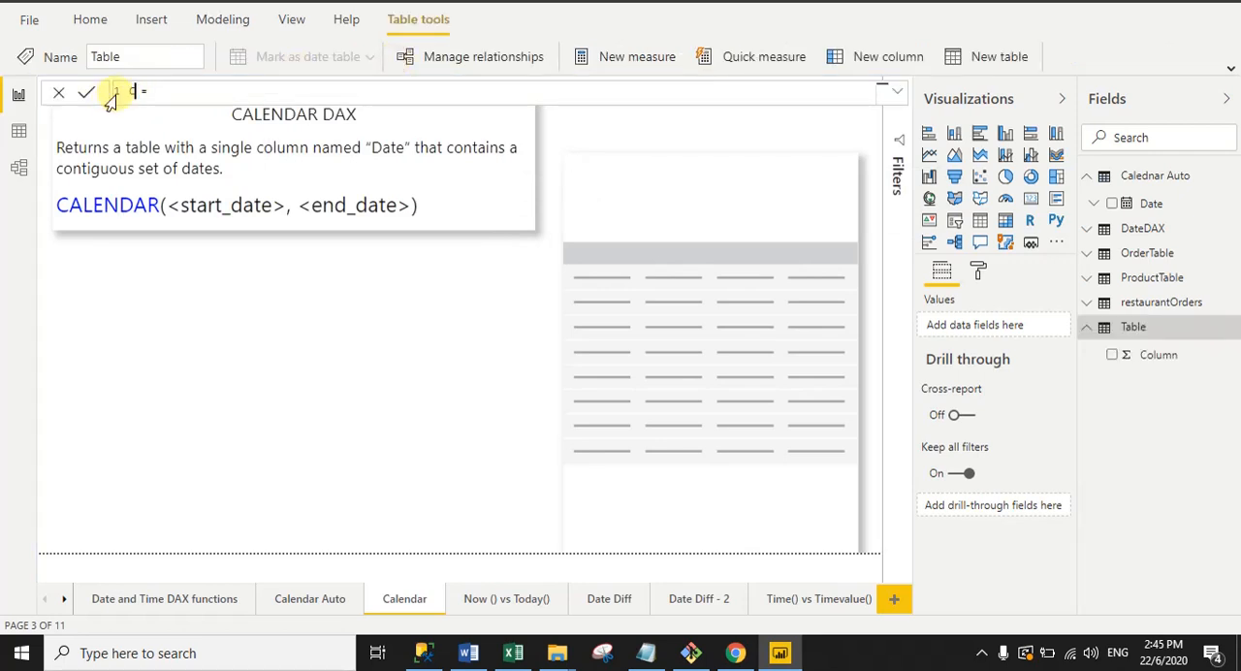
{"action": "type", "text": "alendar"}
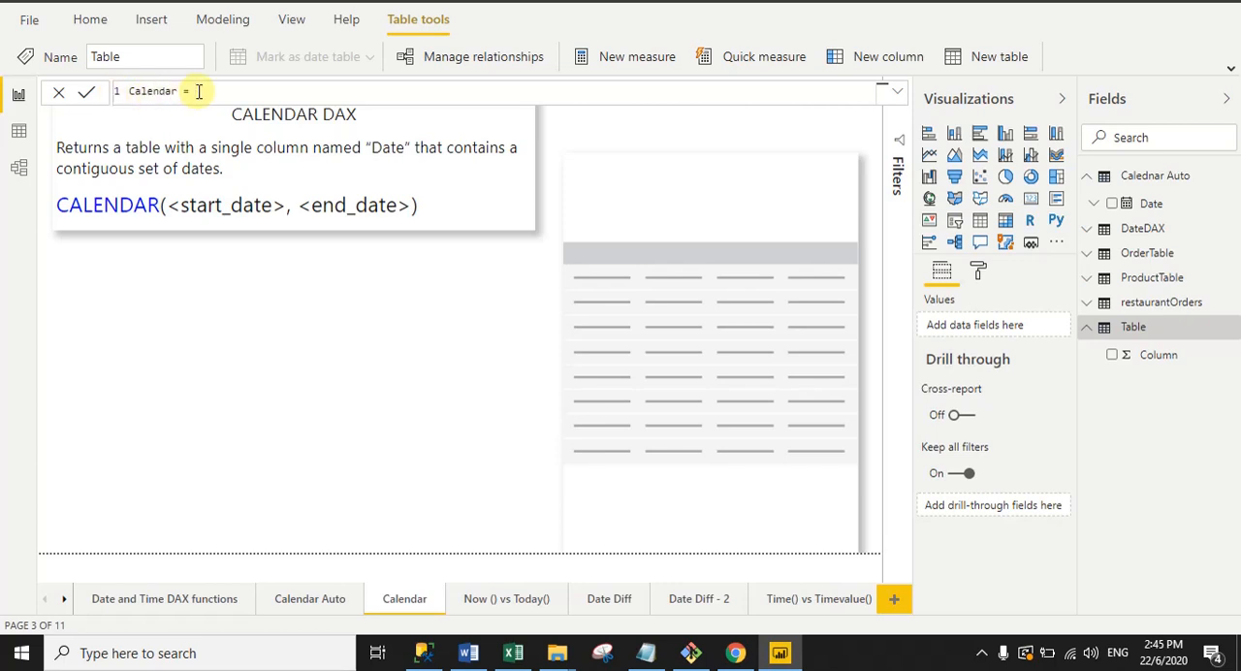
Step: Enter the CALENDAR function in the table formula with DATE(2019,01,01) as the start date
{"action": "type", "text": "Cale"}
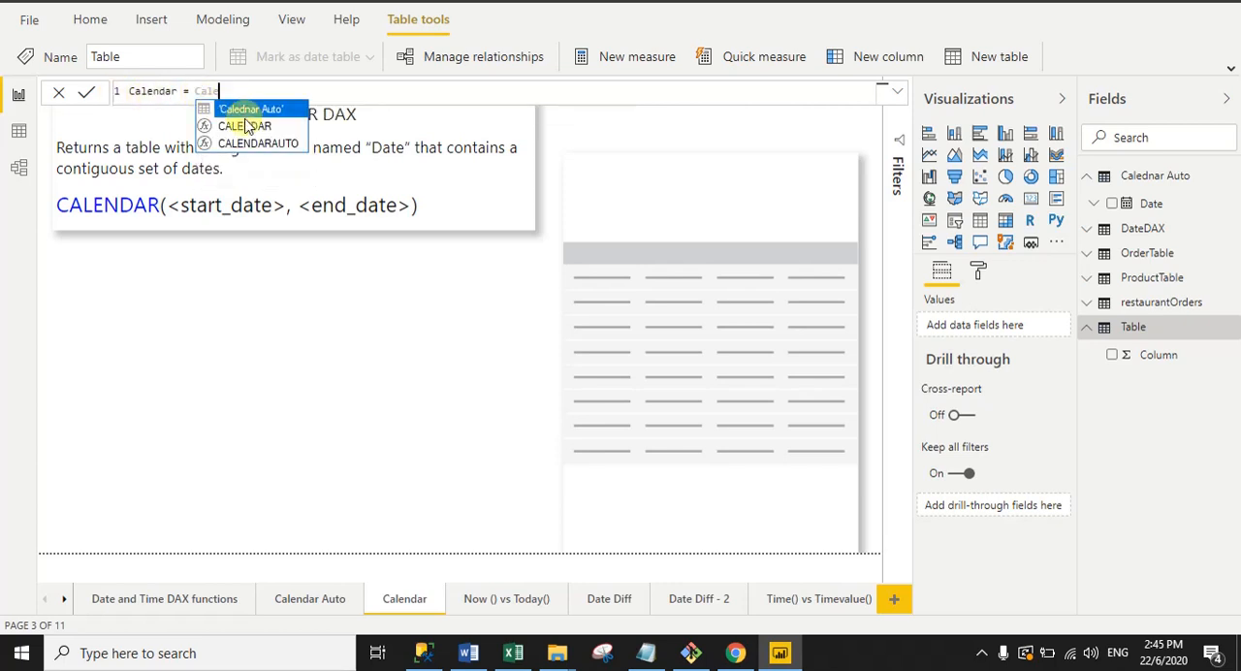
{"action": "double_click", "coordinate": [244, 126]}
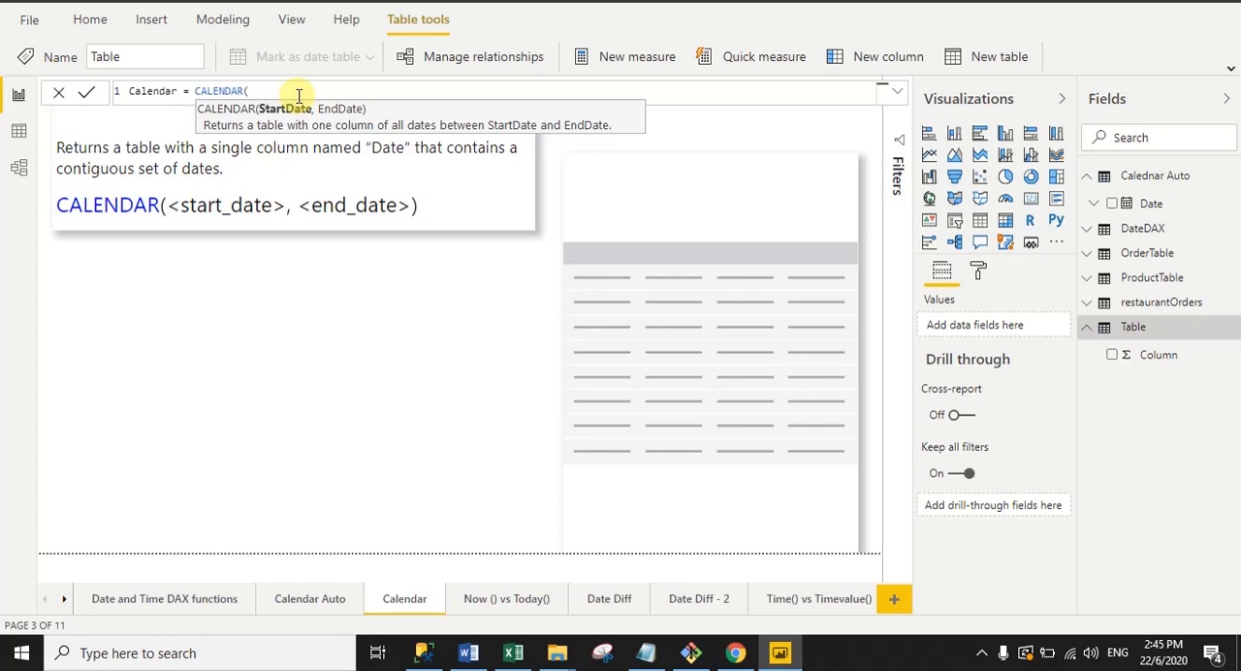
{"action": "type", "text": "Date"}
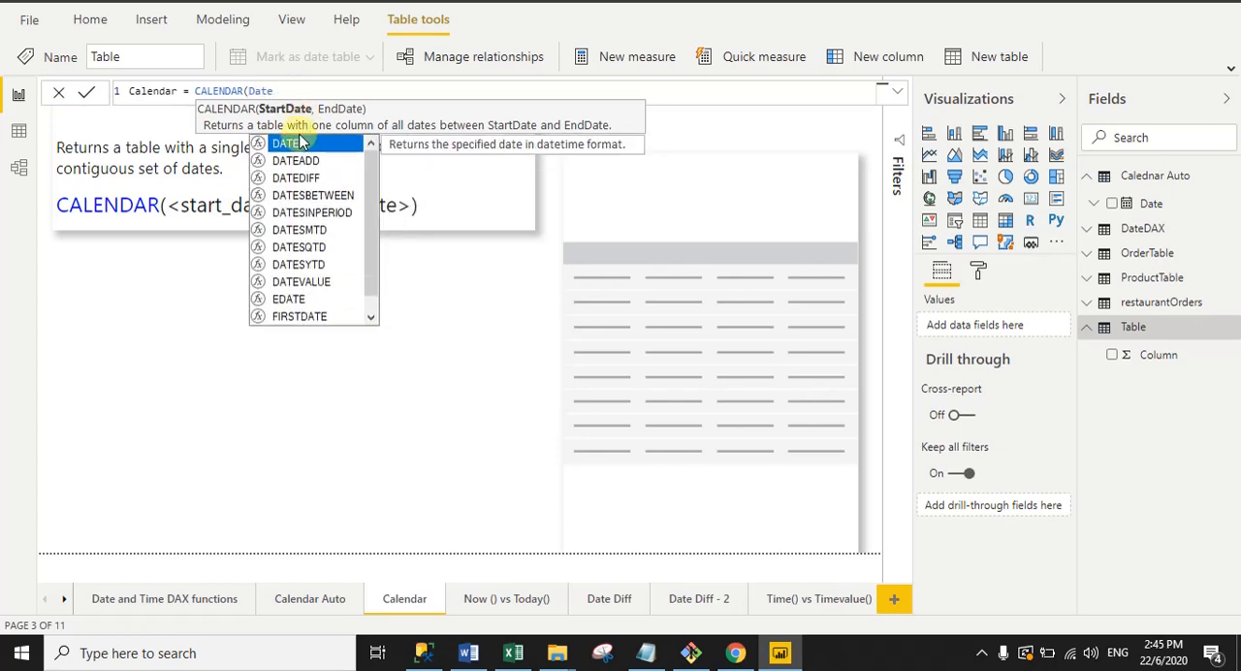
{"action": "left_click", "coordinate": [295, 143]}
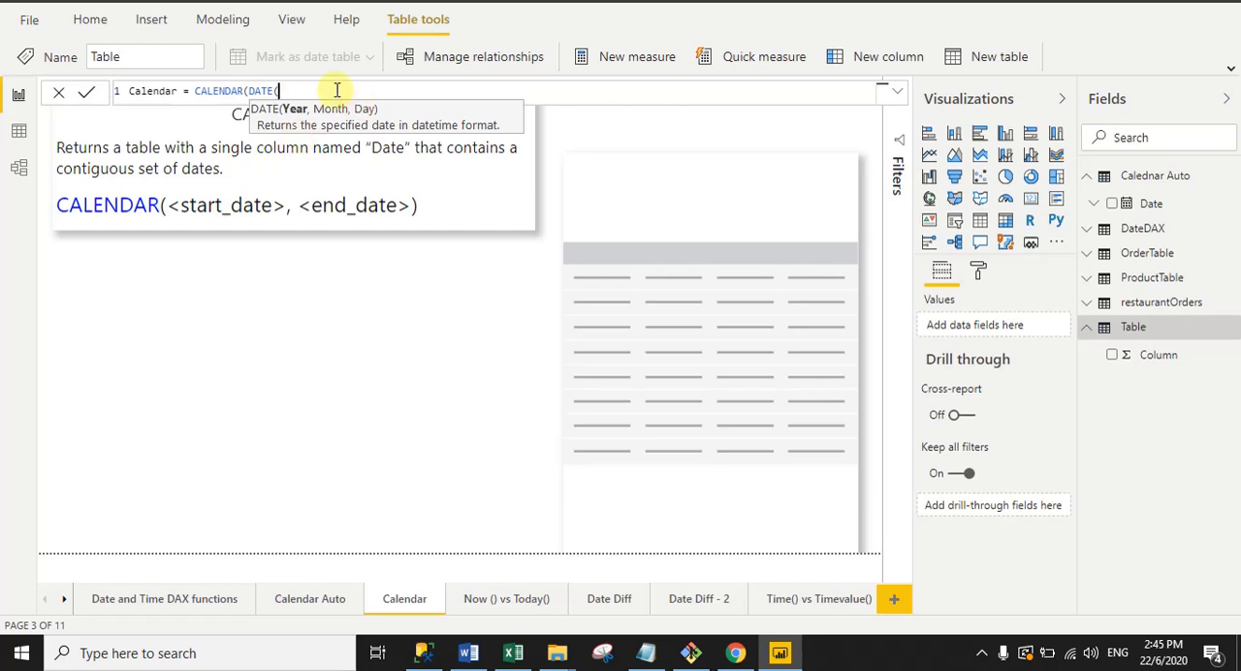
{"action": "type", "text": "2019,01"}
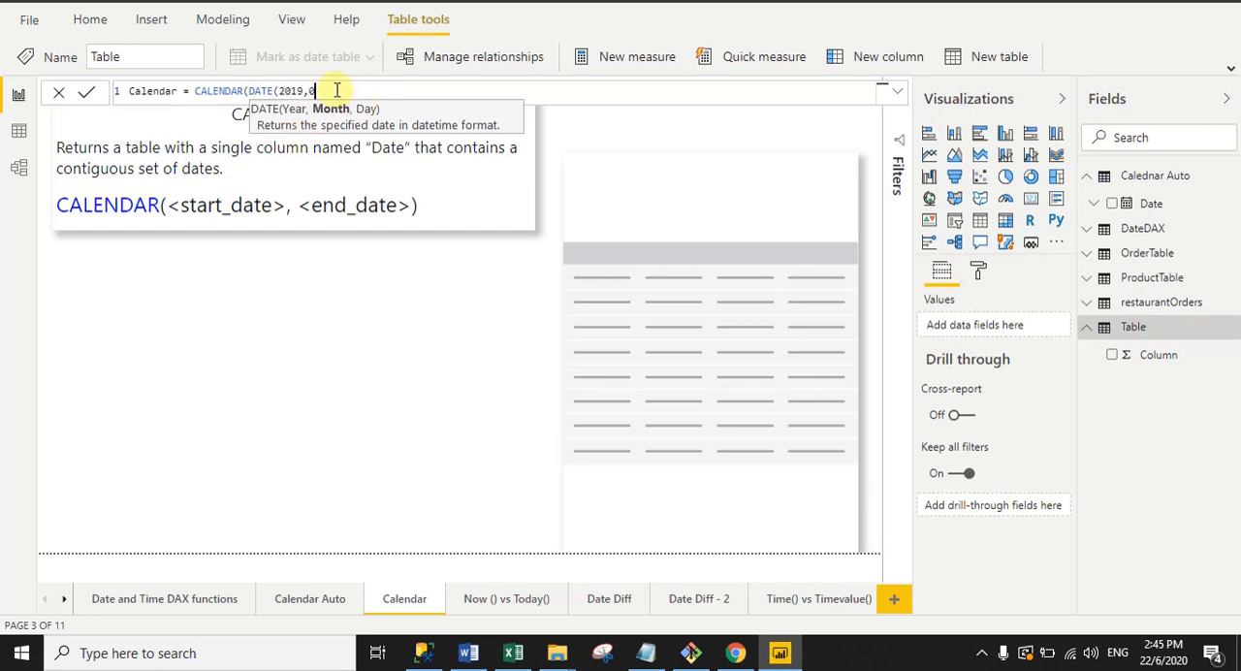
{"action": "type", "text": ",01)"}
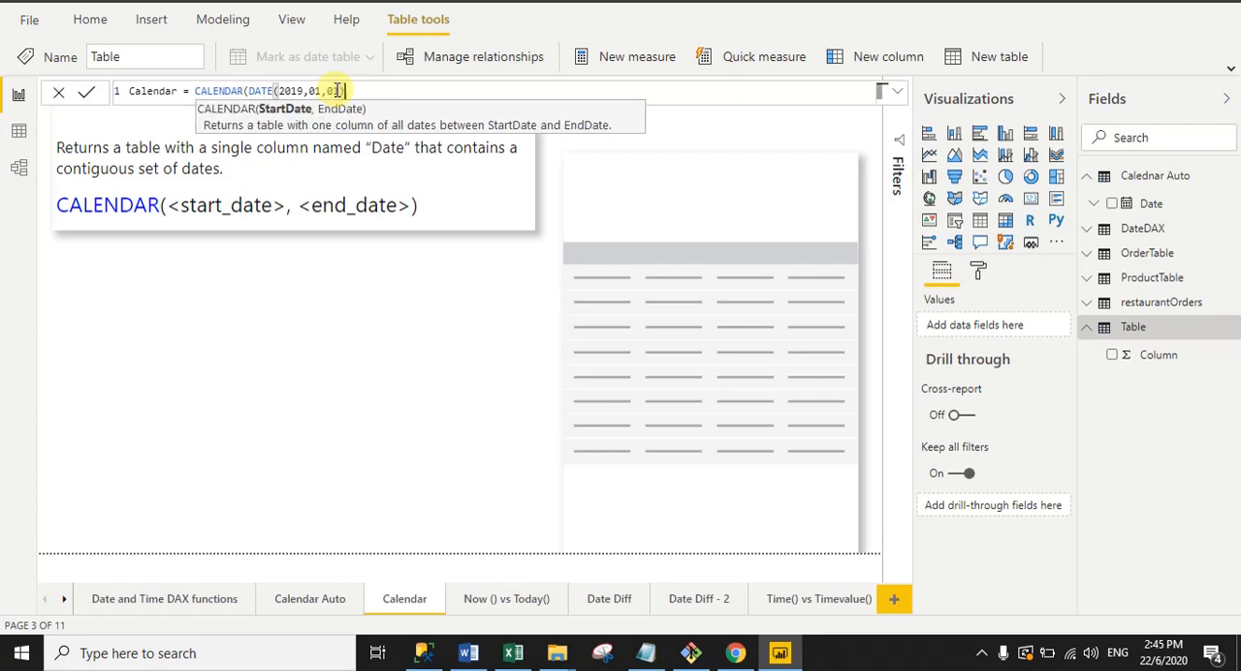
Step: Duplicate the start date's DATE expression as the second argument of the CALENDAR function
{"action": "left_click", "coordinate": [254, 91]}
{"action": "left_click_drag", "start_coordinate": [269, 91], "coordinate": [362, 89]}
{"action": "key", "text": "ctrl+c"}
{"action": "left_click", "coordinate": [363, 89]}
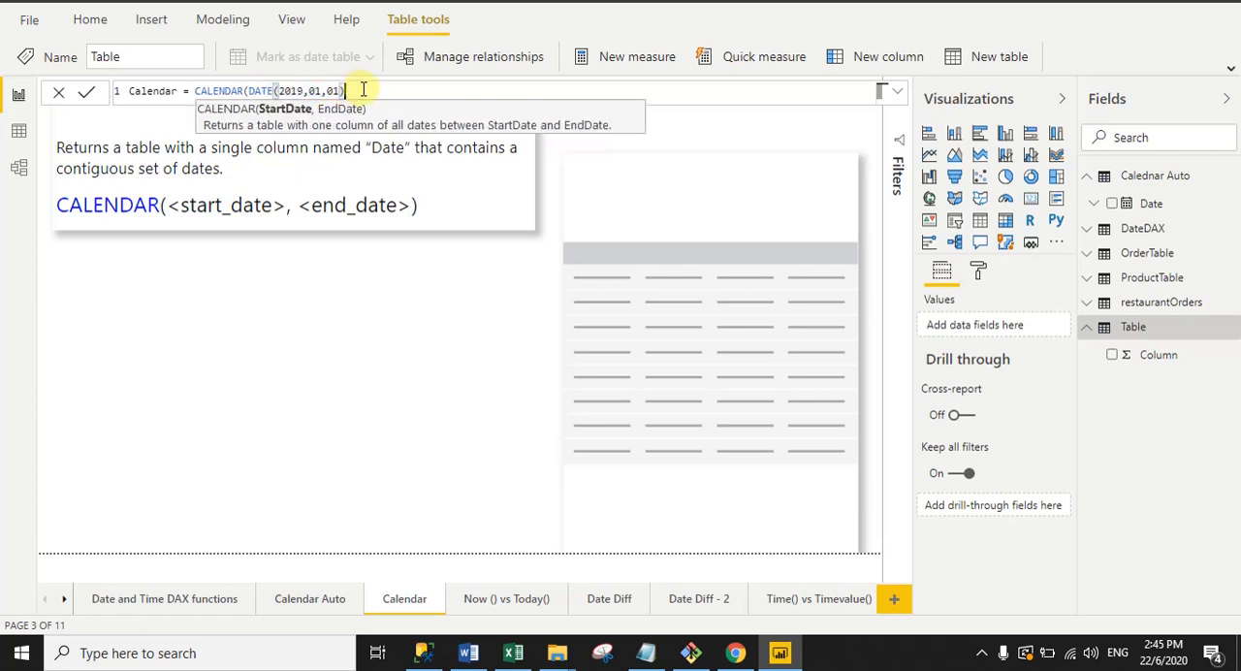
{"action": "type", "text": ","}
{"action": "key", "text": "ctrl+v"}
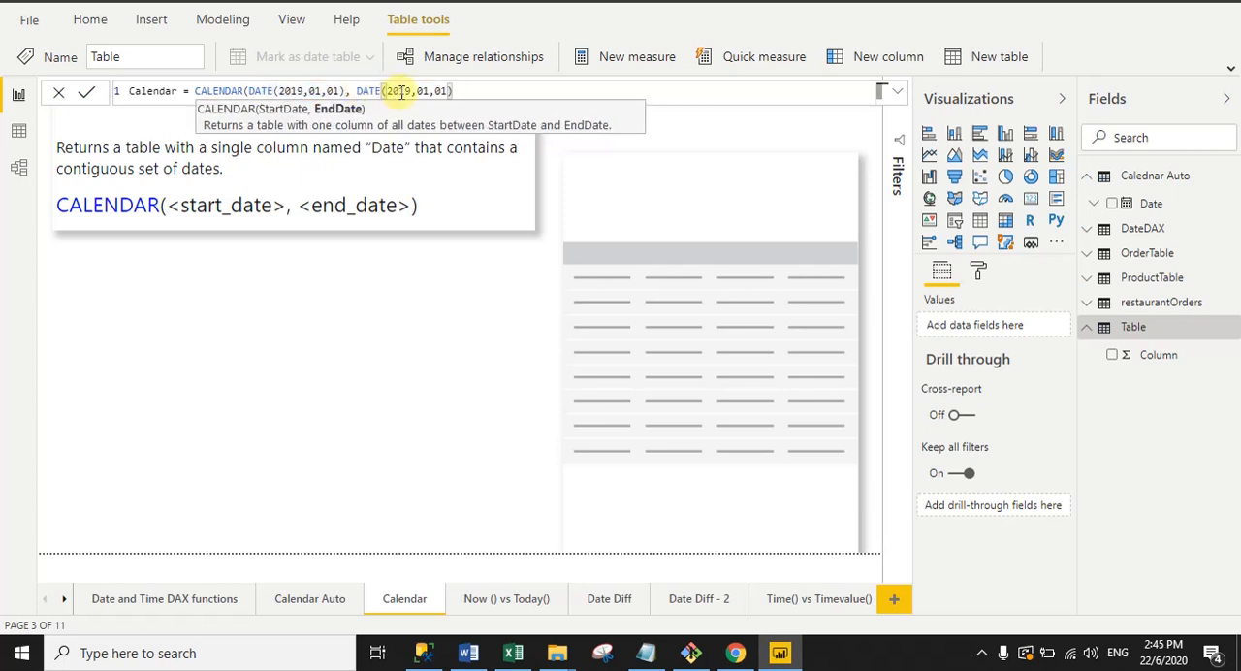
Step: Change the end date argument to DATE(2020,12,31) and close the CALENDAR function's parenthesis
{"action": "left_click_drag", "start_coordinate": [411, 91], "coordinate": [388, 92]}
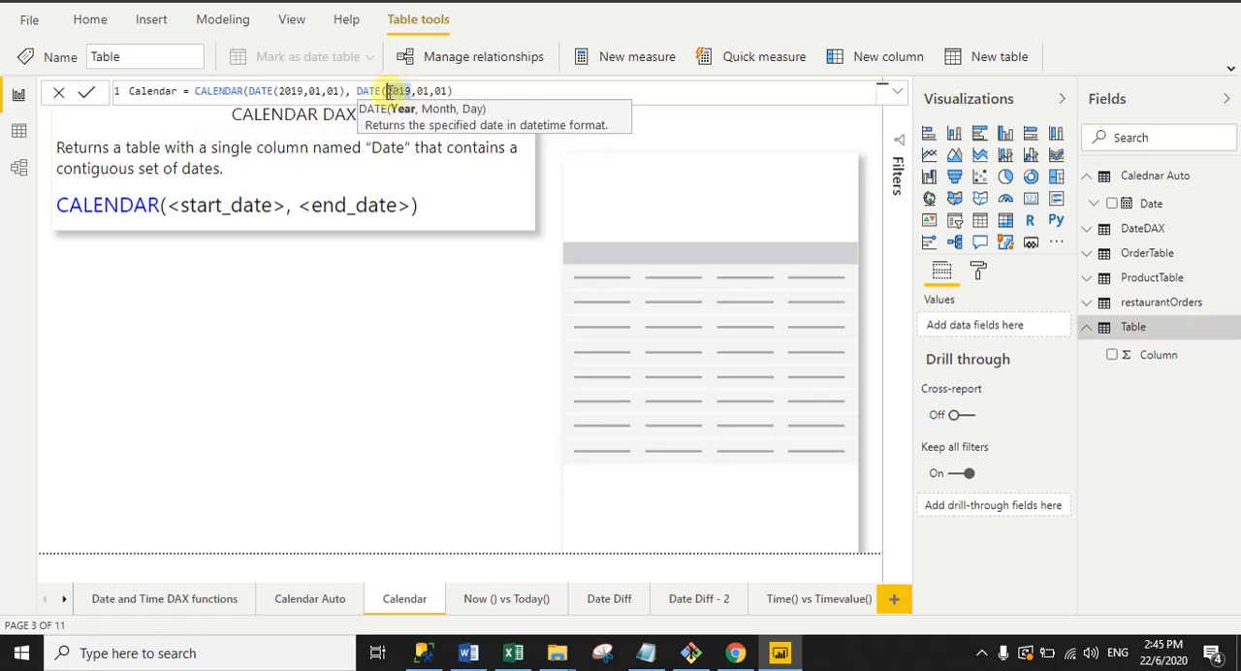
{"action": "type", "text": "2020"}
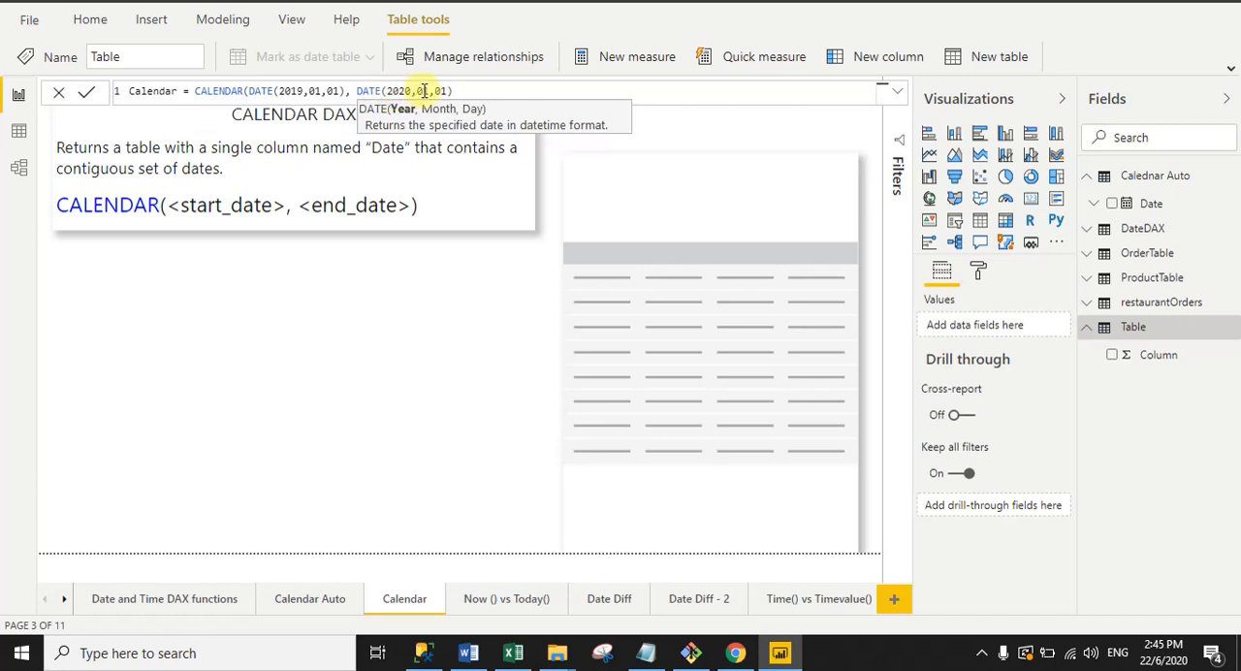
{"action": "left_click", "coordinate": [425, 91]}
{"action": "left_click_drag", "start_coordinate": [425, 91], "coordinate": [437, 90]}
{"action": "type", "text": "12,"}
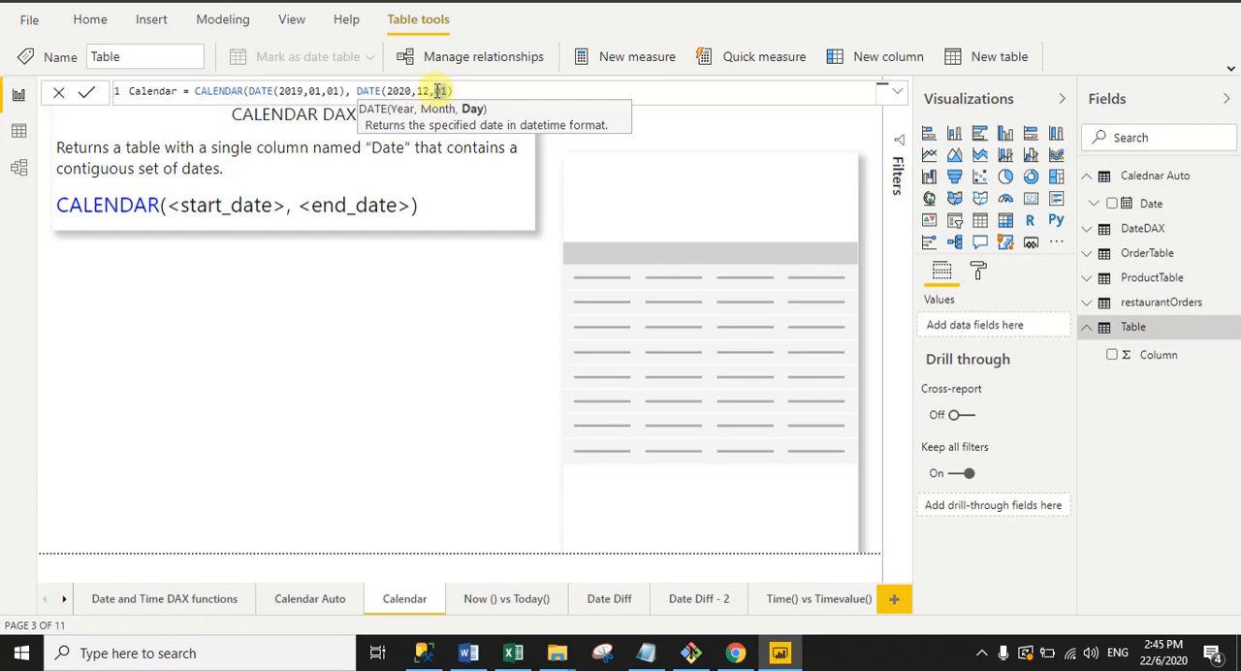
{"action": "type", "text": "31"}
{"action": "left_click", "coordinate": [465, 90]}
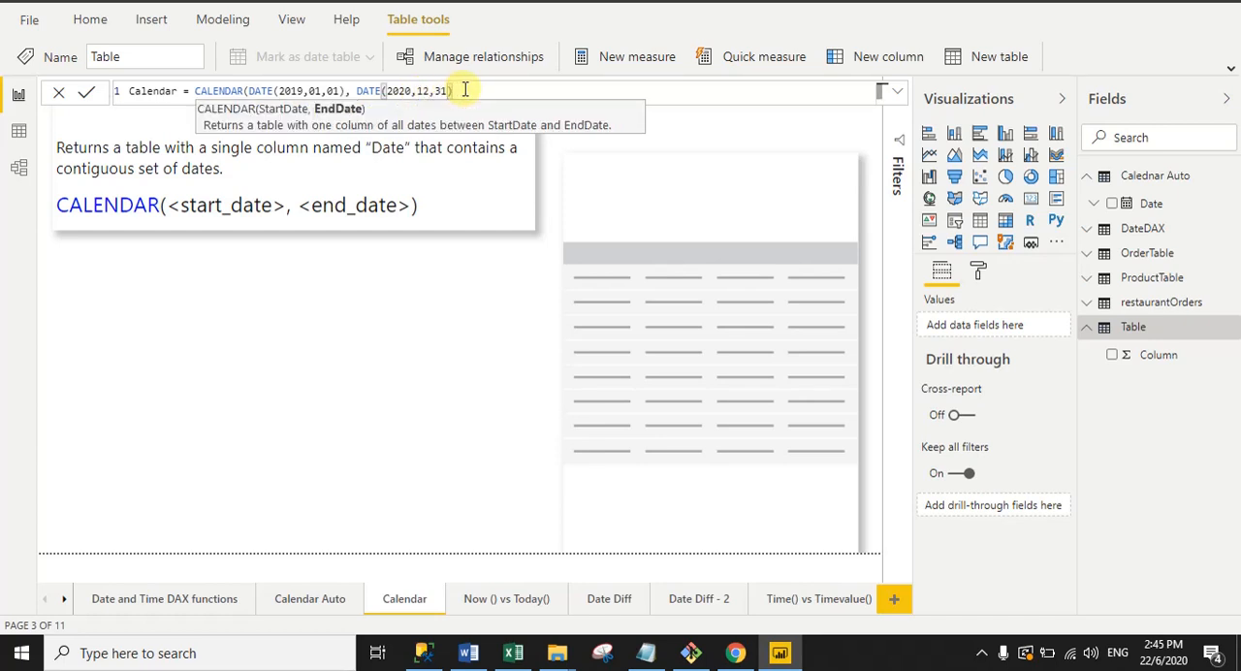
{"action": "type", "text": ")"}
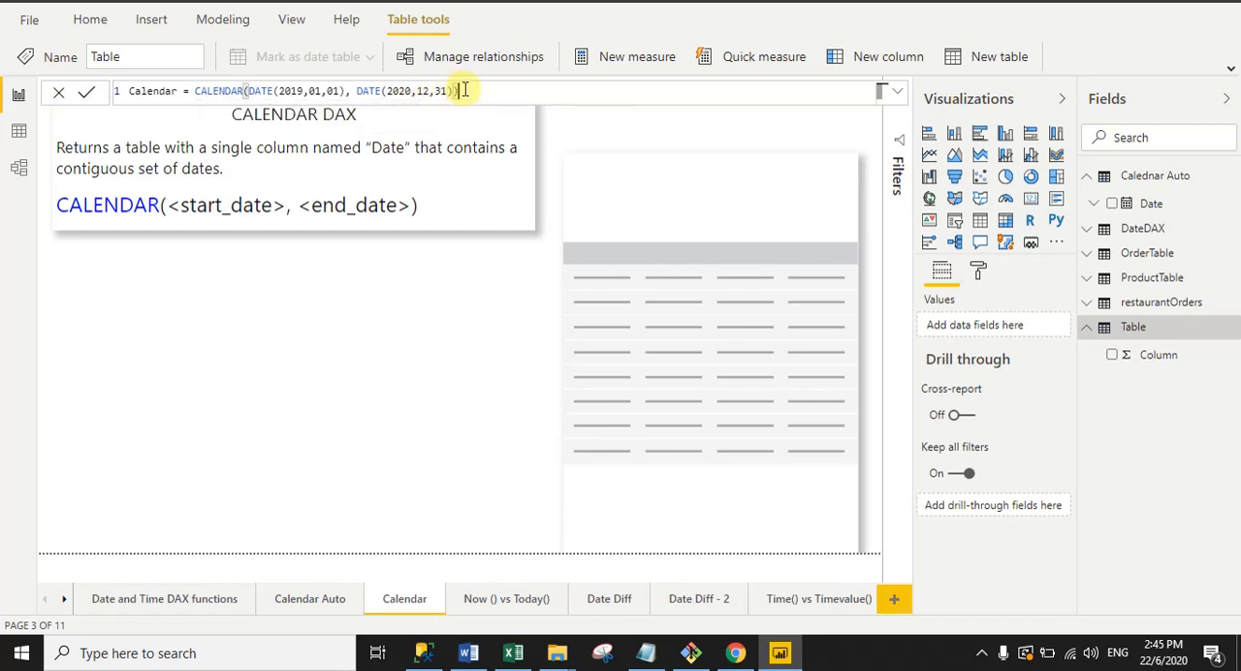
Step: Review the CALENDAR expression and its start date in the expanded formula editor, commit the formula and collapse the editor
{"action": "left_click", "coordinate": [896, 91]}
{"action": "left_click_drag", "start_coordinate": [507, 100], "coordinate": [197, 97]}
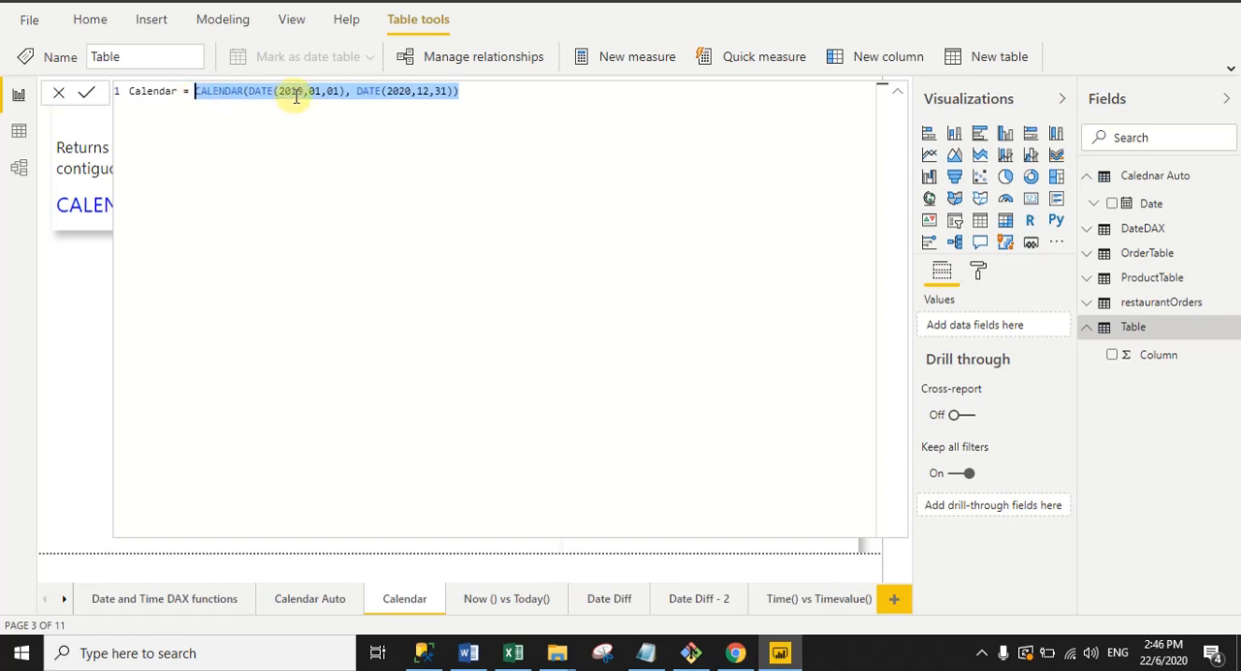
{"action": "left_click_drag", "start_coordinate": [290, 100], "coordinate": [339, 91]}
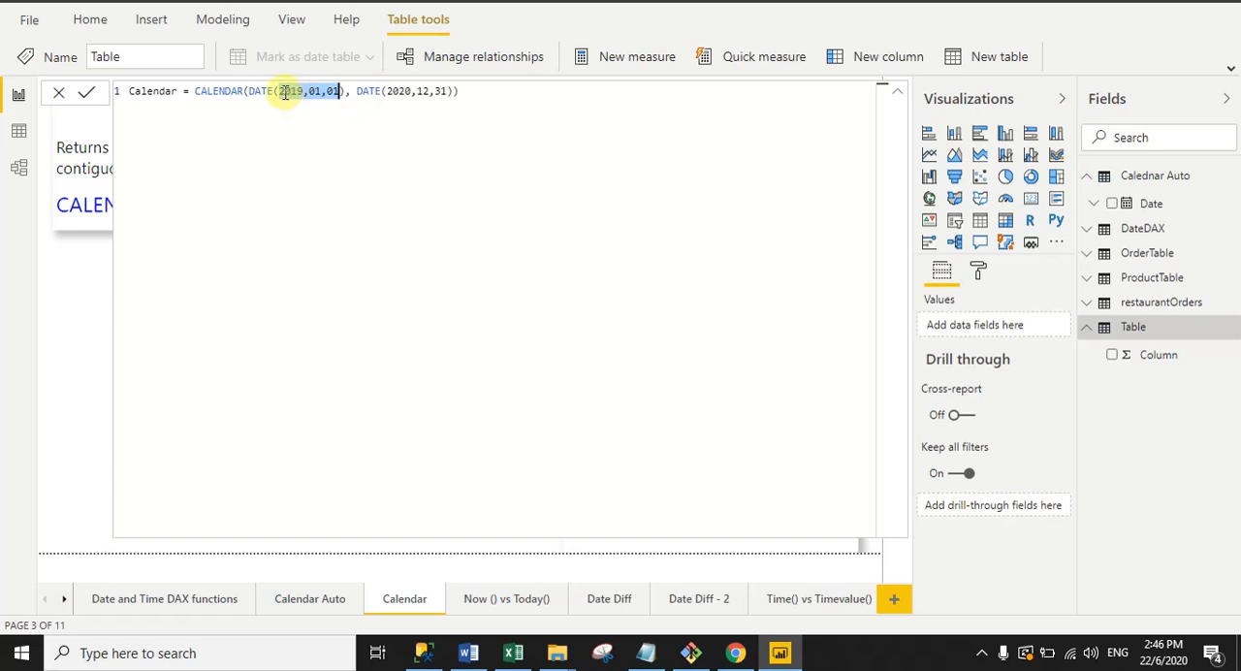
{"action": "left_click", "coordinate": [247, 119]}
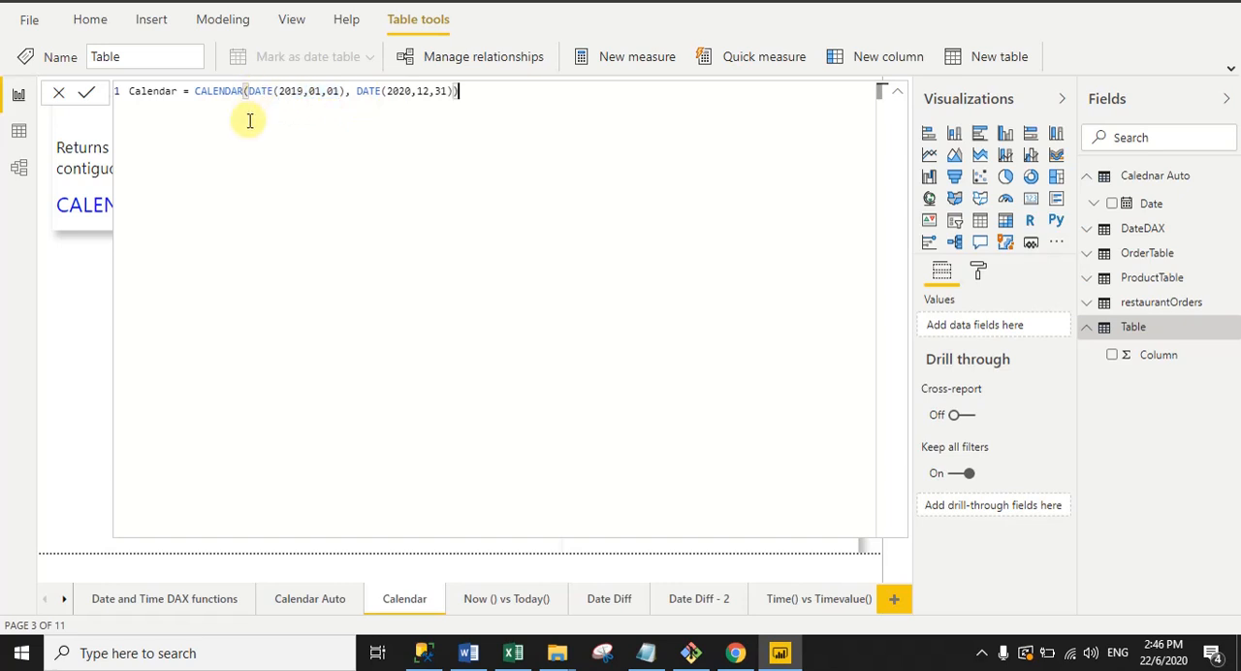
{"action": "left_click", "coordinate": [86, 93]}
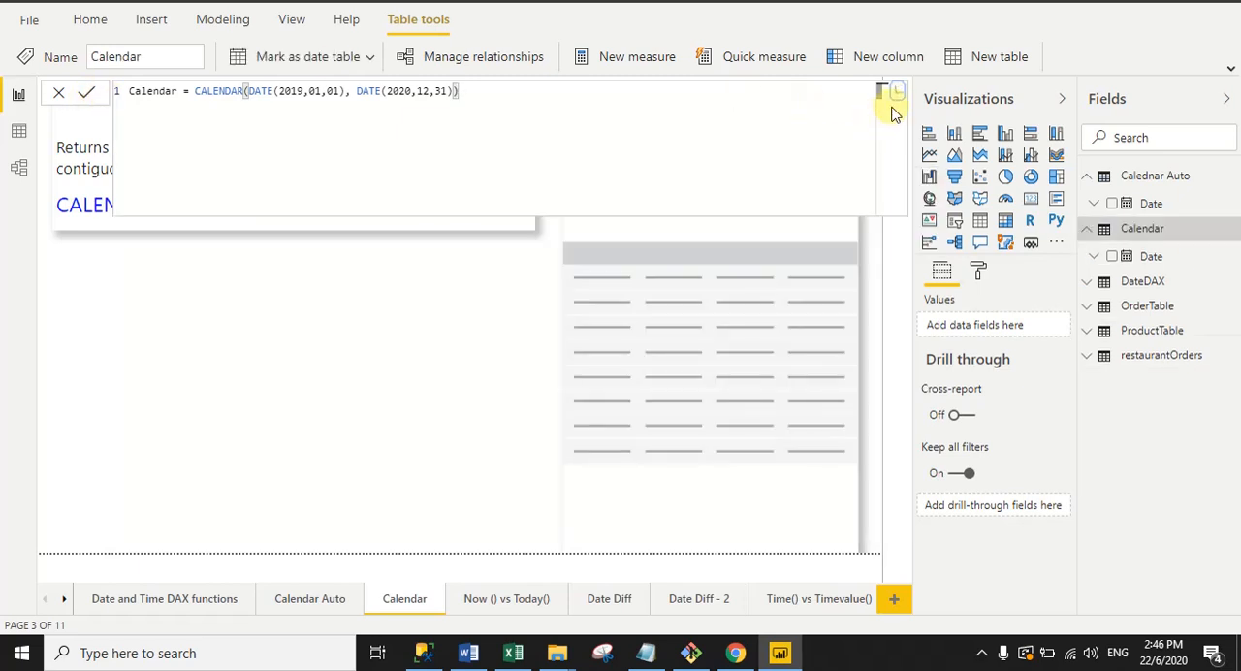
{"action": "left_click", "coordinate": [899, 93]}
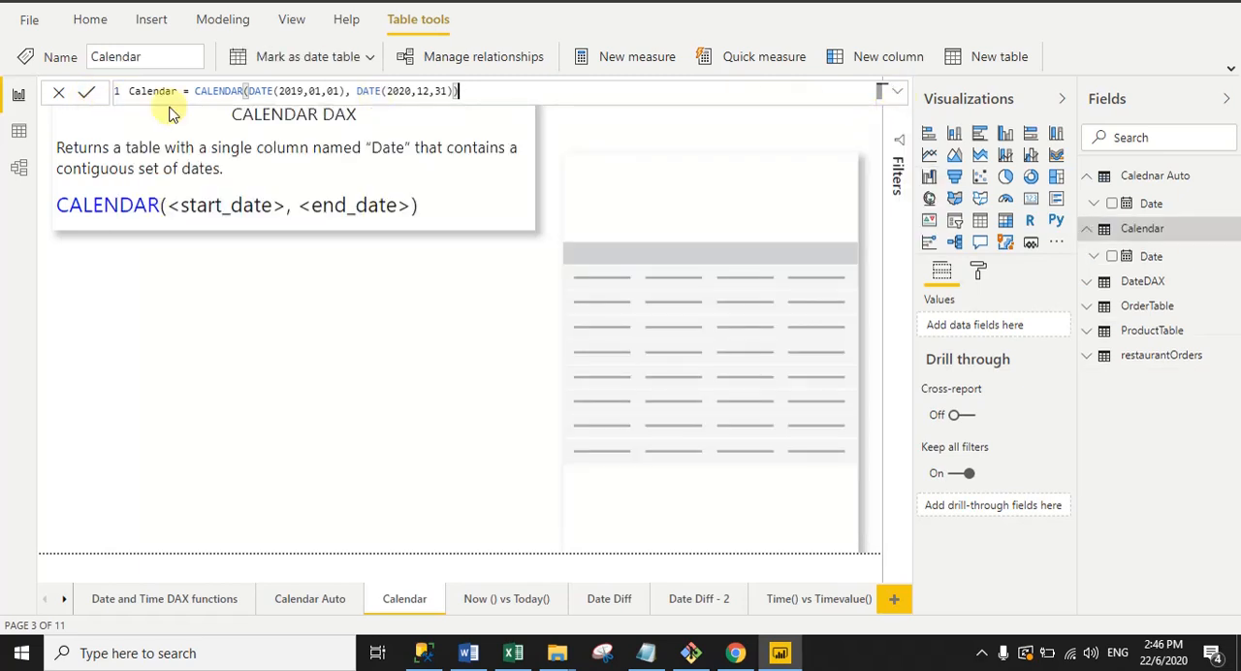
Step: Add the Calendar table's Date field to the empty table visual and show it as plain Date instead of Date Hierarchy
{"action": "left_click", "coordinate": [787, 307]}
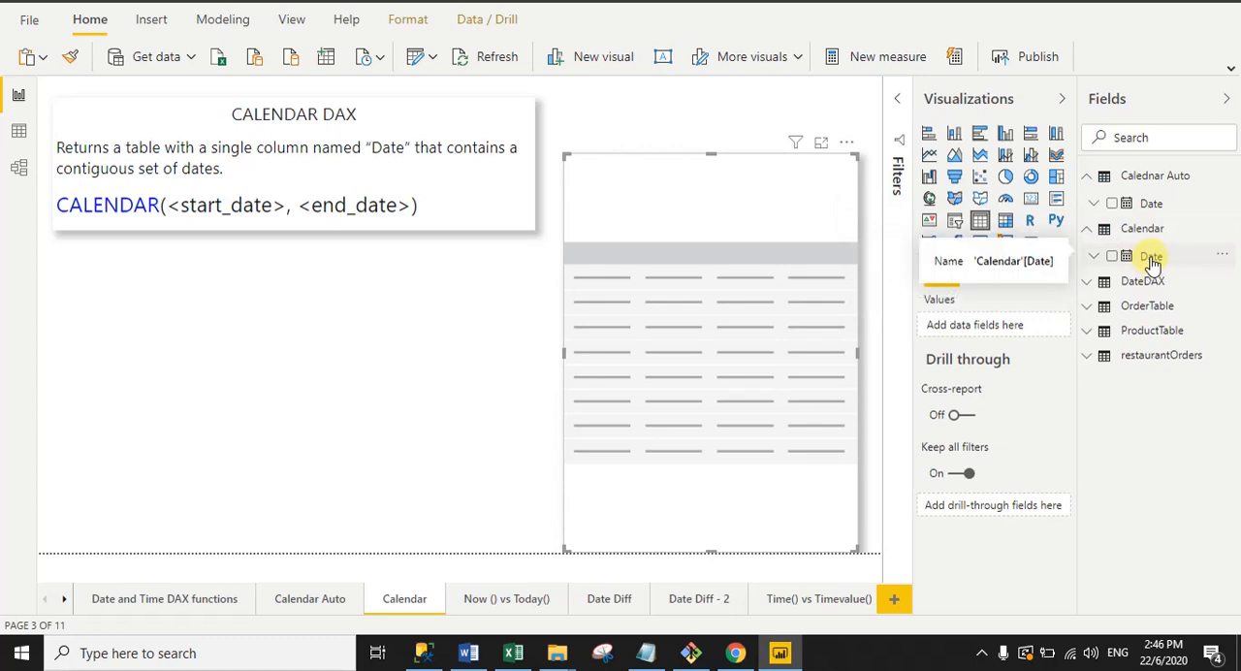
{"action": "left_click_drag", "start_coordinate": [1152, 261], "coordinate": [986, 333]}
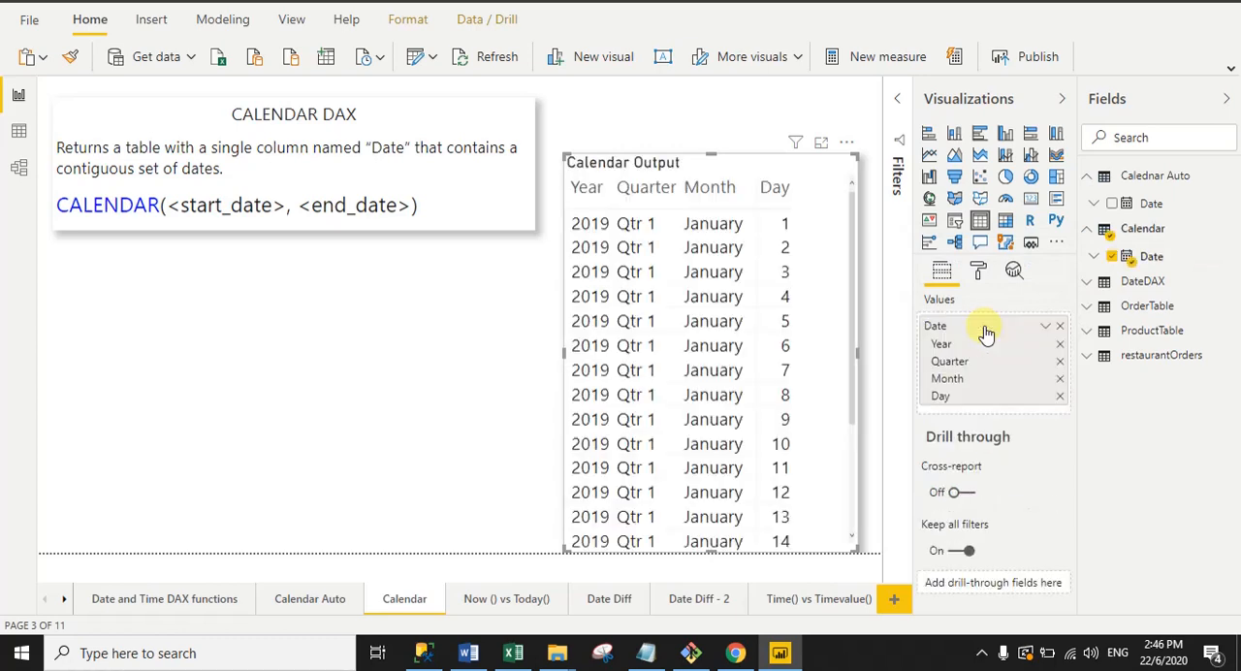
{"action": "right_click", "coordinate": [932, 328]}
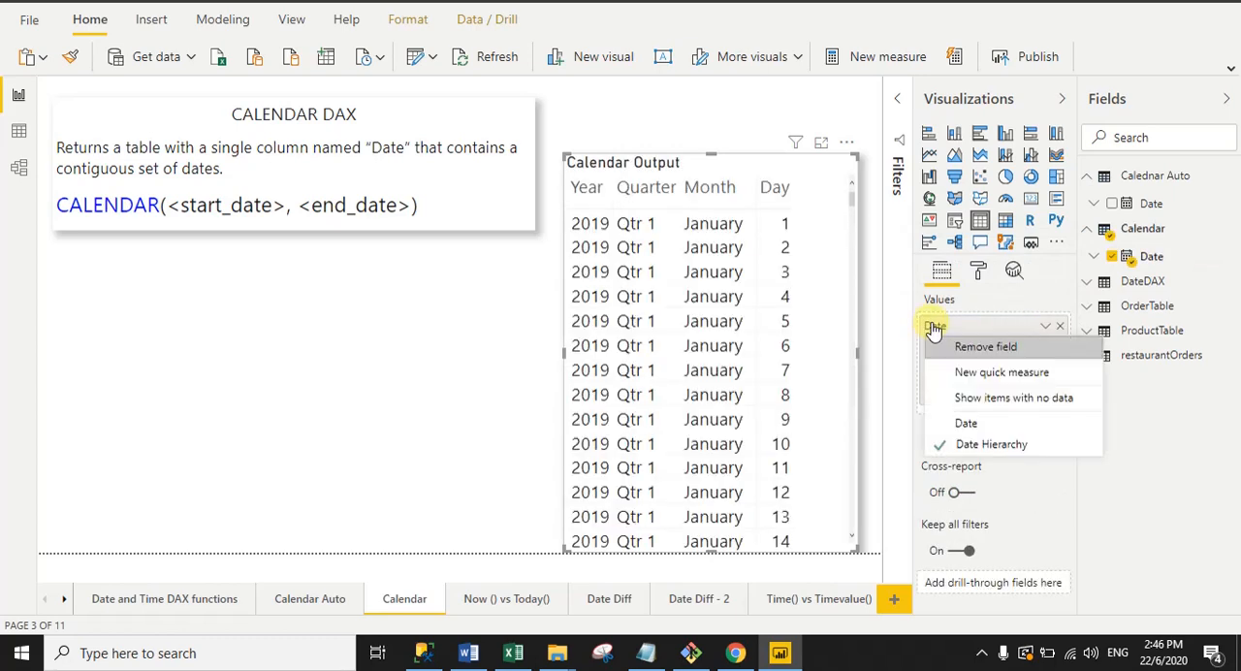
{"action": "left_click", "coordinate": [967, 422]}
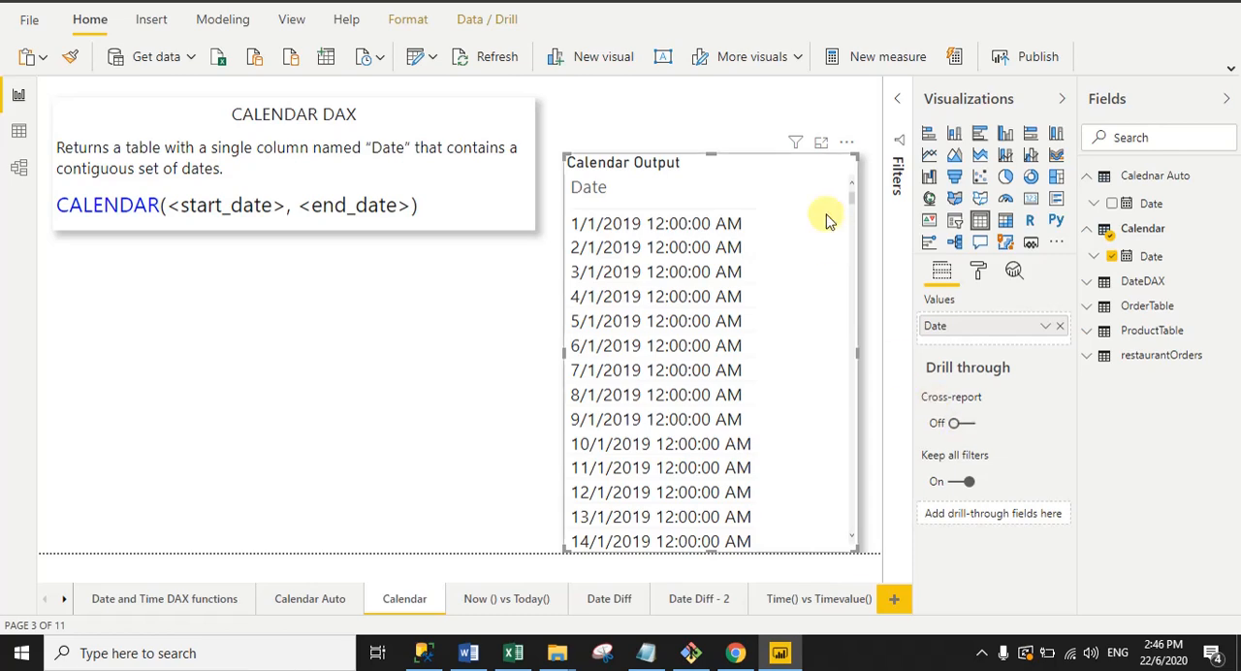
Step: Format the Calendar table's Date column as dd/mm/yyyy
{"action": "left_click", "coordinate": [1146, 260]}
{"action": "left_click", "coordinate": [526, 59]}
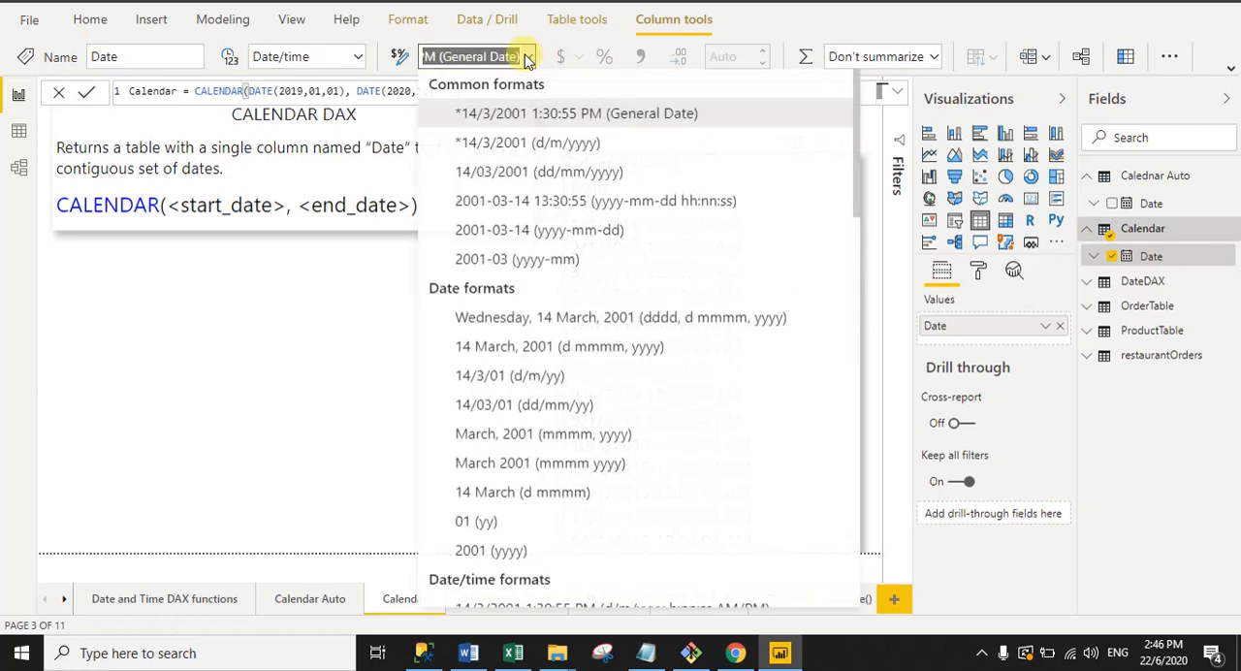
{"action": "left_click", "coordinate": [552, 179]}
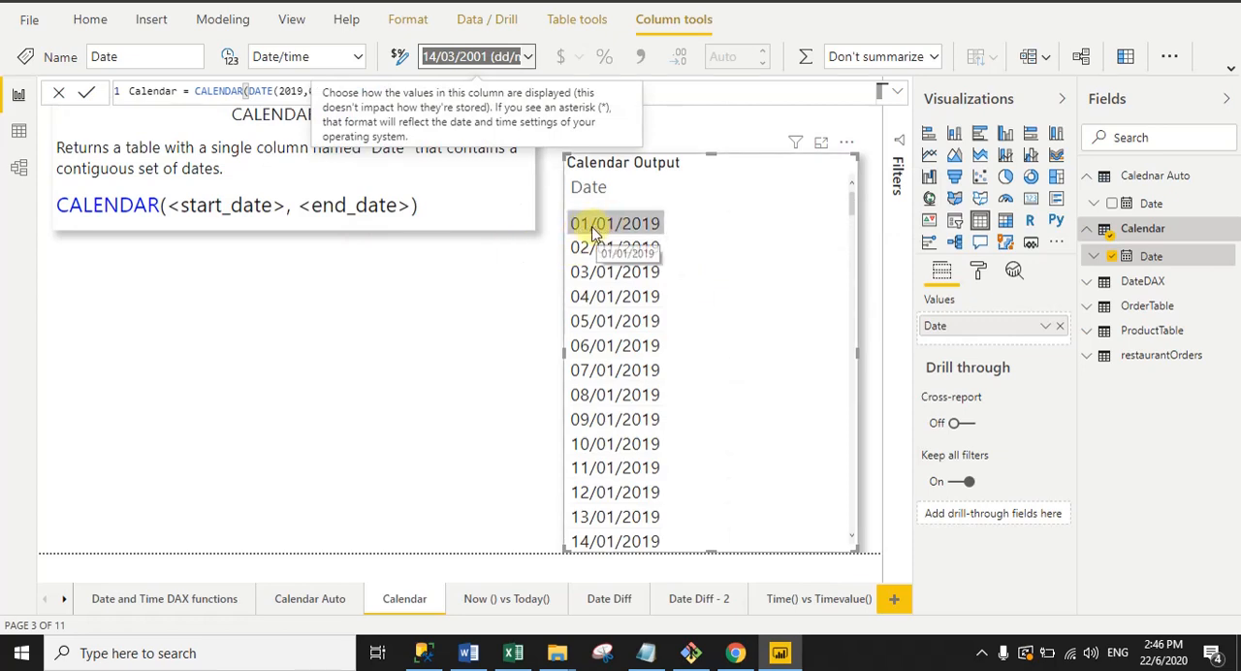
Step: Check the start date in the formula against the Calendar Output visual and sort the visual's dates in descending order
{"action": "left_click", "coordinate": [281, 91]}
{"action": "left_click_drag", "start_coordinate": [281, 91], "coordinate": [341, 91]}
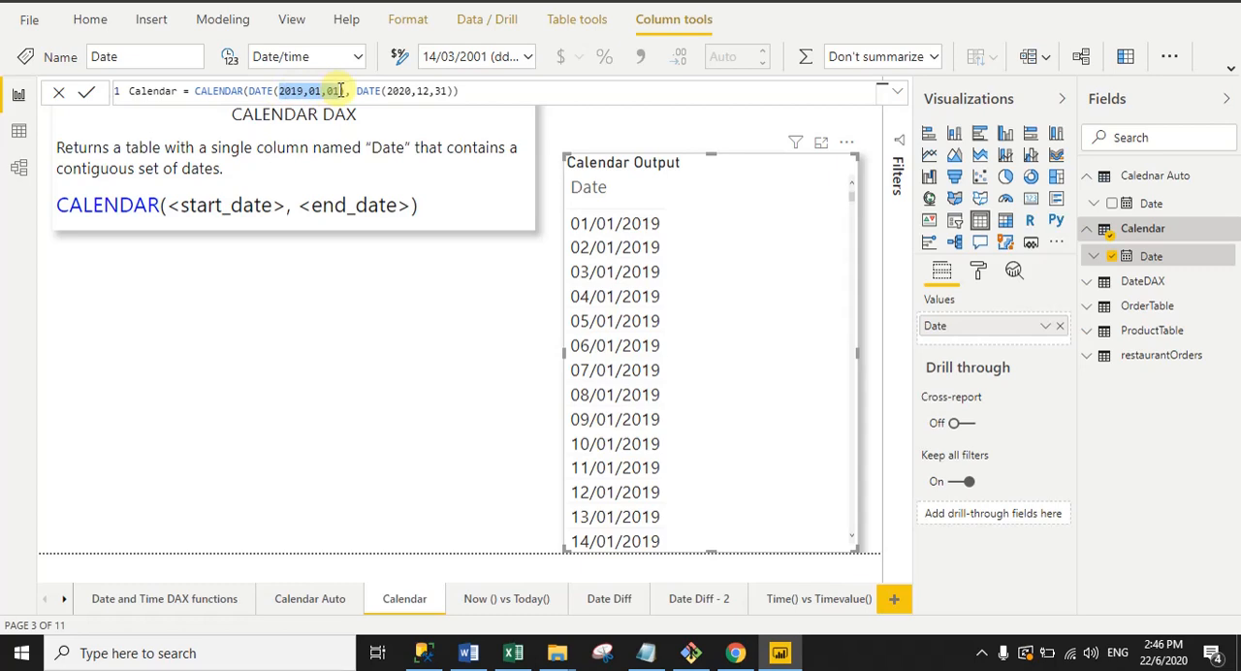
{"action": "left_click", "coordinate": [847, 142]}
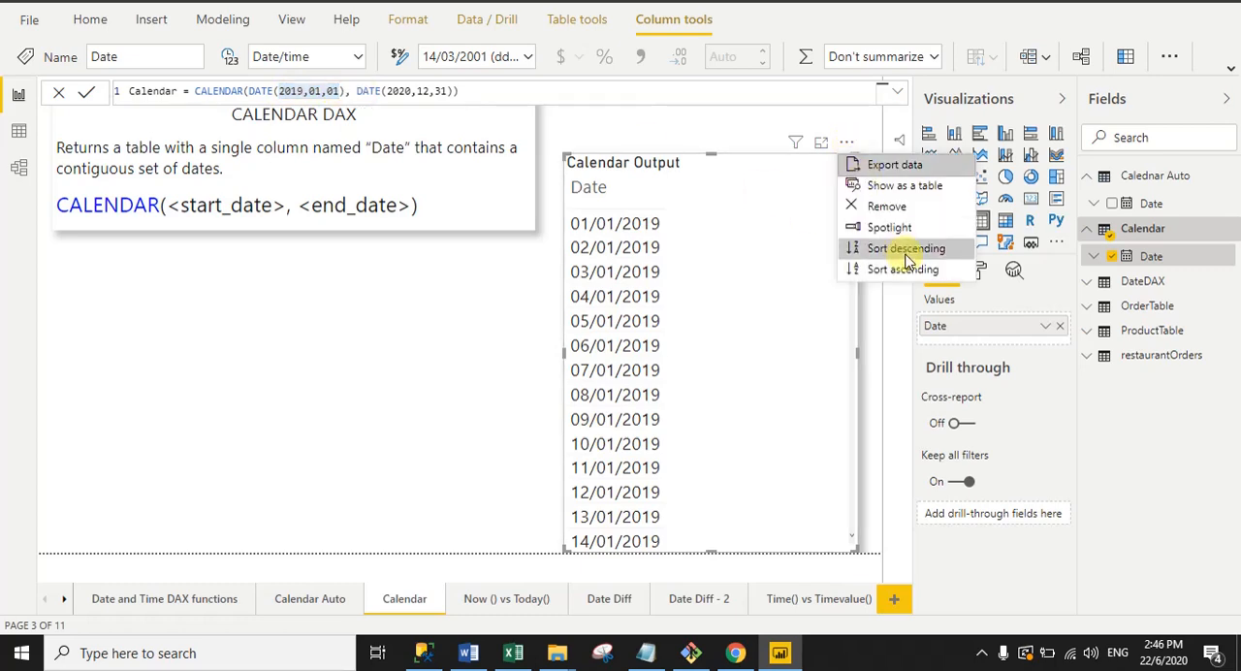
{"action": "left_click", "coordinate": [907, 251]}
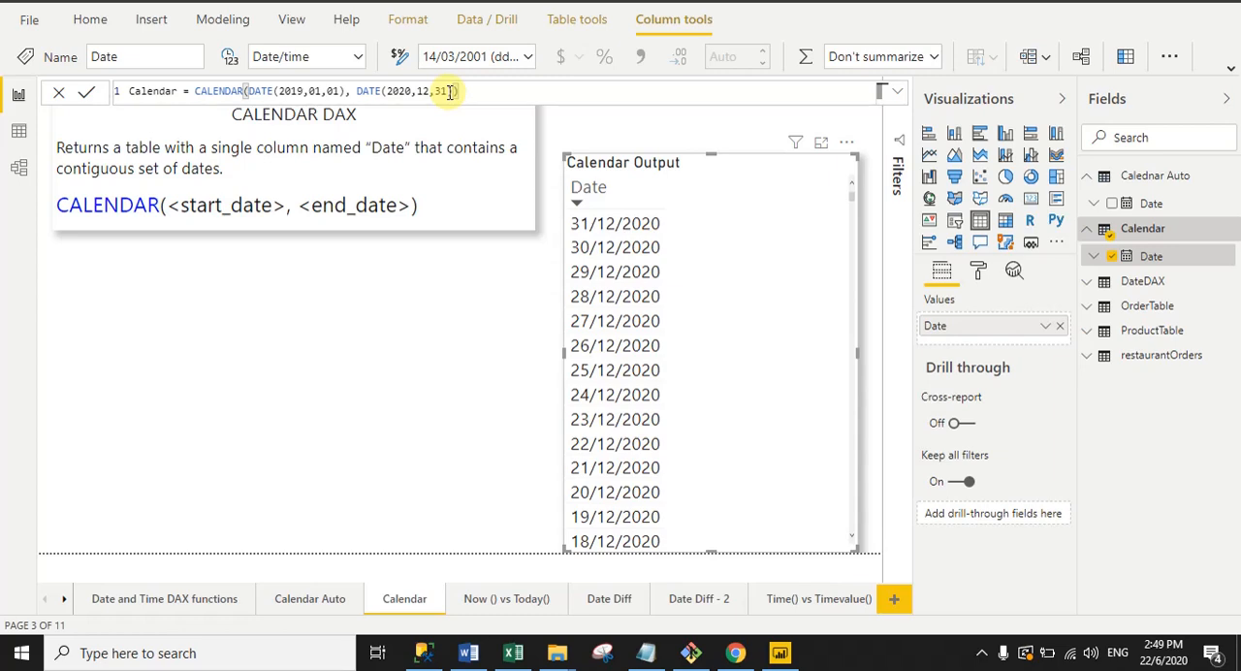
Step: Change the end date's day in the Calendar formula to 40, giving DATE(2020,12,40), and commit it
{"action": "left_click_drag", "start_coordinate": [449, 91], "coordinate": [436, 91]}
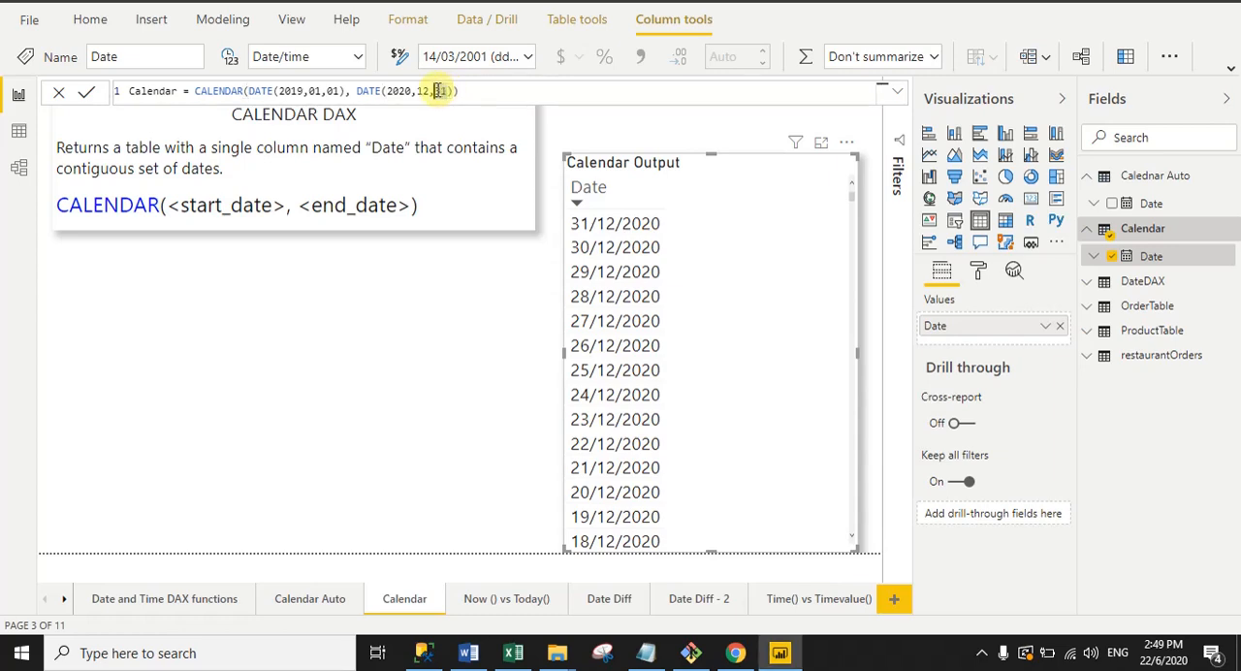
{"action": "type", "text": "30"}
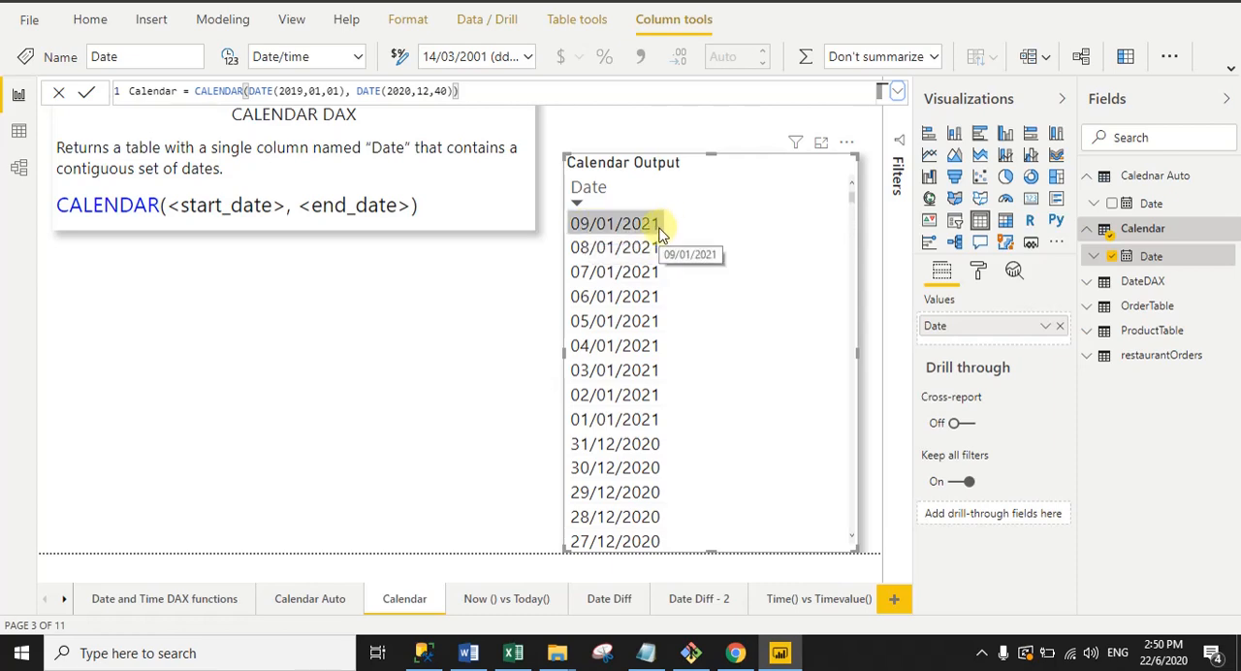
{"action": "left_click", "coordinate": [468, 93]}
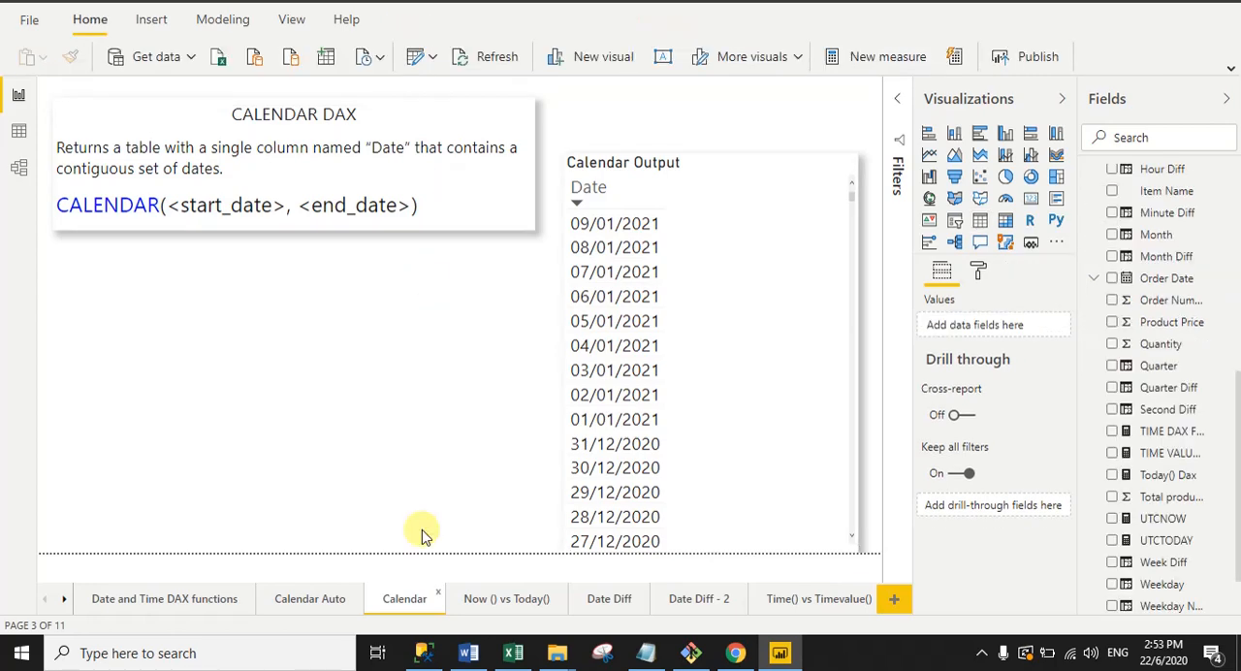
Step: Open the Now () vs Today() page and examine the NOW() formula behind the Now() DAX card's measure
{"action": "left_click", "coordinate": [503, 599]}
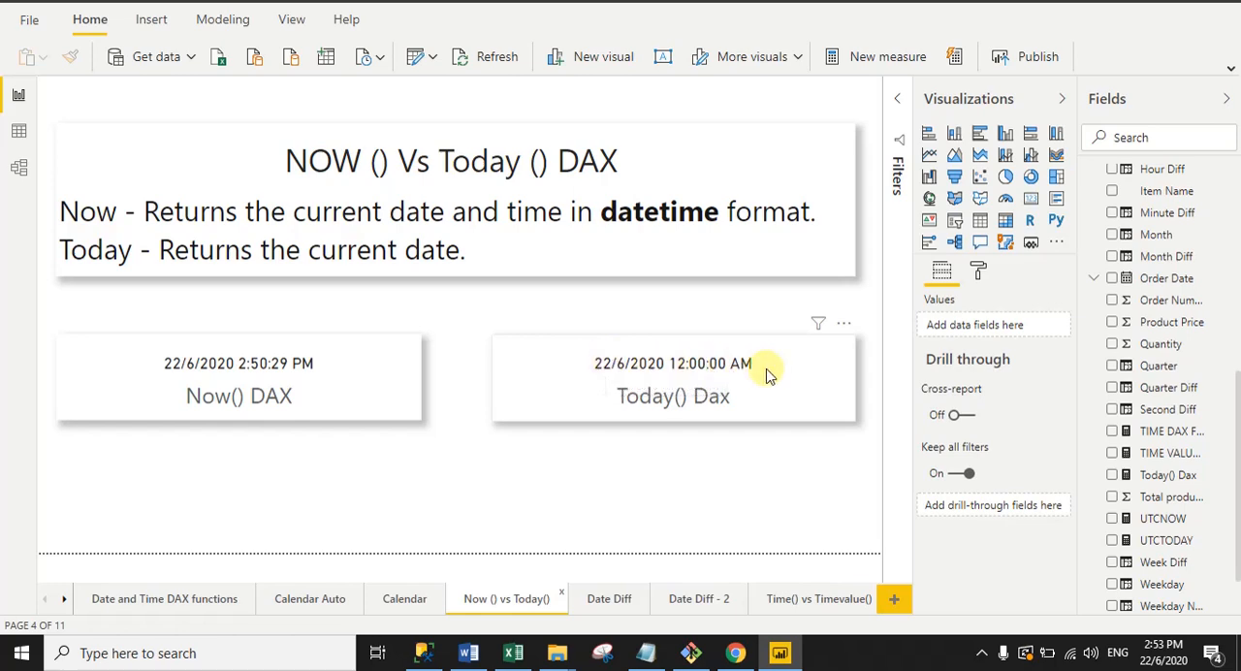
{"action": "left_click", "coordinate": [368, 417]}
{"action": "left_click", "coordinate": [453, 477]}
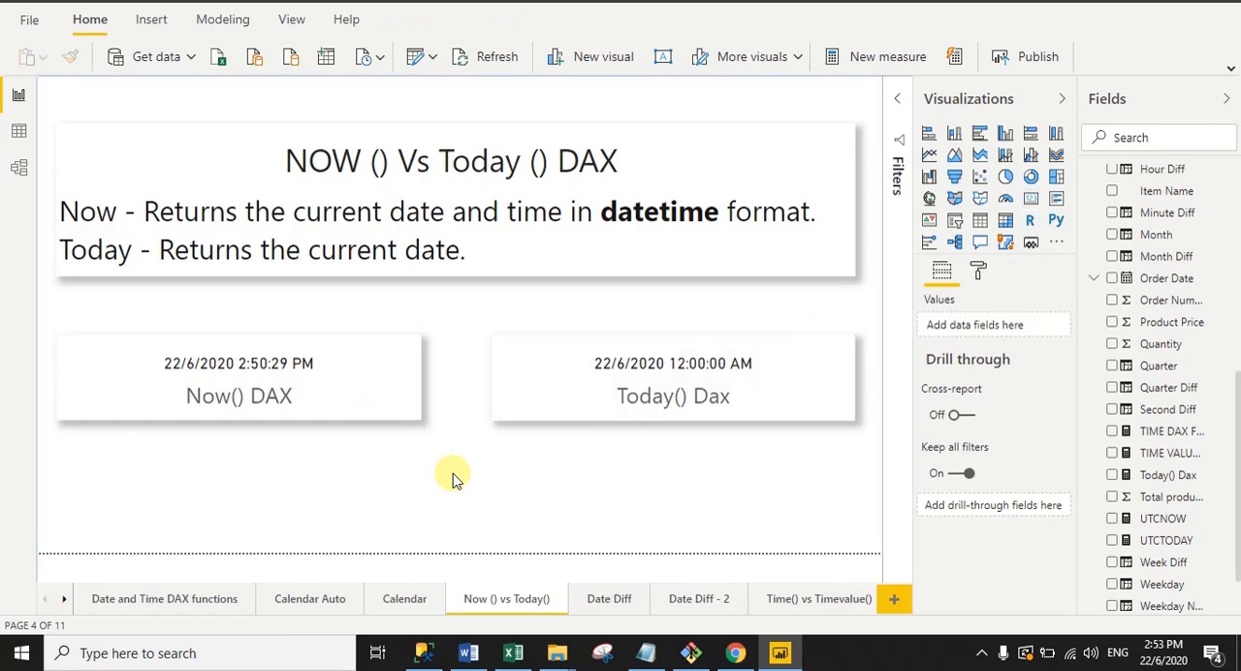
{"action": "left_click", "coordinate": [396, 410]}
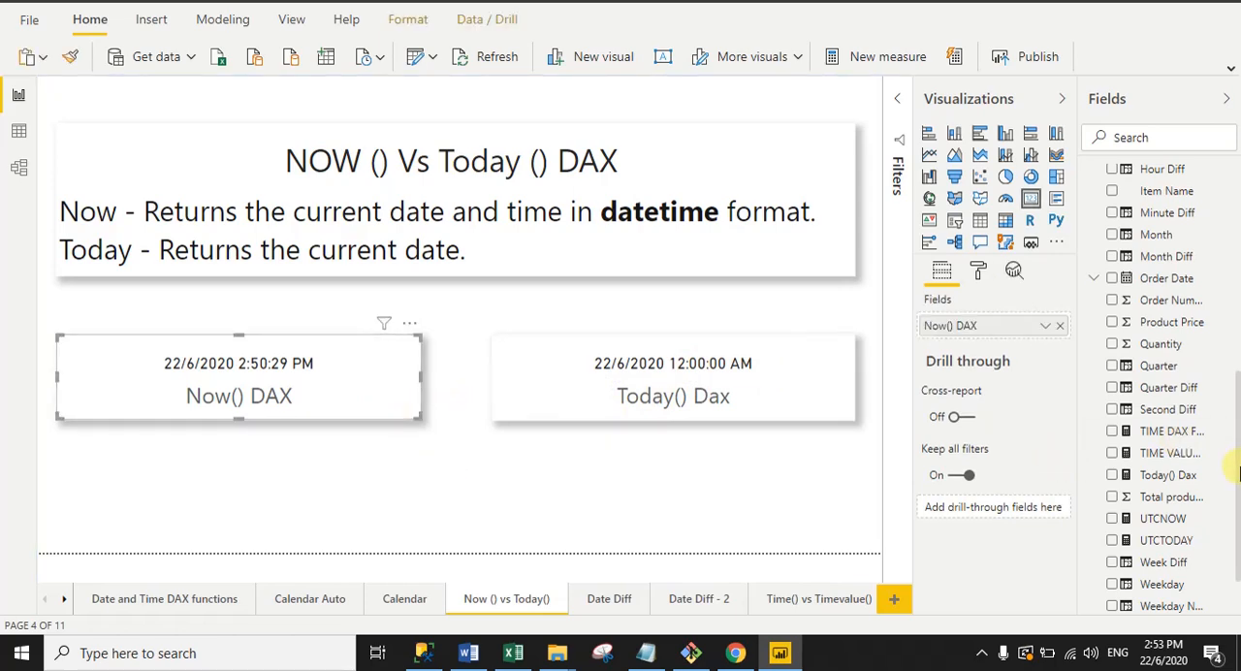
{"action": "scroll", "coordinate": [1238, 473], "scroll_direction": "up", "scroll_amount": 5}
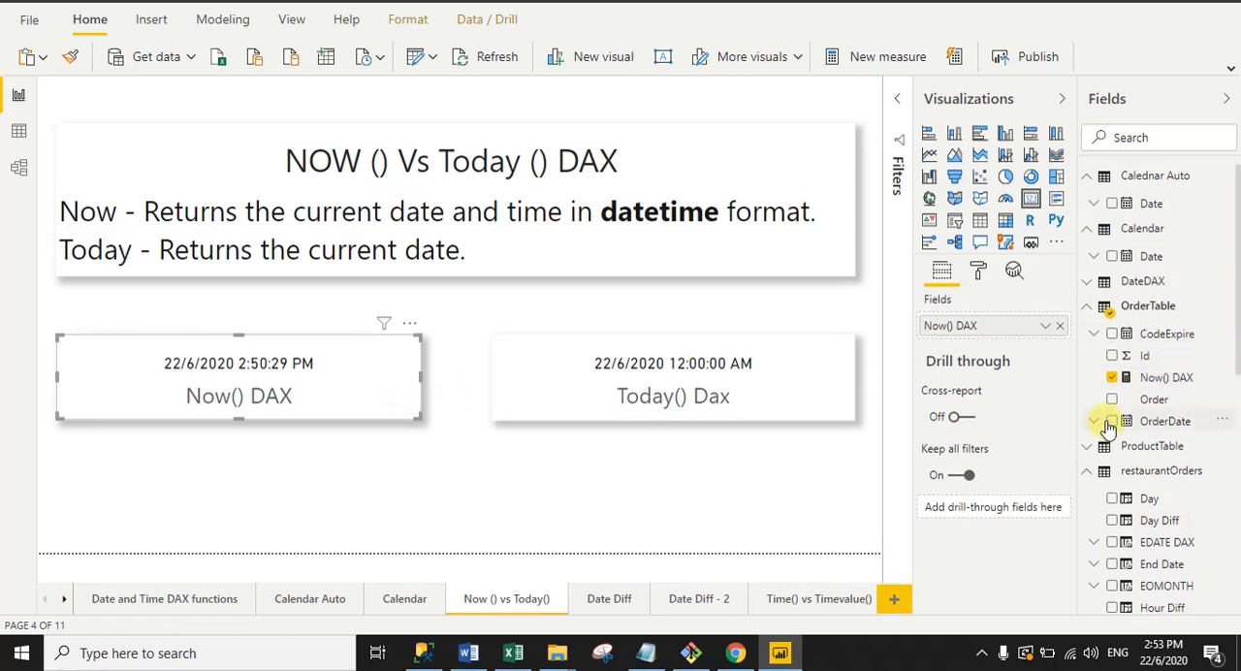
{"action": "left_click", "coordinate": [1115, 380]}
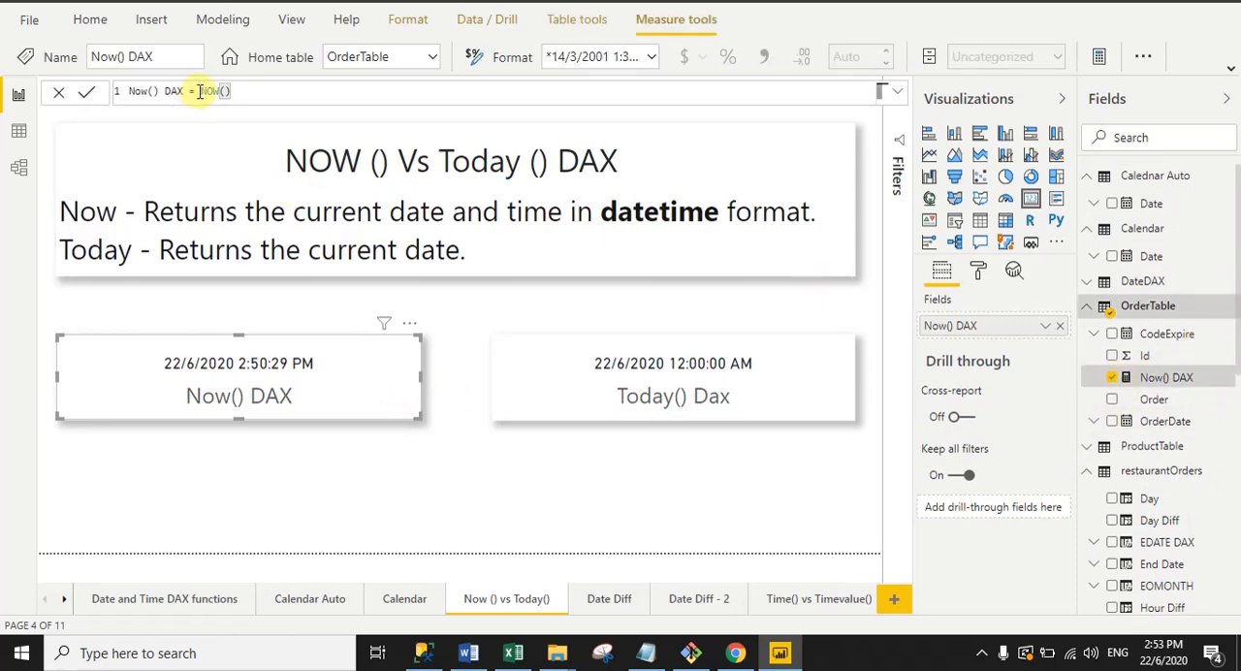
{"action": "left_click_drag", "start_coordinate": [199, 91], "coordinate": [245, 91]}
{"action": "left_click", "coordinate": [272, 91]}
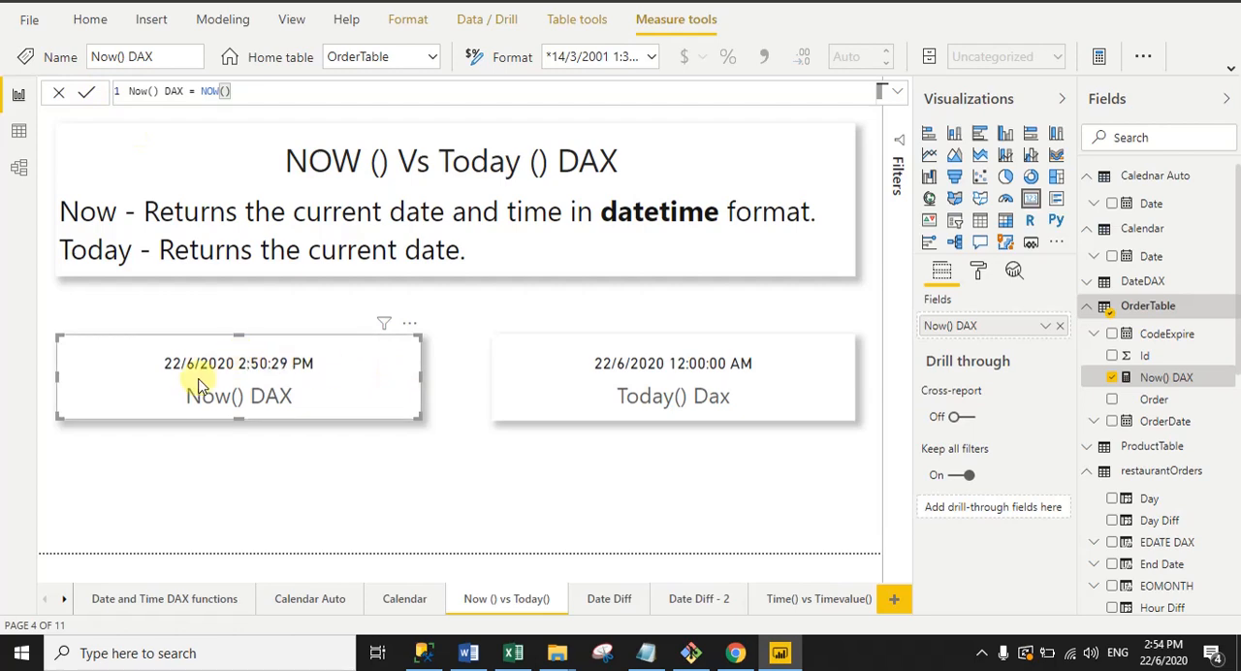
Step: Examine the Today() formula behind the Today() Dax card's measure in the restaurantOrders table
{"action": "left_click", "coordinate": [438, 408]}
{"action": "left_click", "coordinate": [595, 389]}
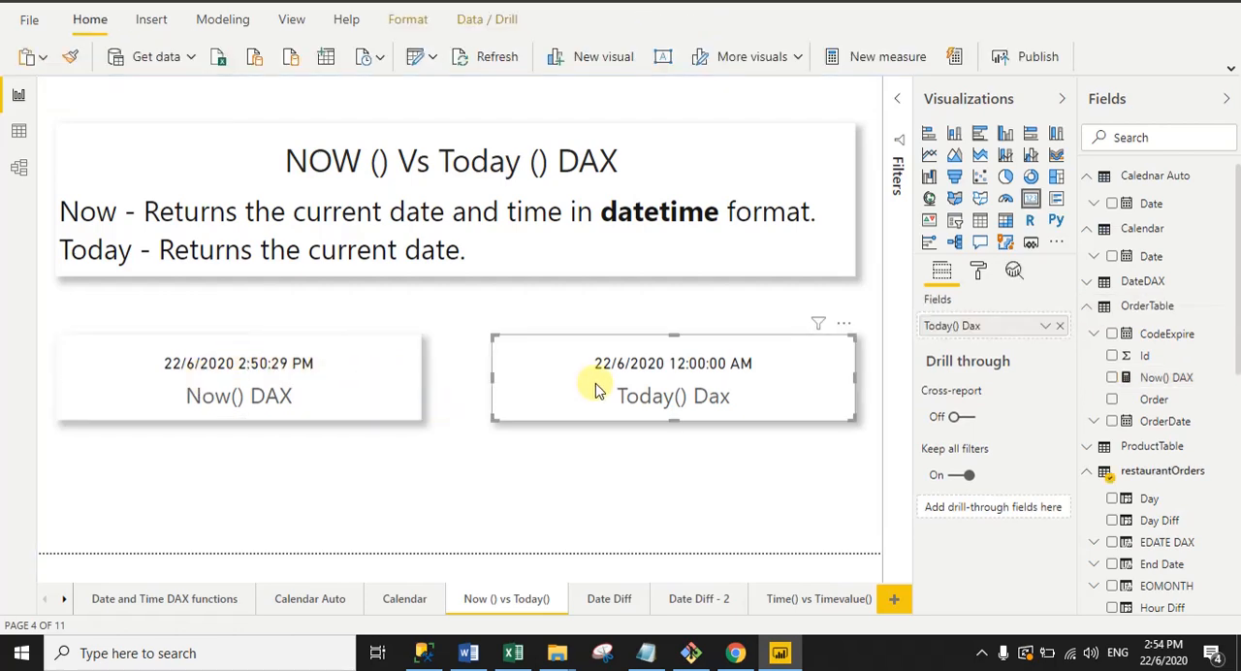
{"action": "left_click_drag", "start_coordinate": [1239, 321], "coordinate": [1240, 558]}
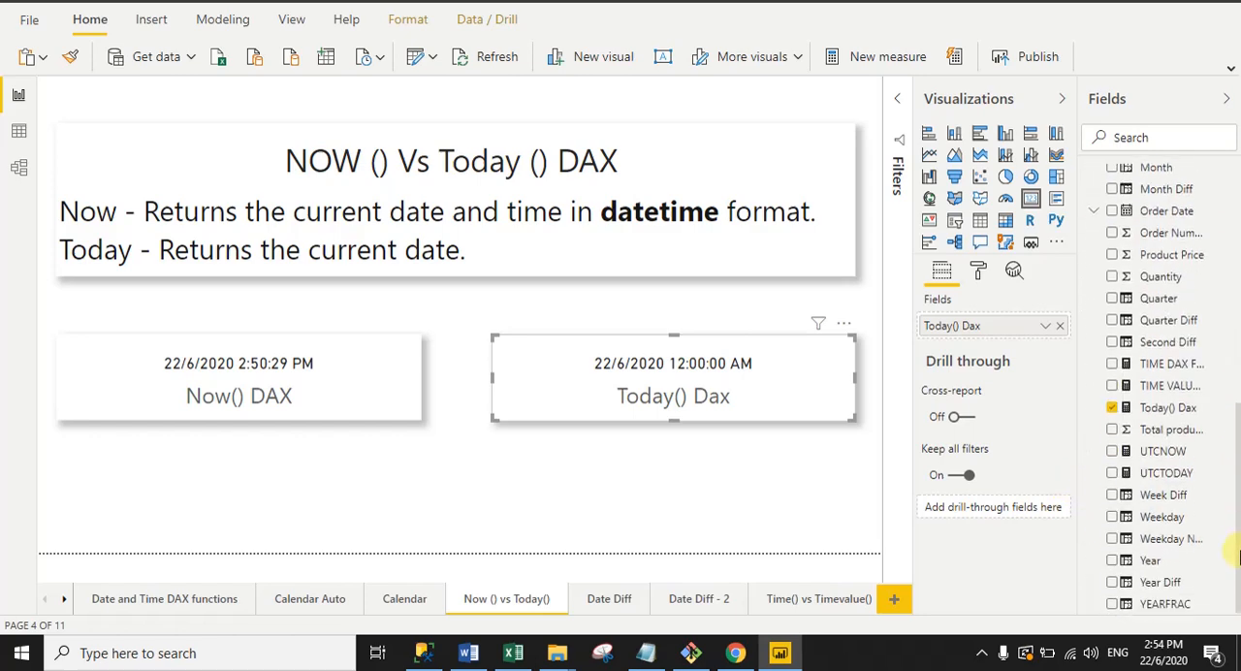
{"action": "left_click", "coordinate": [1127, 413]}
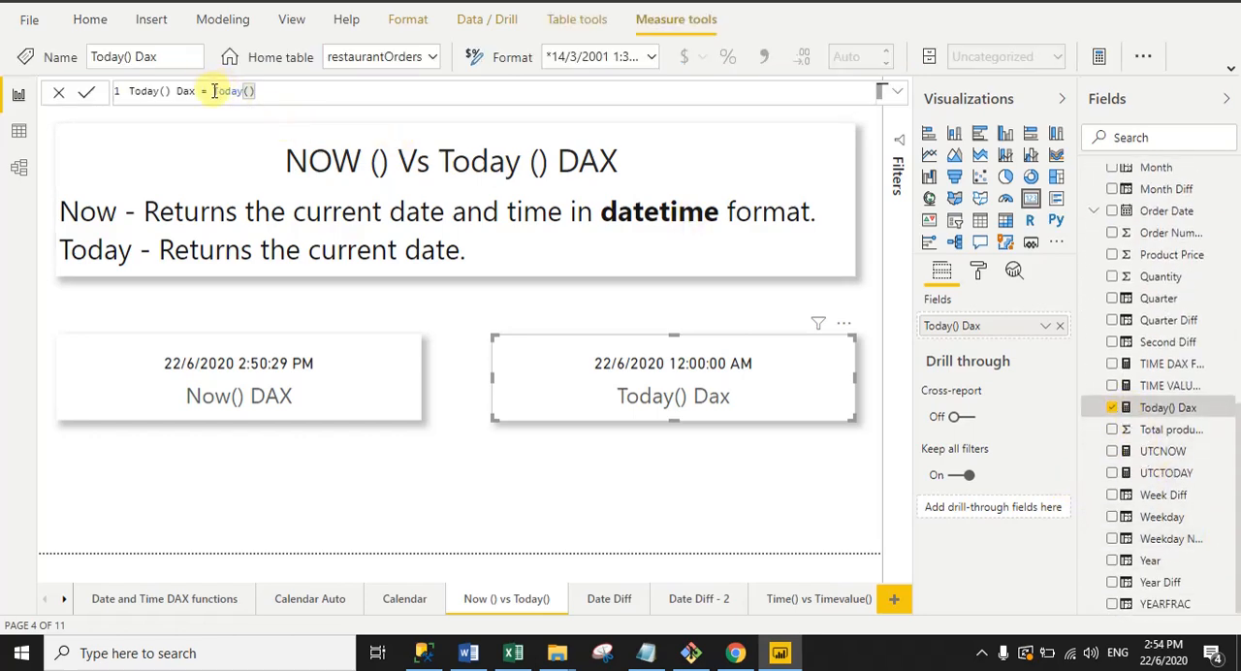
{"action": "left_click_drag", "start_coordinate": [212, 90], "coordinate": [271, 90]}
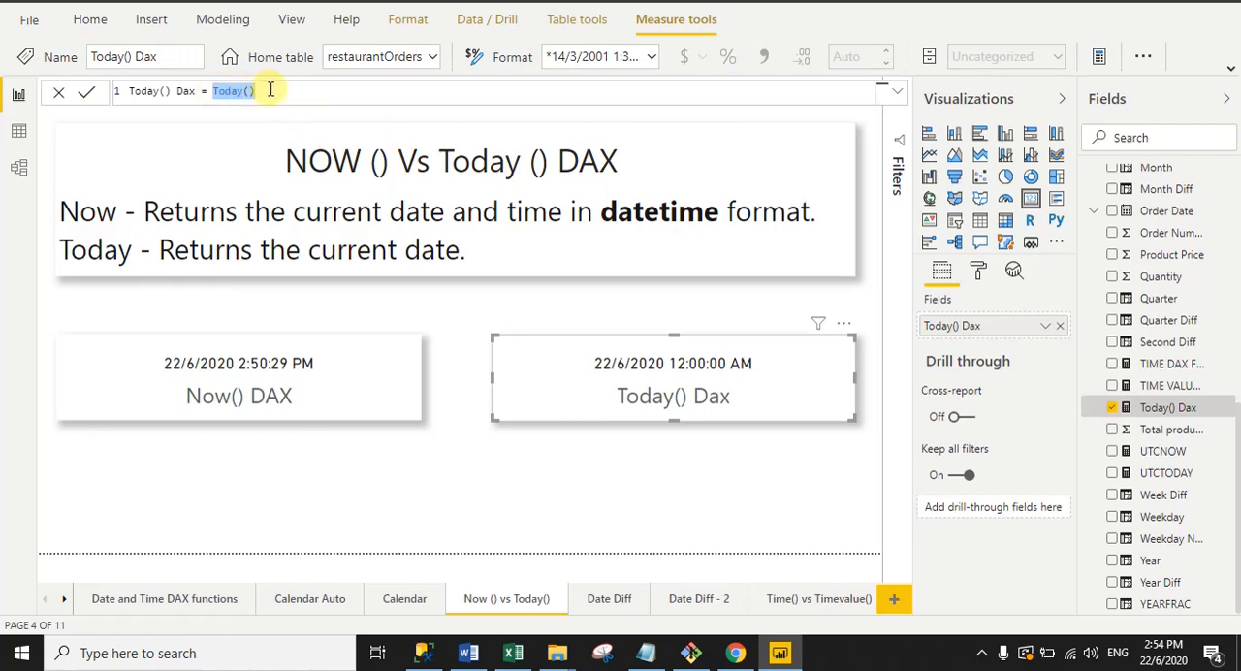
{"action": "left_click", "coordinate": [272, 89]}
{"action": "left_click", "coordinate": [90, 94]}
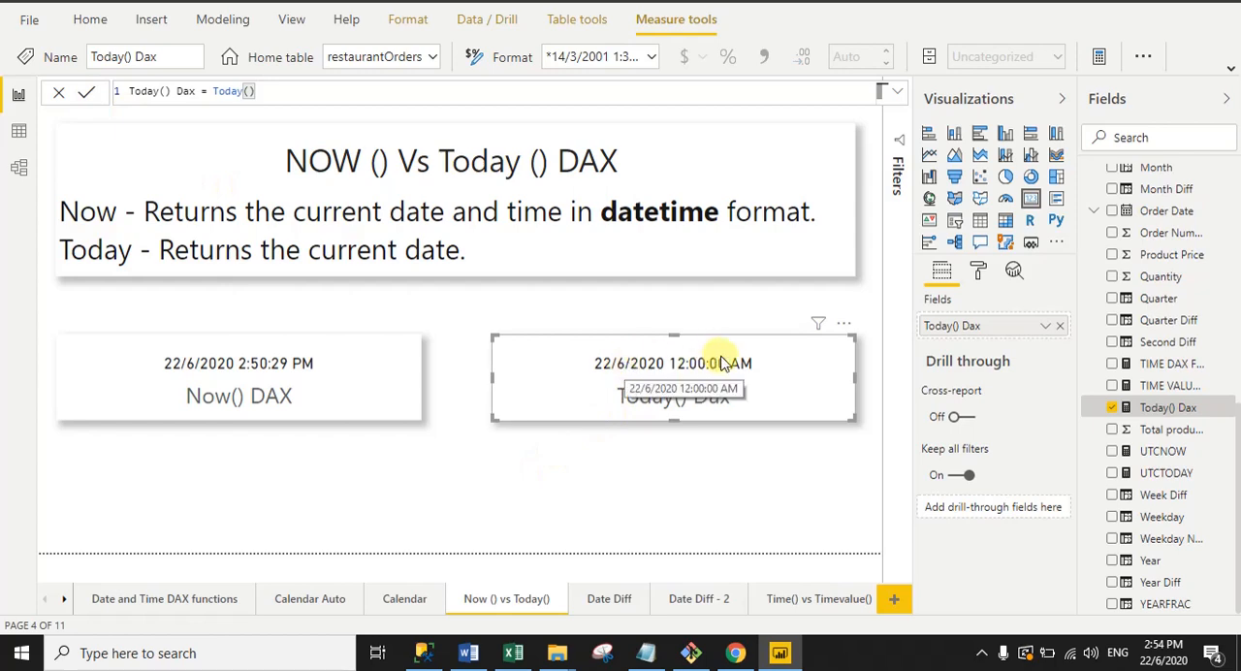
{"action": "left_click", "coordinate": [504, 448]}
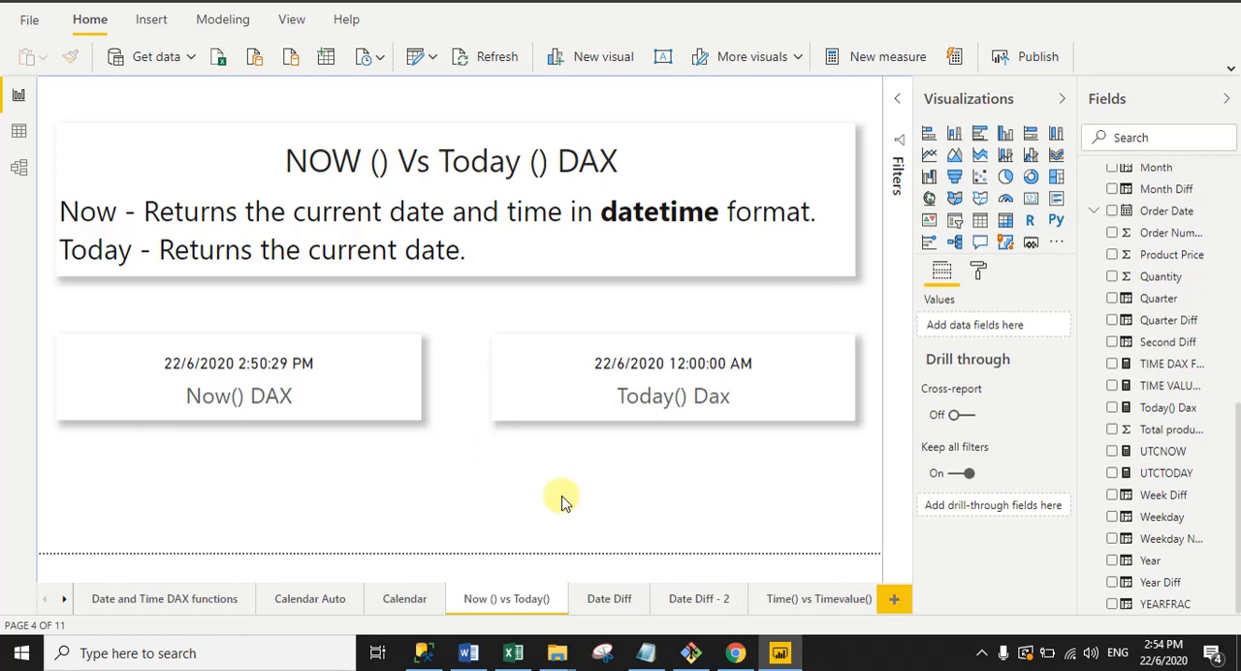
Step: Review the difference columns on the Date Diff and Date Diff - 2 pages and check the restaurantOrders table's options for adding a column
{"action": "left_click", "coordinate": [603, 601]}
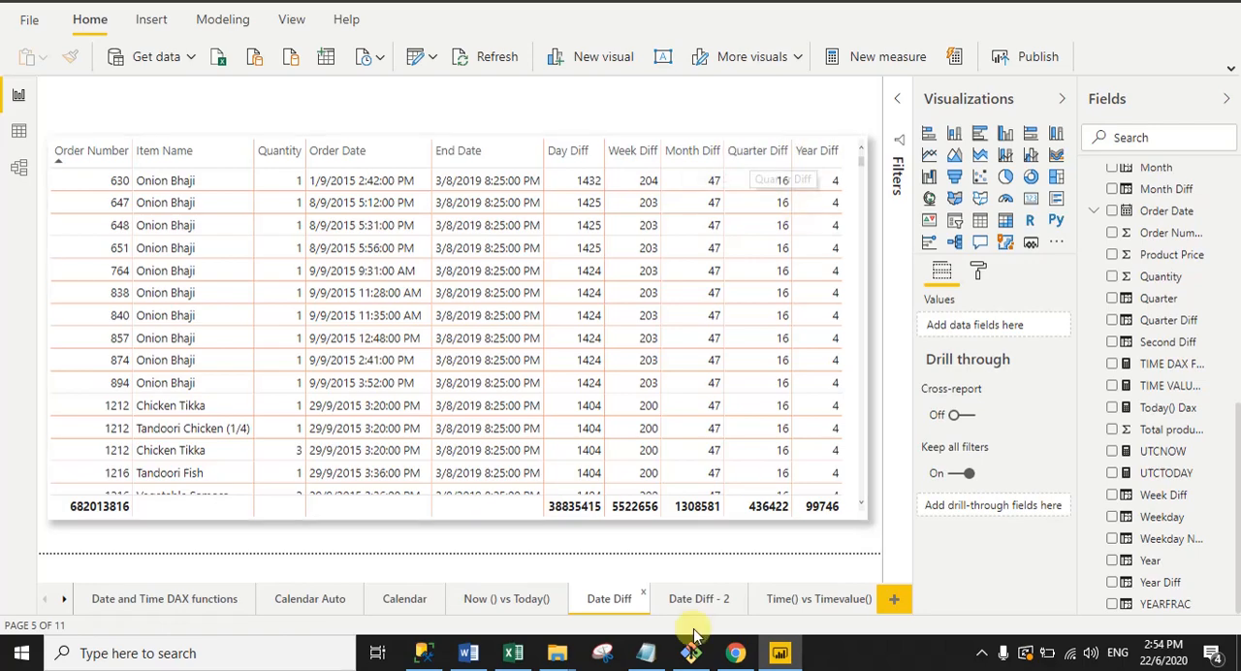
{"action": "left_click", "coordinate": [687, 598]}
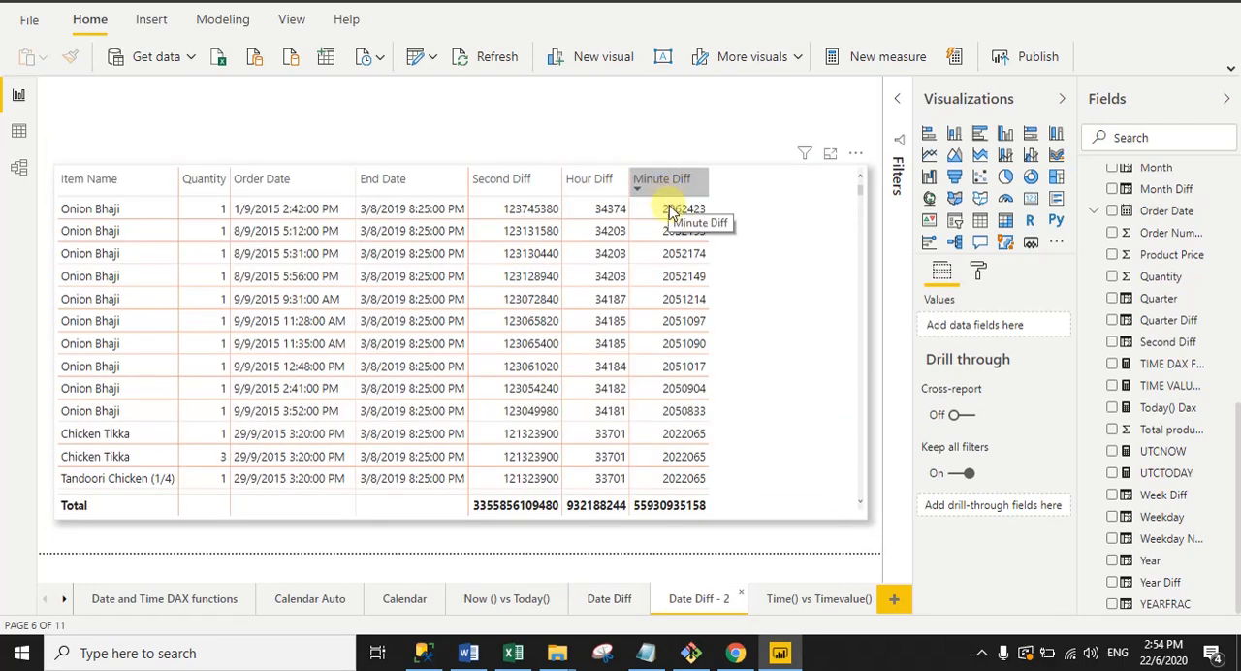
{"action": "left_click", "coordinate": [603, 599]}
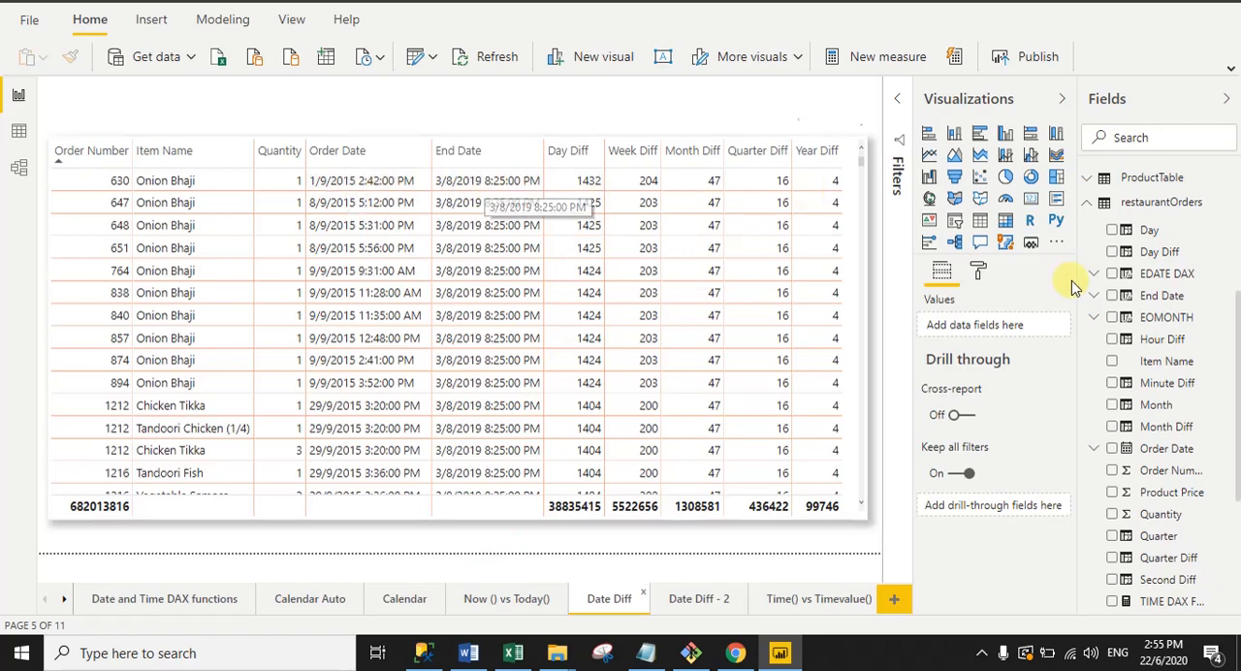
{"action": "right_click", "coordinate": [1163, 205]}
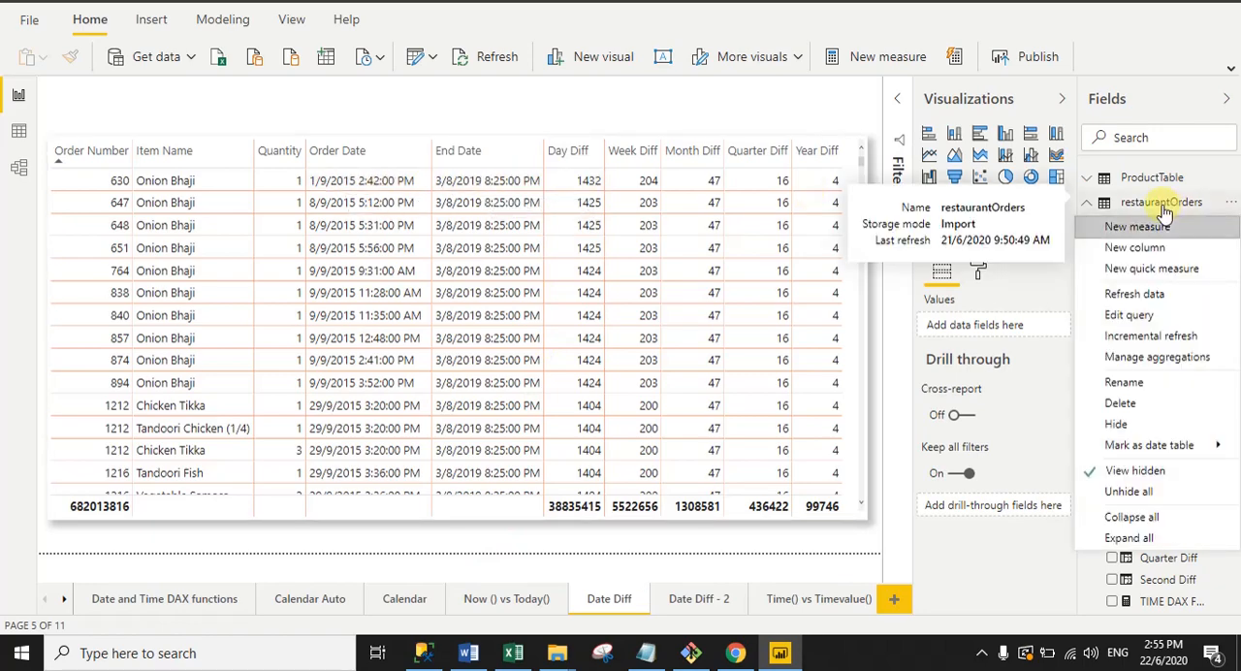
{"action": "left_click", "coordinate": [1015, 307]}
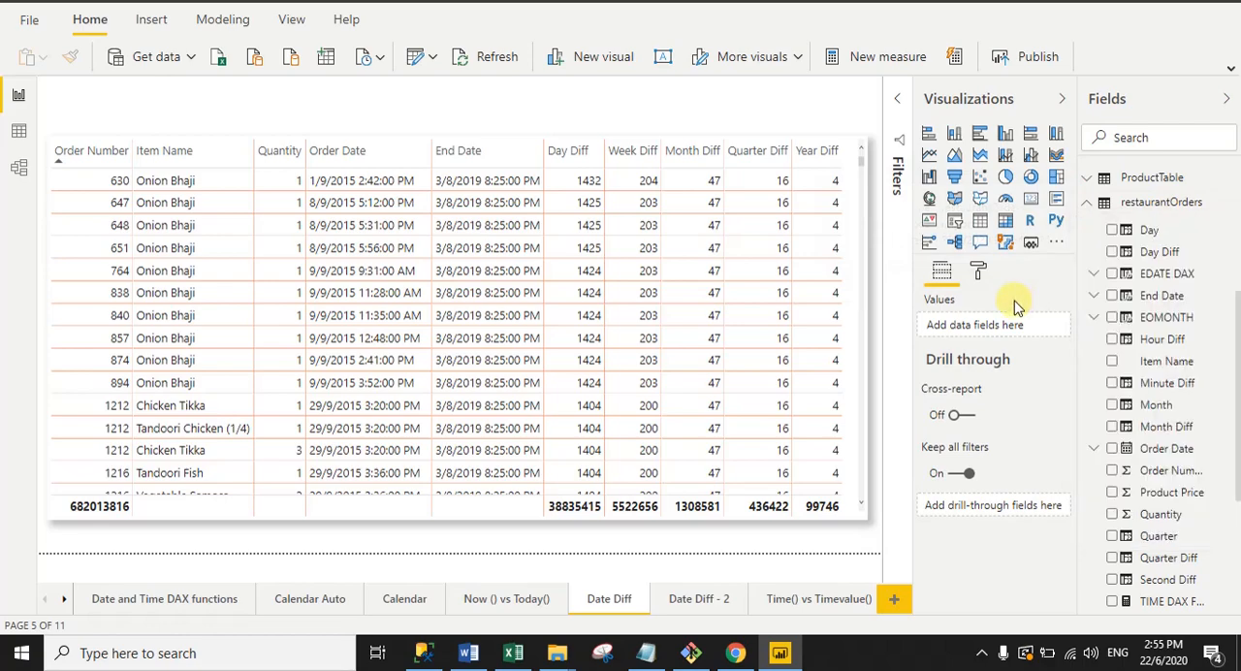
Step: Display the full formula of the Day Diff column in restaurantOrders and examine its name and DATEDIFF function
{"action": "left_click", "coordinate": [1128, 257]}
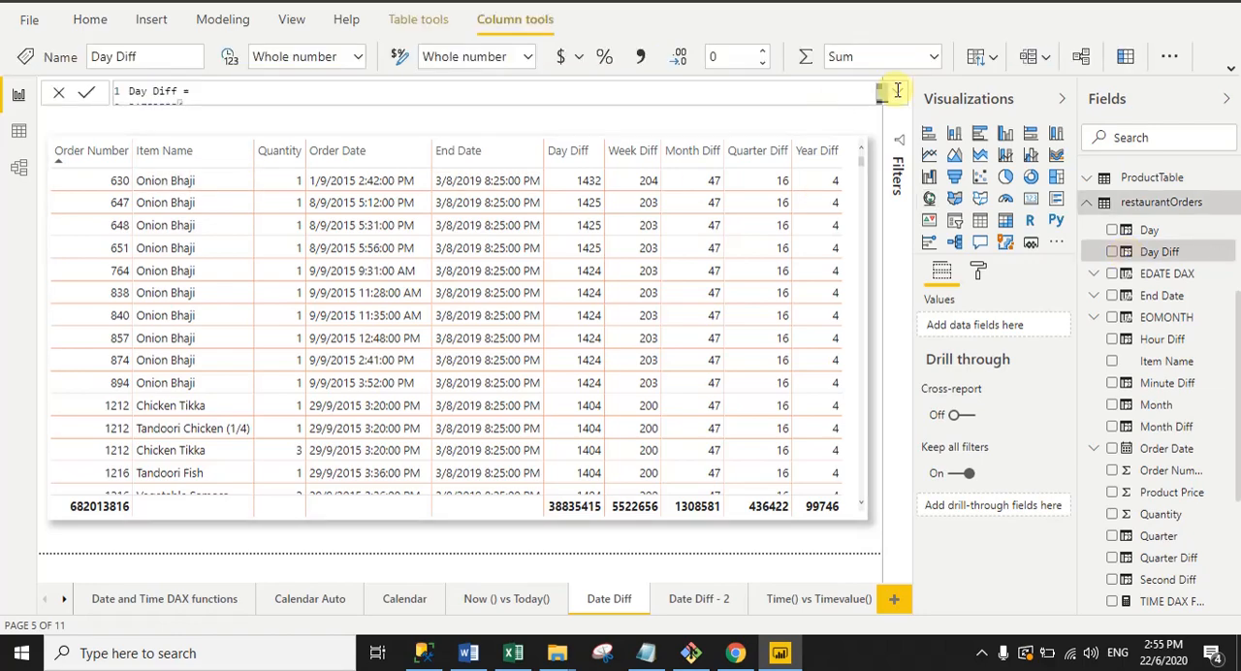
{"action": "left_click", "coordinate": [897, 91]}
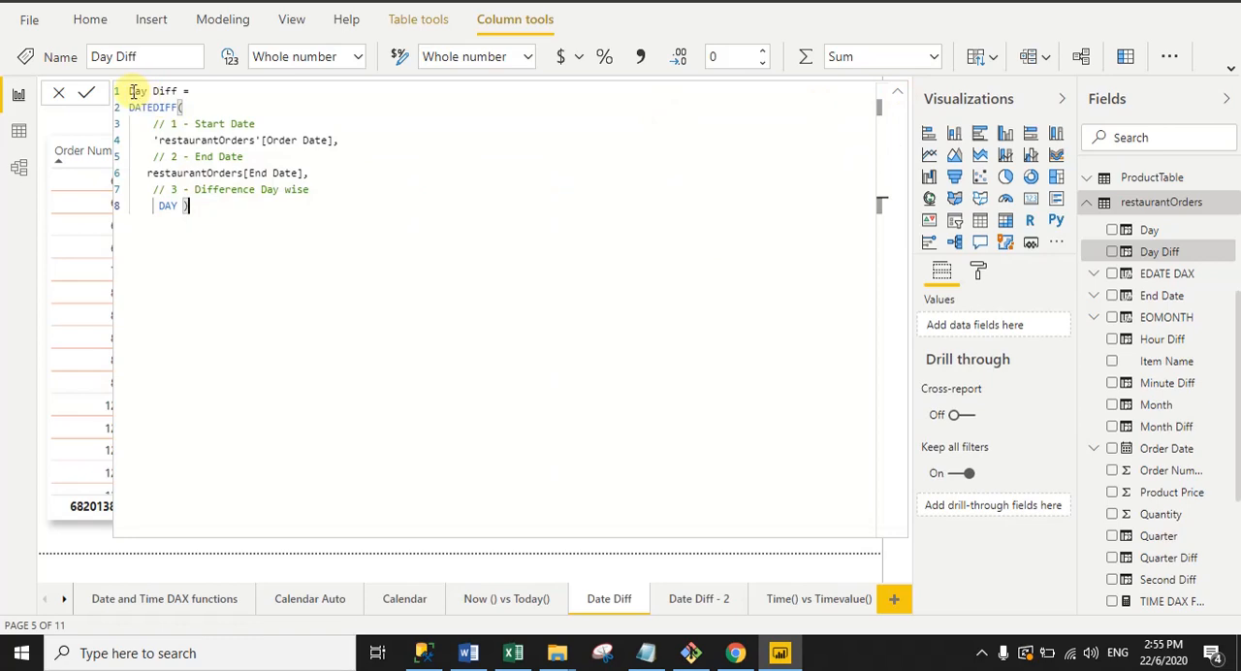
{"action": "left_click_drag", "start_coordinate": [133, 91], "coordinate": [178, 91]}
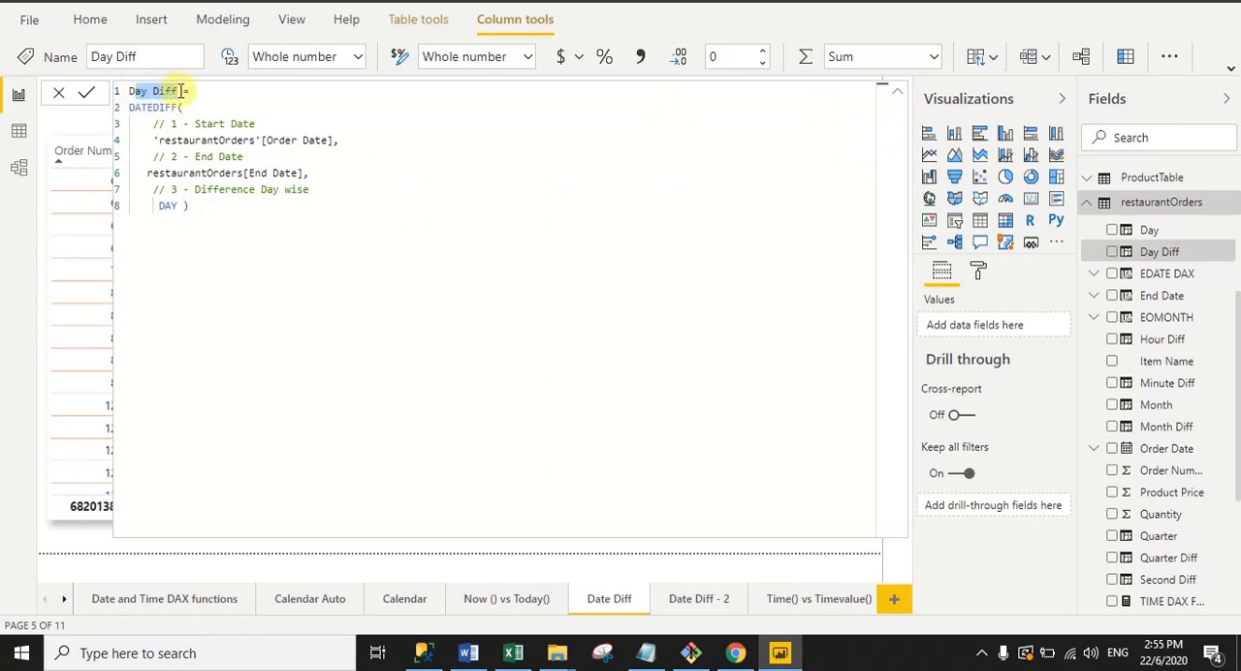
{"action": "left_click", "coordinate": [180, 92]}
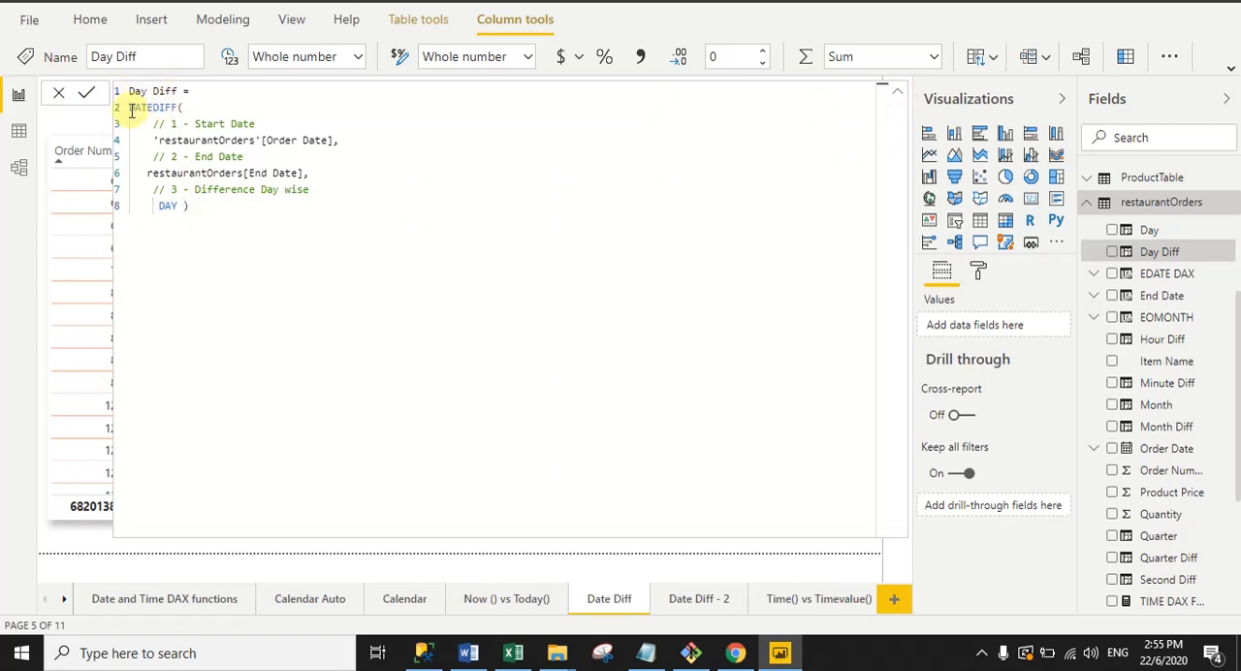
{"action": "left_click_drag", "start_coordinate": [129, 106], "coordinate": [177, 108]}
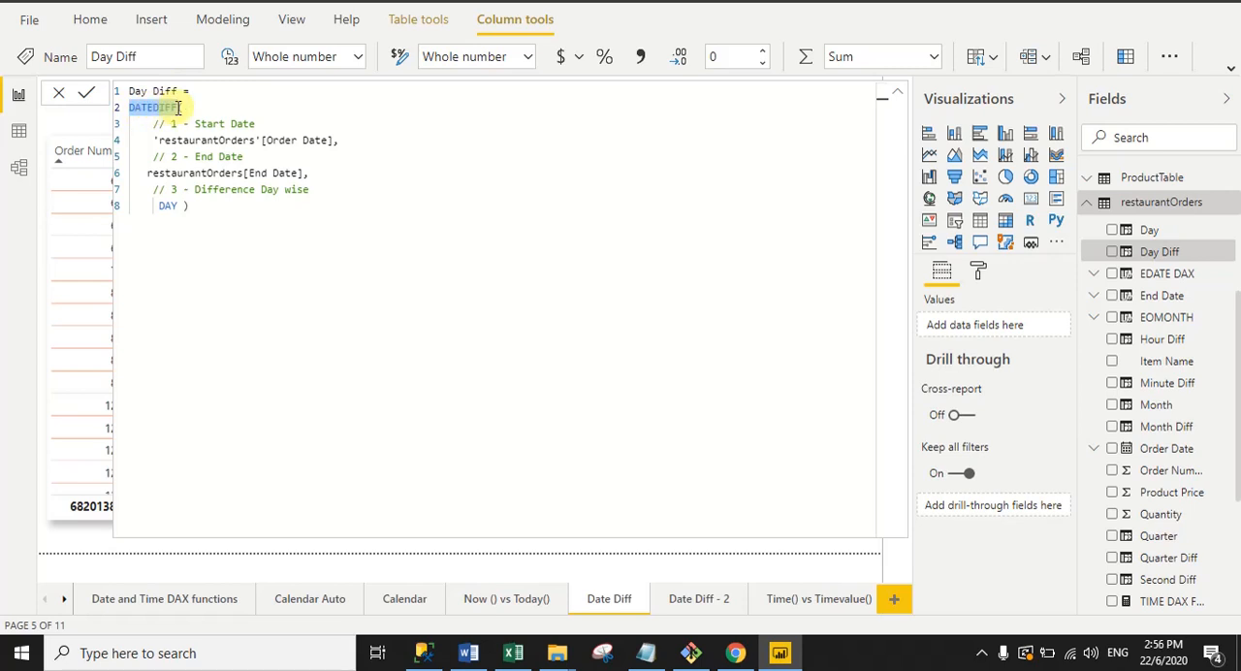
{"action": "left_click", "coordinate": [180, 107]}
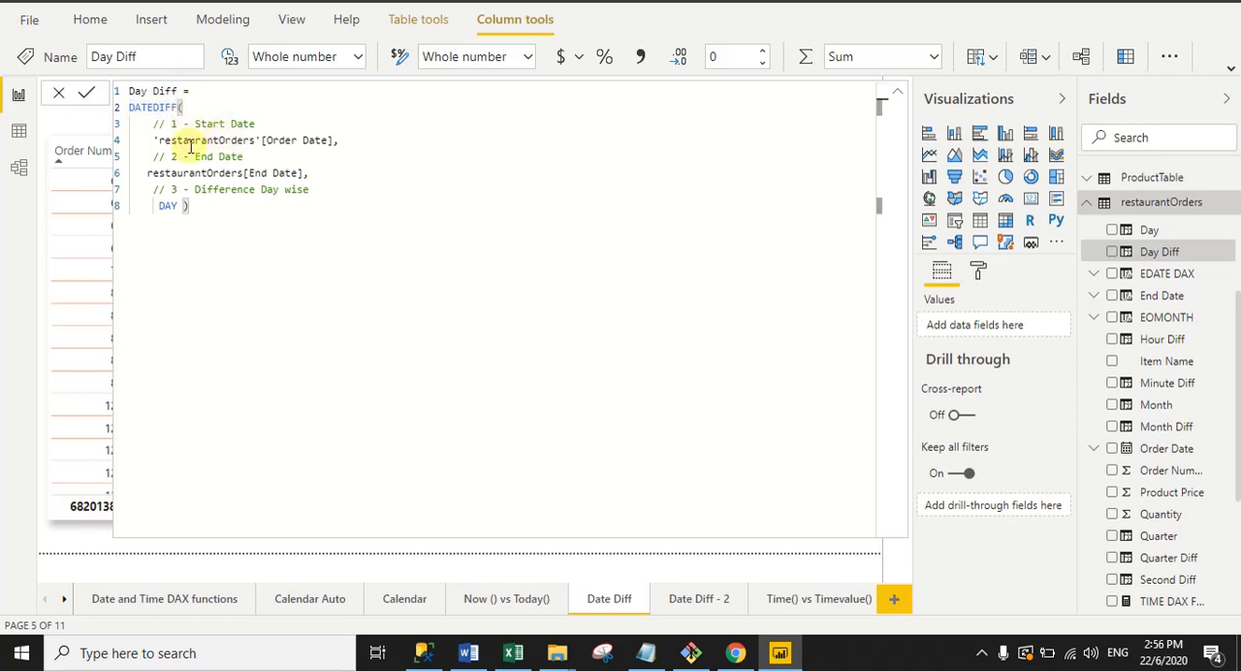
Step: Examine the Order Date, End Date and DAY arguments in the Day Diff formula and collapse the formula
{"action": "left_click_drag", "start_coordinate": [152, 139], "coordinate": [362, 139]}
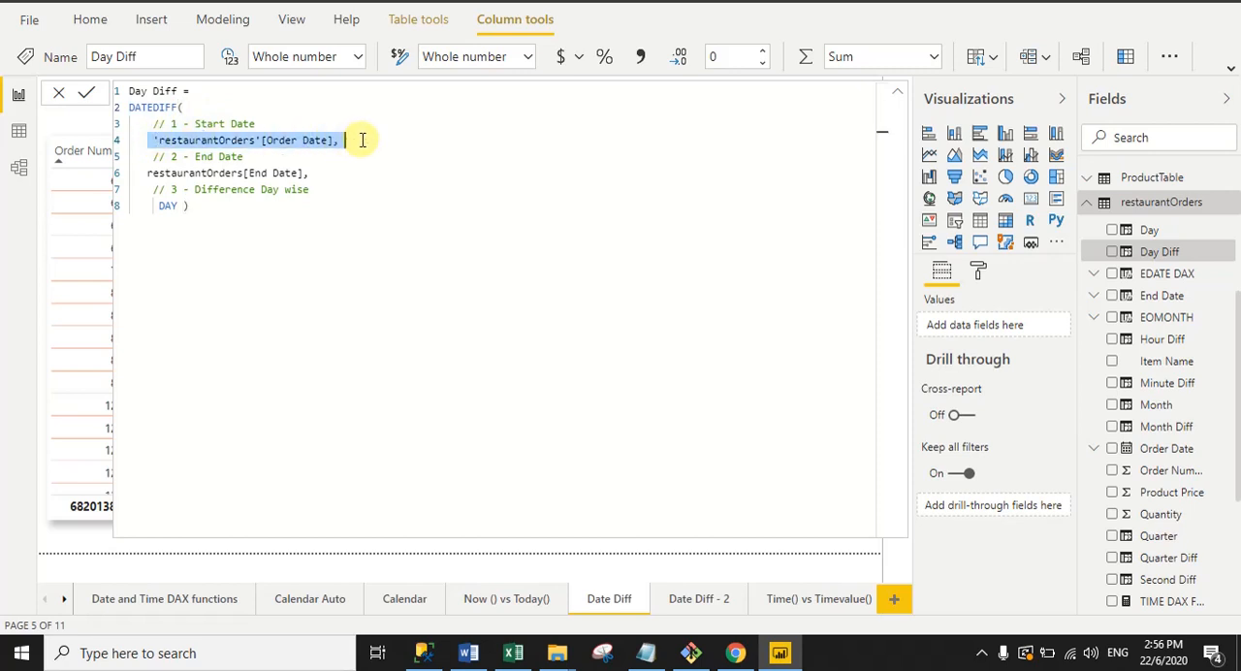
{"action": "left_click", "coordinate": [363, 140]}
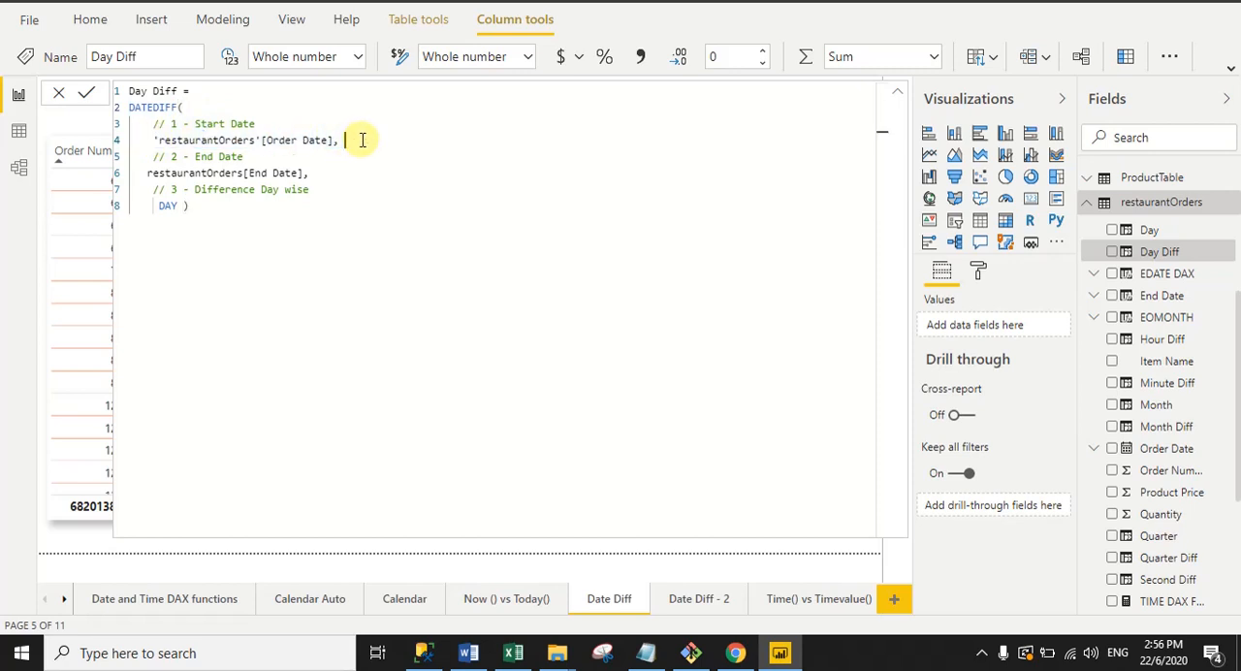
{"action": "left_click", "coordinate": [142, 140], "text": "shift"}
{"action": "left_click", "coordinate": [347, 142]}
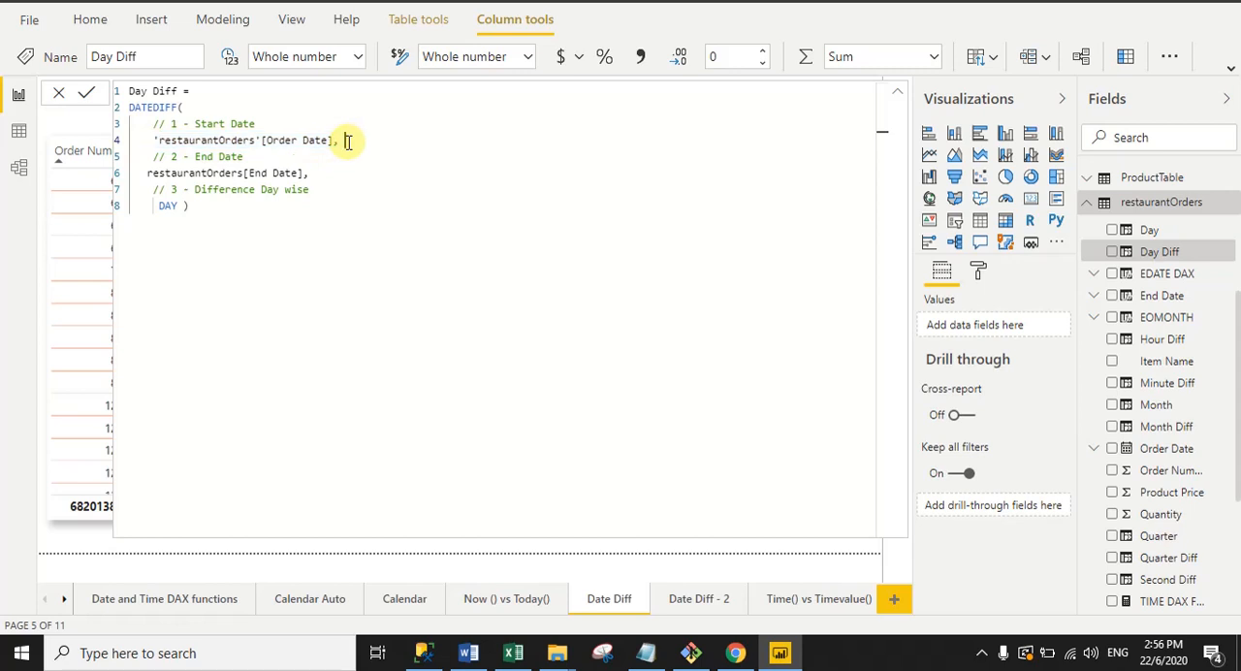
{"action": "left_click_drag", "start_coordinate": [144, 173], "coordinate": [304, 172]}
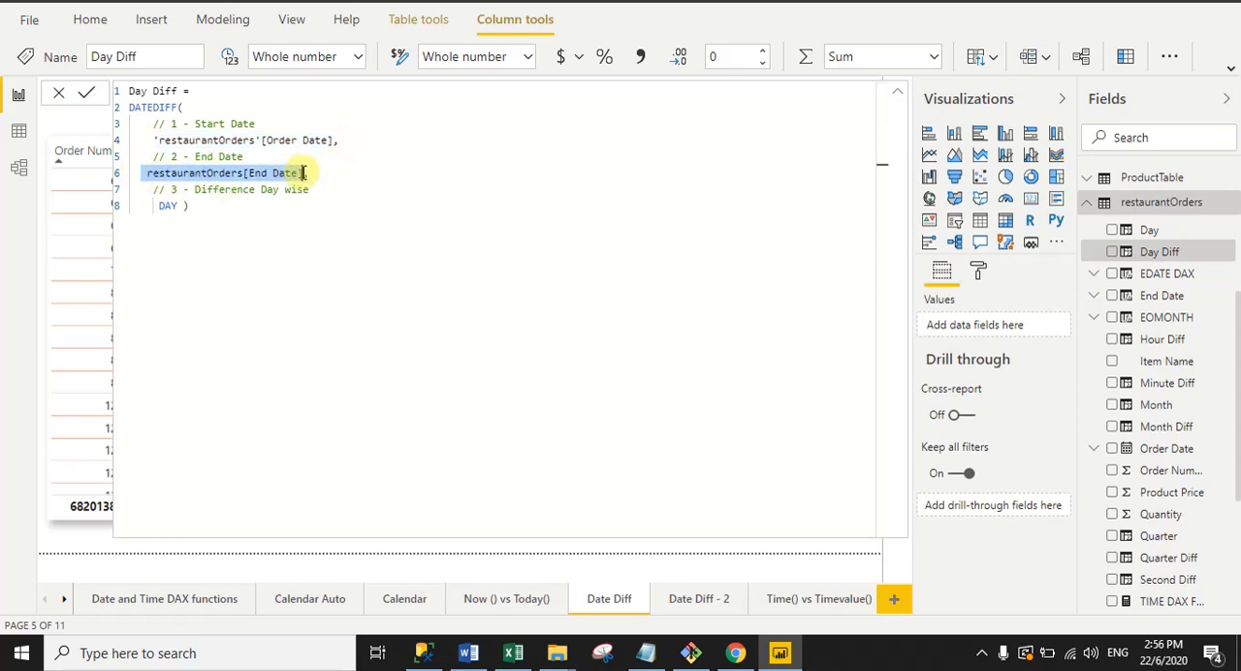
{"action": "left_click", "coordinate": [306, 173]}
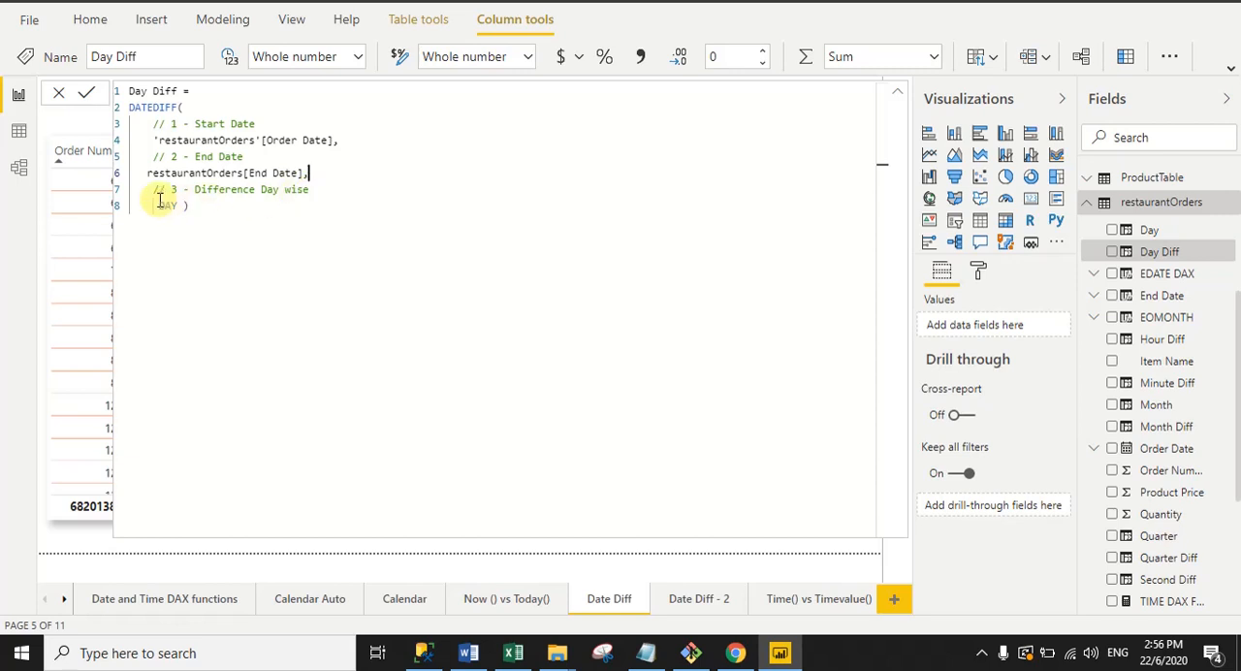
{"action": "left_click_drag", "start_coordinate": [179, 202], "coordinate": [155, 201]}
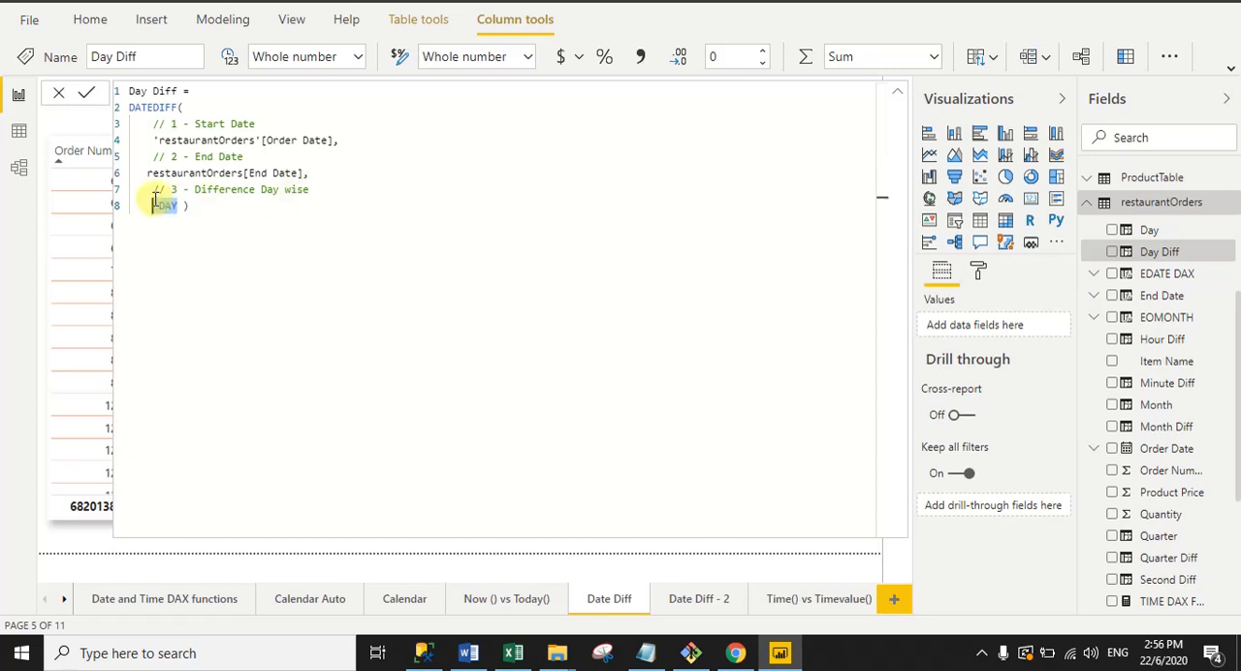
{"action": "left_click", "coordinate": [259, 214]}
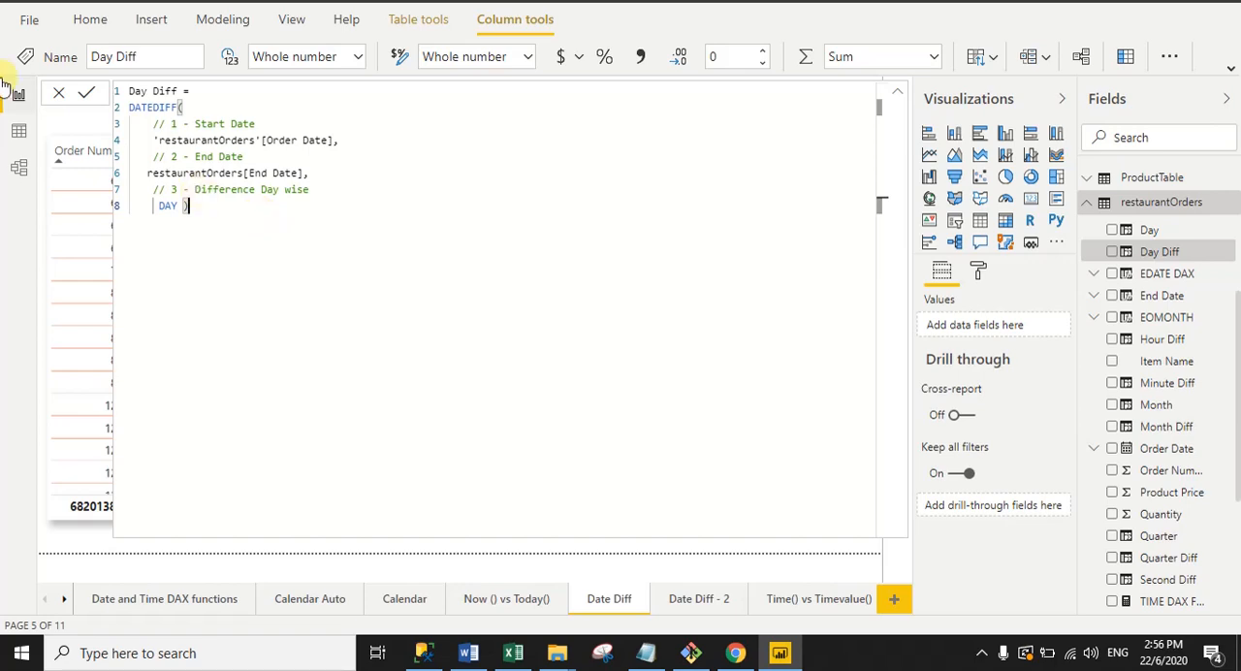
{"action": "left_click", "coordinate": [894, 95]}
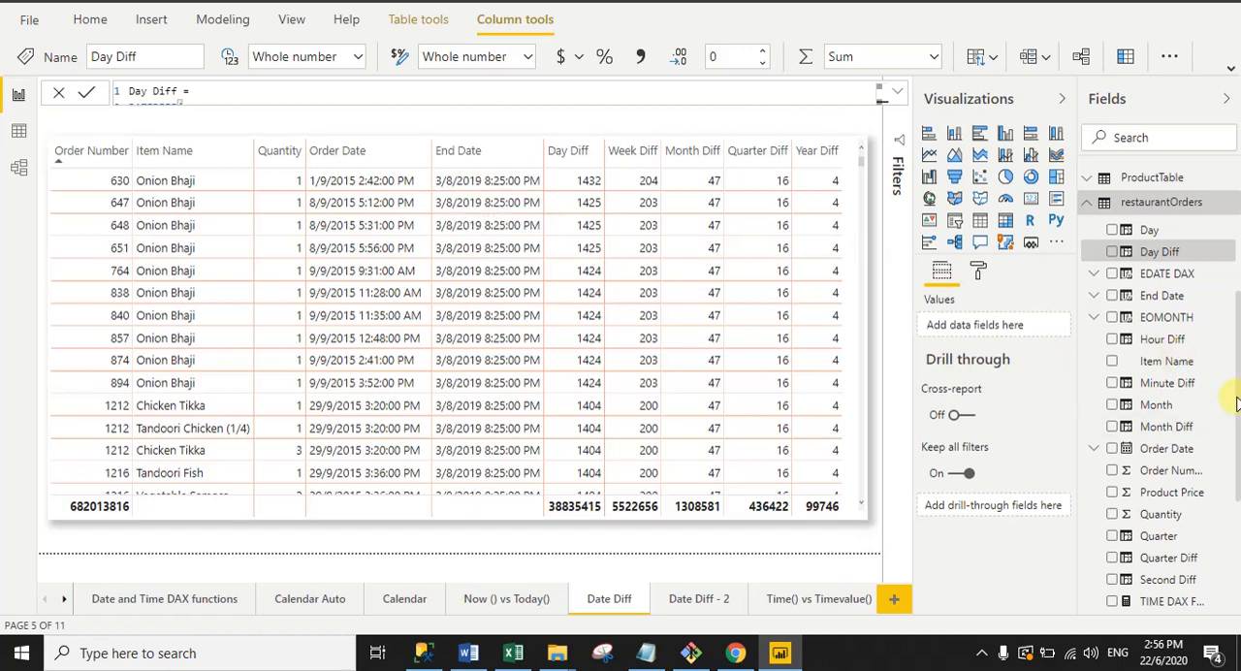
Step: Display the full DATEDIFF formula of the Week Diff column in restaurantOrders
{"action": "left_click", "coordinate": [1239, 443]}
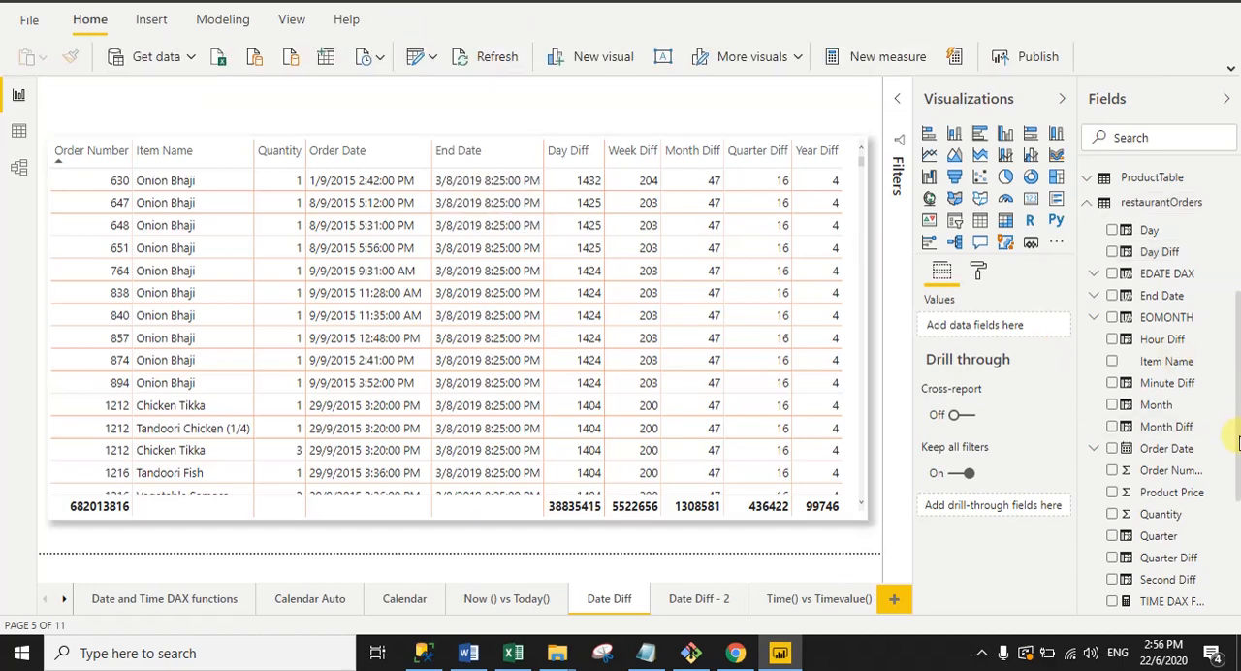
{"action": "left_click_drag", "start_coordinate": [1240, 443], "coordinate": [1239, 514]}
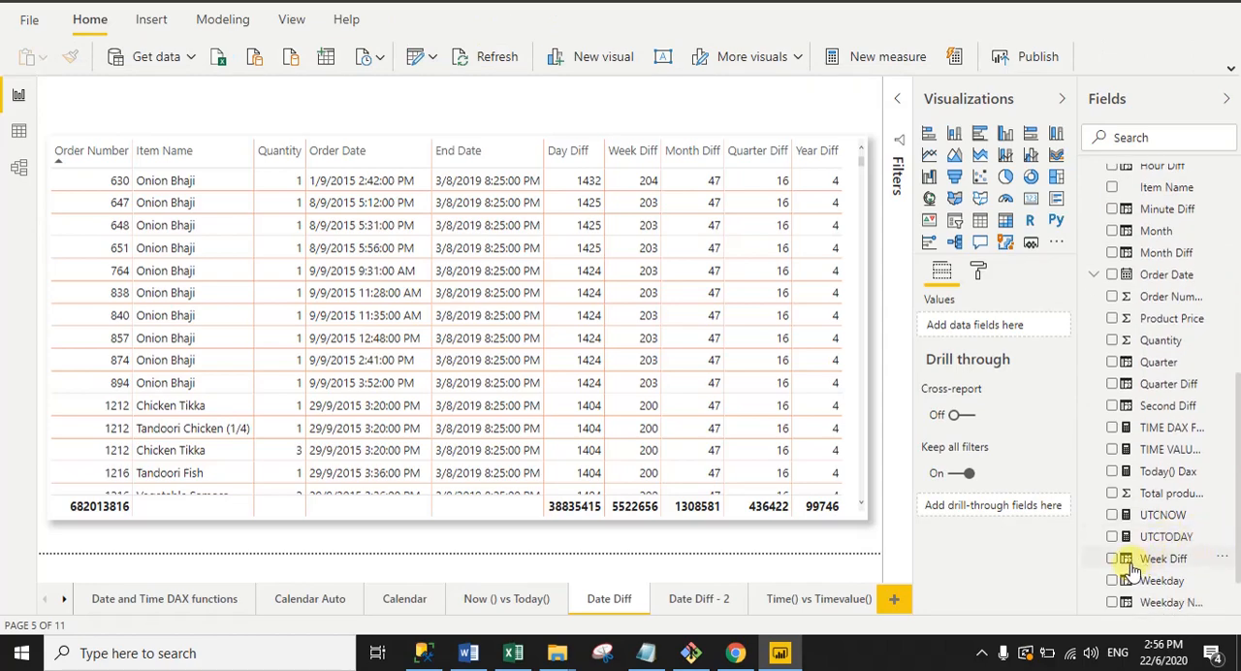
{"action": "left_click", "coordinate": [1163, 558]}
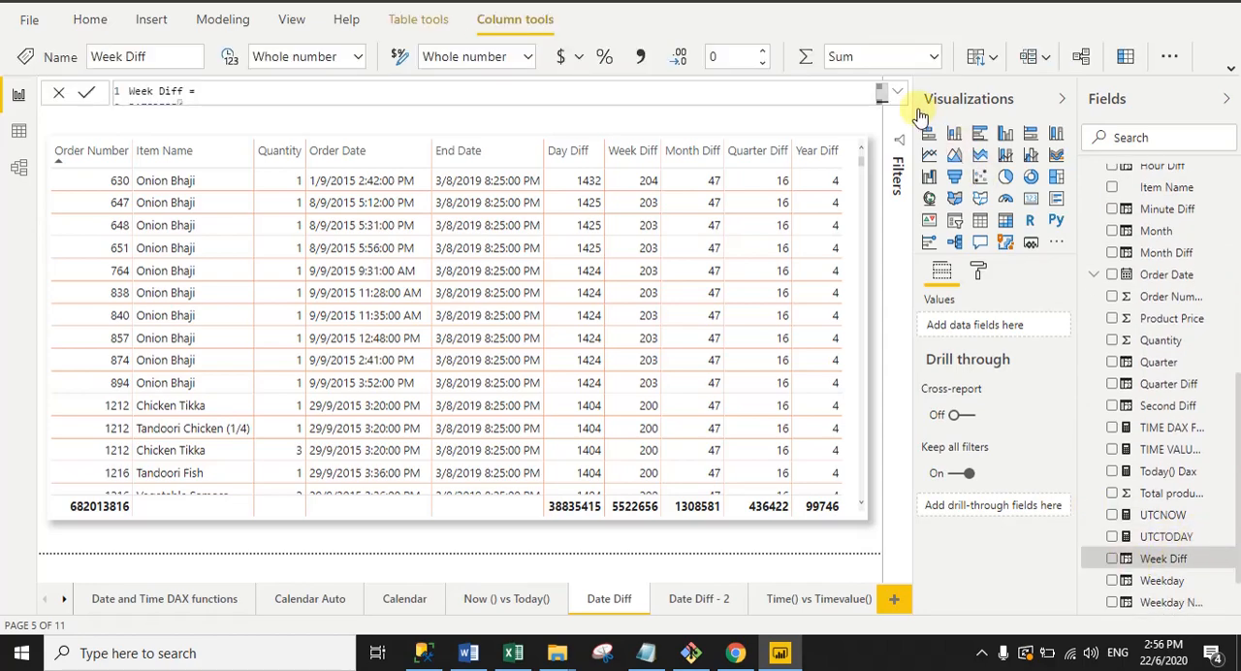
{"action": "left_click", "coordinate": [898, 97]}
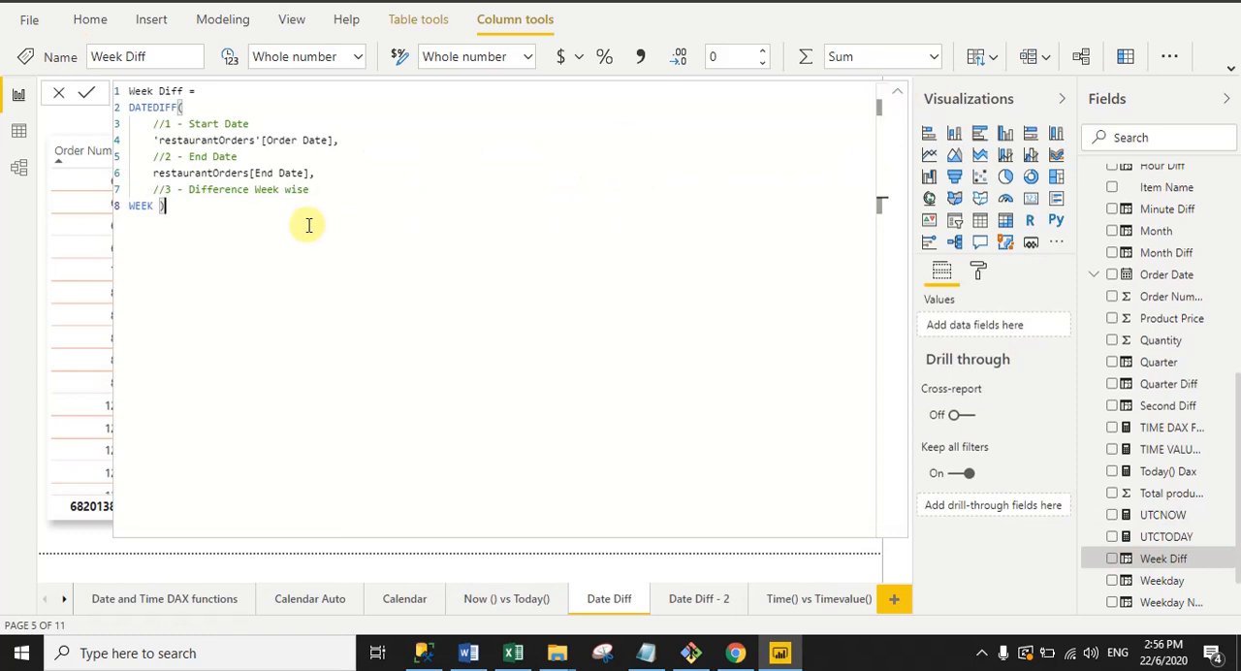
Step: Examine the column name, DATEDIFF function and Order Date, End Date and WEEK arguments in the Week Diff formula, and collapse it
{"action": "left_click_drag", "start_coordinate": [132, 91], "coordinate": [350, 141]}
{"action": "left_click", "coordinate": [184, 106]}
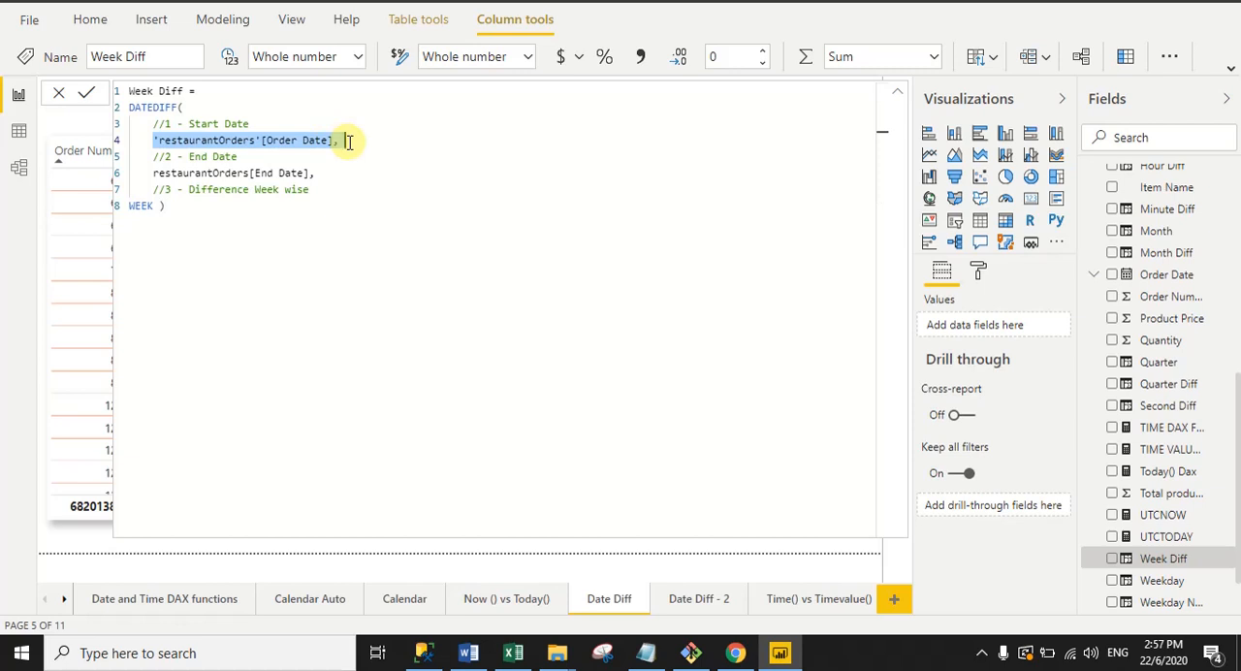
{"action": "left_click", "coordinate": [350, 141]}
{"action": "left_click_drag", "start_coordinate": [151, 173], "coordinate": [311, 176]}
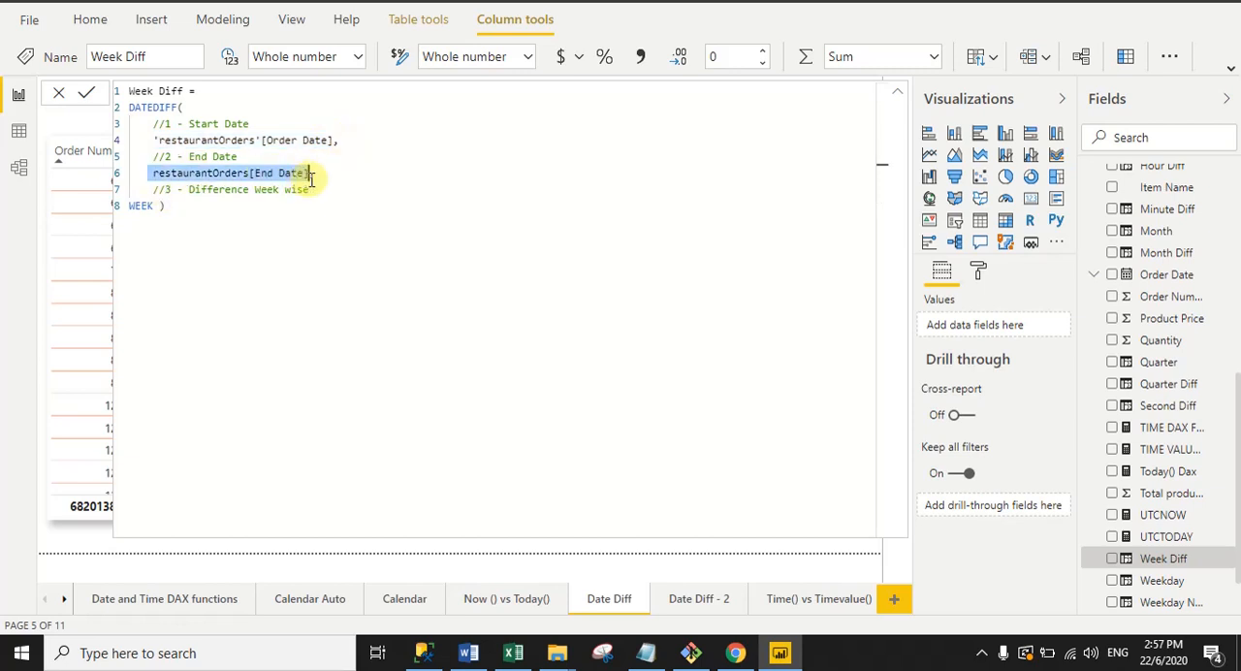
{"action": "left_click", "coordinate": [332, 182]}
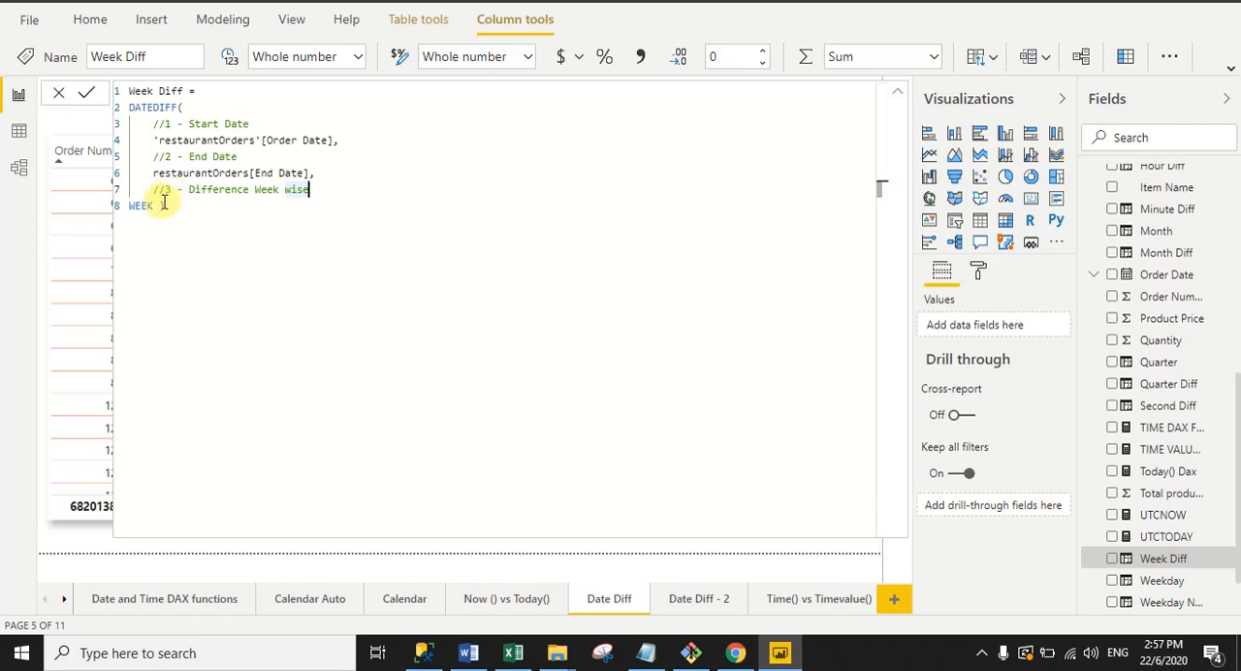
{"action": "left_click_drag", "start_coordinate": [156, 206], "coordinate": [129, 206]}
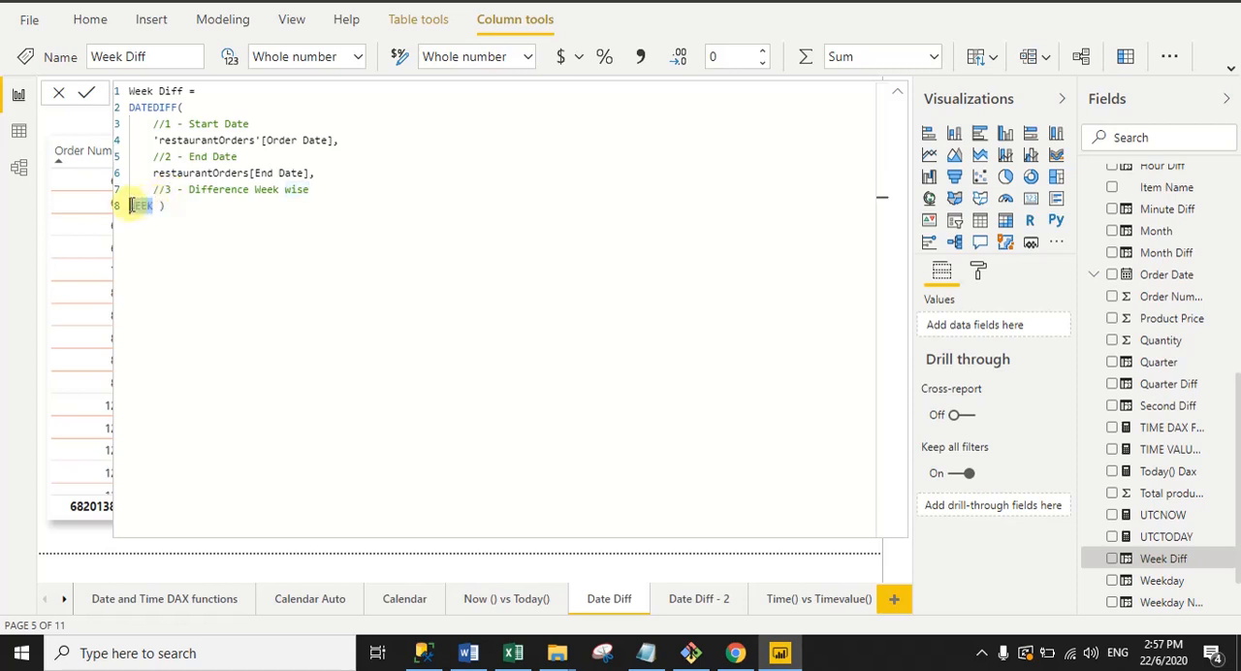
{"action": "left_click", "coordinate": [239, 232]}
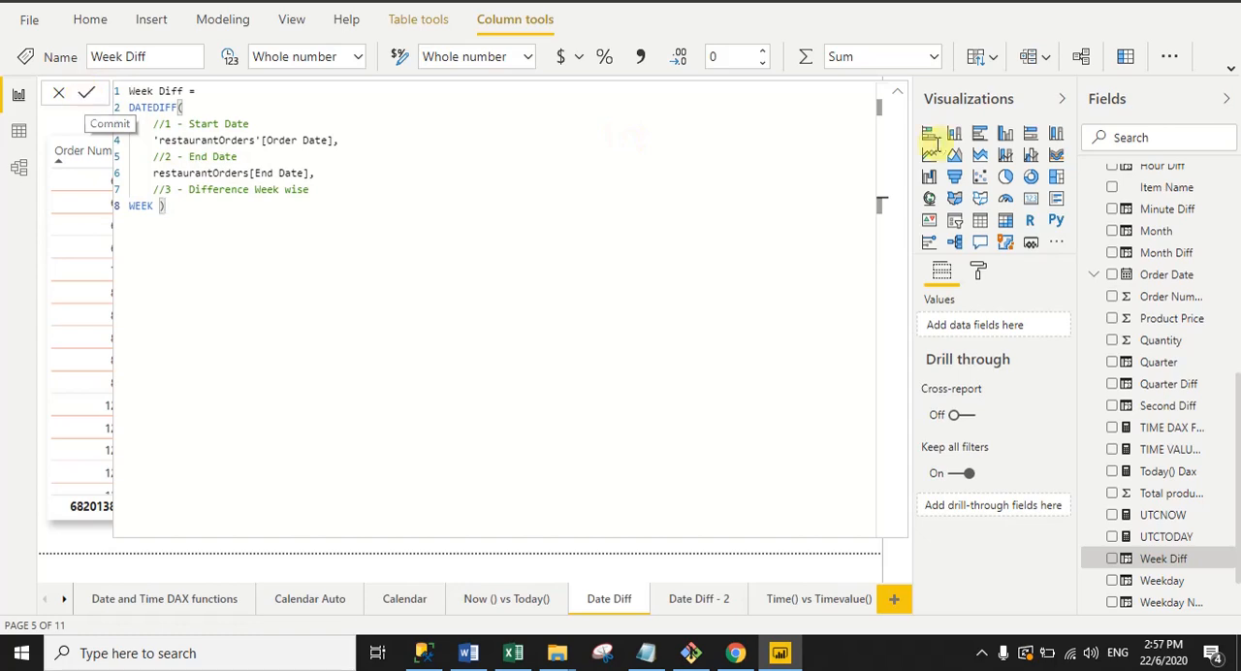
{"action": "left_click", "coordinate": [898, 95]}
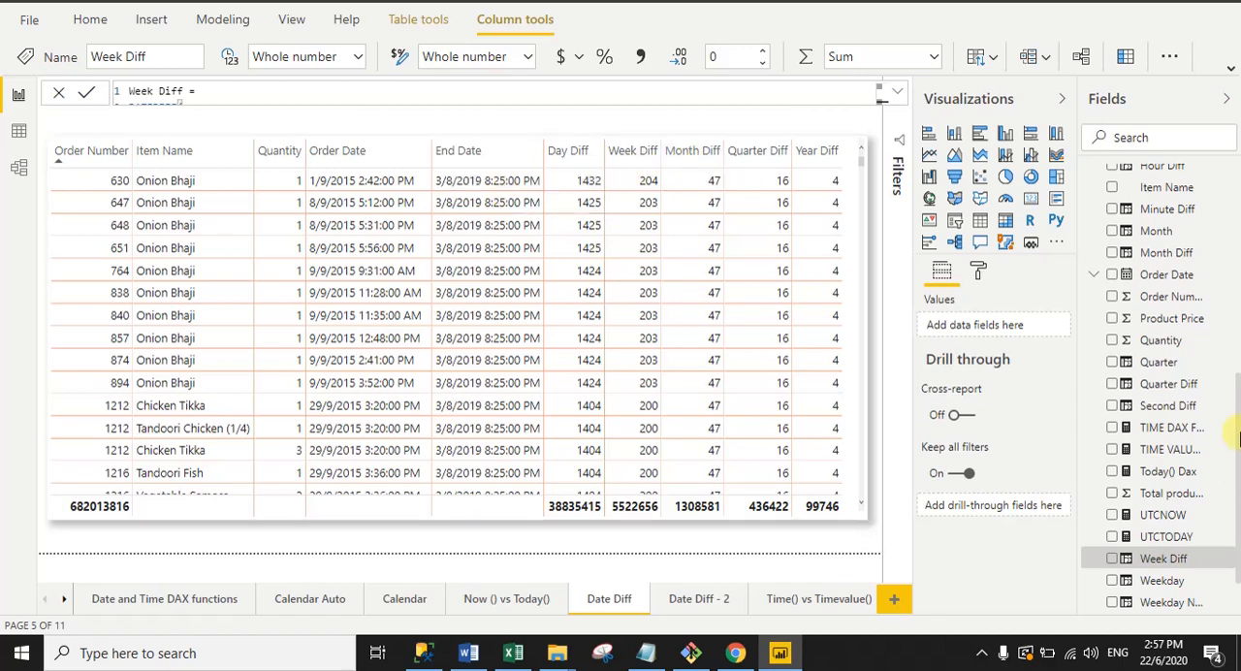
Step: Display the full formula of the Month Diff column in restaurantOrders and examine its name, DATEDIFF function and Order Date start argument
{"action": "left_click", "coordinate": [1132, 258]}
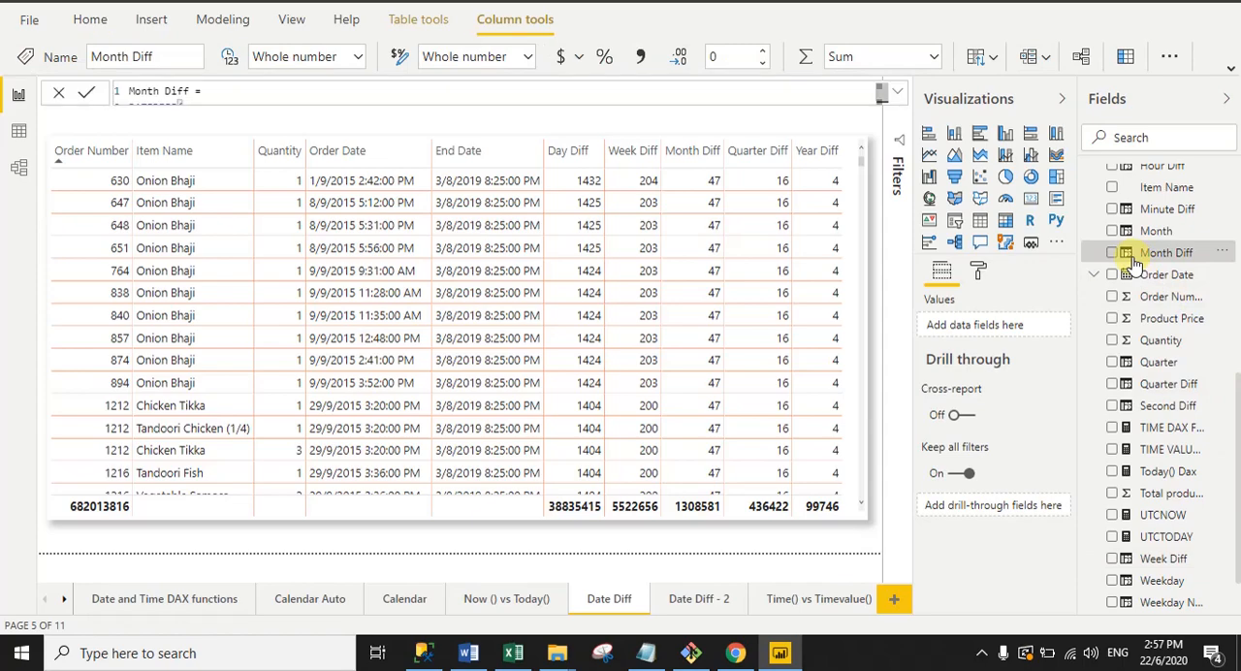
{"action": "left_click", "coordinate": [897, 91]}
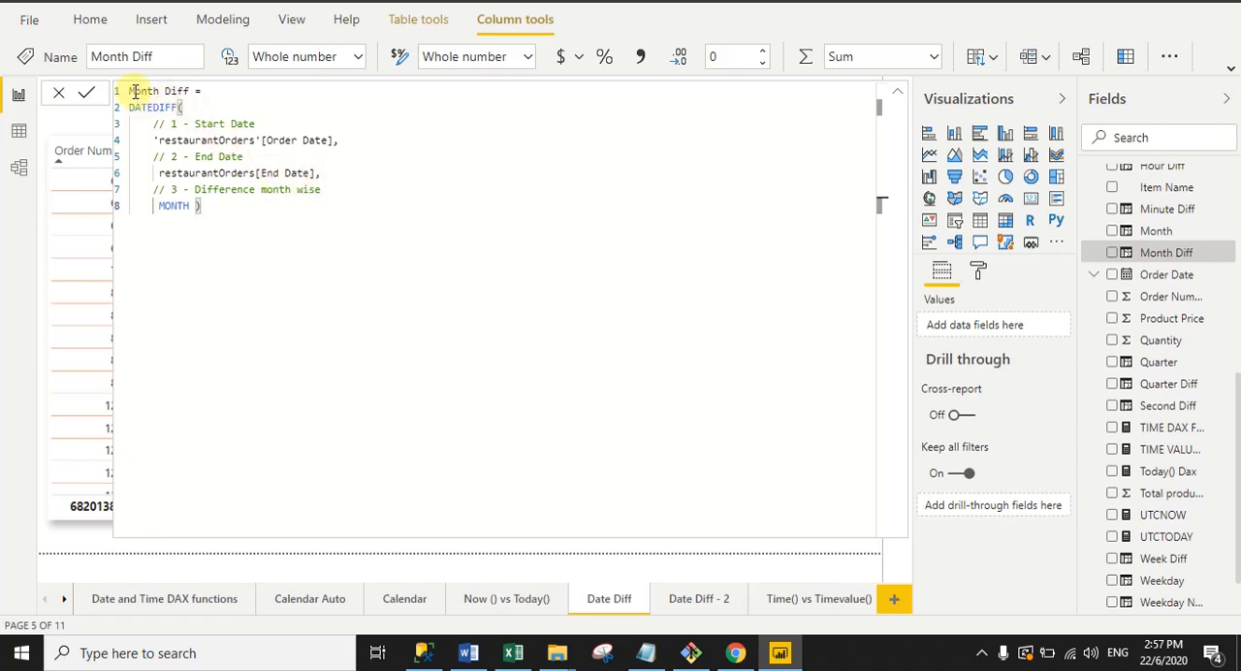
{"action": "left_click_drag", "start_coordinate": [130, 91], "coordinate": [193, 91]}
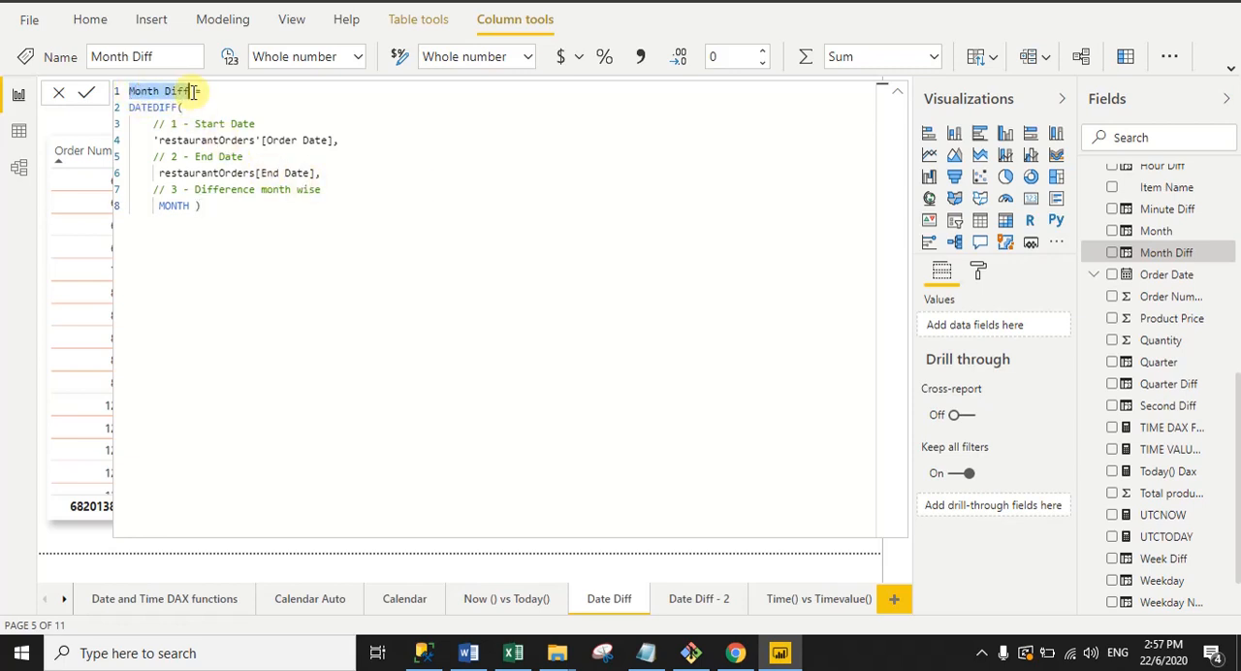
{"action": "left_click_drag", "start_coordinate": [131, 109], "coordinate": [338, 144]}
{"action": "left_click", "coordinate": [182, 107]}
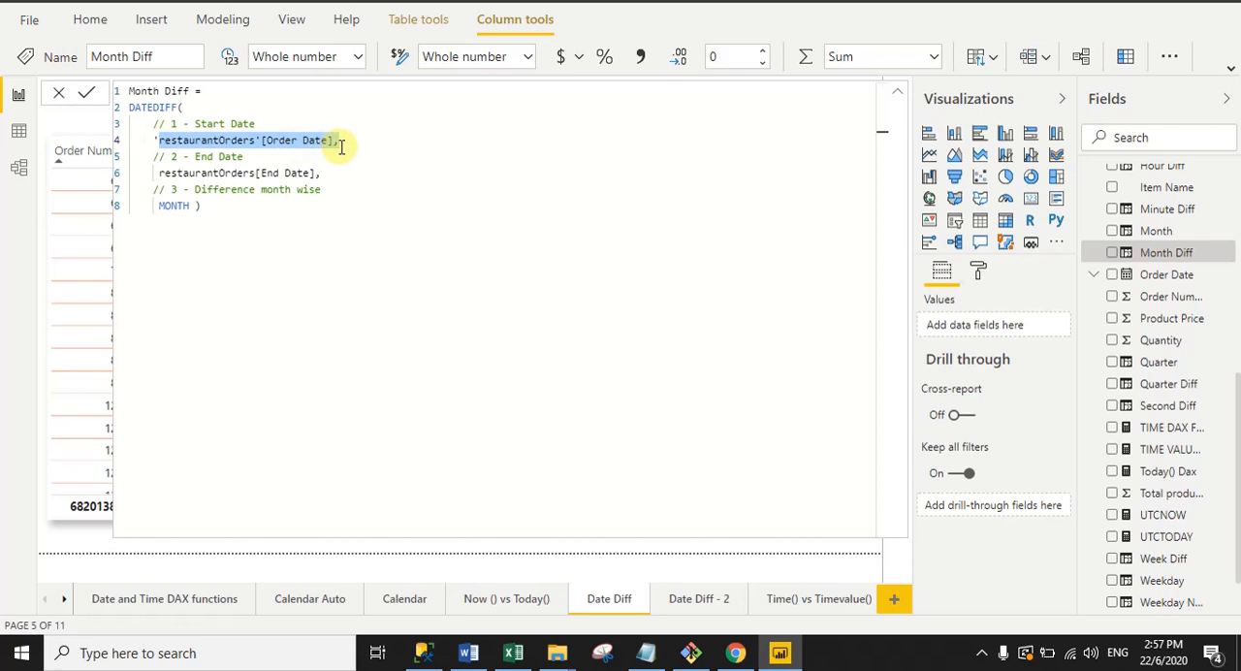
Step: Examine the End Date and MONTH arguments in the Month Diff formula and collapse the formula
{"action": "left_click", "coordinate": [341, 146]}
{"action": "left_click_drag", "start_coordinate": [159, 172], "coordinate": [326, 171]}
{"action": "left_click", "coordinate": [331, 173]}
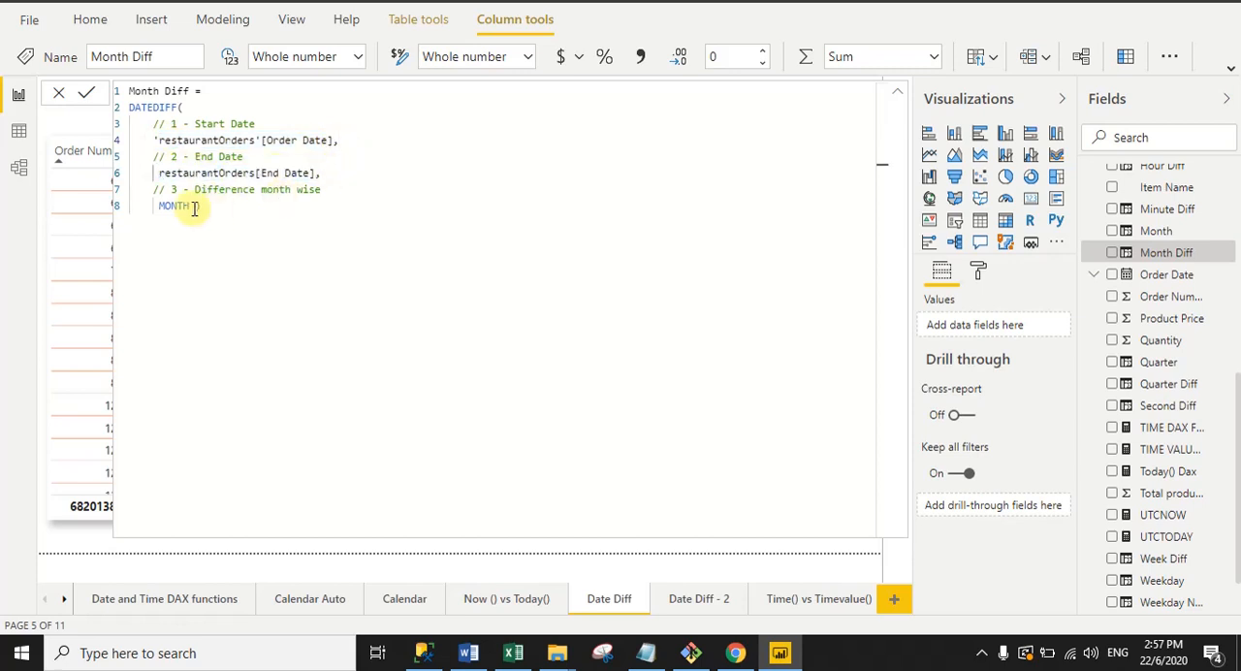
{"action": "left_click_drag", "start_coordinate": [157, 206], "coordinate": [196, 206]}
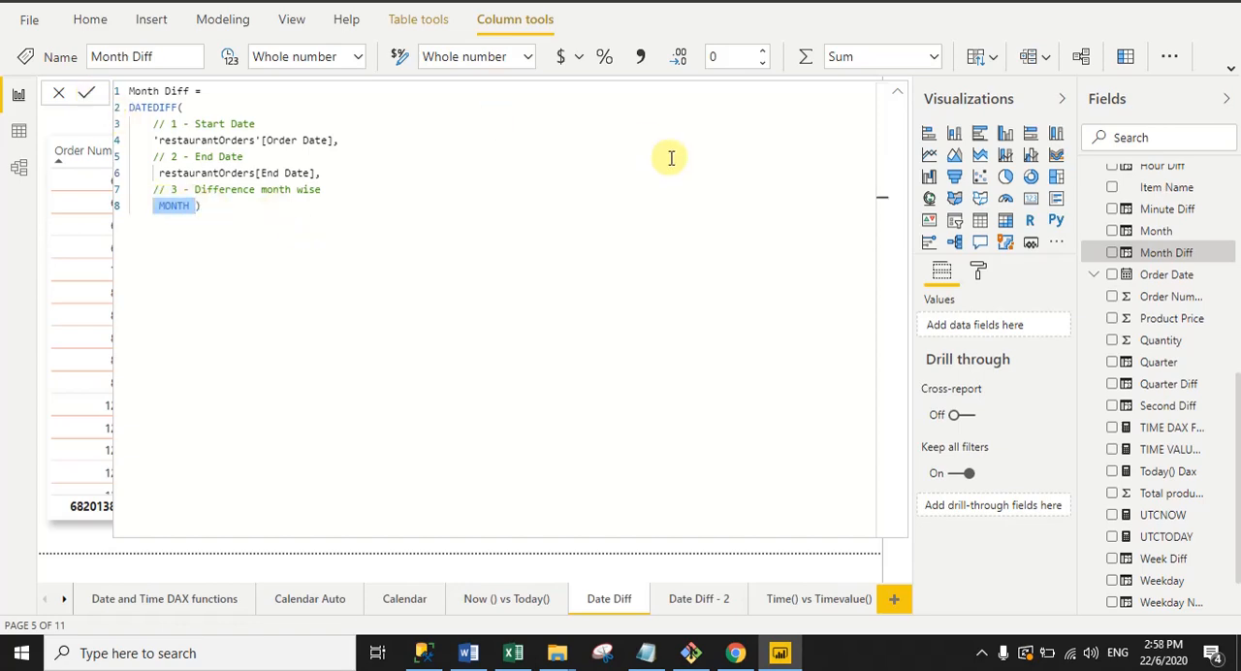
{"action": "left_click", "coordinate": [898, 94]}
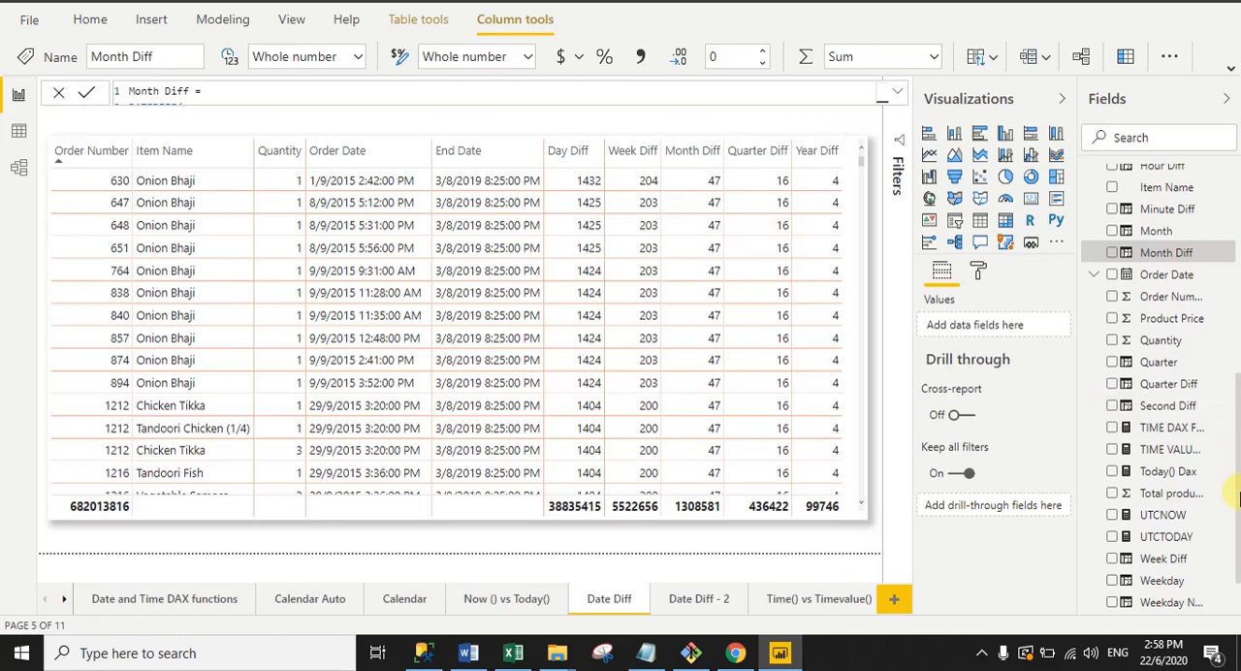
Step: Display the full formula of the Quarter Diff column in restaurantOrders and examine its name, DATEDIFF function and Order Date start argument
{"action": "left_click", "coordinate": [1240, 493]}
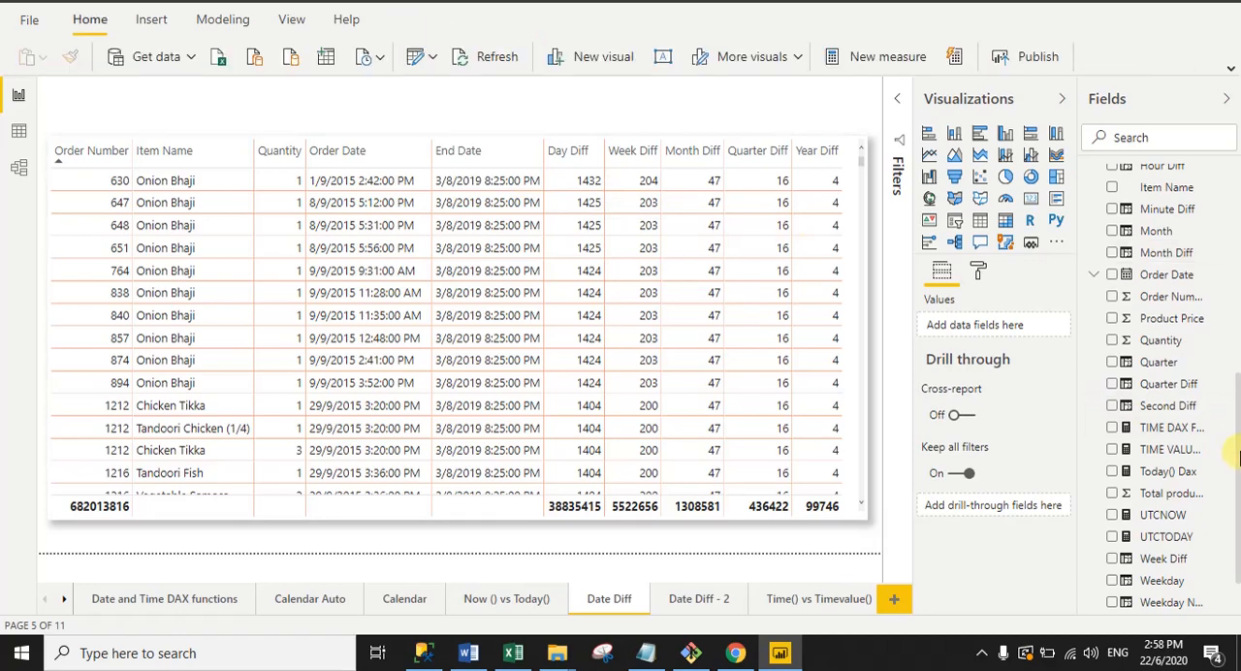
{"action": "left_click_drag", "start_coordinate": [1240, 457], "coordinate": [1240, 455]}
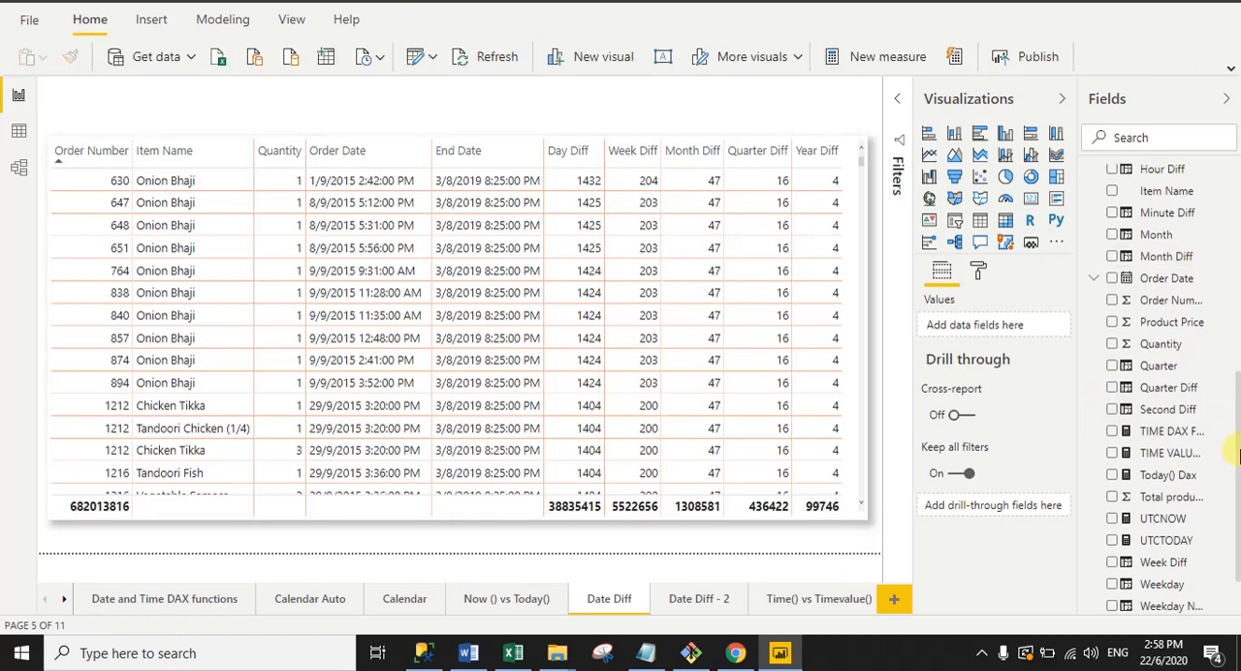
{"action": "left_click", "coordinate": [1129, 388]}
{"action": "left_click", "coordinate": [898, 93]}
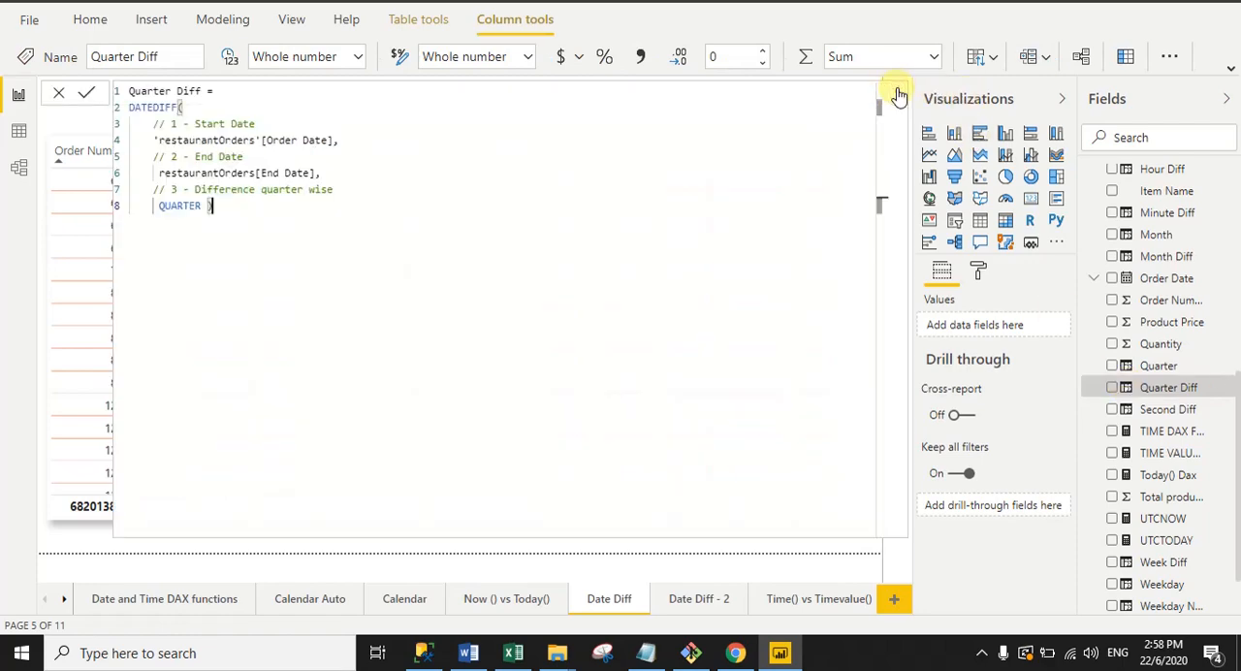
{"action": "left_click_drag", "start_coordinate": [129, 90], "coordinate": [206, 90]}
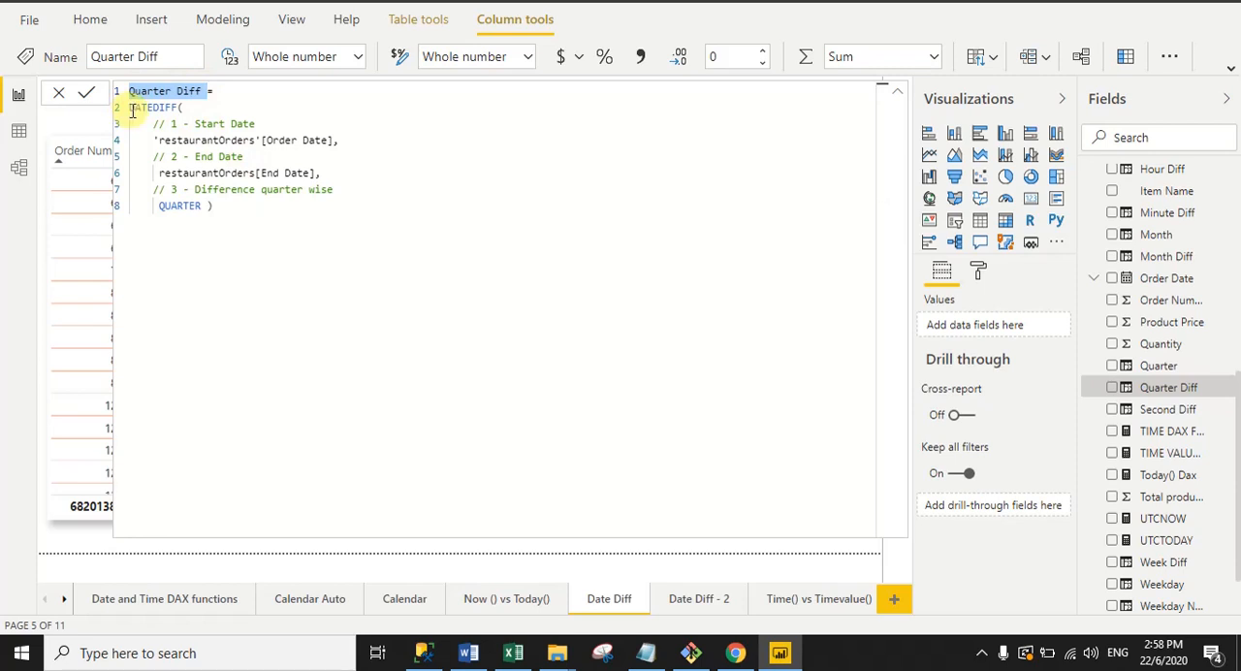
{"action": "left_click_drag", "start_coordinate": [130, 109], "coordinate": [336, 142]}
{"action": "left_click", "coordinate": [187, 113]}
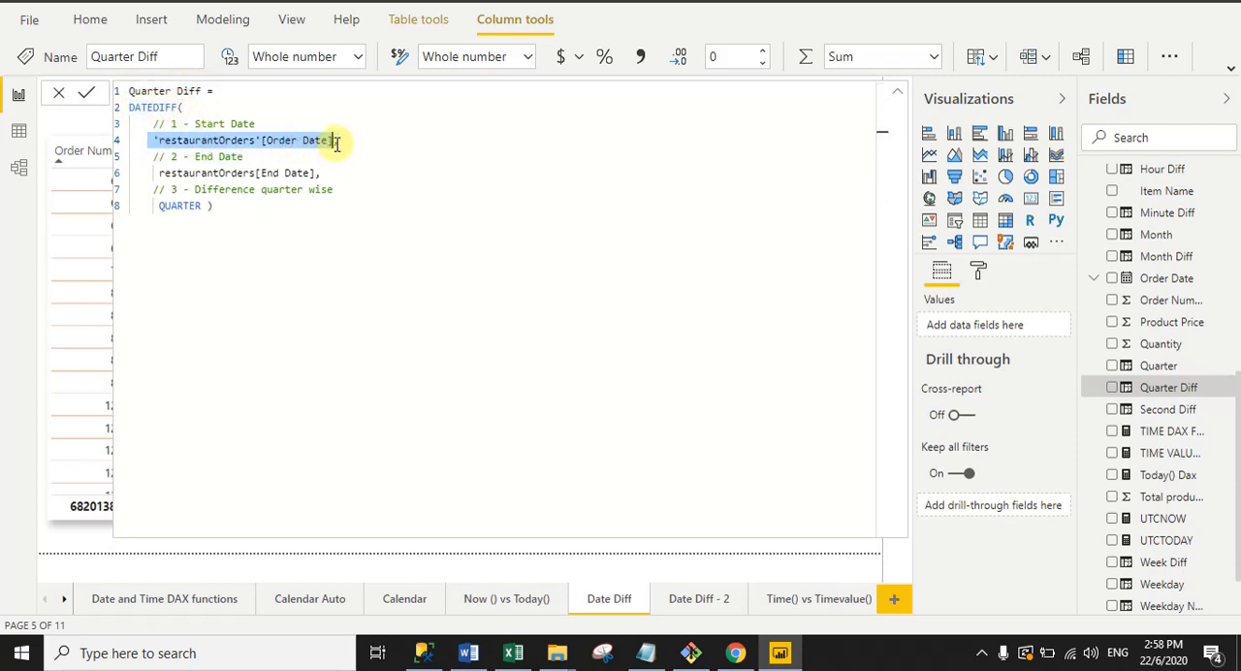
Step: Examine the End Date and QUARTER arguments in the Quarter Diff formula and collapse the formula
{"action": "left_click", "coordinate": [332, 227]}
{"action": "left_click_drag", "start_coordinate": [154, 172], "coordinate": [316, 172]}
{"action": "left_click", "coordinate": [155, 208]}
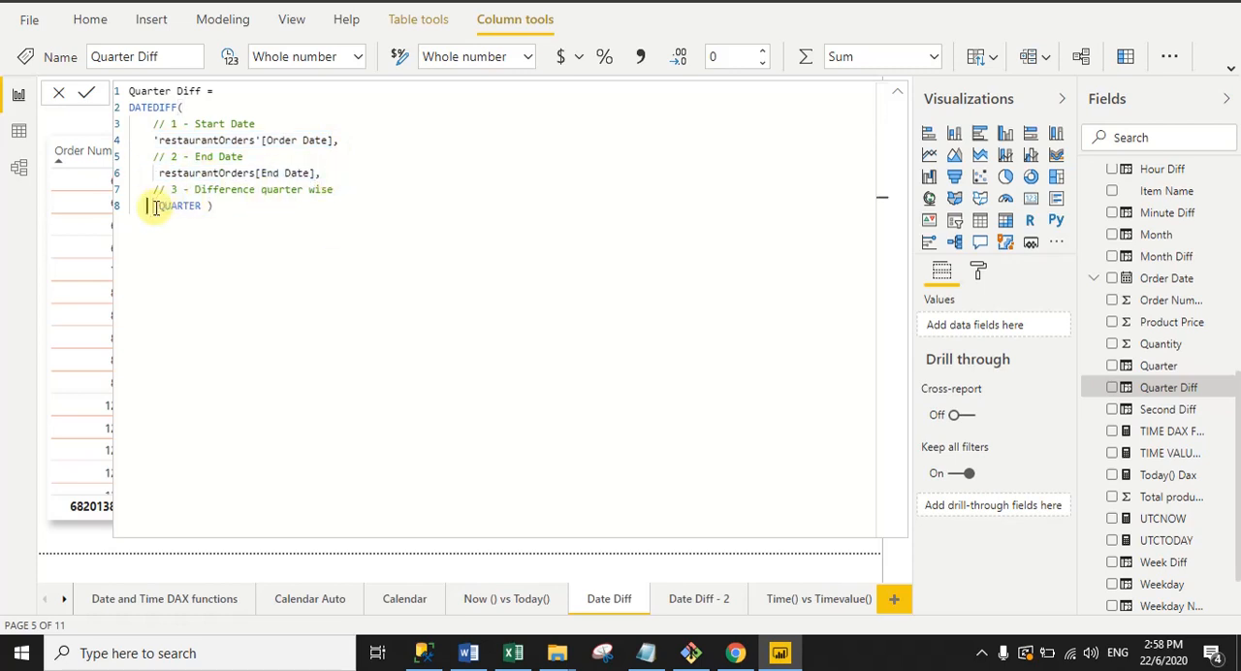
{"action": "left_click_drag", "start_coordinate": [155, 208], "coordinate": [198, 206]}
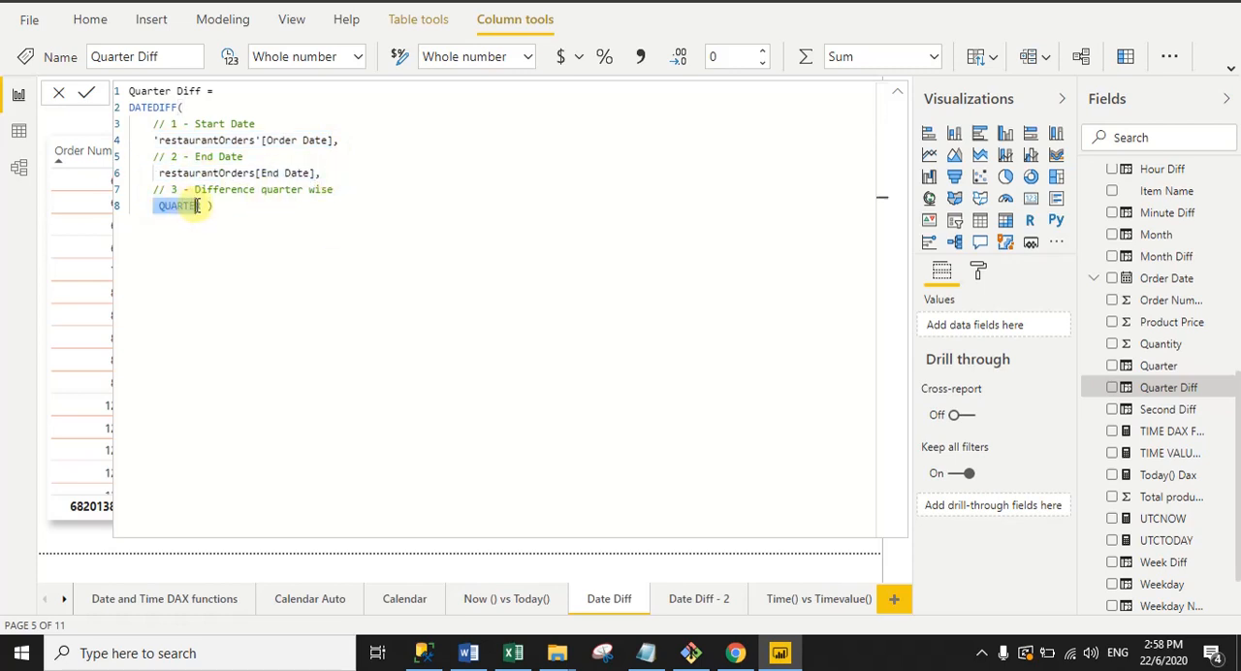
{"action": "left_click", "coordinate": [327, 206]}
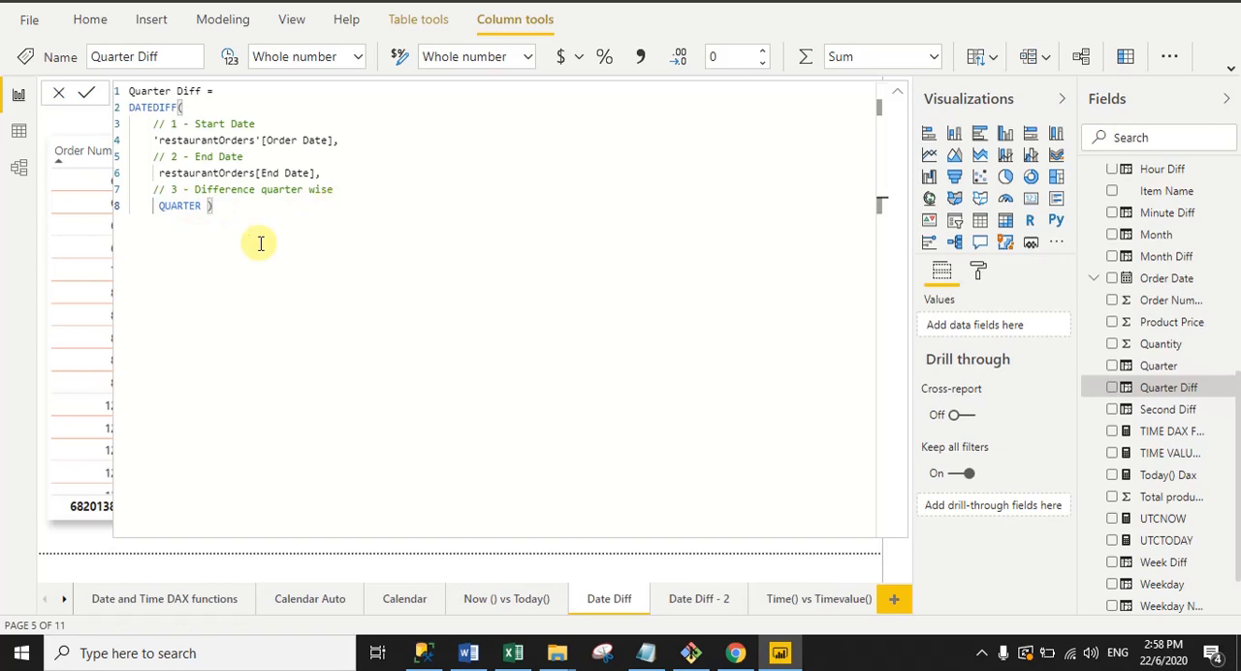
{"action": "left_click", "coordinate": [897, 92]}
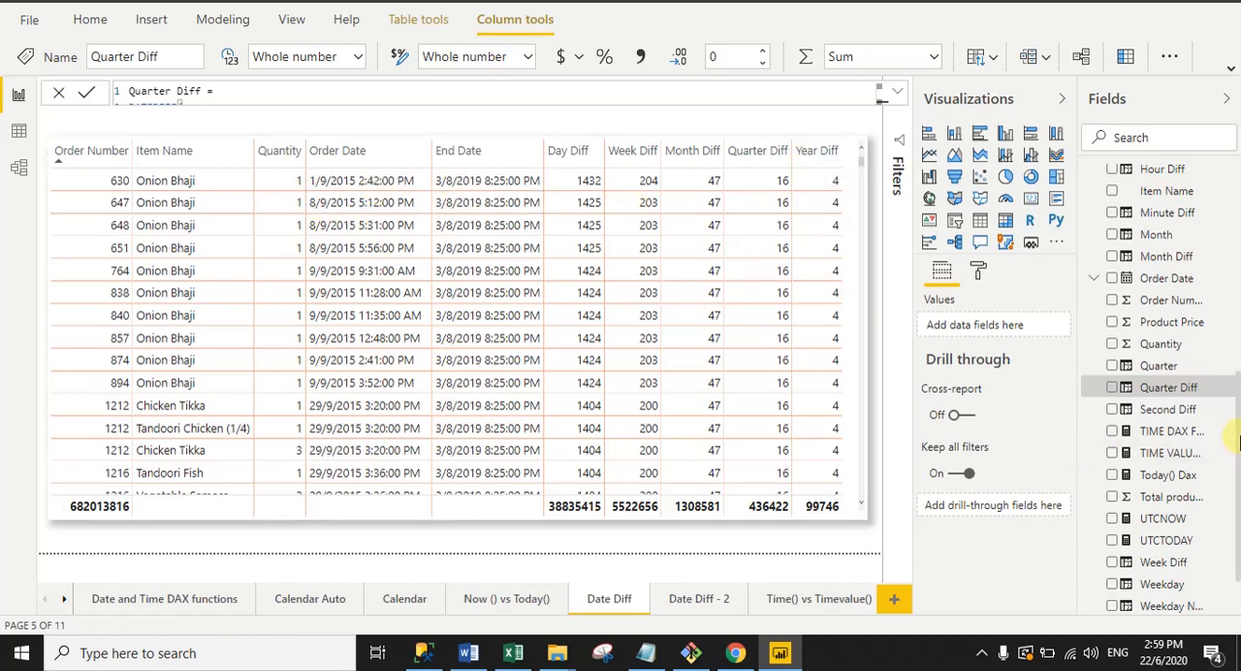
Step: Display the full Year Diff formula in restaurantOrders, examine its Order Date, End Date and YEAR arguments, and collapse it
{"action": "left_click_drag", "start_coordinate": [1239, 527], "coordinate": [1240, 574]}
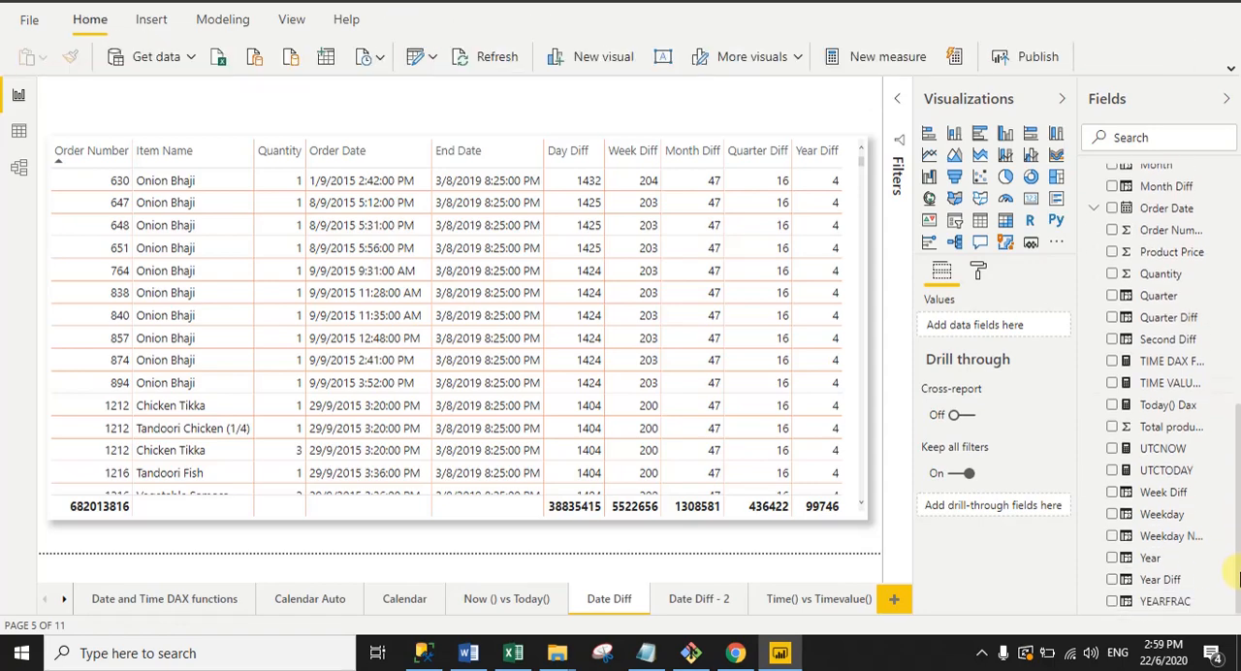
{"action": "left_click", "coordinate": [1133, 582]}
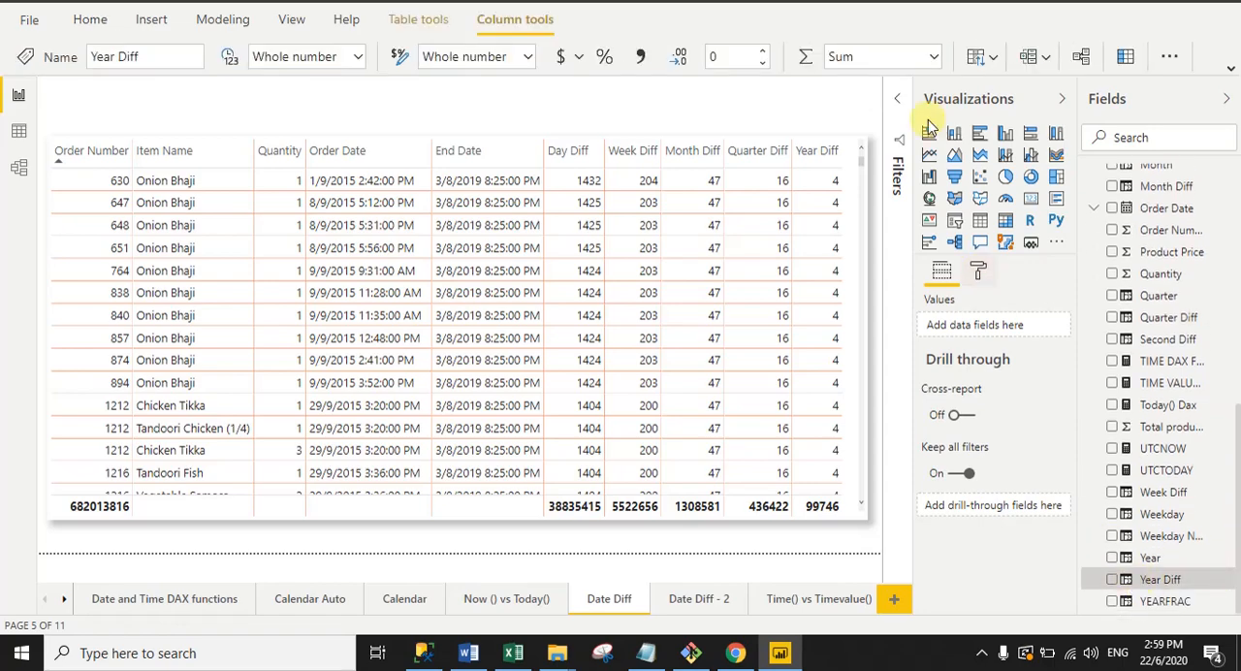
{"action": "left_click", "coordinate": [892, 92]}
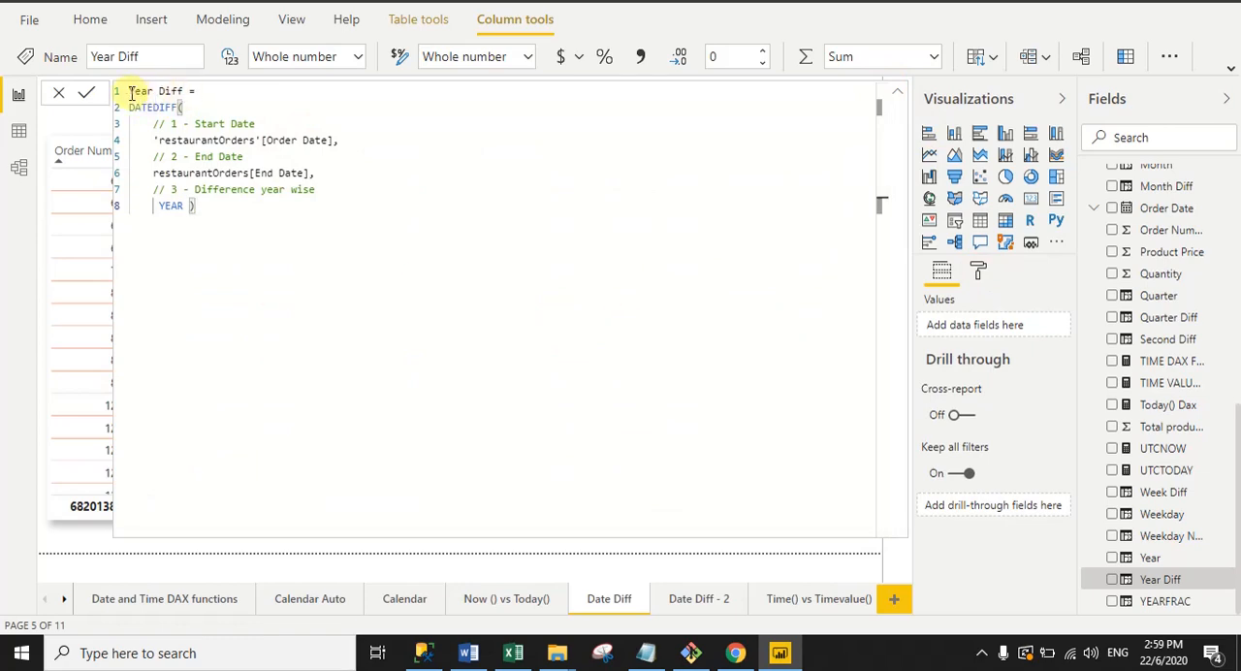
{"action": "left_click_drag", "start_coordinate": [130, 91], "coordinate": [334, 142]}
{"action": "left_click_drag", "start_coordinate": [150, 174], "coordinate": [316, 178]}
{"action": "left_click", "coordinate": [229, 214]}
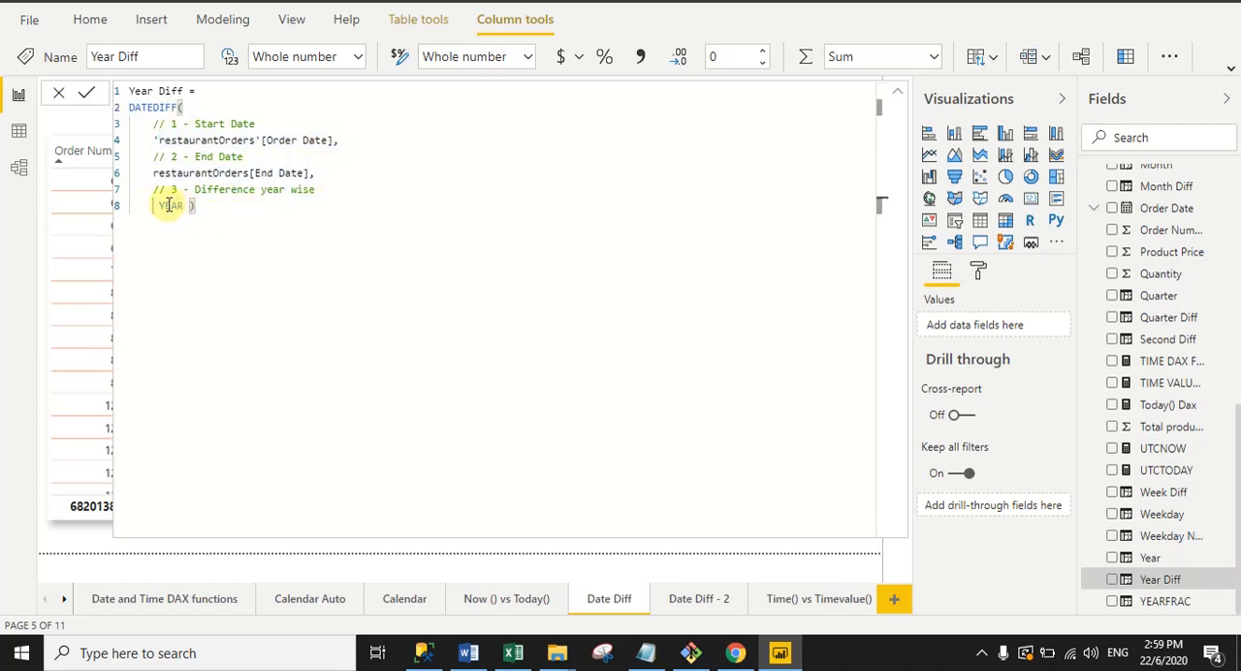
{"action": "left_click_drag", "start_coordinate": [155, 206], "coordinate": [181, 204]}
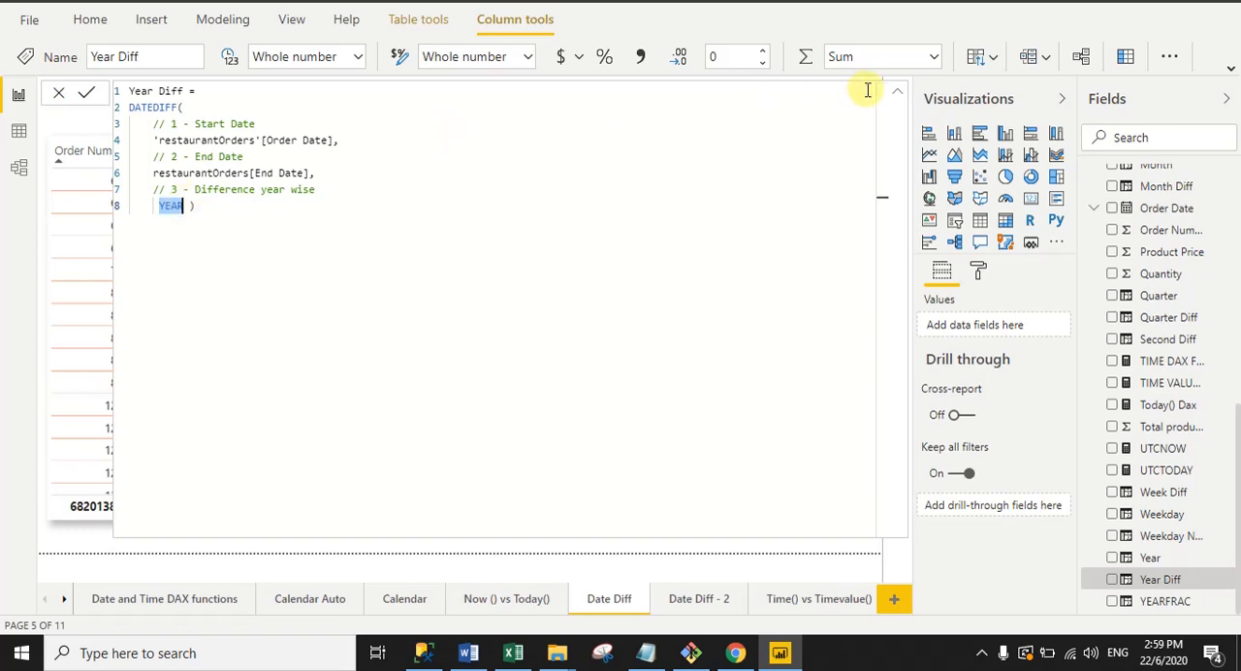
{"action": "left_click", "coordinate": [897, 96]}
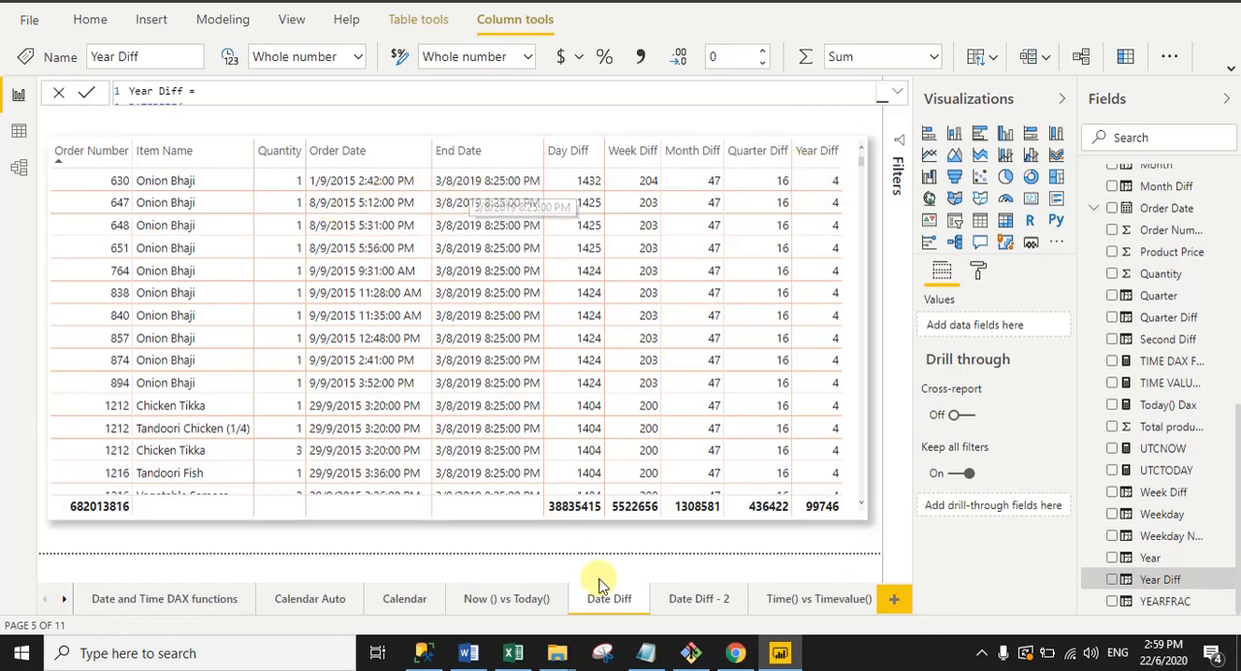
Step: Switch to the Date Diff - 2 report page and display the full formula of the Second Diff column in restaurantOrders
{"action": "left_click", "coordinate": [682, 600]}
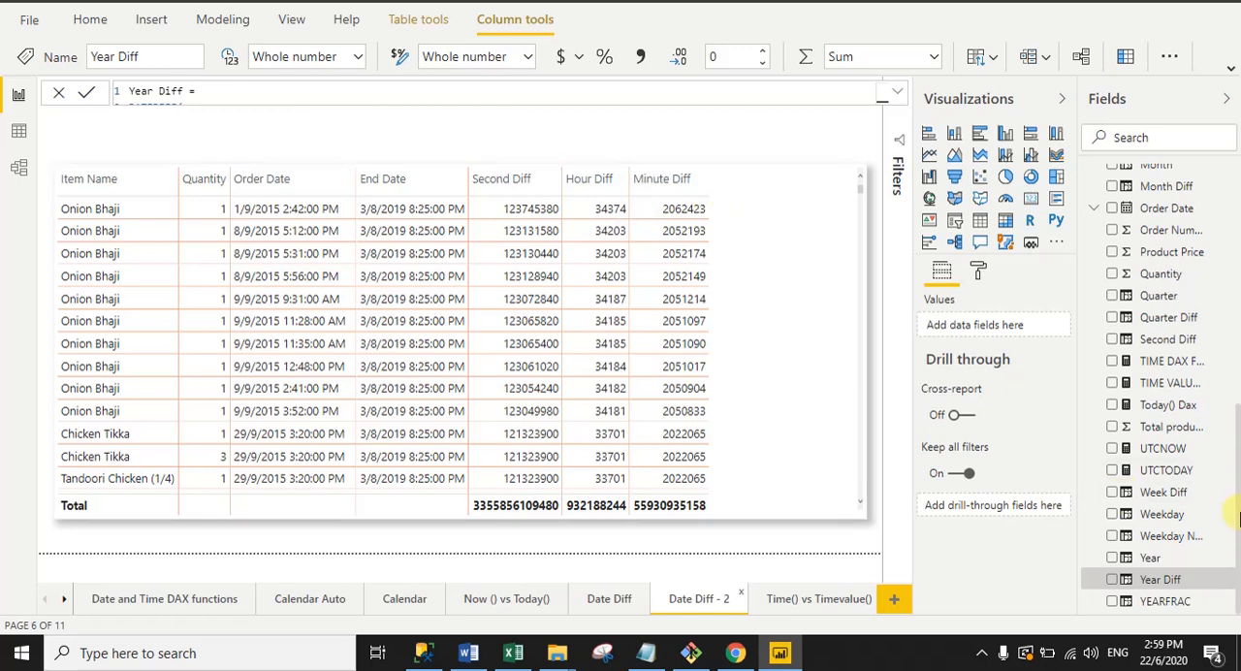
{"action": "left_click_drag", "start_coordinate": [1237, 461], "coordinate": [1238, 357]}
{"action": "left_click", "coordinate": [505, 140]}
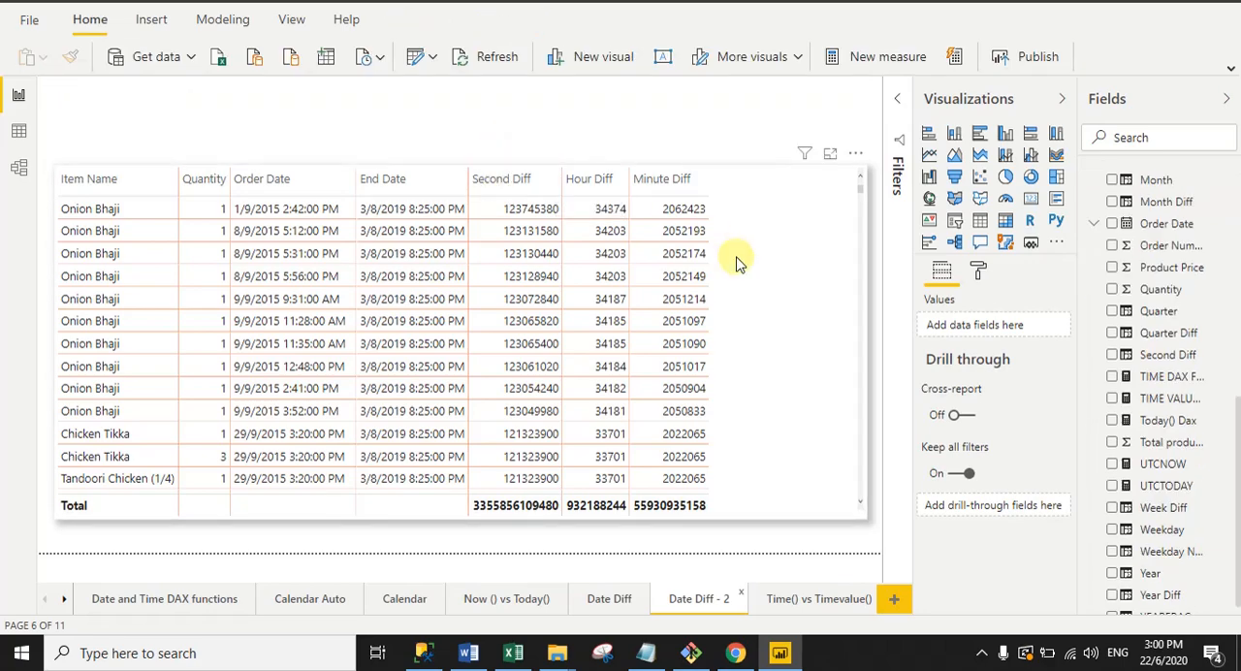
{"action": "left_click", "coordinate": [1128, 357]}
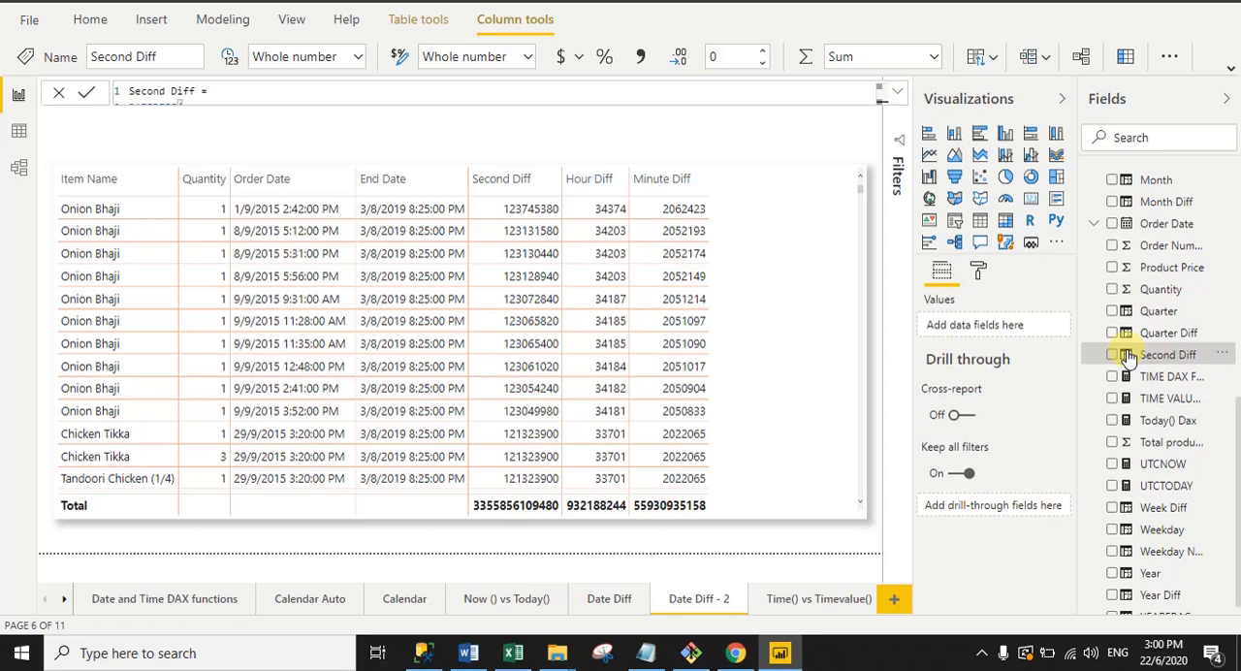
{"action": "left_click", "coordinate": [900, 94]}
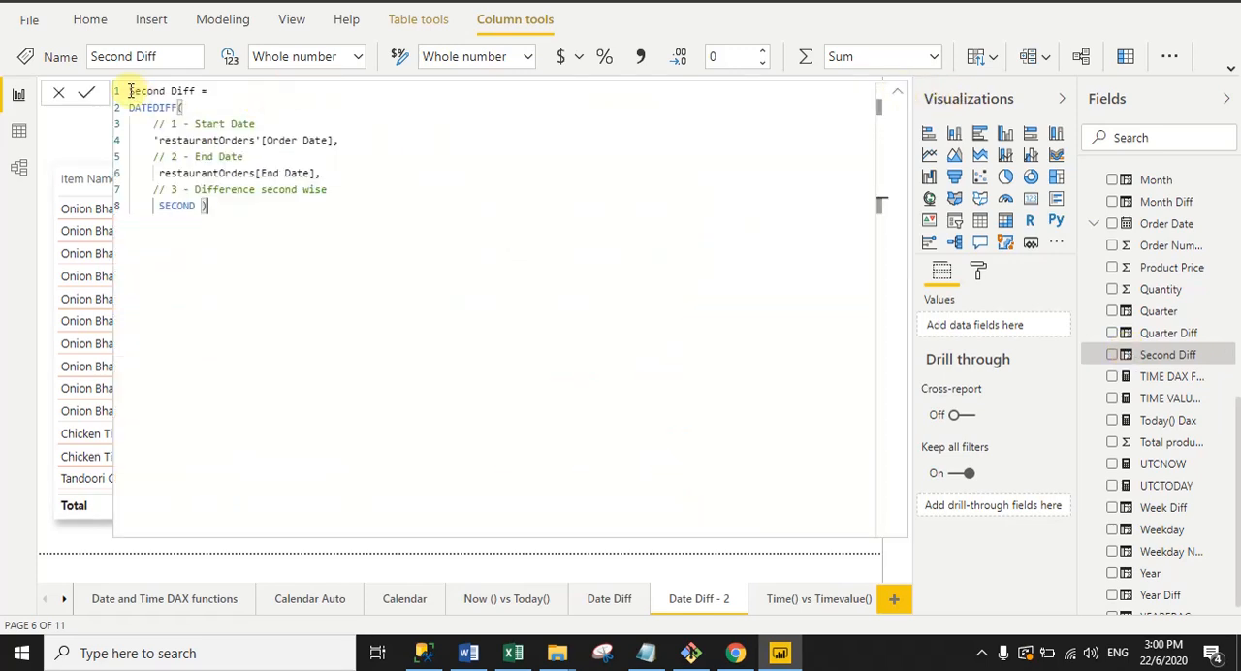
Step: Examine the DATEDIFF function and the Order Date, End Date and SECOND arguments in the Second Diff formula, and collapse it
{"action": "left_click_drag", "start_coordinate": [128, 90], "coordinate": [172, 108]}
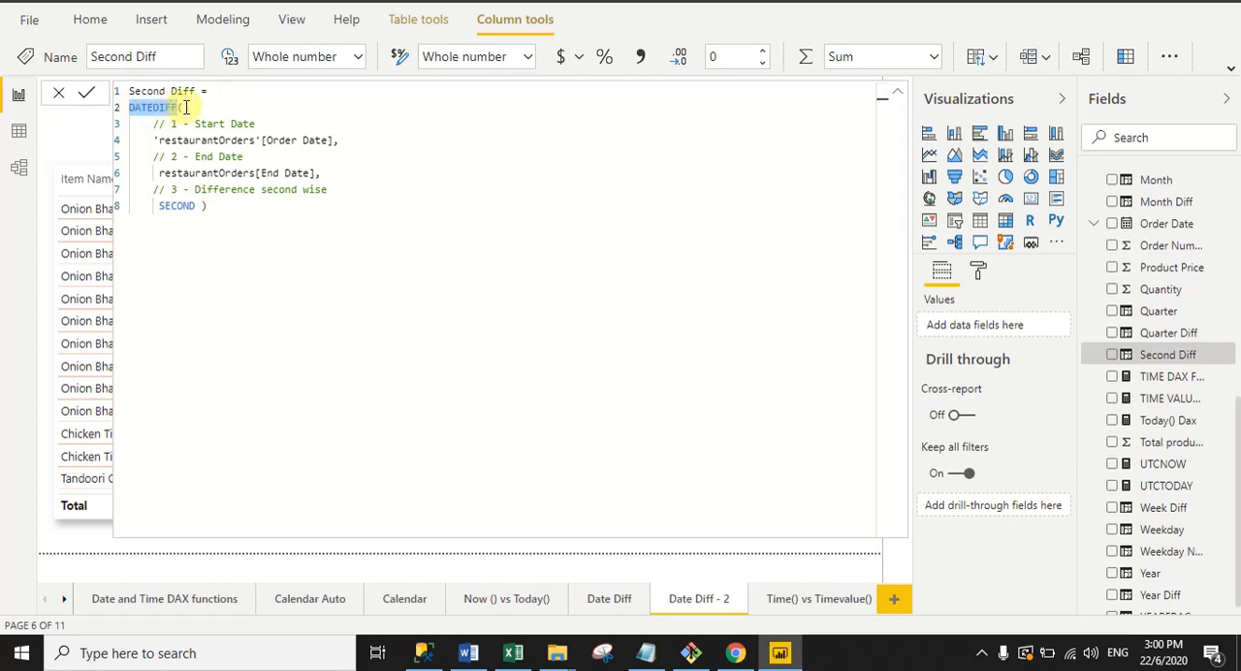
{"action": "left_click_drag", "start_coordinate": [157, 140], "coordinate": [339, 142]}
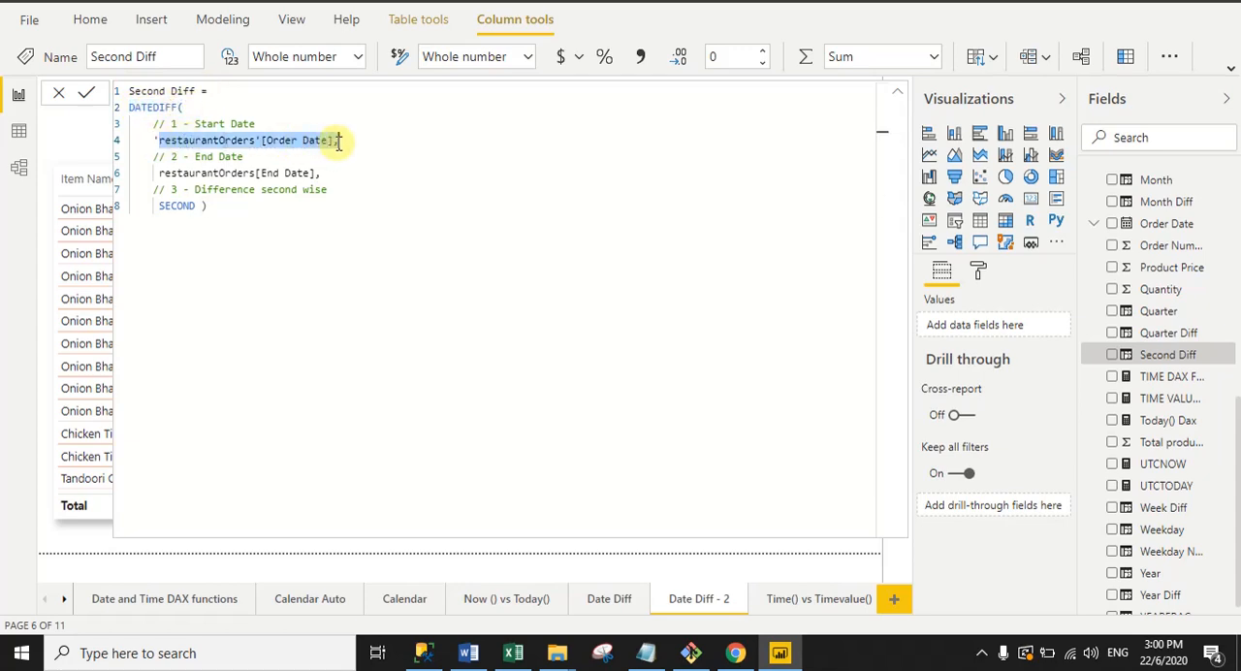
{"action": "left_click_drag", "start_coordinate": [153, 172], "coordinate": [333, 175]}
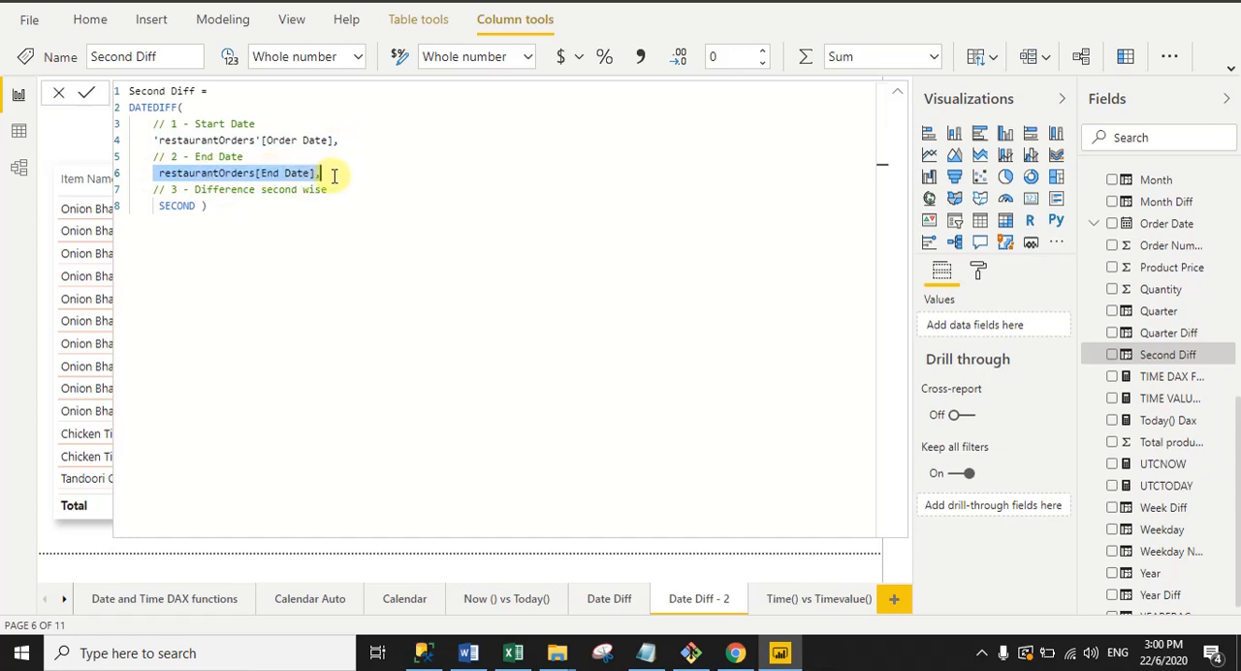
{"action": "left_click", "coordinate": [172, 190]}
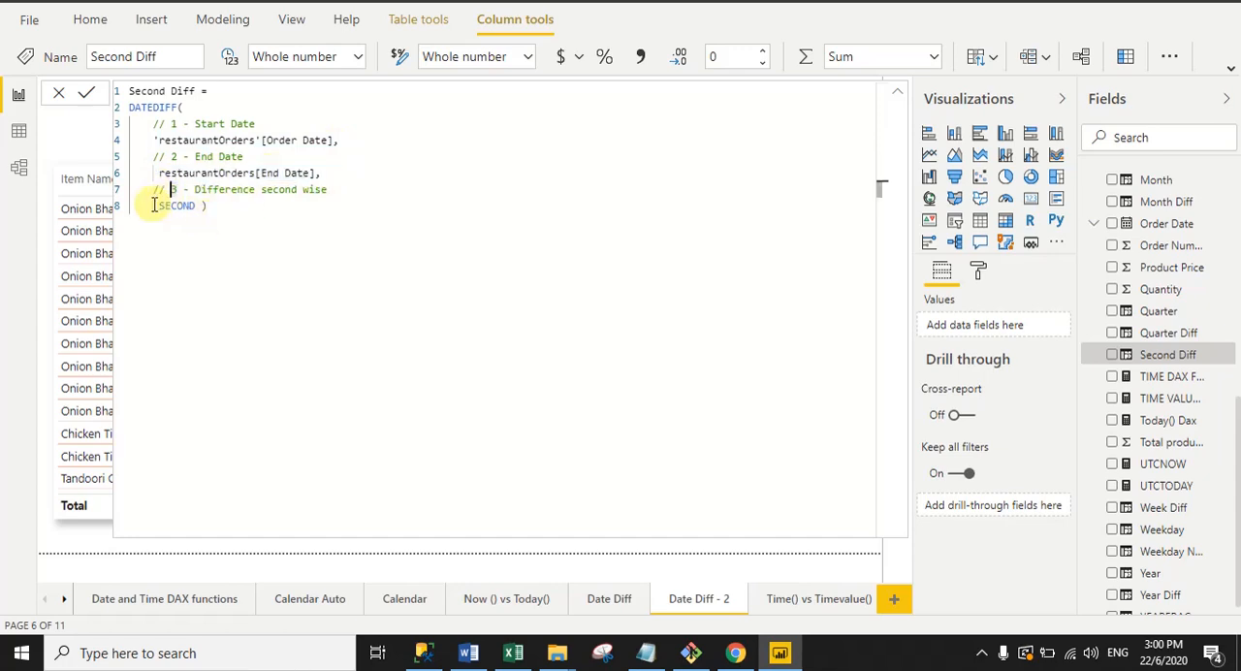
{"action": "left_click_drag", "start_coordinate": [157, 205], "coordinate": [209, 206]}
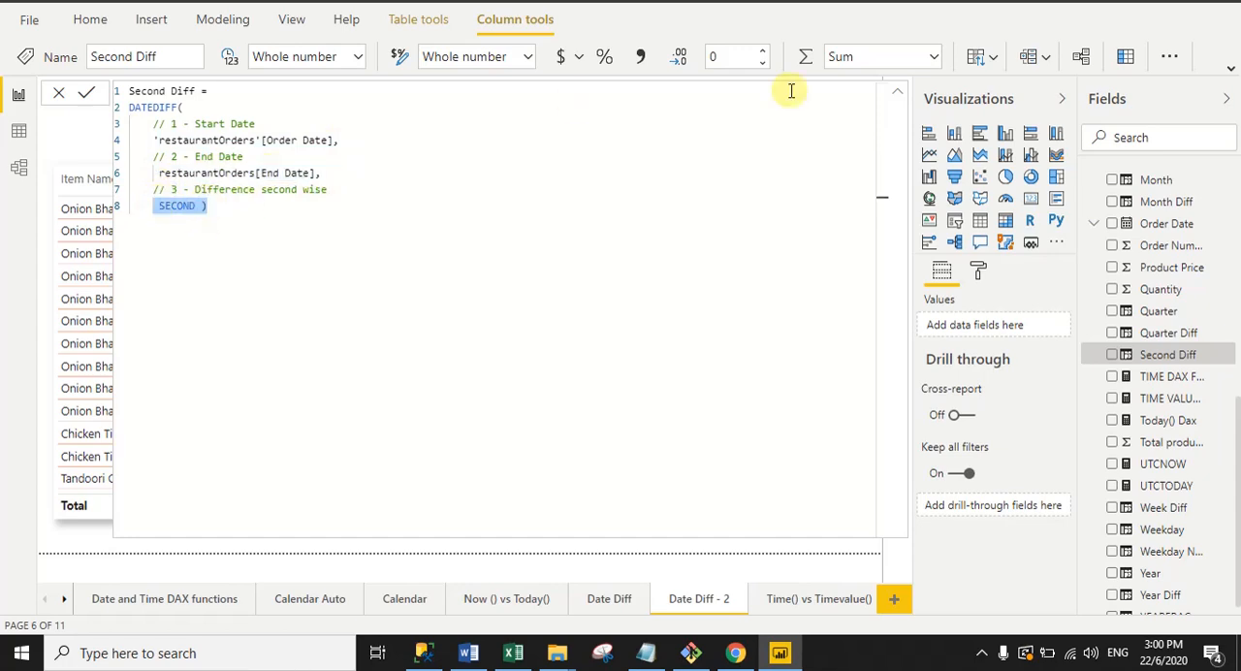
{"action": "left_click", "coordinate": [897, 95]}
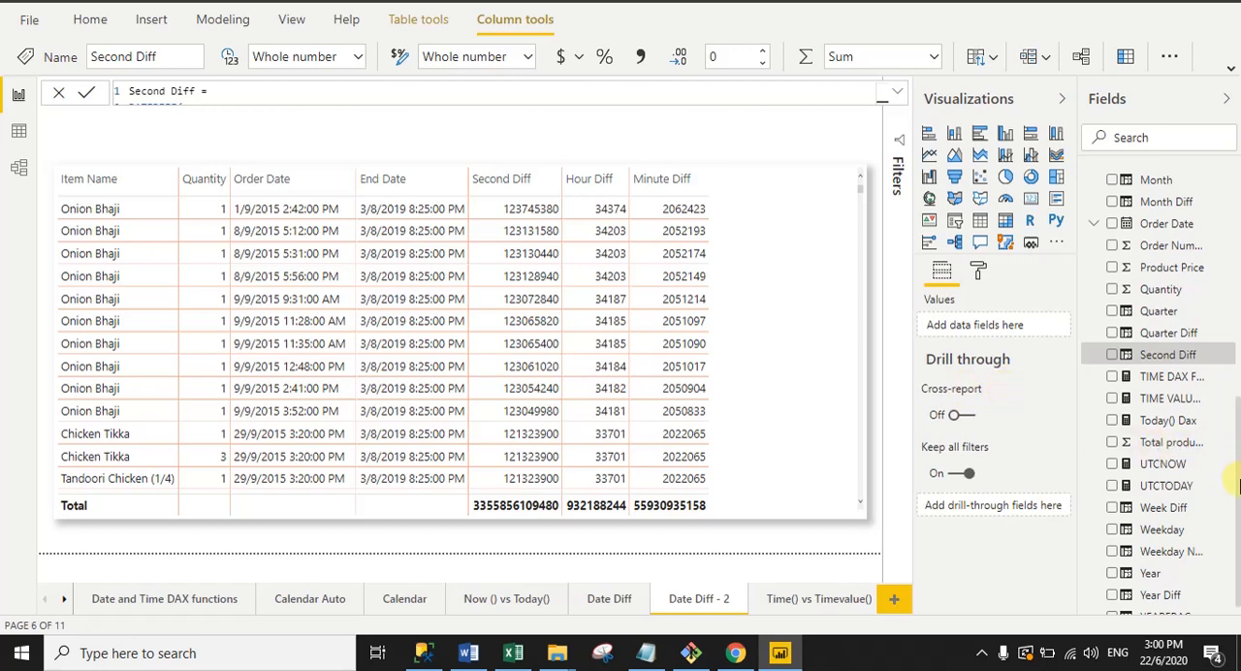
Step: Display the full Hour Diff formula in restaurantOrders, examine its Order Date, End Date and HOUR arguments, and collapse it
{"action": "left_click_drag", "start_coordinate": [1237, 509], "coordinate": [1238, 388]}
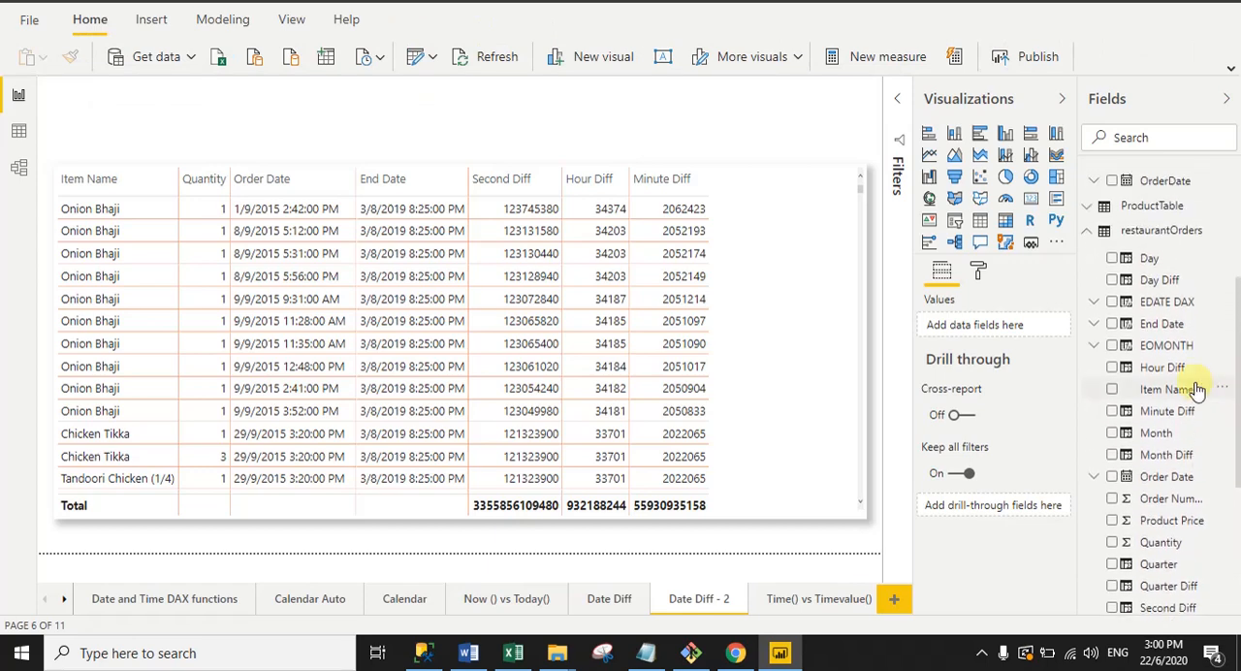
{"action": "left_click", "coordinate": [1127, 368]}
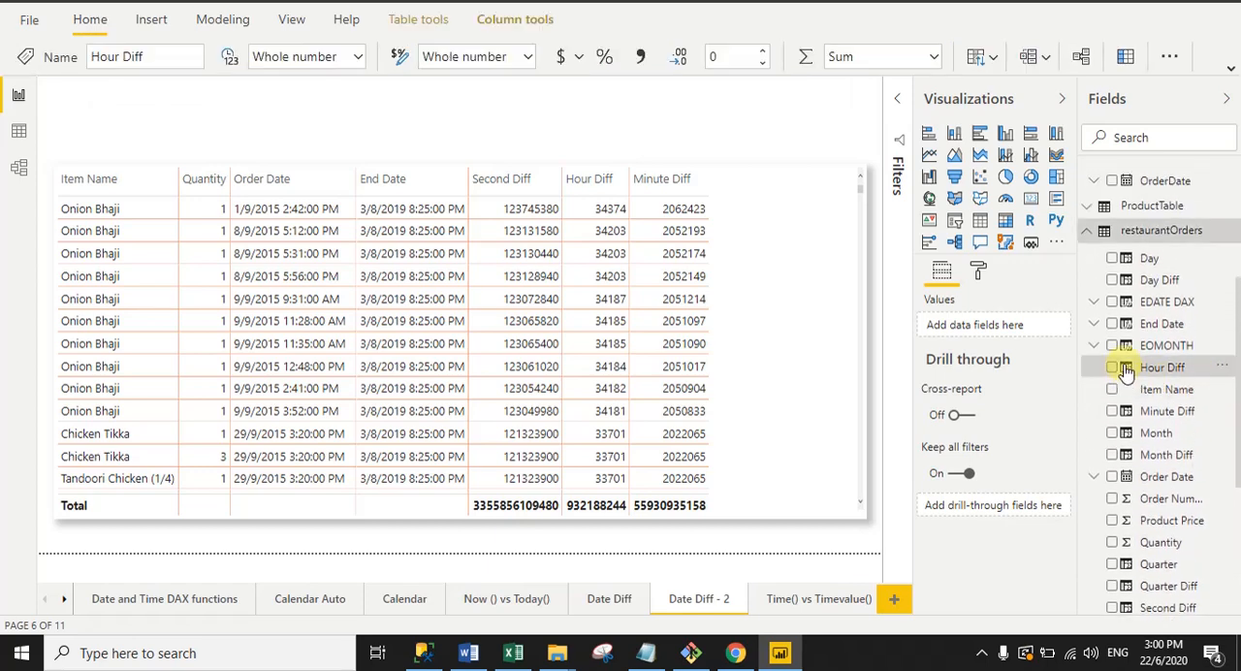
{"action": "left_click", "coordinate": [897, 92]}
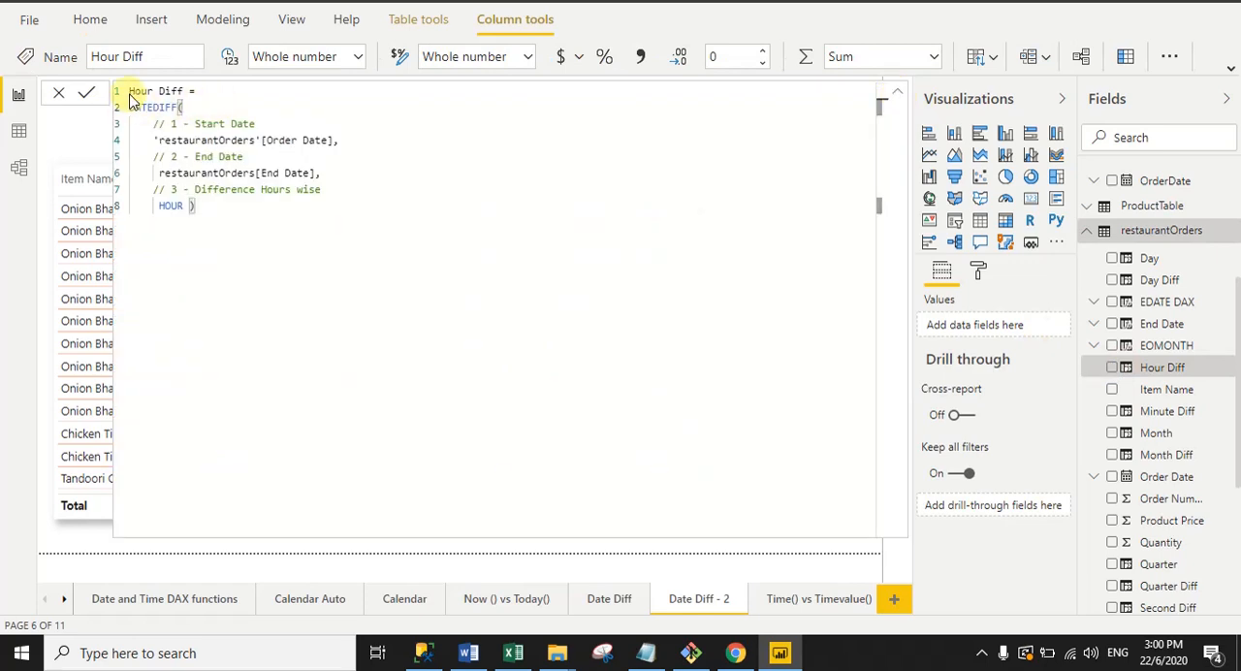
{"action": "left_click_drag", "start_coordinate": [131, 91], "coordinate": [332, 138]}
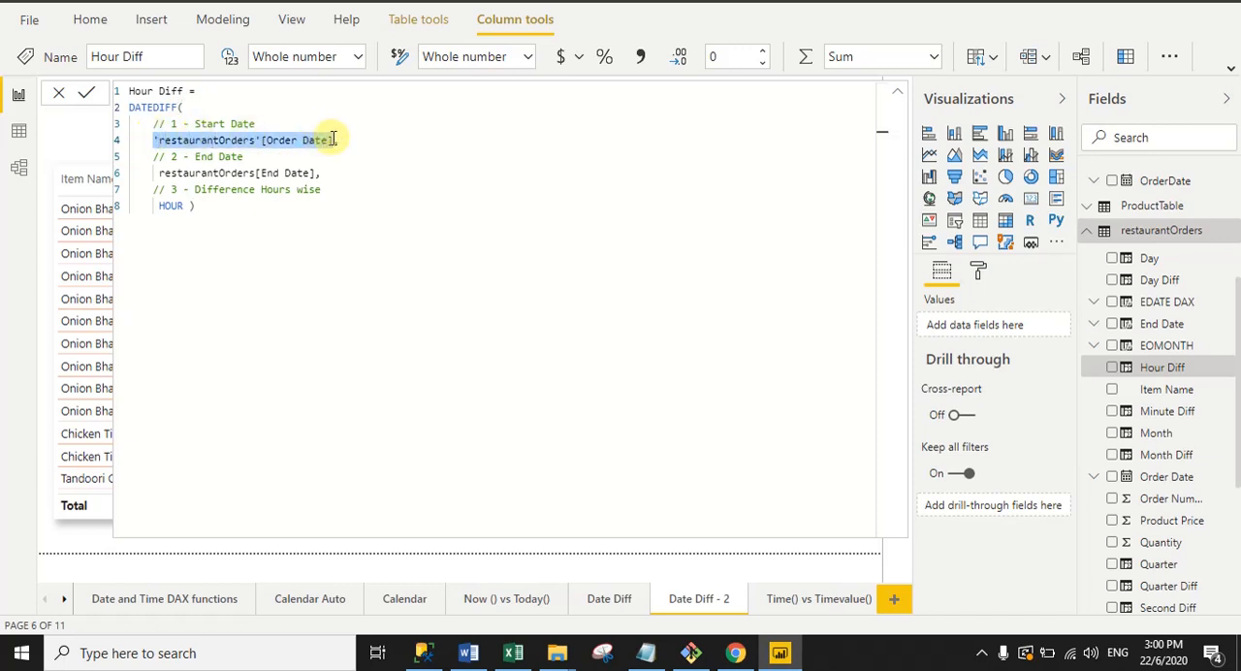
{"action": "left_click_drag", "start_coordinate": [154, 173], "coordinate": [328, 172]}
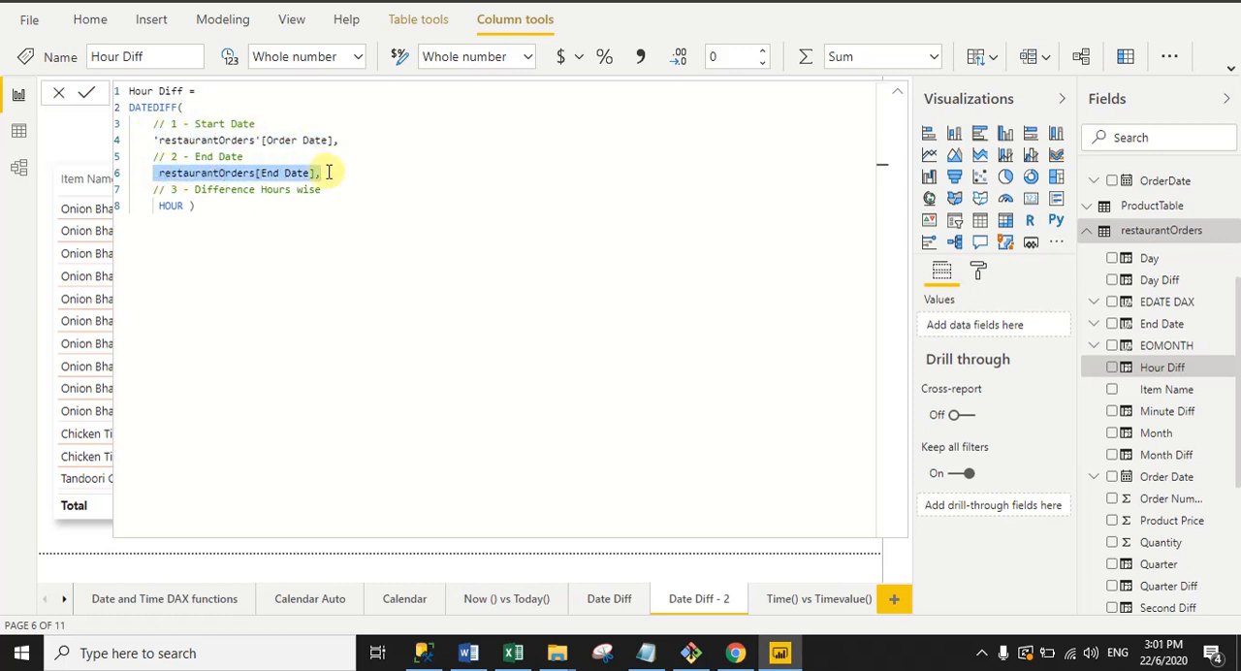
{"action": "left_click_drag", "start_coordinate": [160, 207], "coordinate": [206, 209]}
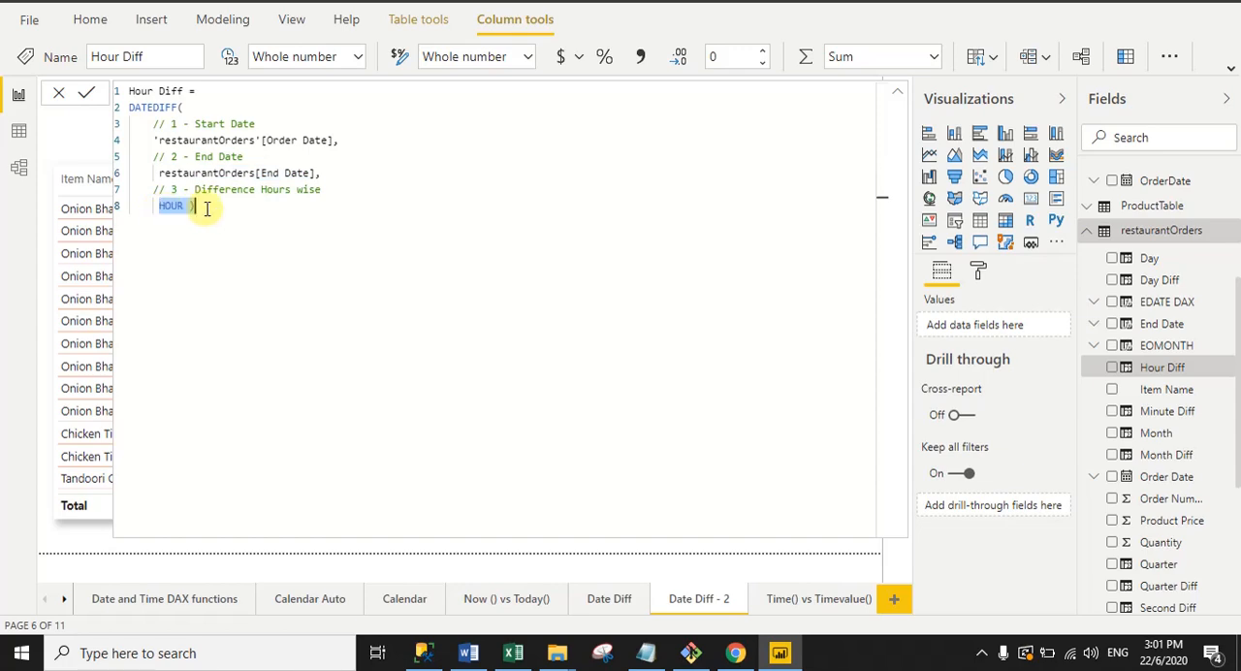
{"action": "left_click", "coordinate": [897, 94]}
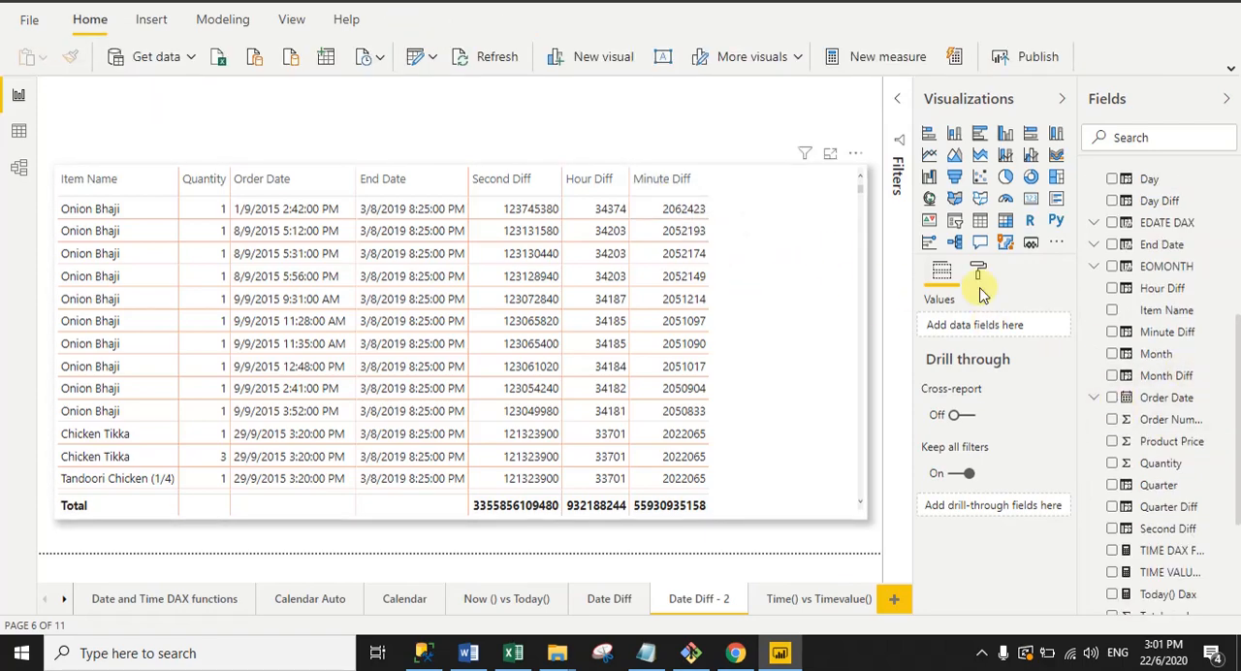
Step: Display the full Minute Diff formula in restaurantOrders, examine its name, DATEDIFF function and Order Date, End Date and MINUTE arguments, and collapse it
{"action": "left_click", "coordinate": [1122, 329]}
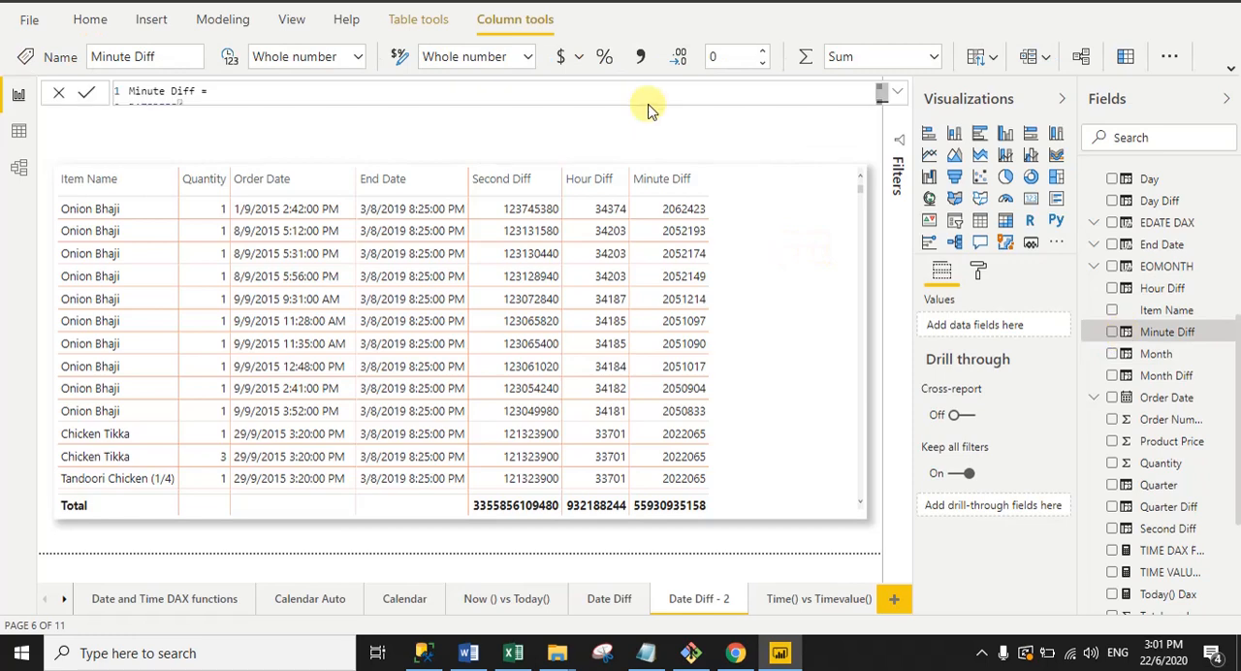
{"action": "left_click", "coordinate": [901, 94]}
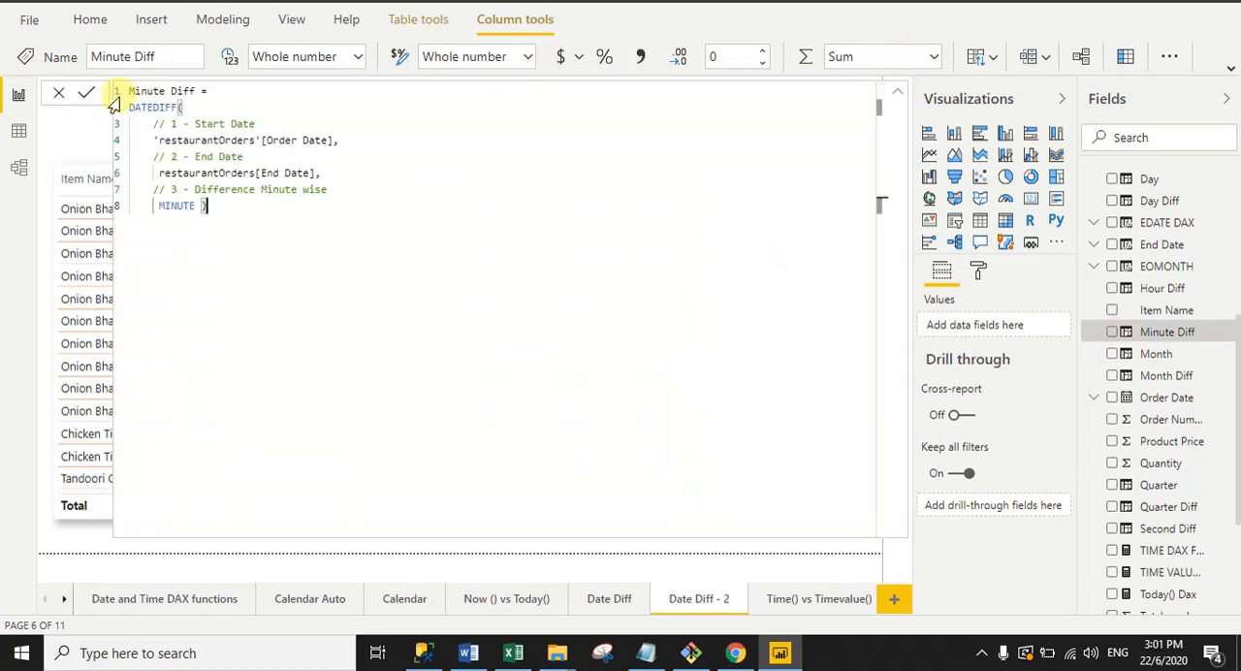
{"action": "left_click_drag", "start_coordinate": [133, 94], "coordinate": [221, 91]}
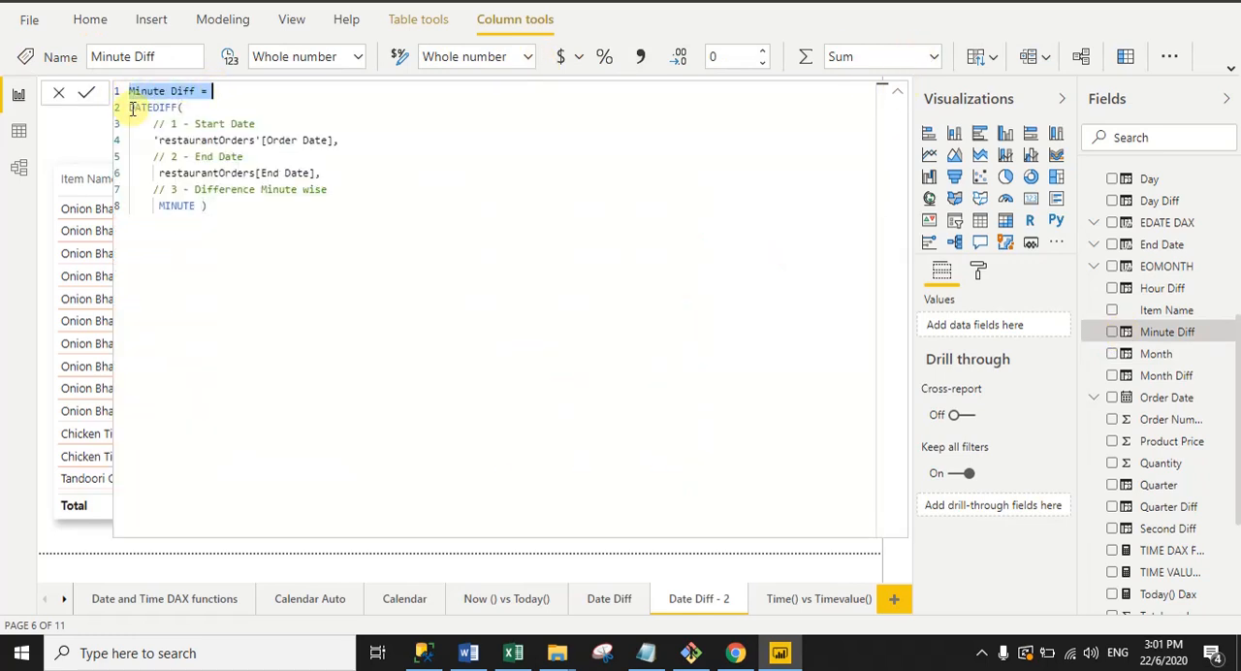
{"action": "left_click_drag", "start_coordinate": [129, 107], "coordinate": [192, 112]}
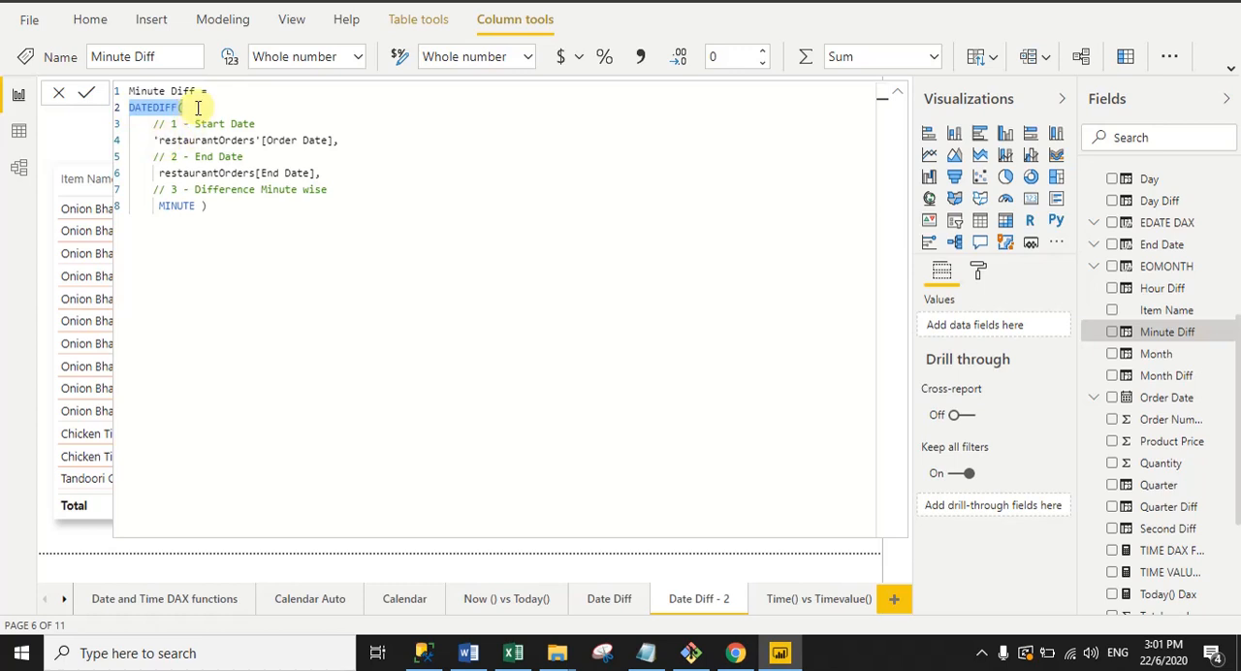
{"action": "left_click", "coordinate": [194, 108]}
{"action": "left_click_drag", "start_coordinate": [153, 138], "coordinate": [344, 141]}
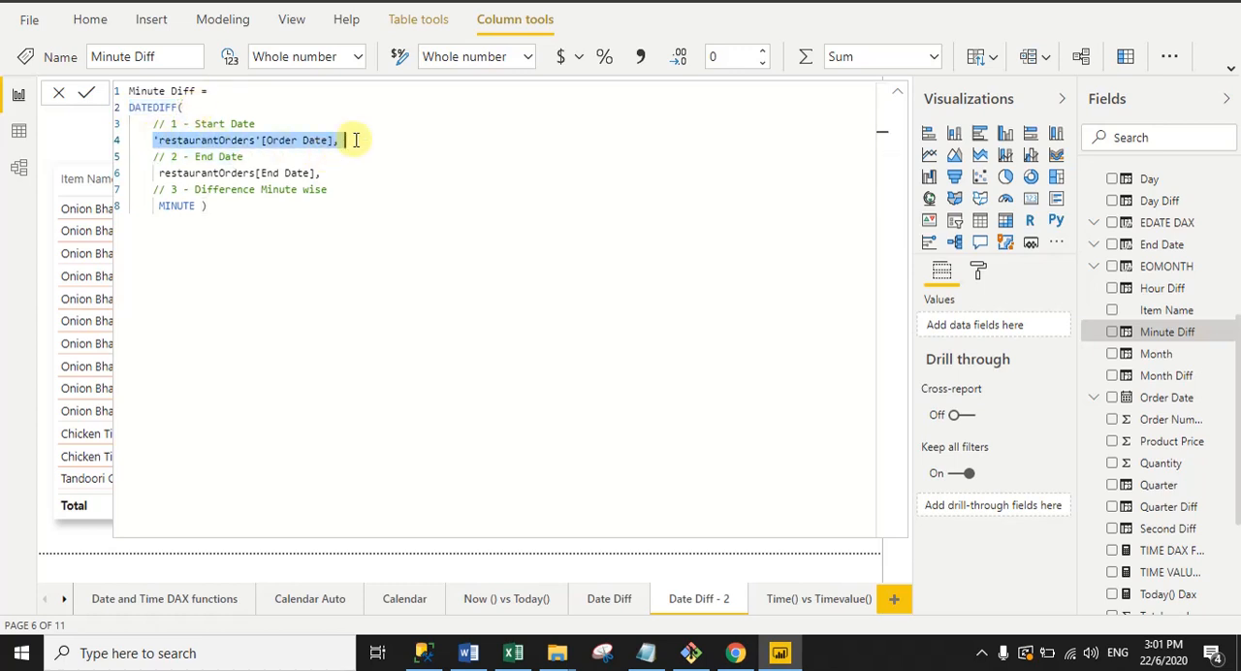
{"action": "left_click_drag", "start_coordinate": [155, 172], "coordinate": [333, 171]}
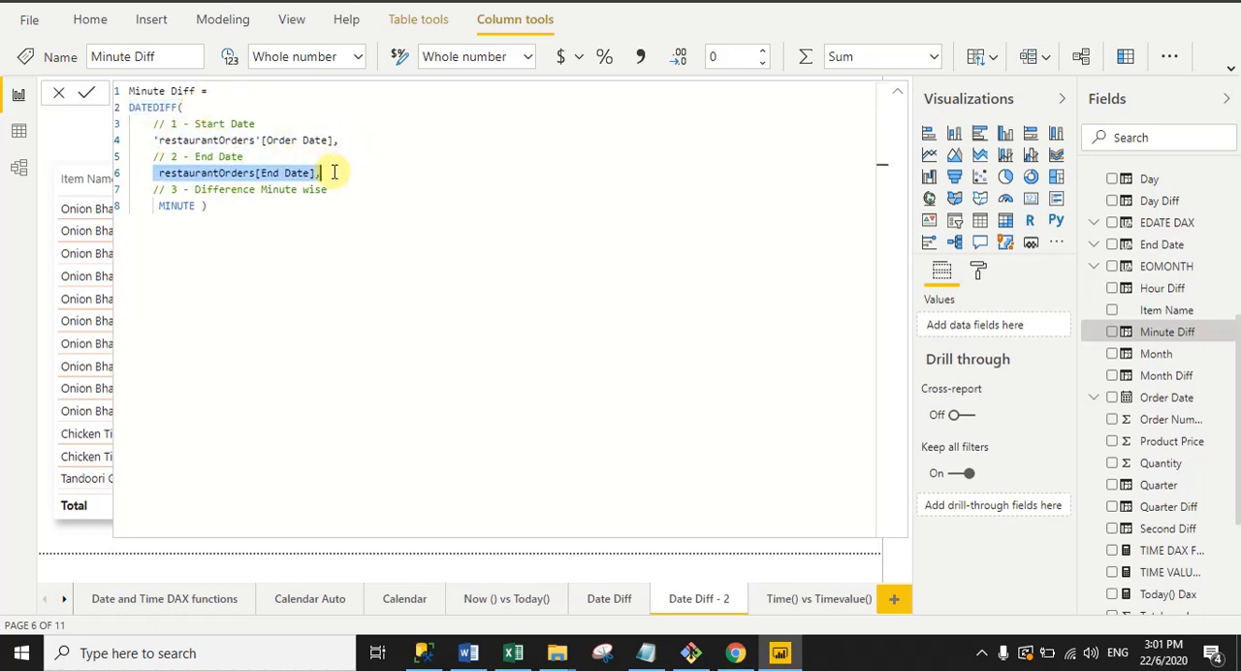
{"action": "left_click_drag", "start_coordinate": [201, 207], "coordinate": [165, 207]}
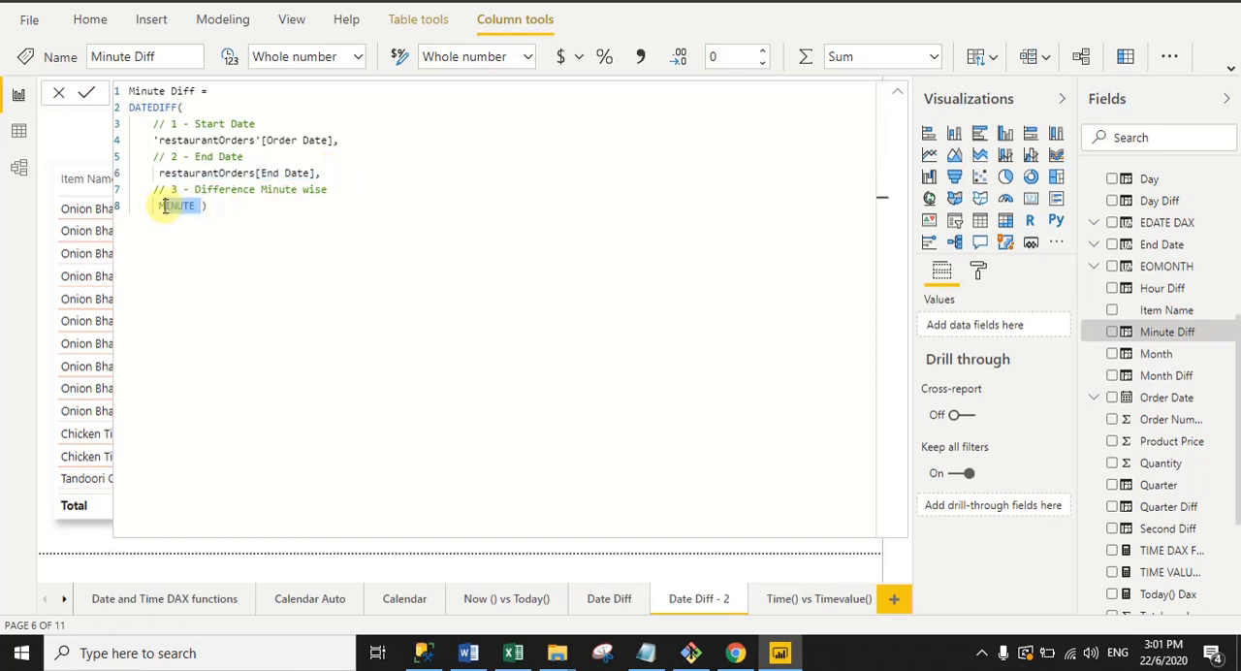
{"action": "left_click", "coordinate": [897, 94]}
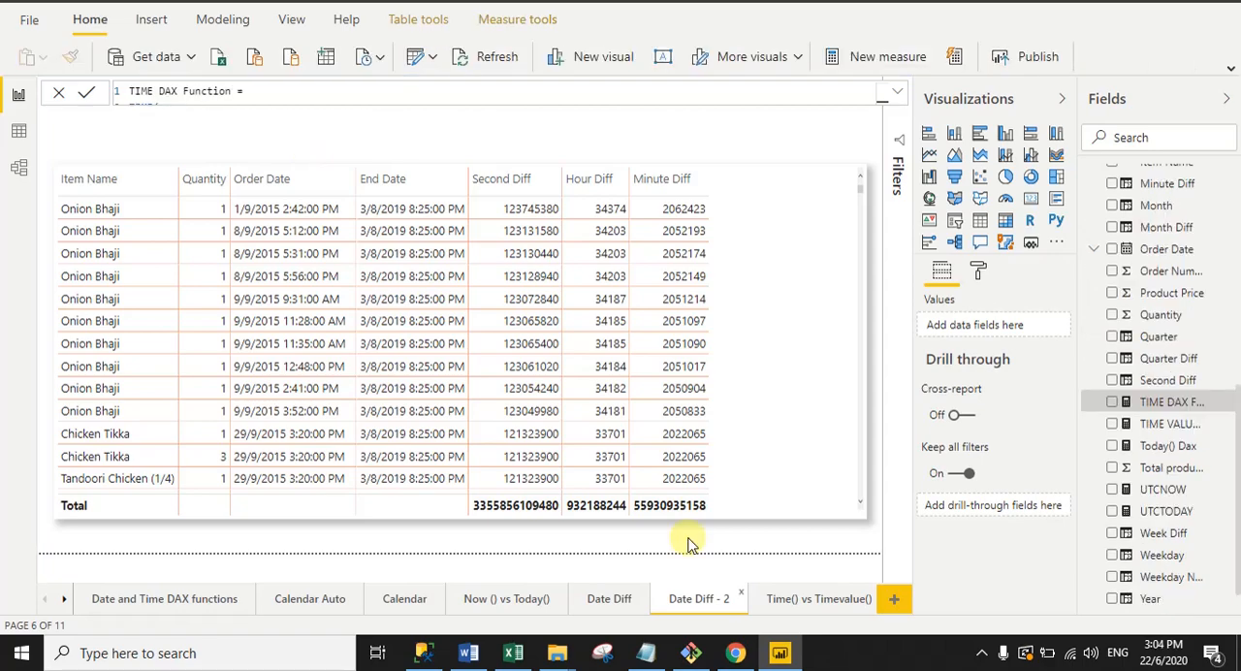
Step: On the Time() vs Timevalue() report page, examine the full TIME DAX Function formula, including its name, TIME function and hour argument, and collapse it
{"action": "left_click", "coordinate": [817, 599]}
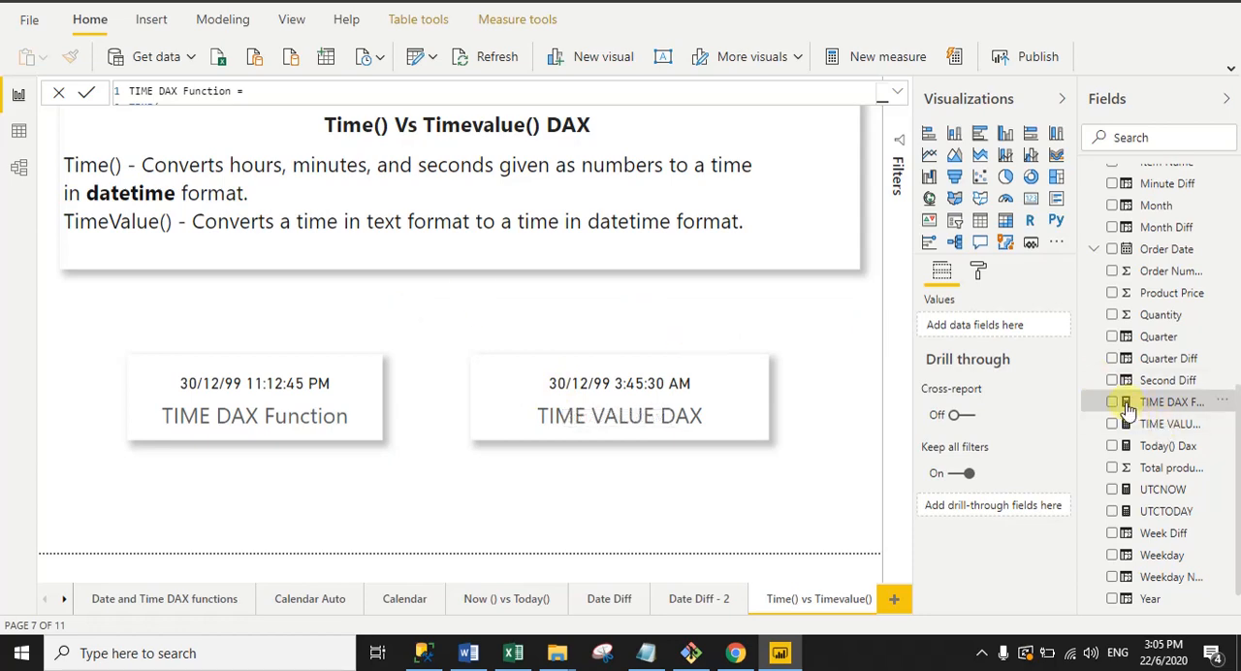
{"action": "left_click", "coordinate": [897, 93]}
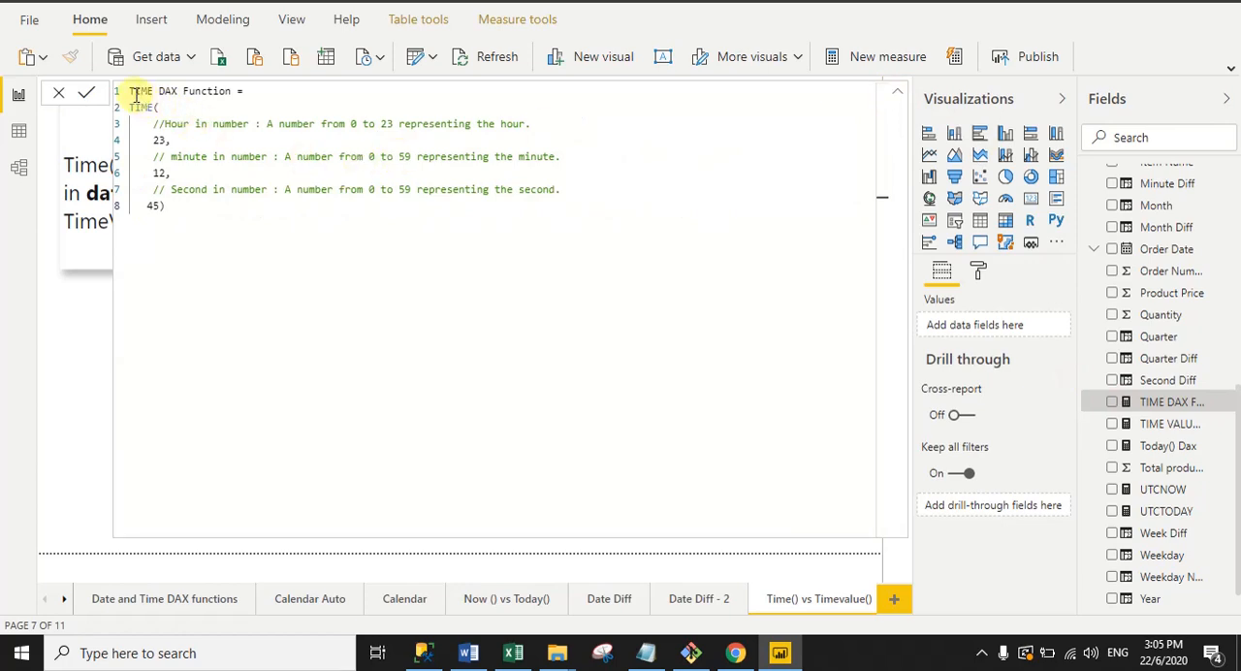
{"action": "left_click_drag", "start_coordinate": [130, 91], "coordinate": [235, 91]}
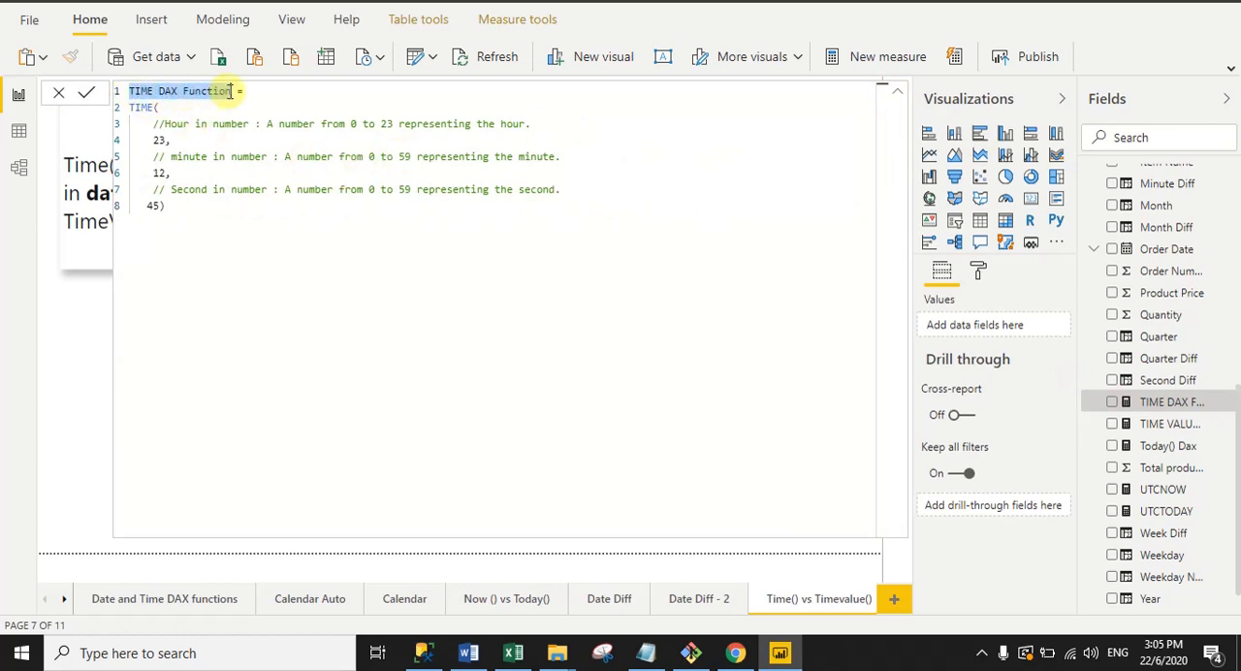
{"action": "left_click", "coordinate": [134, 108]}
{"action": "left_click_drag", "start_coordinate": [134, 107], "coordinate": [153, 108]}
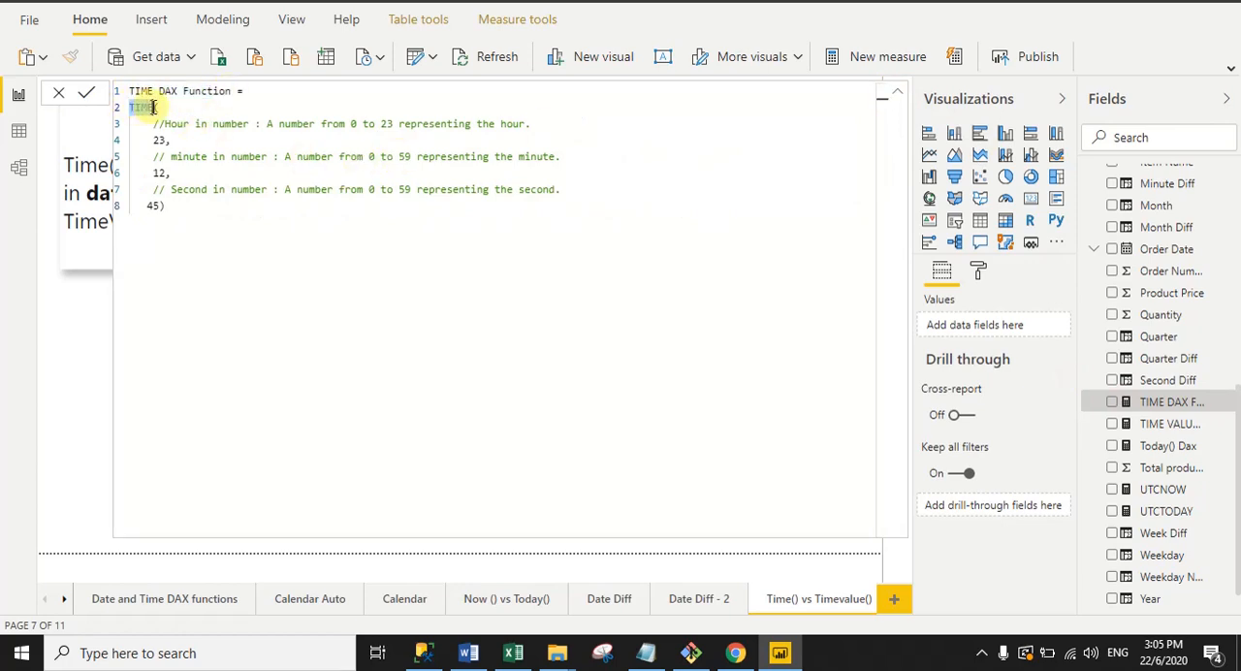
{"action": "left_click", "coordinate": [161, 108]}
{"action": "left_click", "coordinate": [171, 140]}
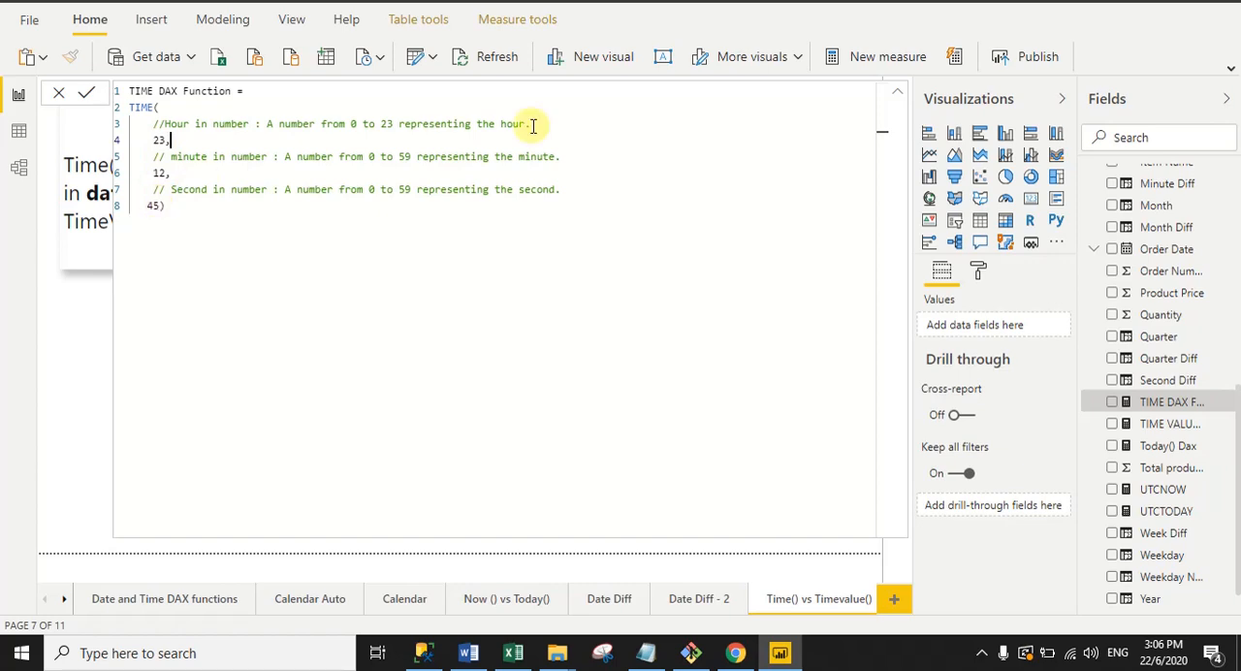
{"action": "left_click", "coordinate": [896, 94]}
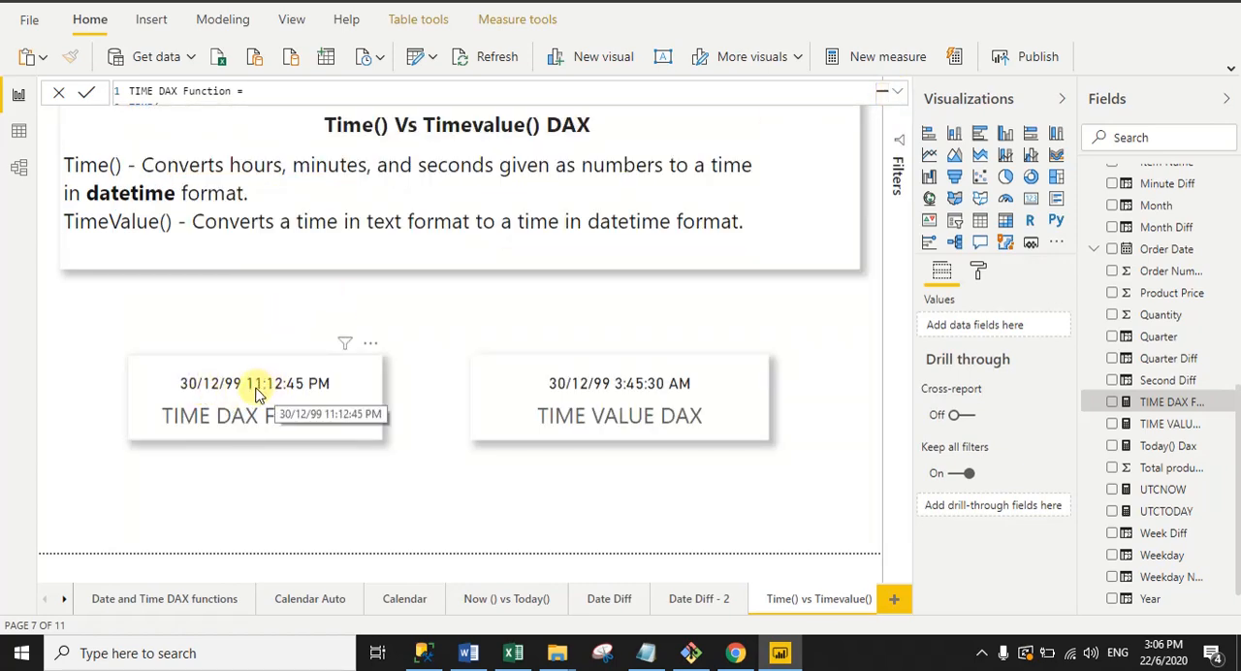
Step: Set the hour argument of the TIME DAX Function measure to 6 and collapse its formula to show the card
{"action": "left_click", "coordinate": [897, 94]}
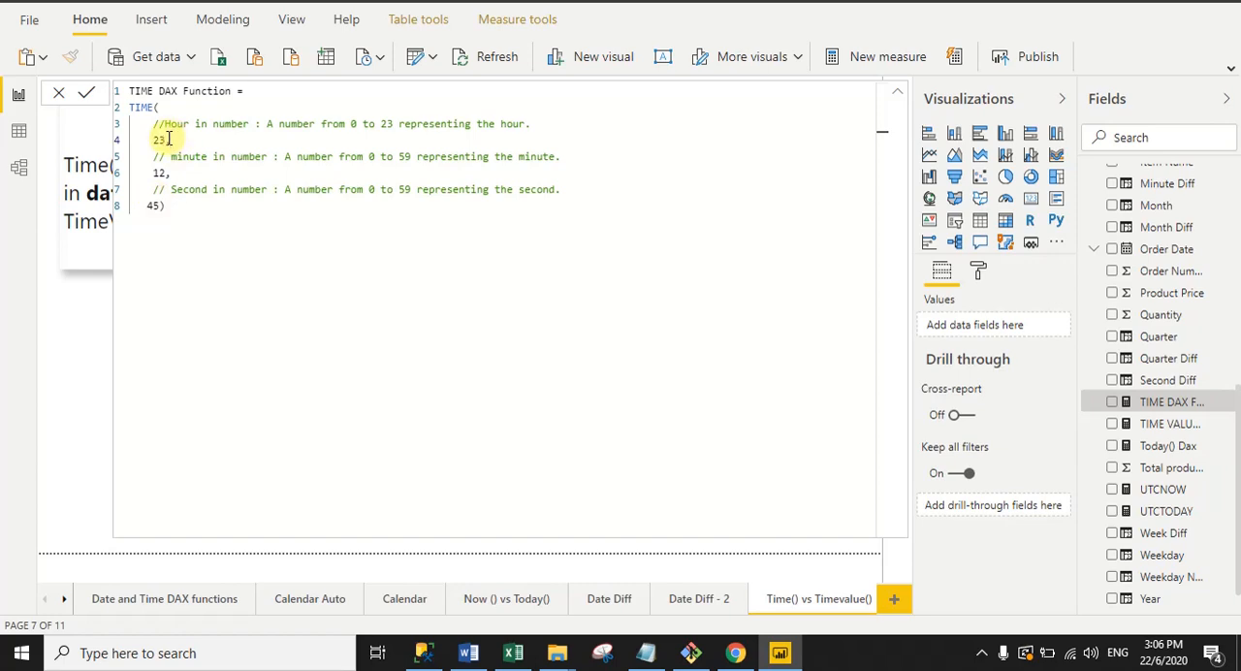
{"action": "left_click", "coordinate": [900, 95]}
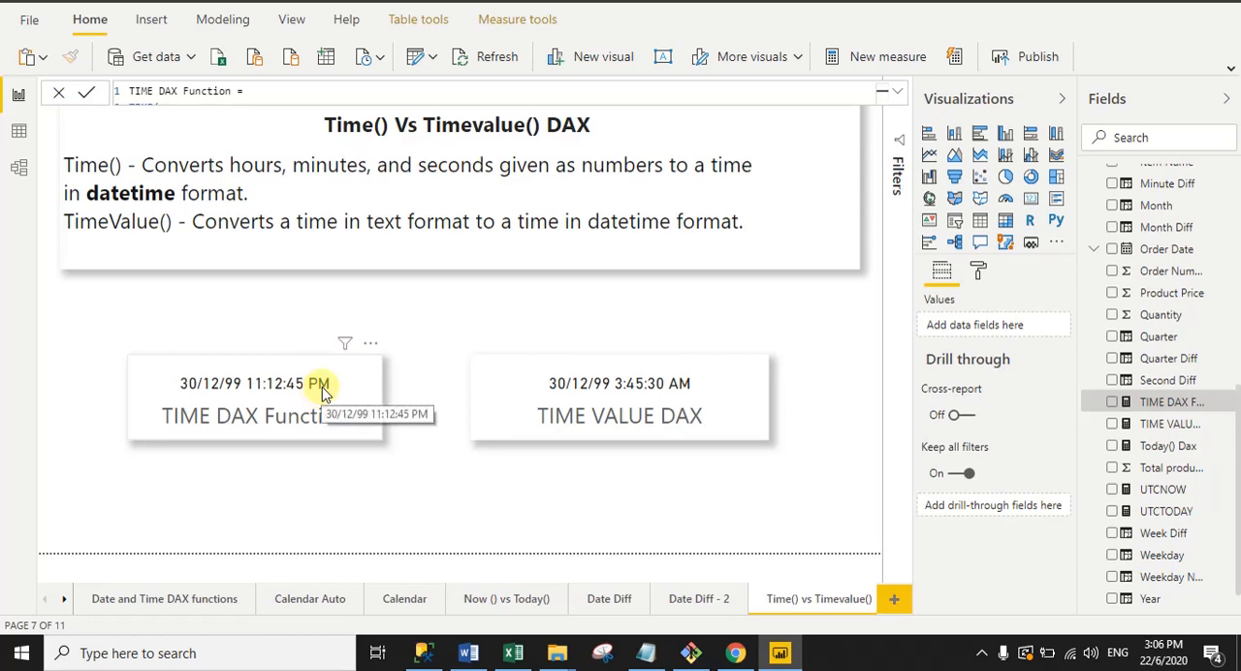
{"action": "left_click", "coordinate": [899, 95]}
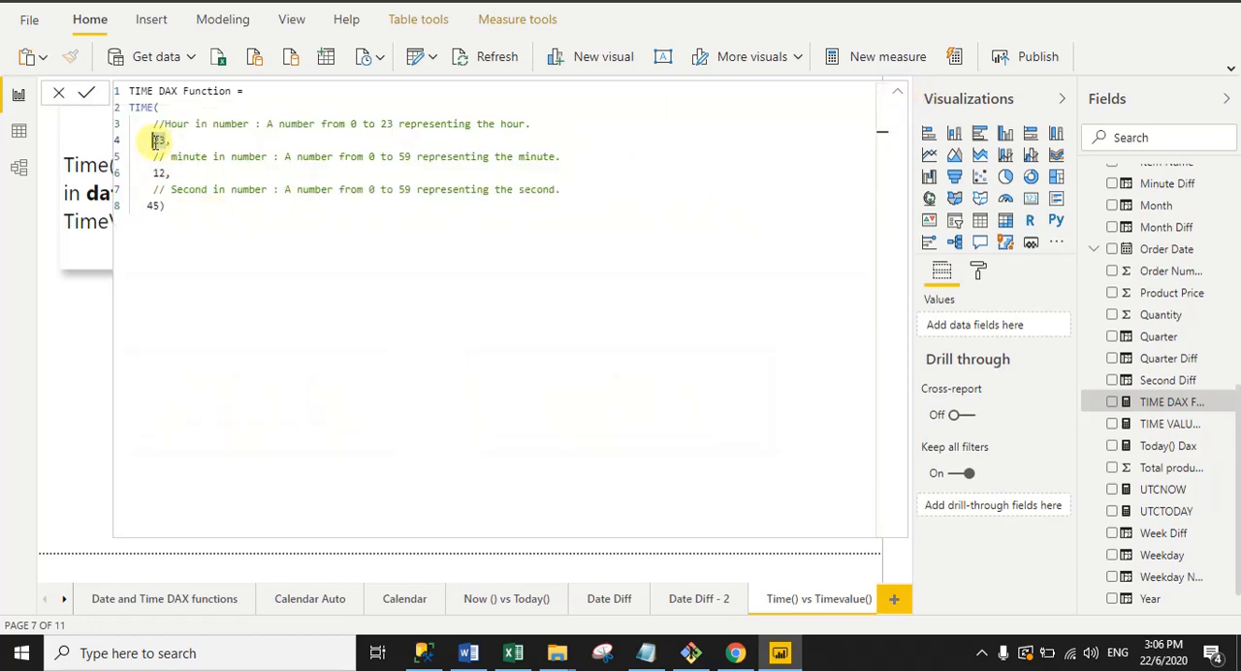
{"action": "type", "text": "6,"}
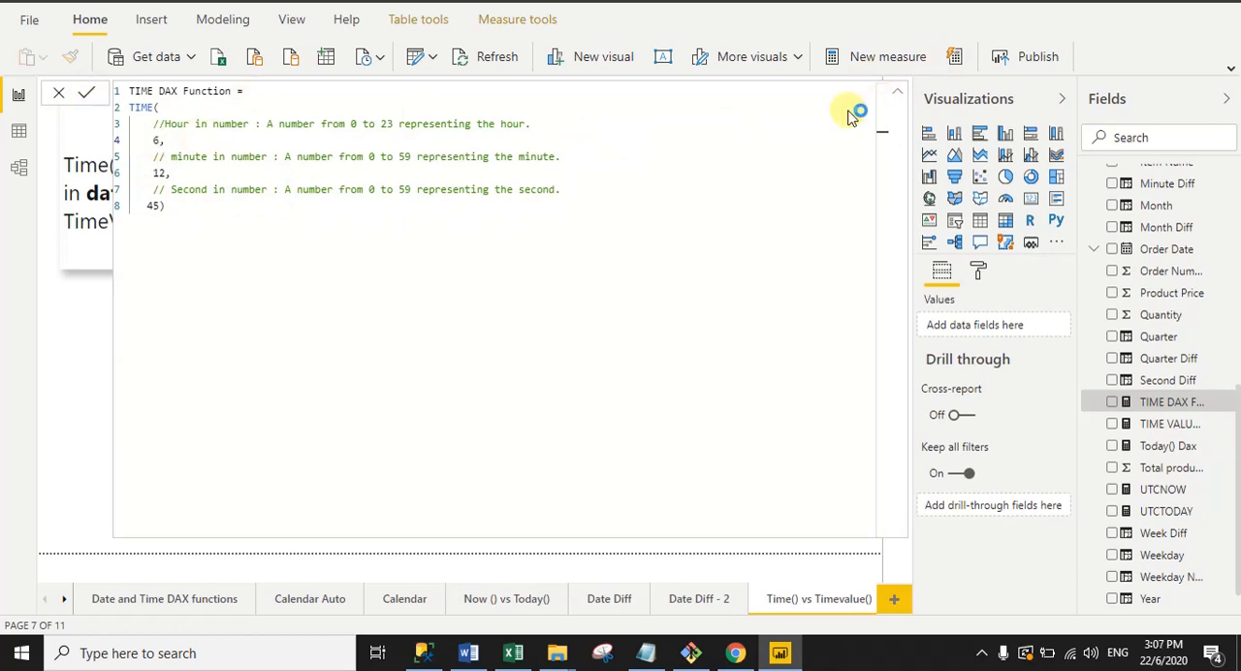
{"action": "left_click", "coordinate": [249, 227]}
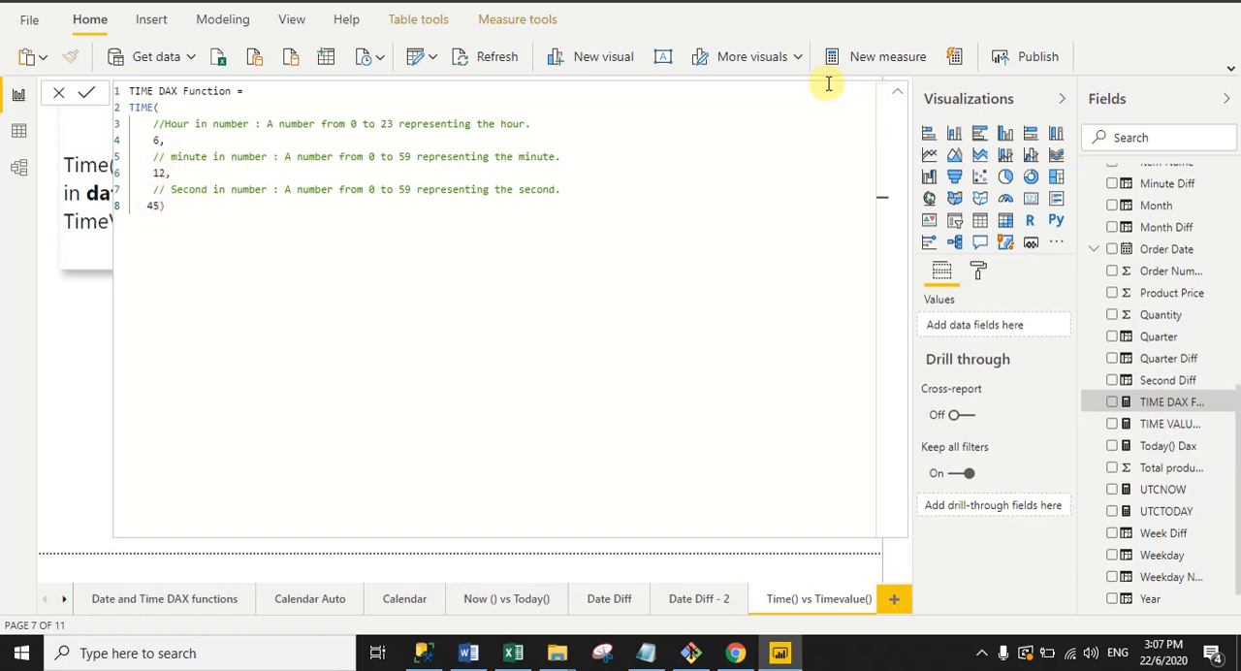
{"action": "left_click", "coordinate": [898, 95]}
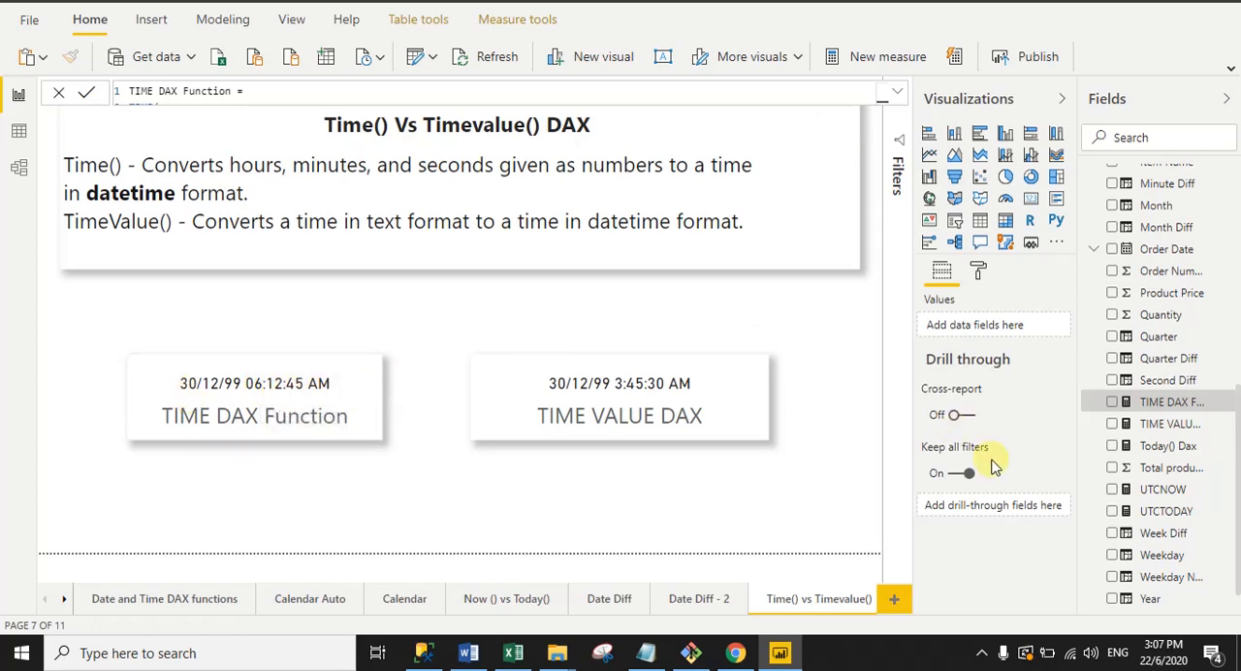
Step: Display the full formula of the TIME VALUE DAX measure in restaurantOrders
{"action": "left_click", "coordinate": [1130, 427]}
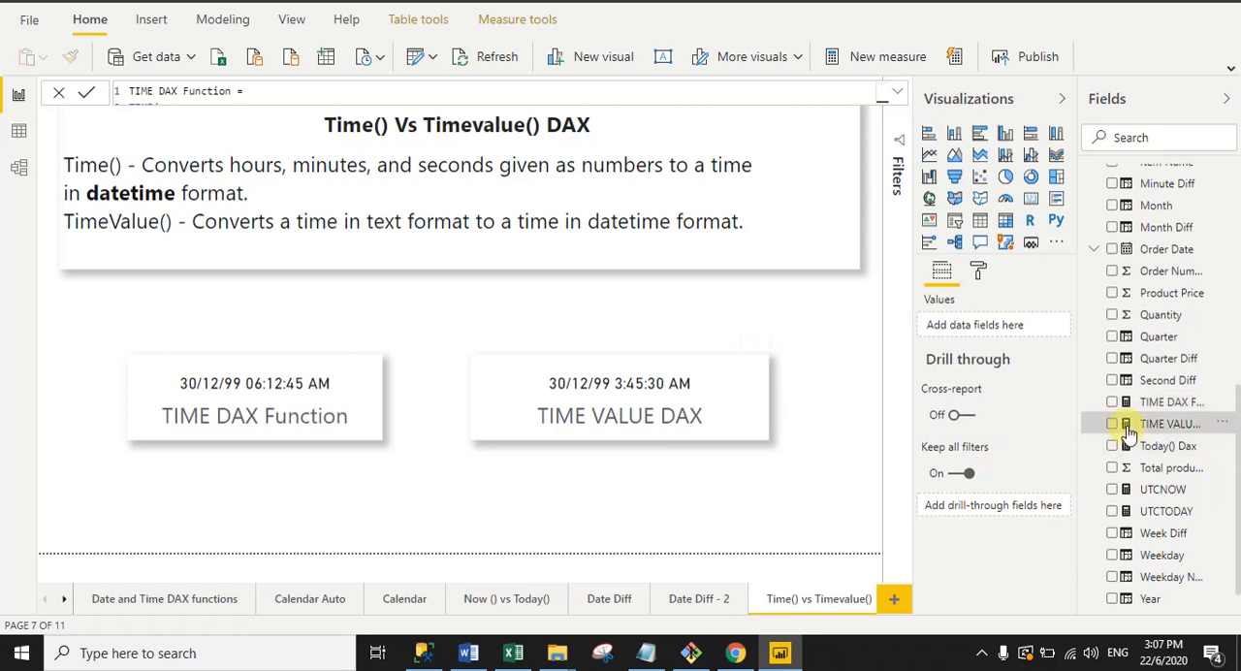
{"action": "left_click", "coordinate": [897, 92]}
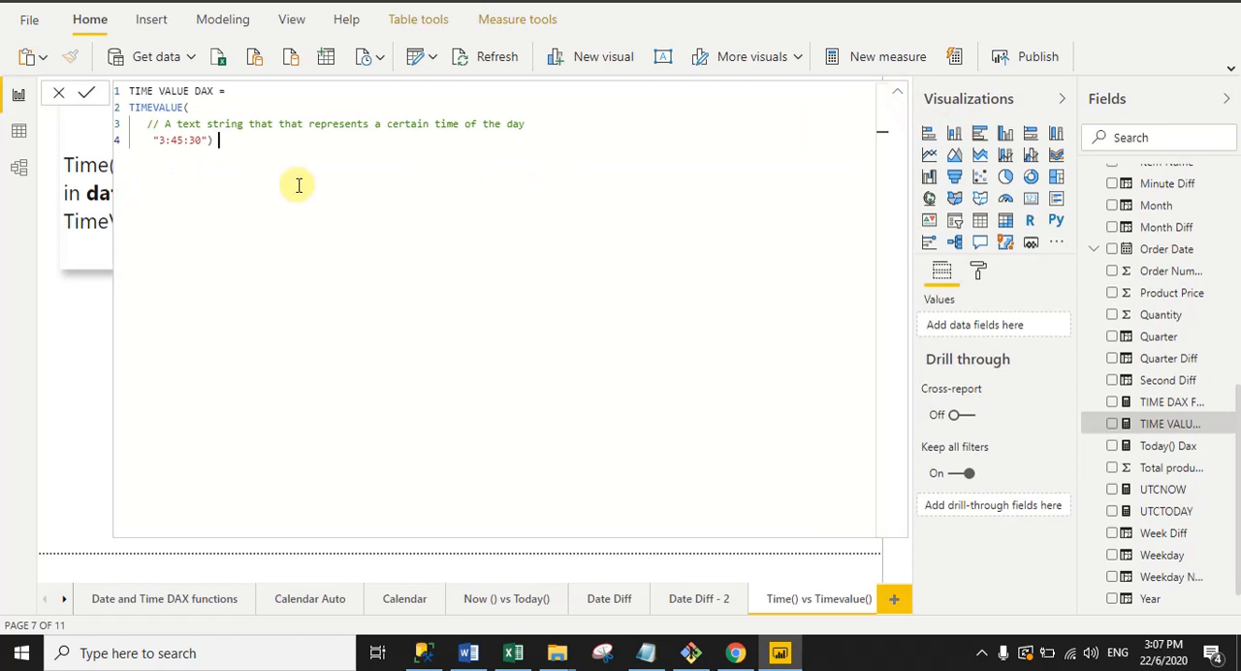
Step: Examine the time text string argument in the TIME VALUE DAX formula and collapse the formula to view its card
{"action": "left_click_drag", "start_coordinate": [164, 141], "coordinate": [201, 141]}
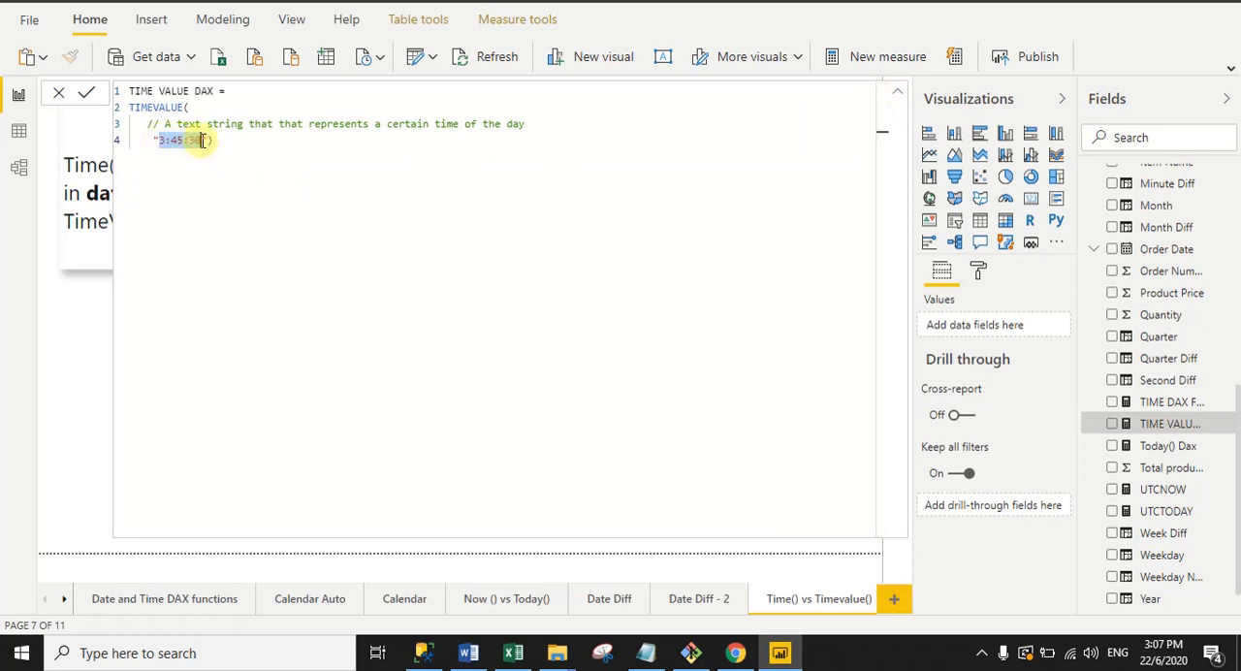
{"action": "left_click", "coordinate": [197, 172]}
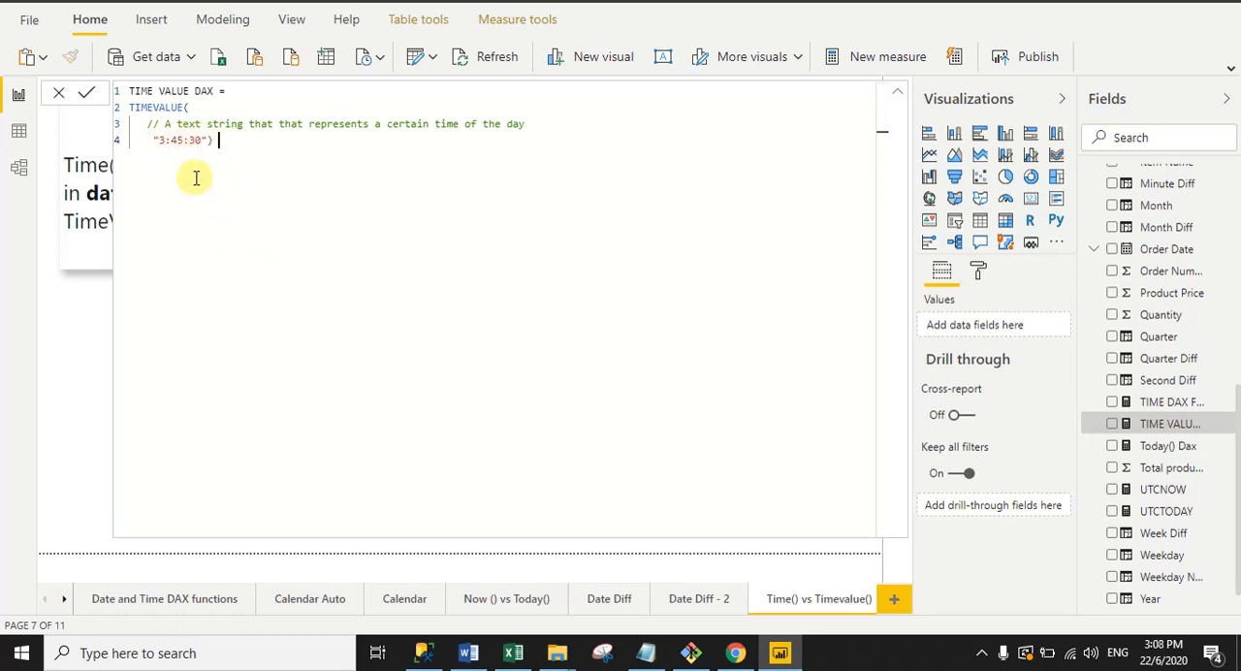
{"action": "left_click", "coordinate": [897, 93]}
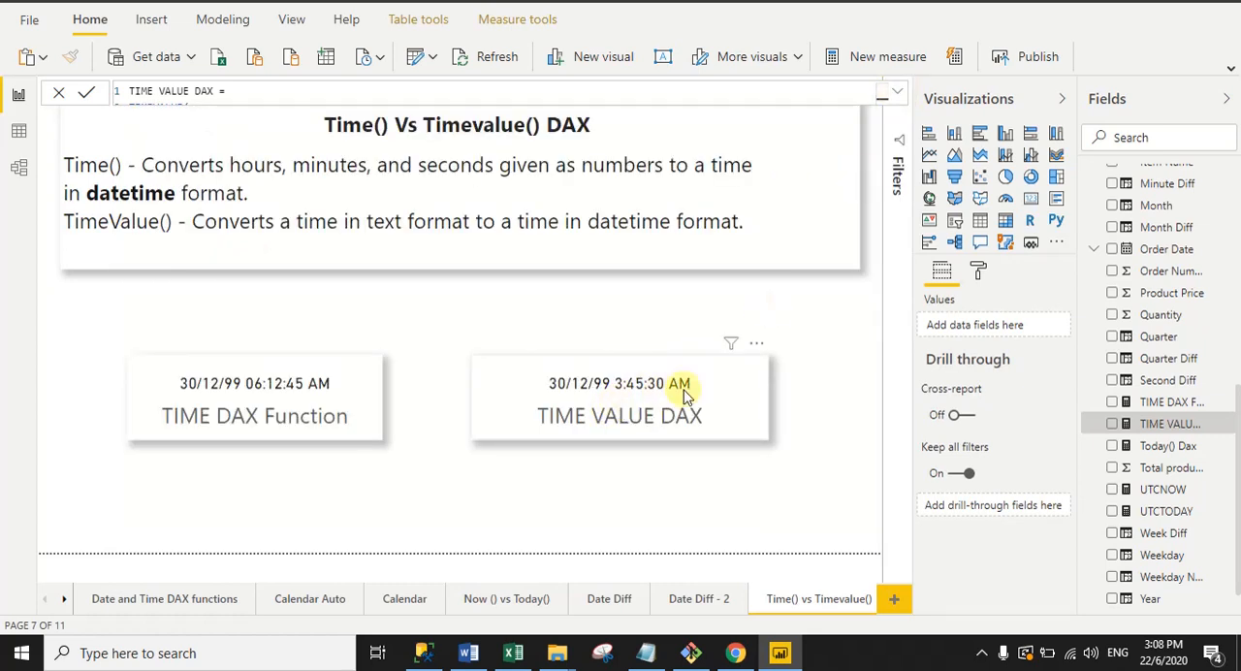
Step: Set the TIMEVALUE text string in the TIME VALUE DAX measure to "23:45:30", and collapse the formula to show the card
{"action": "left_click", "coordinate": [898, 95]}
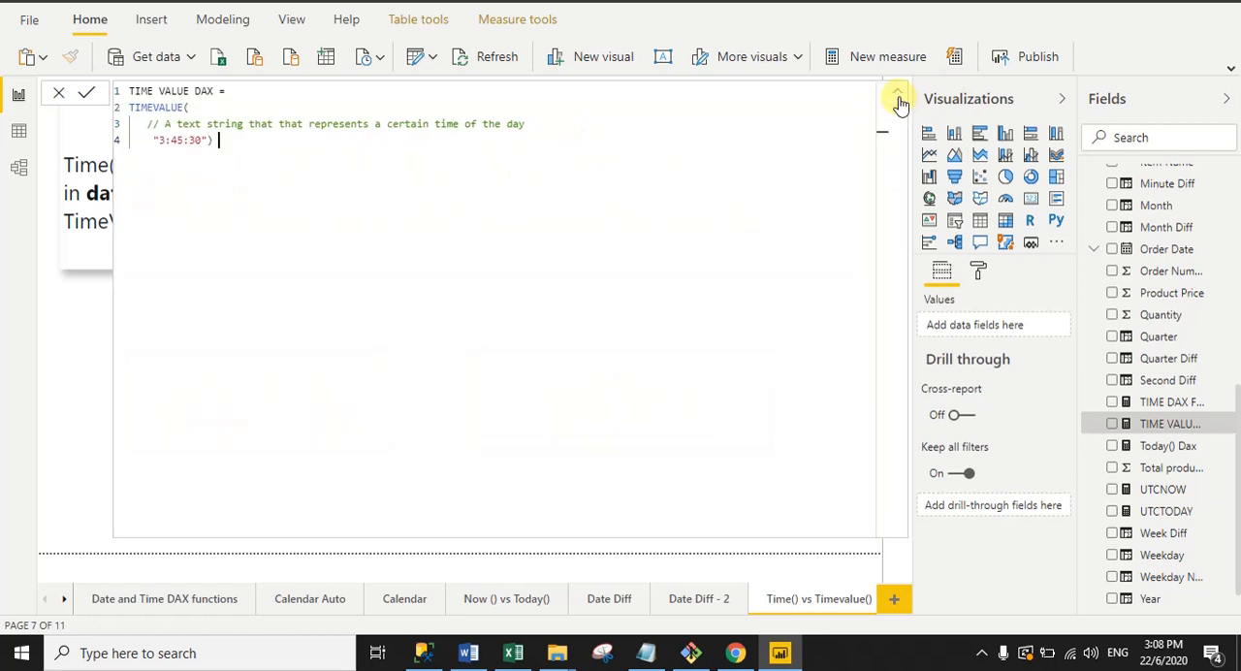
{"action": "left_click", "coordinate": [159, 141]}
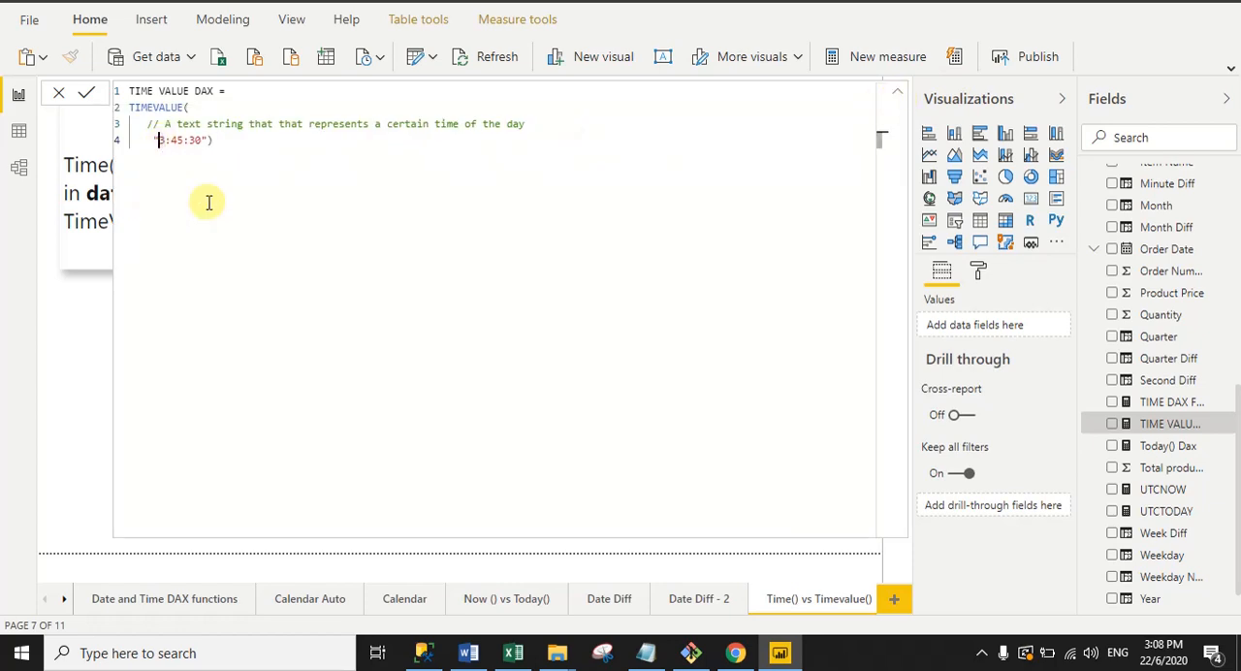
{"action": "type", "text": "2"}
{"action": "left_click", "coordinate": [898, 98]}
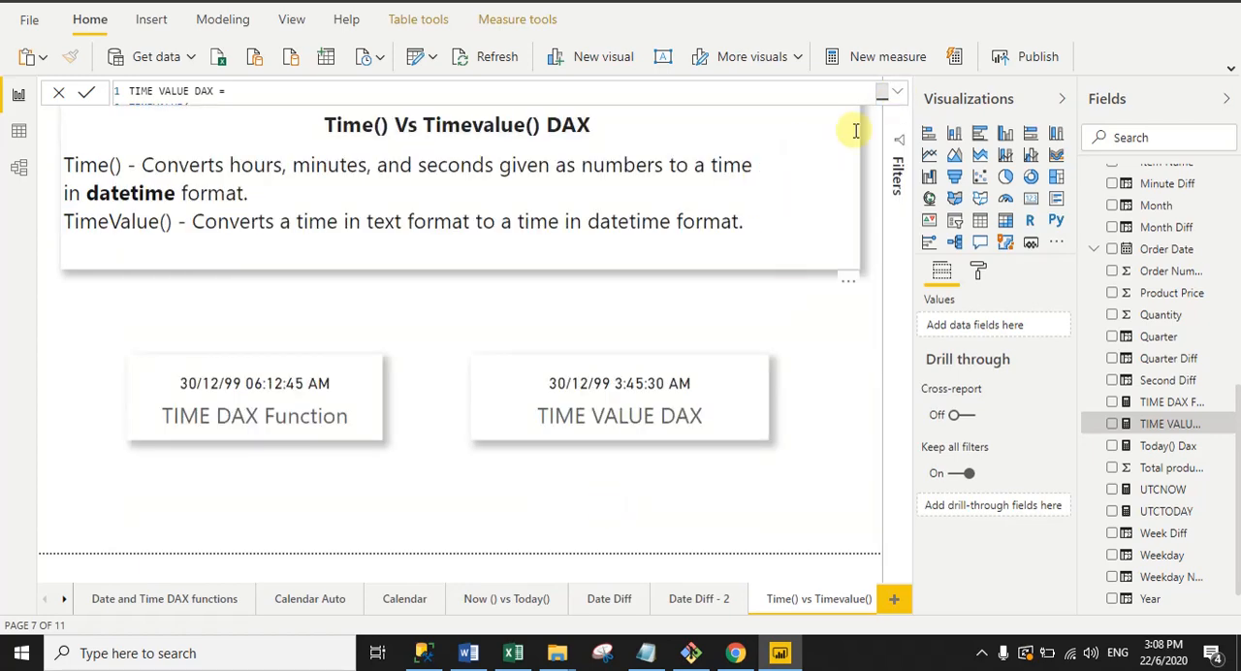
{"action": "left_click", "coordinate": [898, 97]}
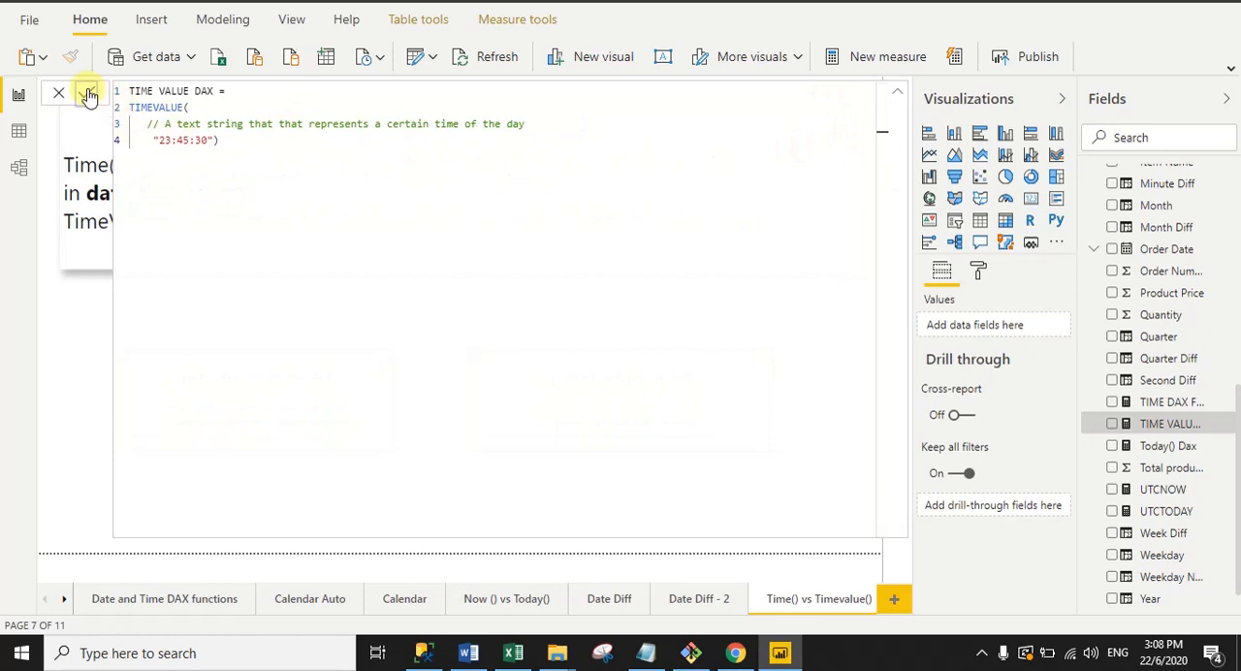
{"action": "left_click", "coordinate": [899, 98]}
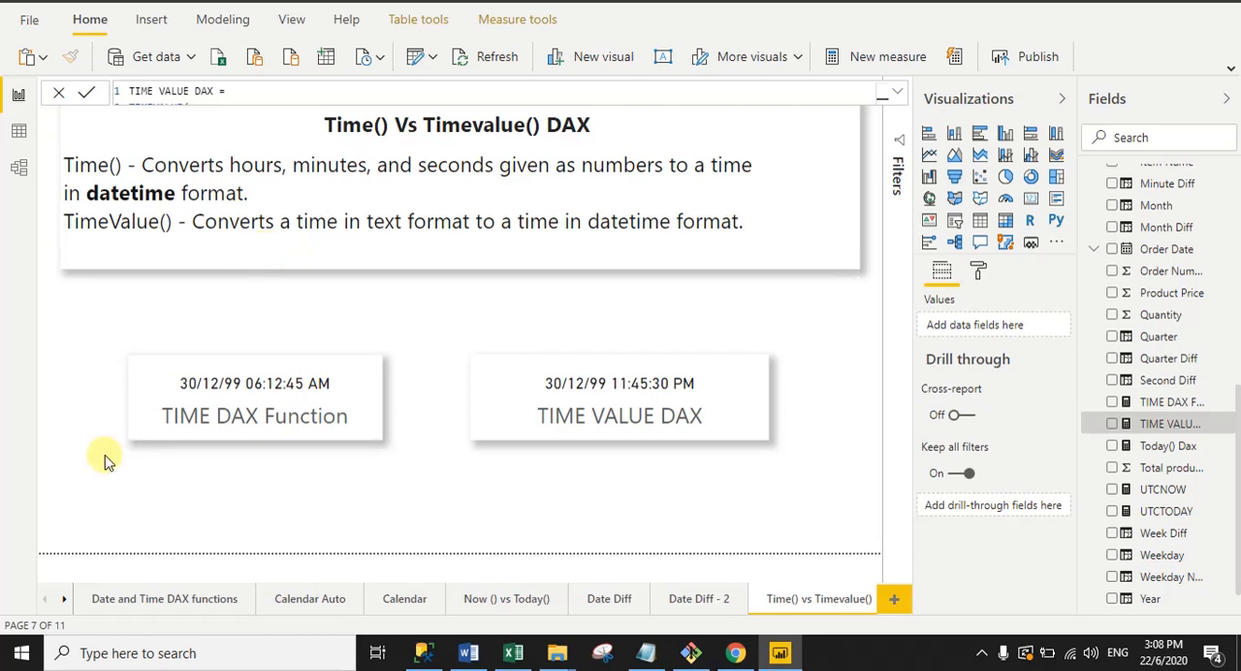
Step: Open the EDATE() vs EOMONTH report page, and switch to the Excel workbook to show the Edate example on Sheet4
{"action": "left_click", "coordinate": [63, 598]}
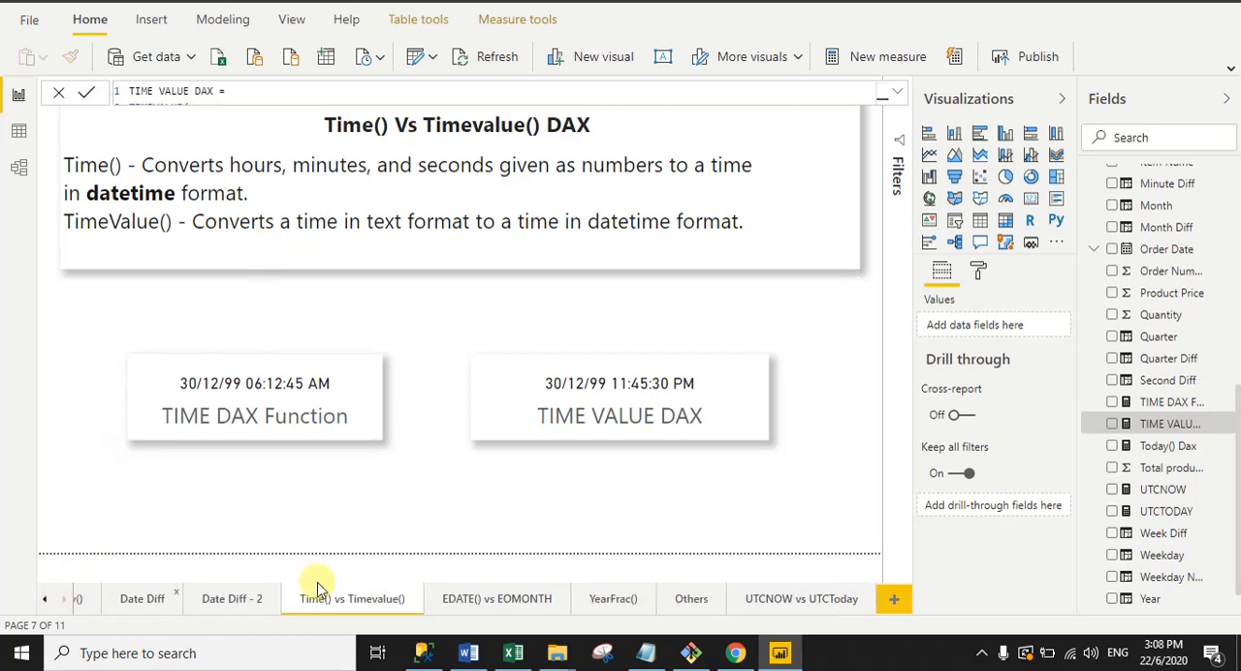
{"action": "left_click", "coordinate": [508, 599]}
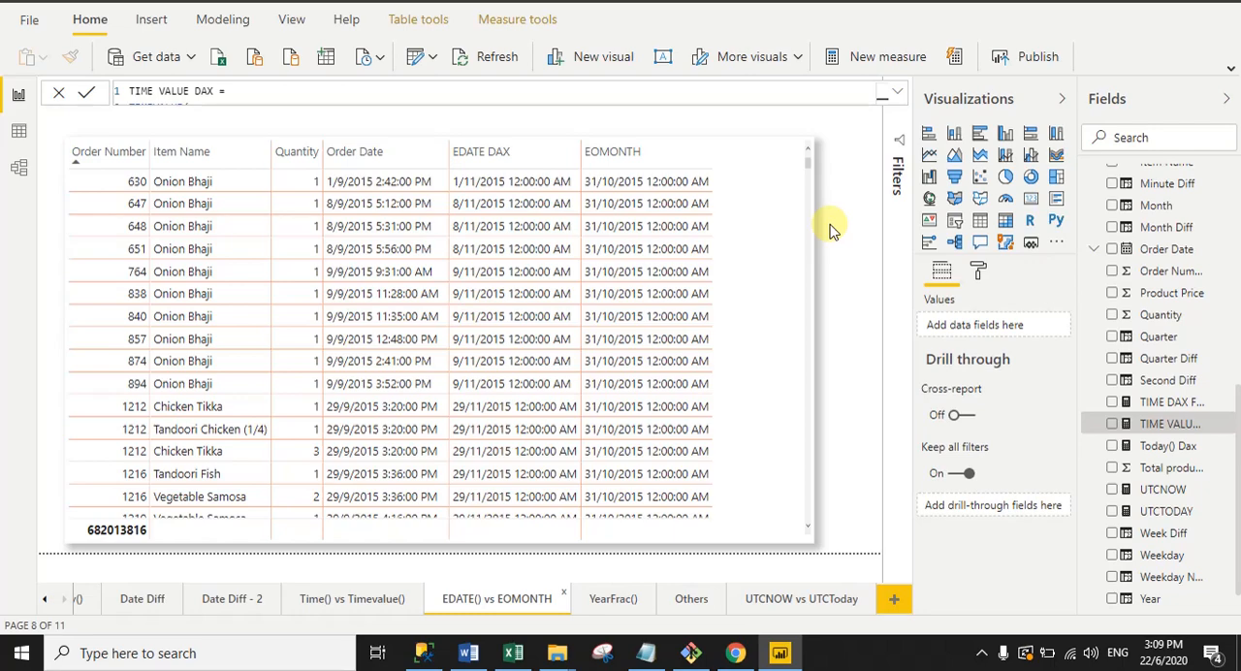
{"action": "left_click", "coordinate": [514, 653]}
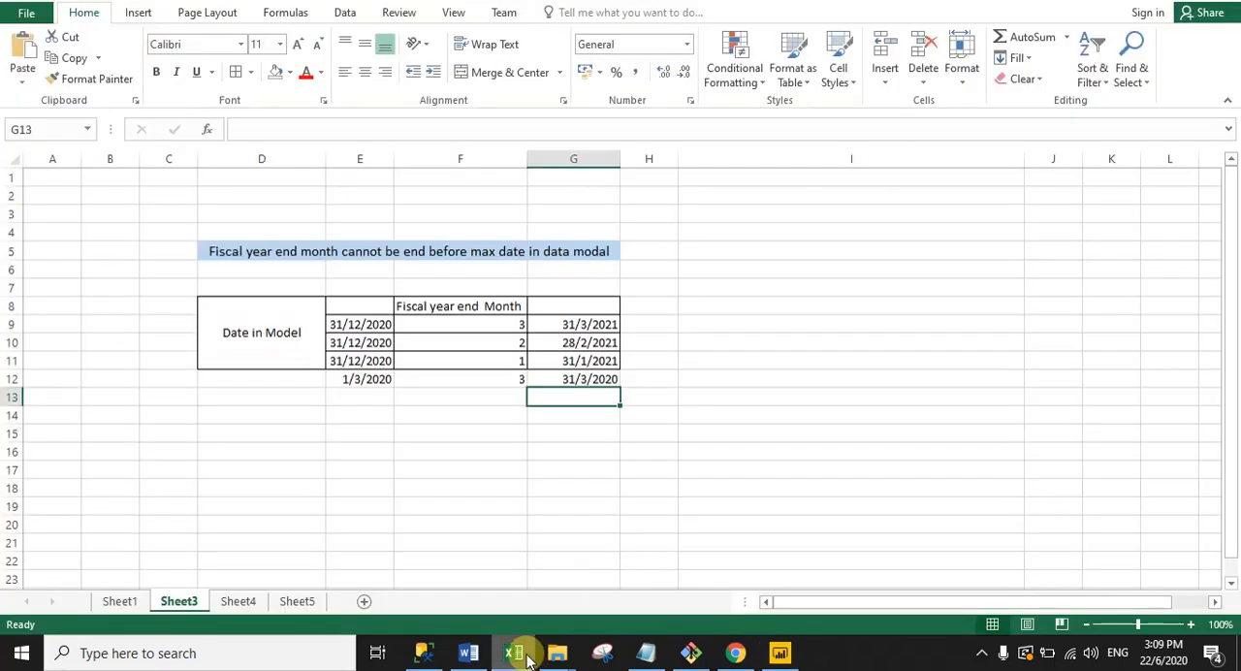
{"action": "left_click", "coordinate": [235, 601]}
{"action": "left_click", "coordinate": [587, 424]}
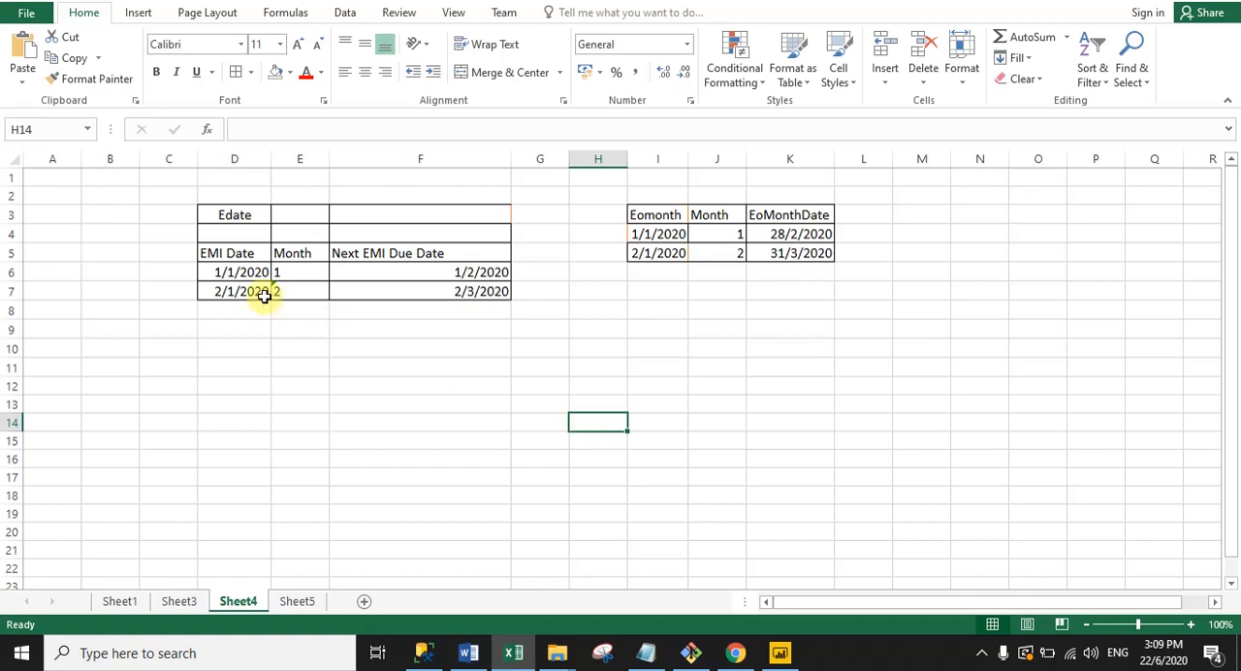
Step: Examine the Edate example on Sheet4 row by row, comparing the EMI Date, Month and Next EMI Due Date cells
{"action": "left_click", "coordinate": [233, 255]}
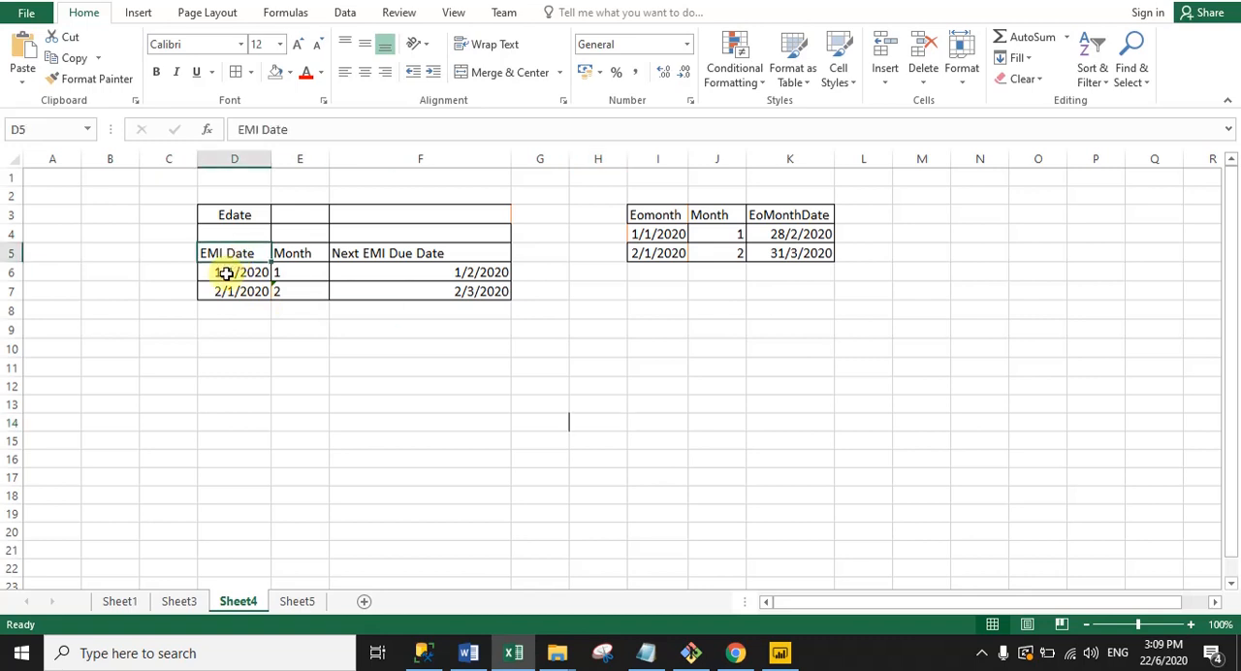
{"action": "left_click", "coordinate": [215, 276]}
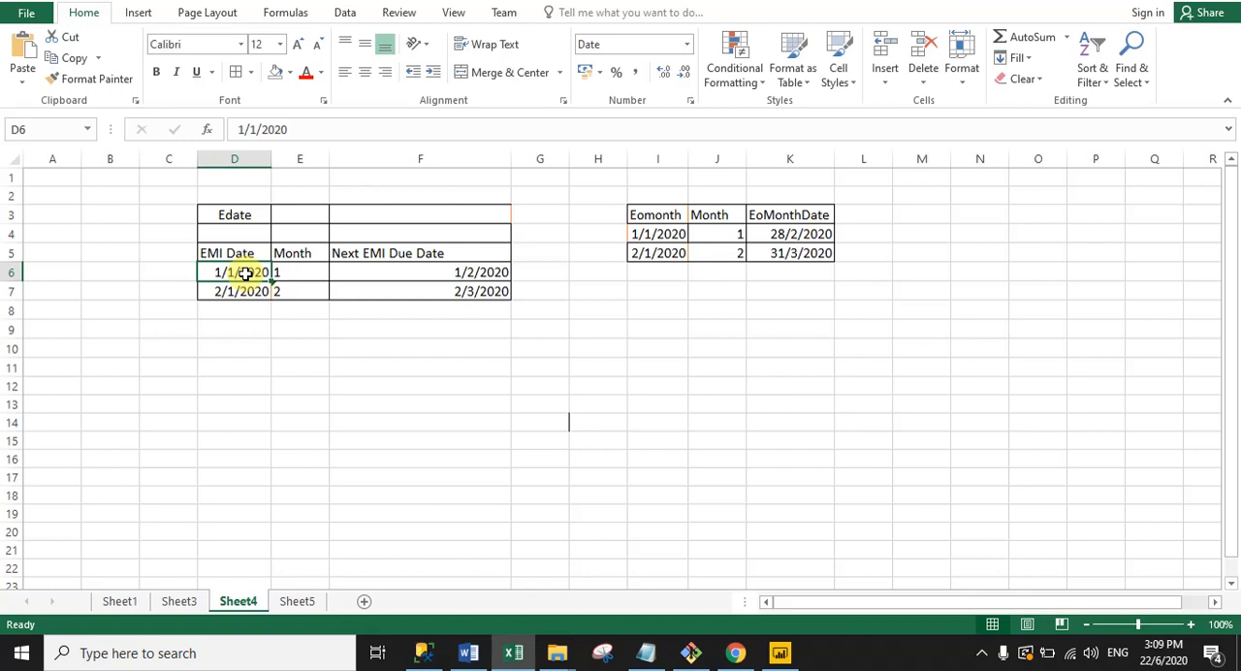
{"action": "left_click", "coordinate": [300, 271]}
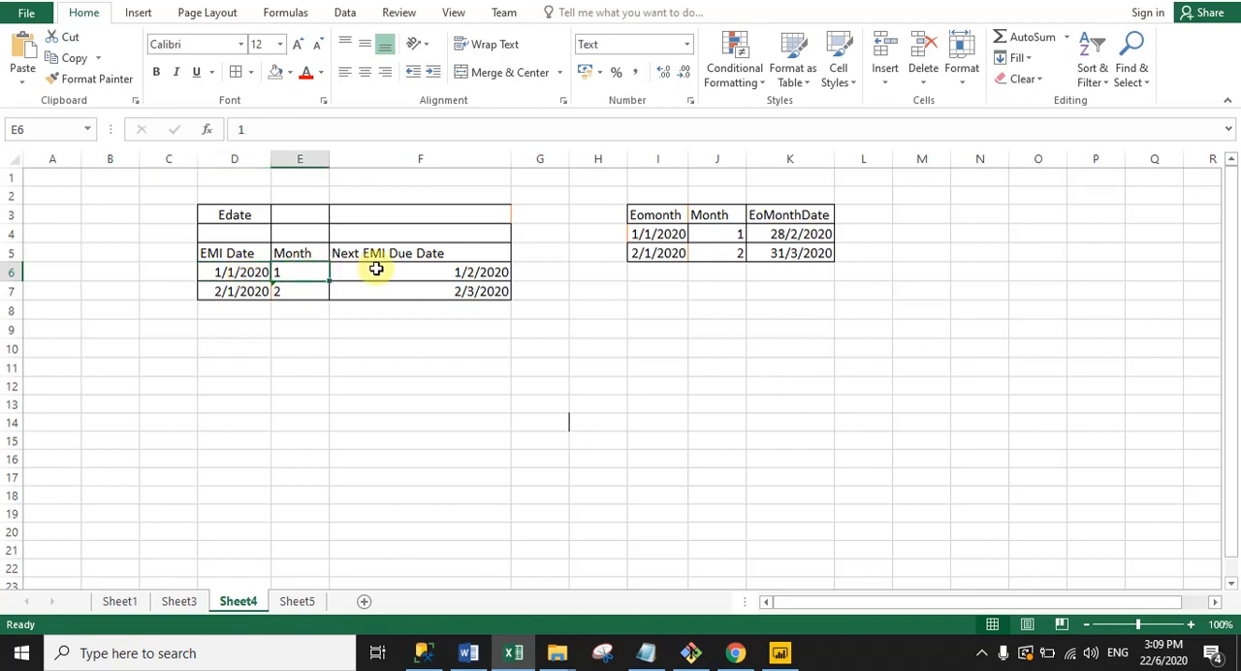
{"action": "left_click", "coordinate": [438, 270]}
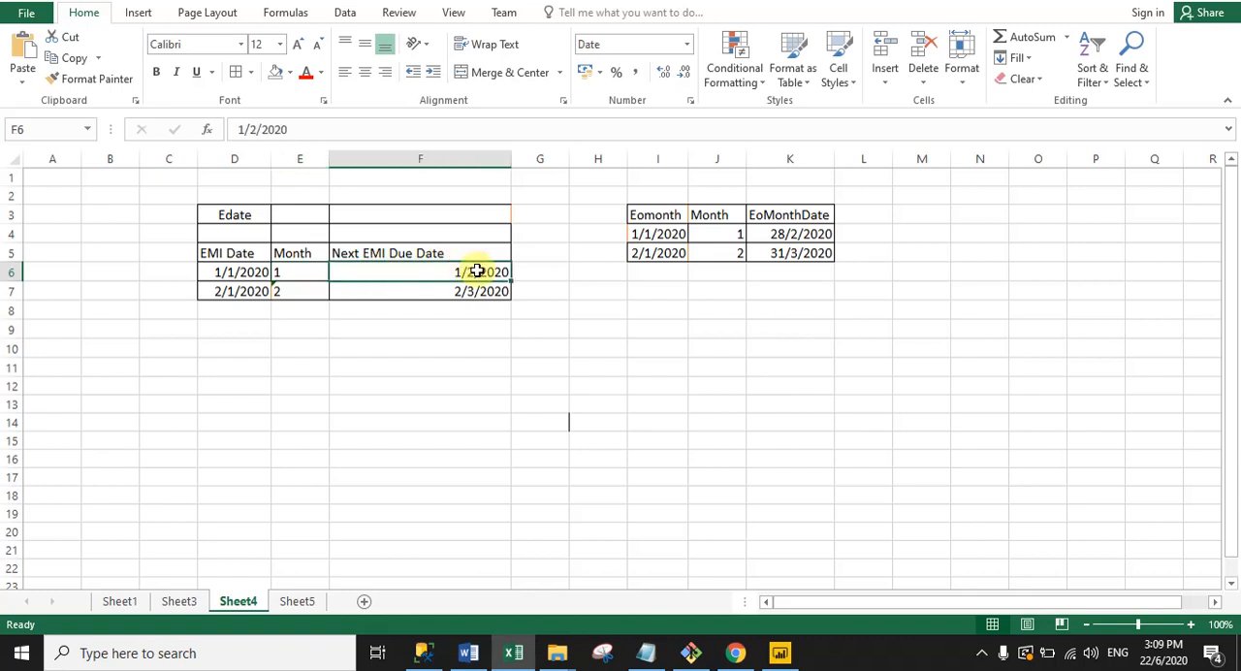
{"action": "left_click", "coordinate": [294, 271]}
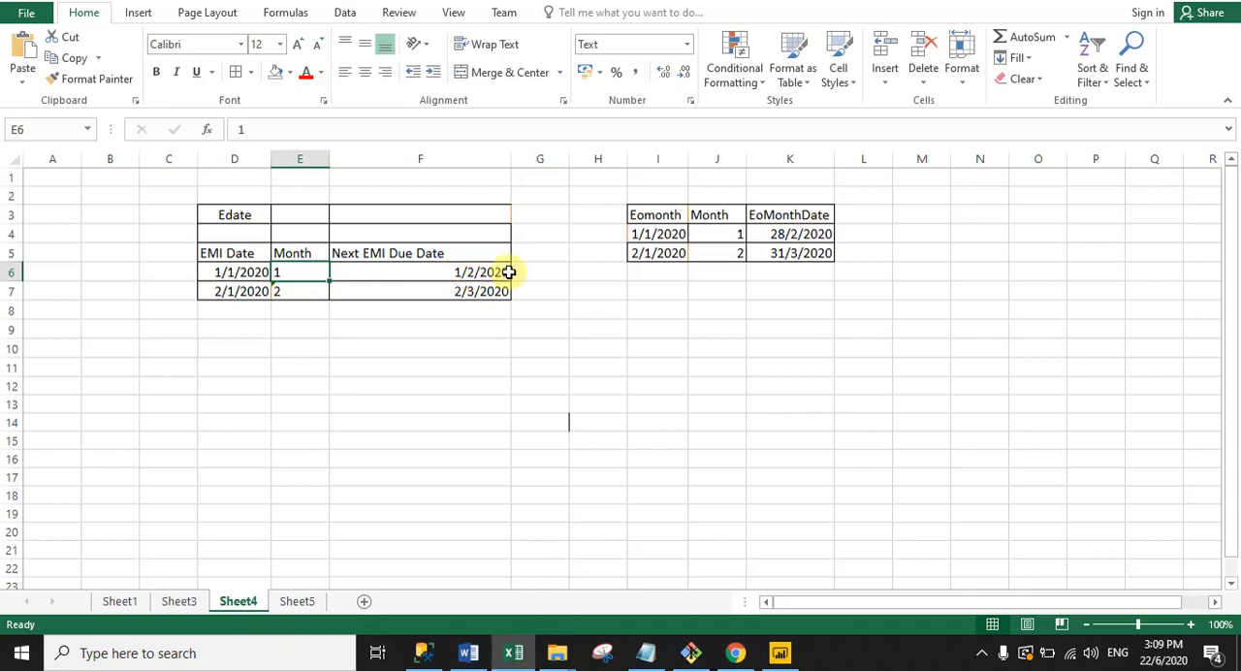
{"action": "left_click", "coordinate": [229, 292]}
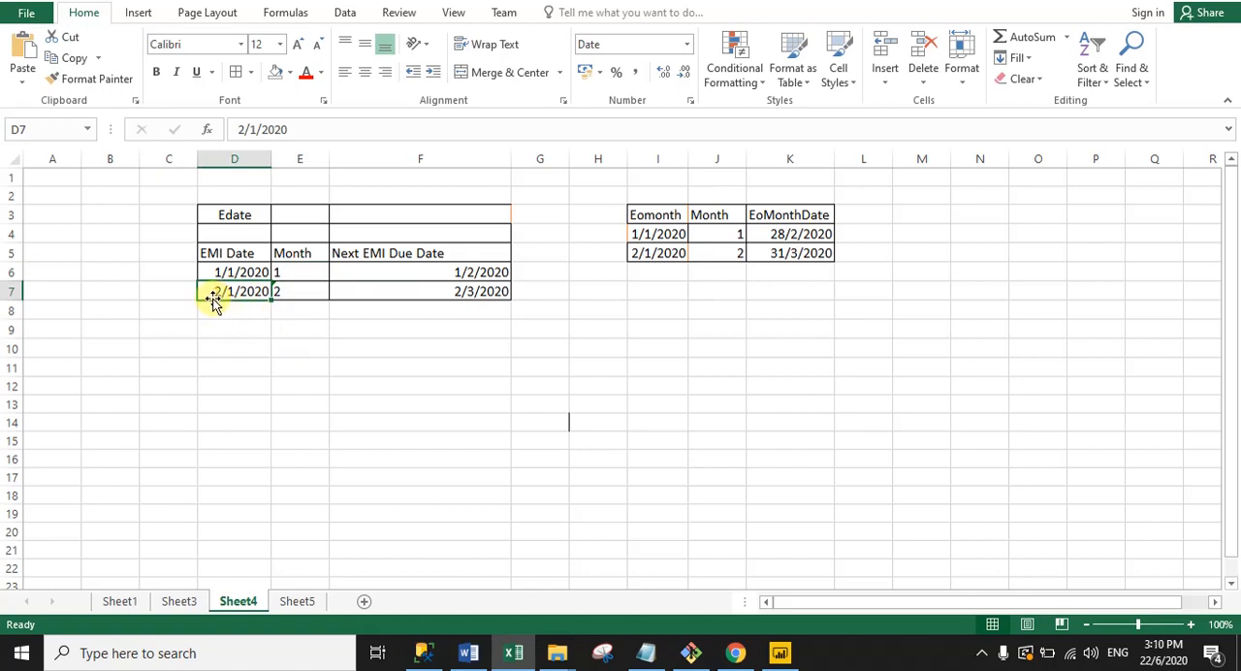
{"action": "left_click", "coordinate": [281, 290]}
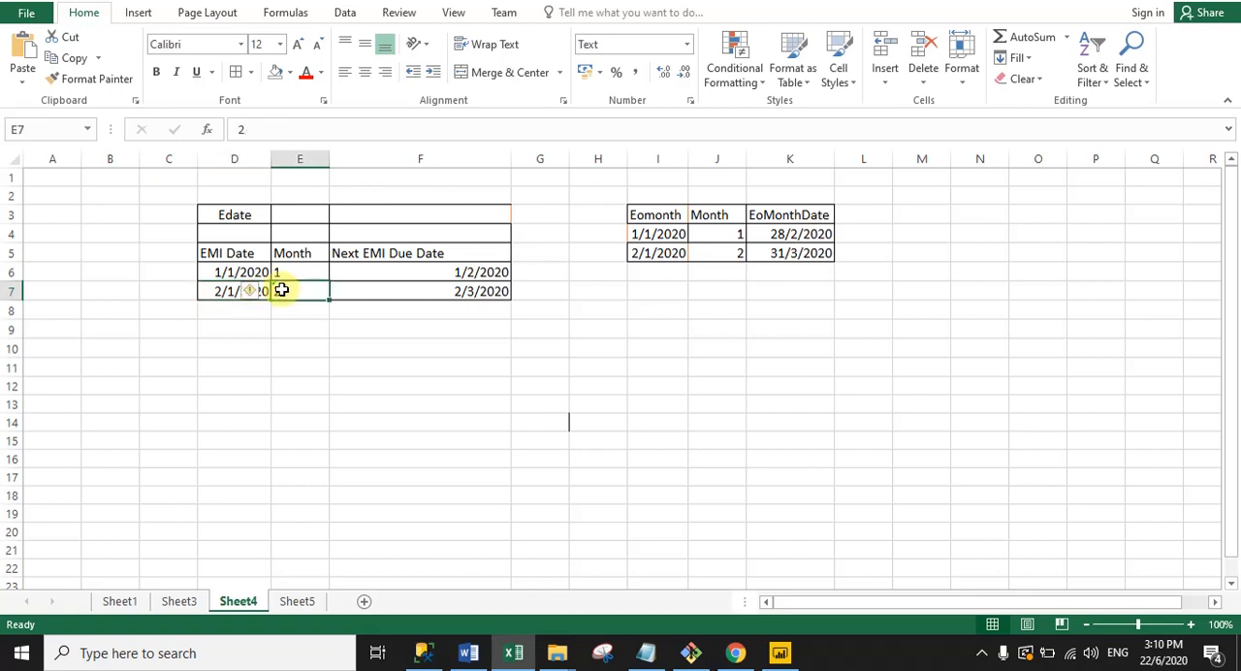
{"action": "left_click", "coordinate": [372, 288]}
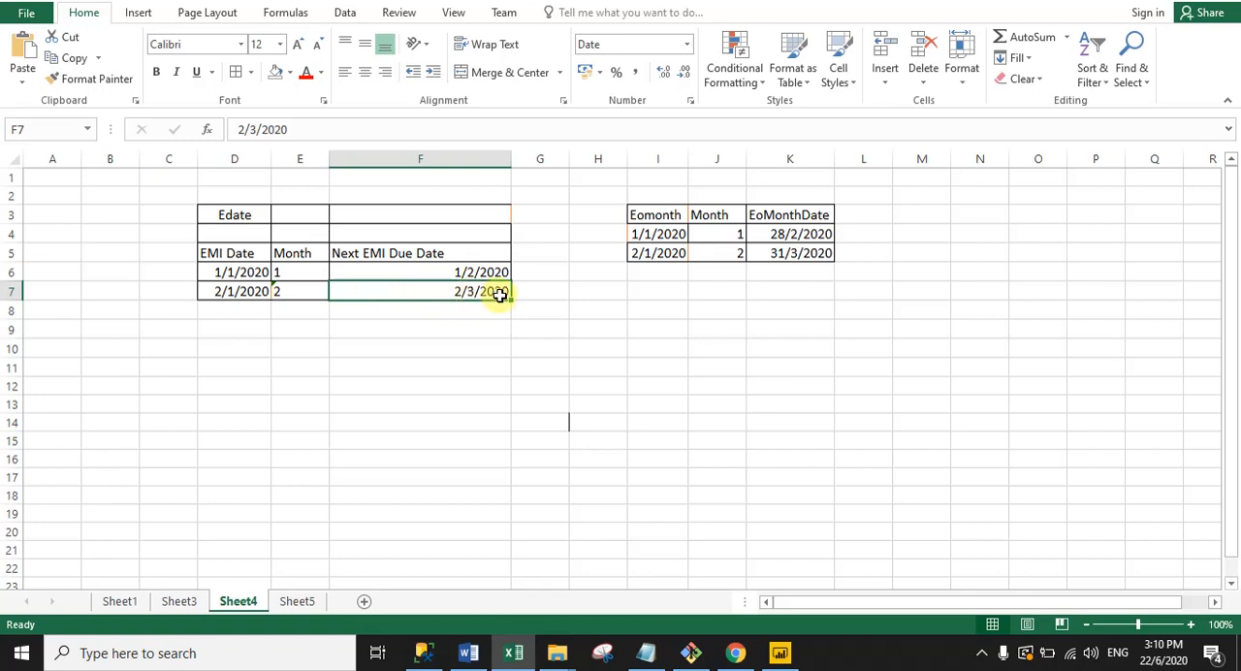
{"action": "left_click", "coordinate": [467, 345]}
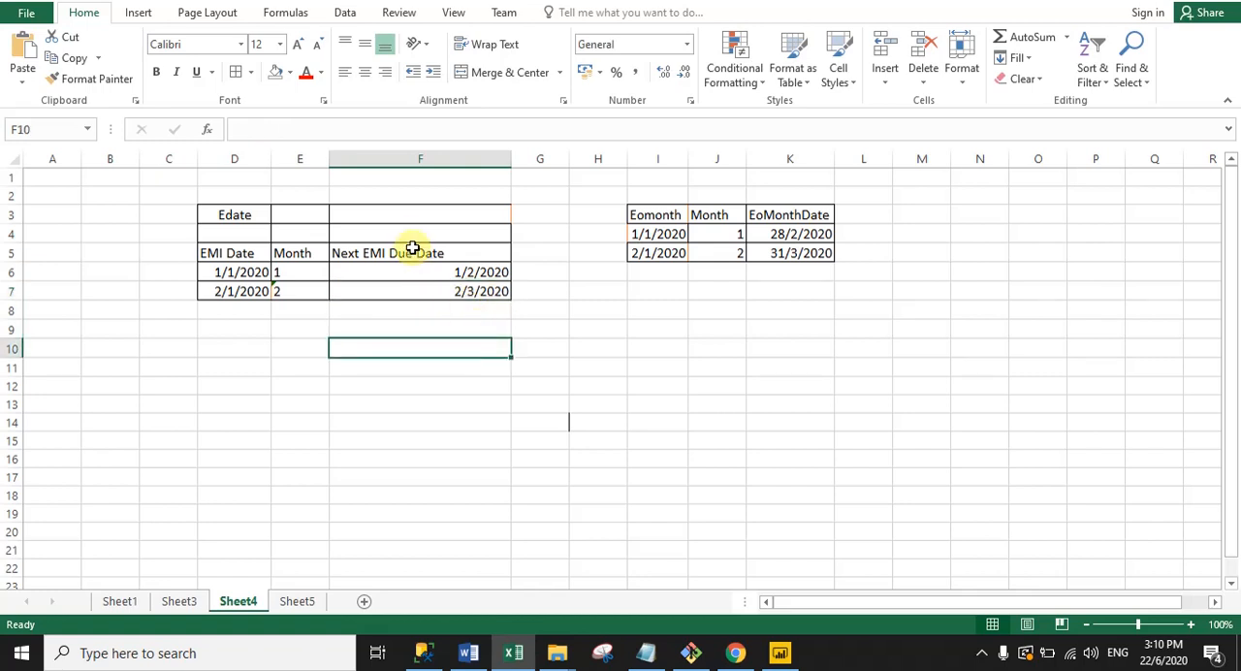
{"action": "left_click_drag", "start_coordinate": [407, 233], "coordinate": [410, 291]}
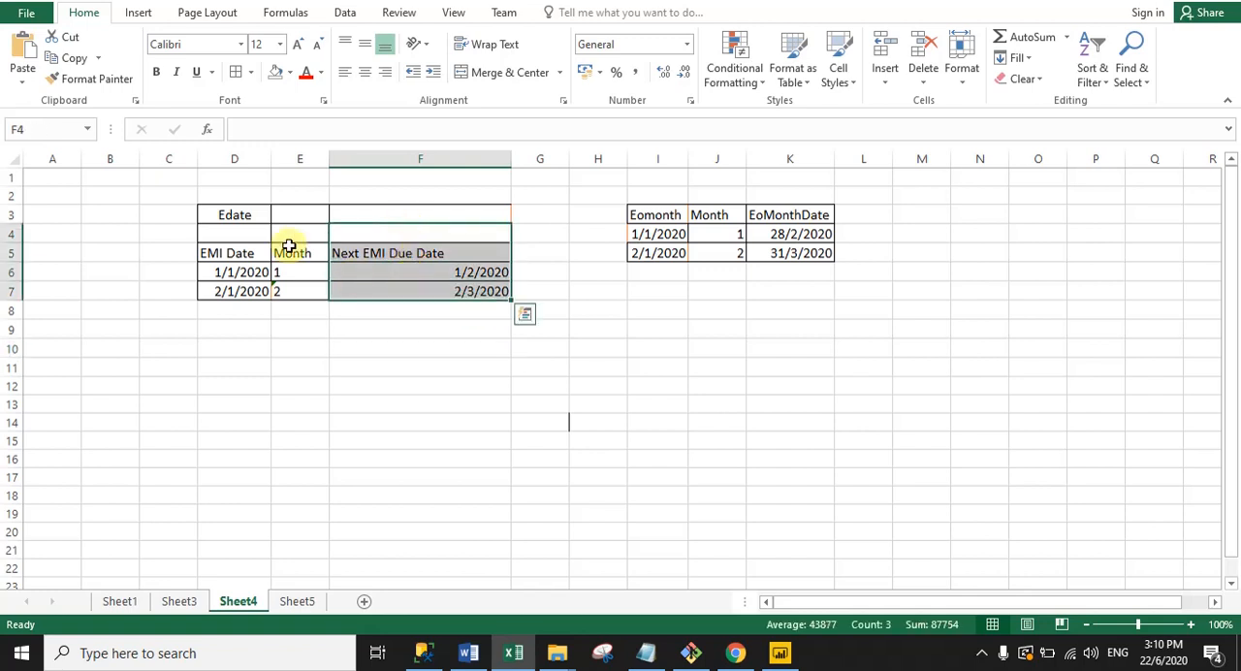
{"action": "left_click", "coordinate": [402, 373]}
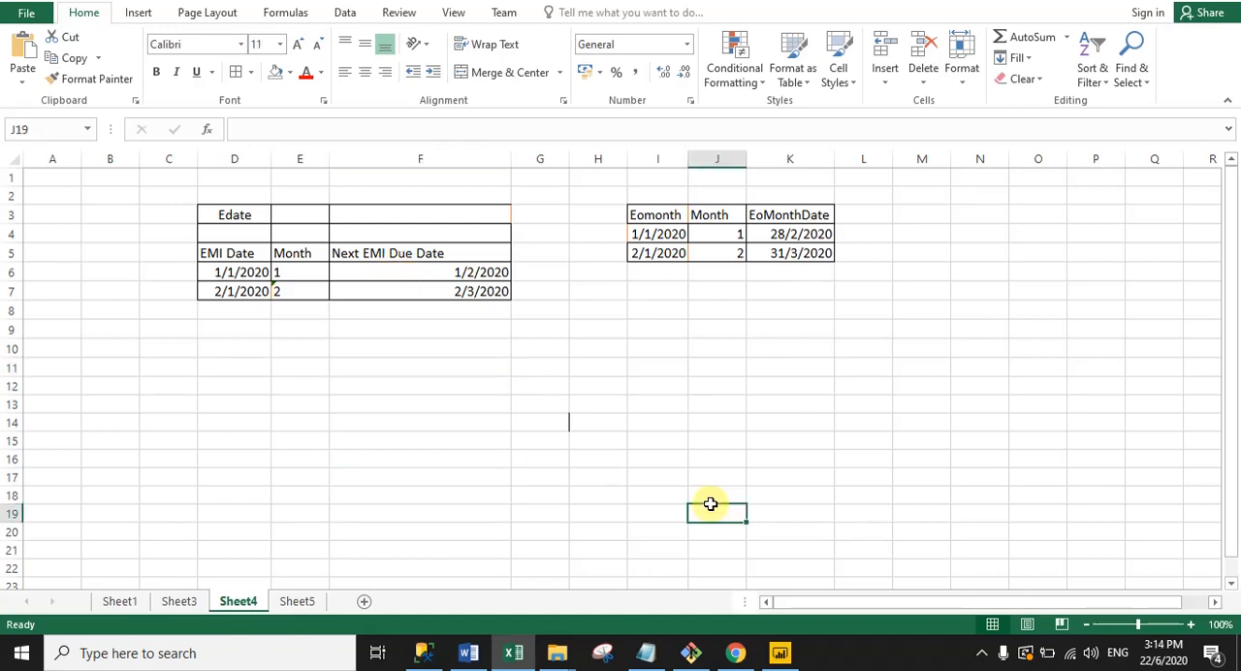
Step: Switch back to Power BI and examine the full formula of the EDATE DAX column, including its EDATE function and Order Date argument
{"action": "left_click", "coordinate": [780, 653]}
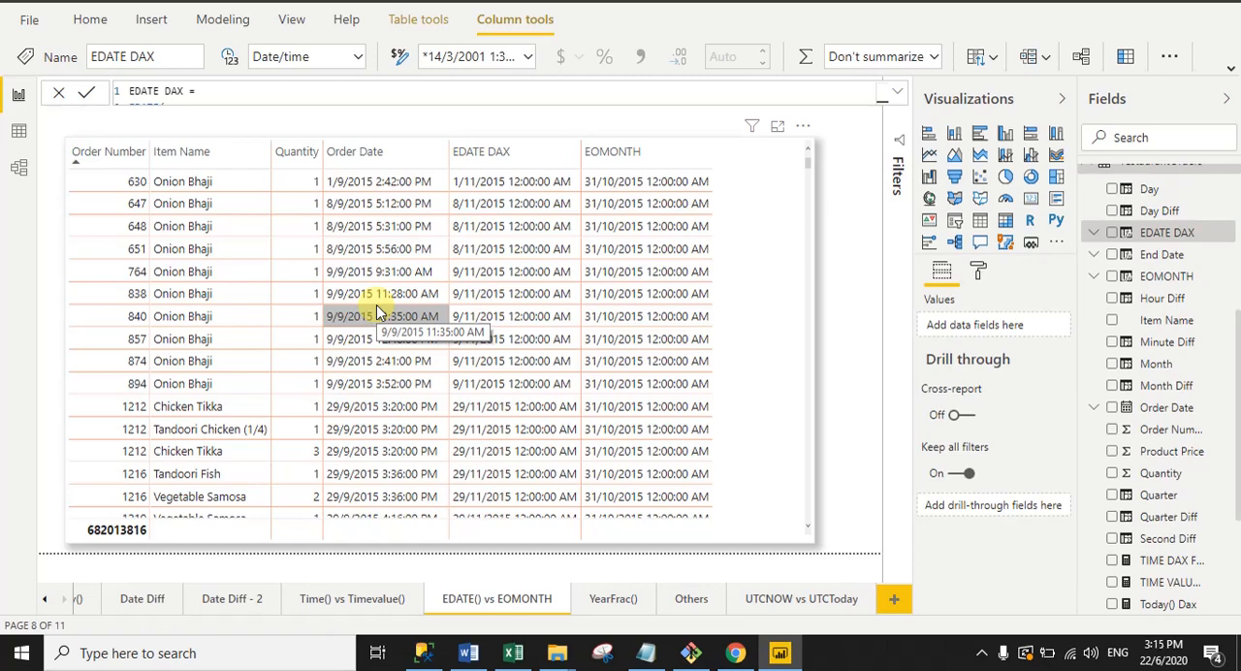
{"action": "left_click", "coordinate": [495, 155]}
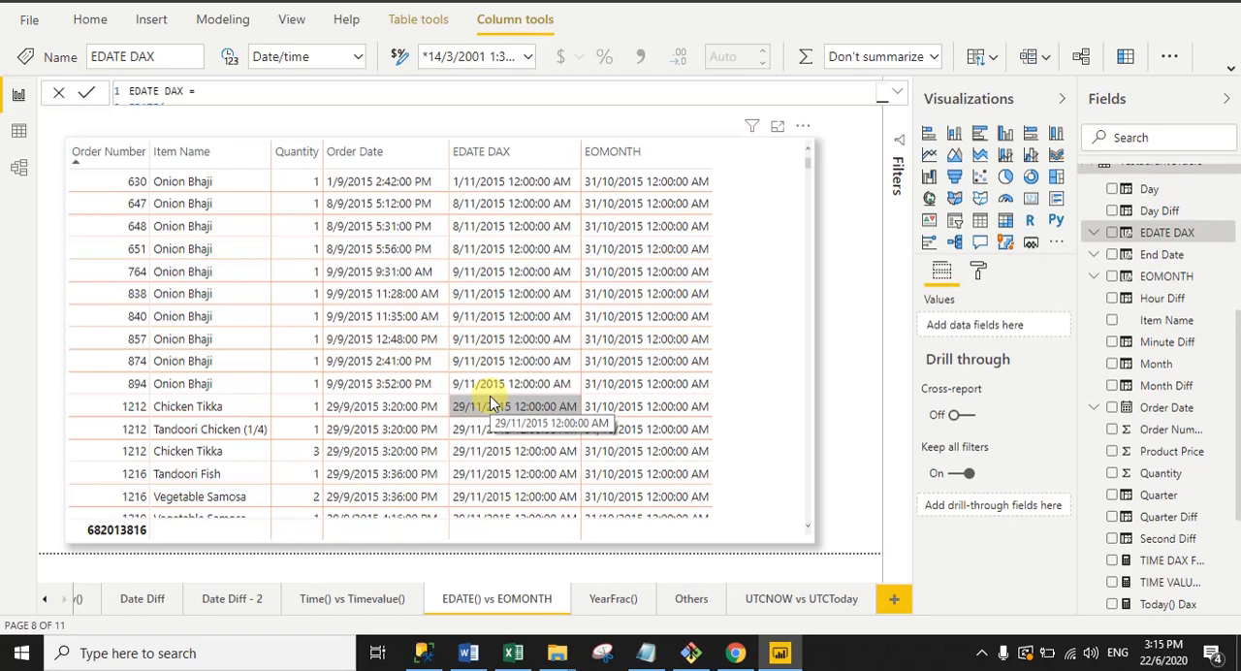
{"action": "left_click", "coordinate": [896, 92]}
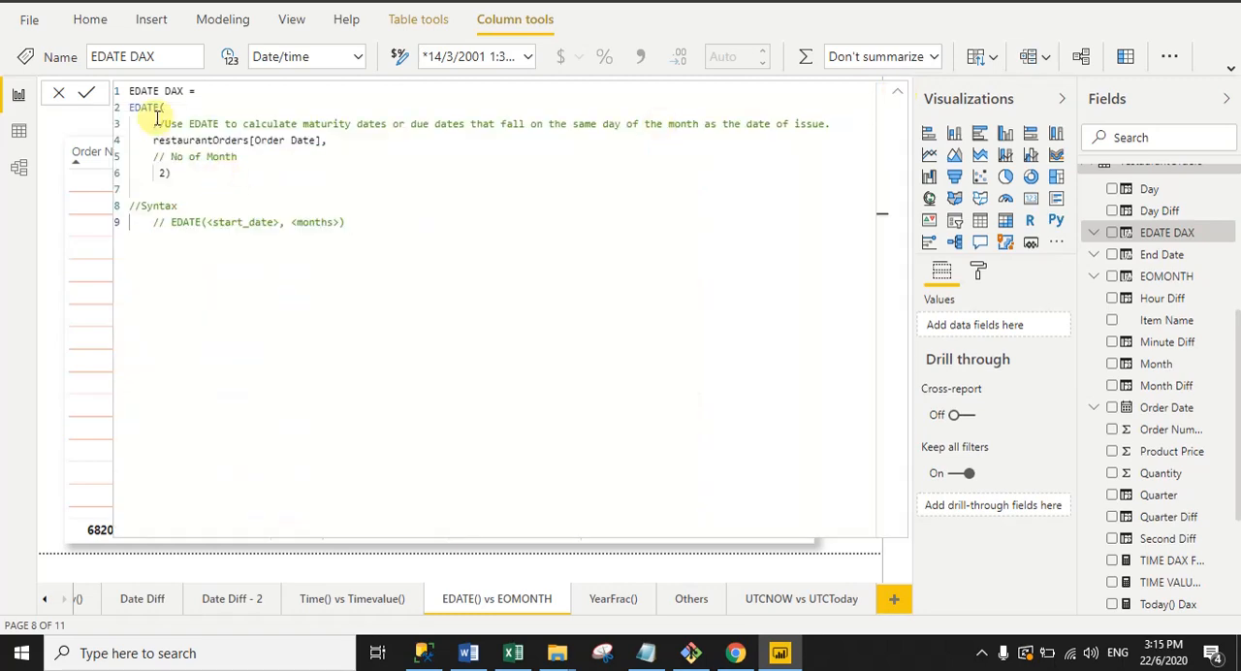
{"action": "left_click_drag", "start_coordinate": [129, 90], "coordinate": [159, 107]}
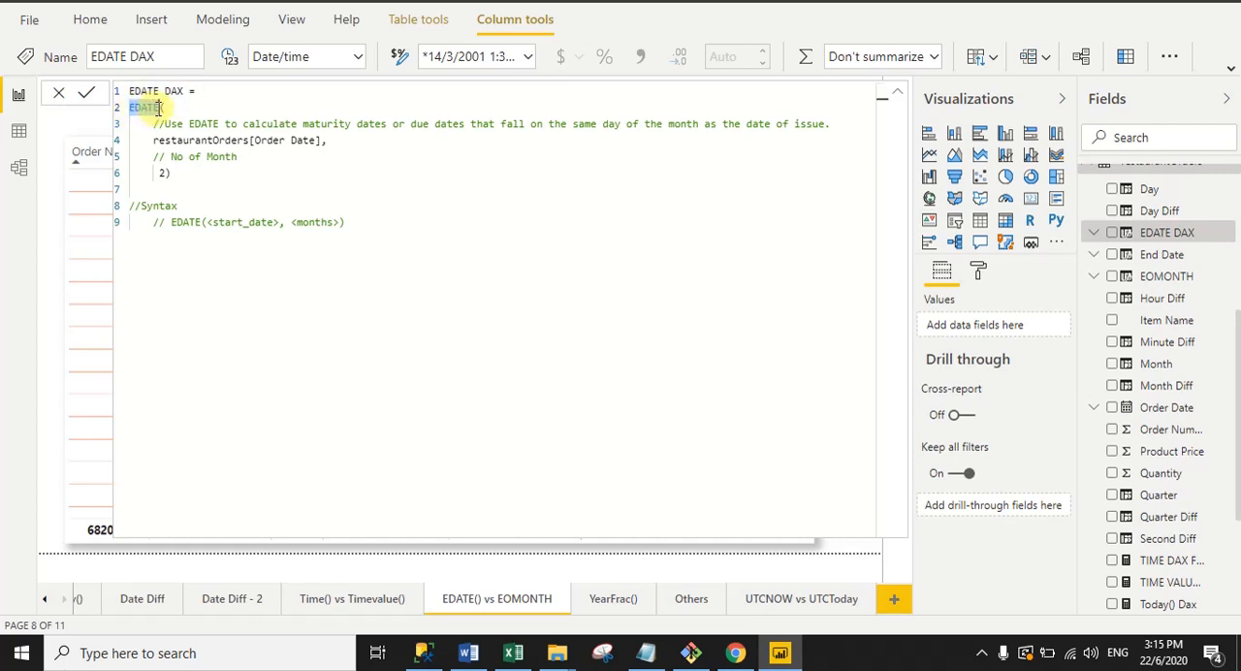
{"action": "left_click_drag", "start_coordinate": [152, 141], "coordinate": [331, 144]}
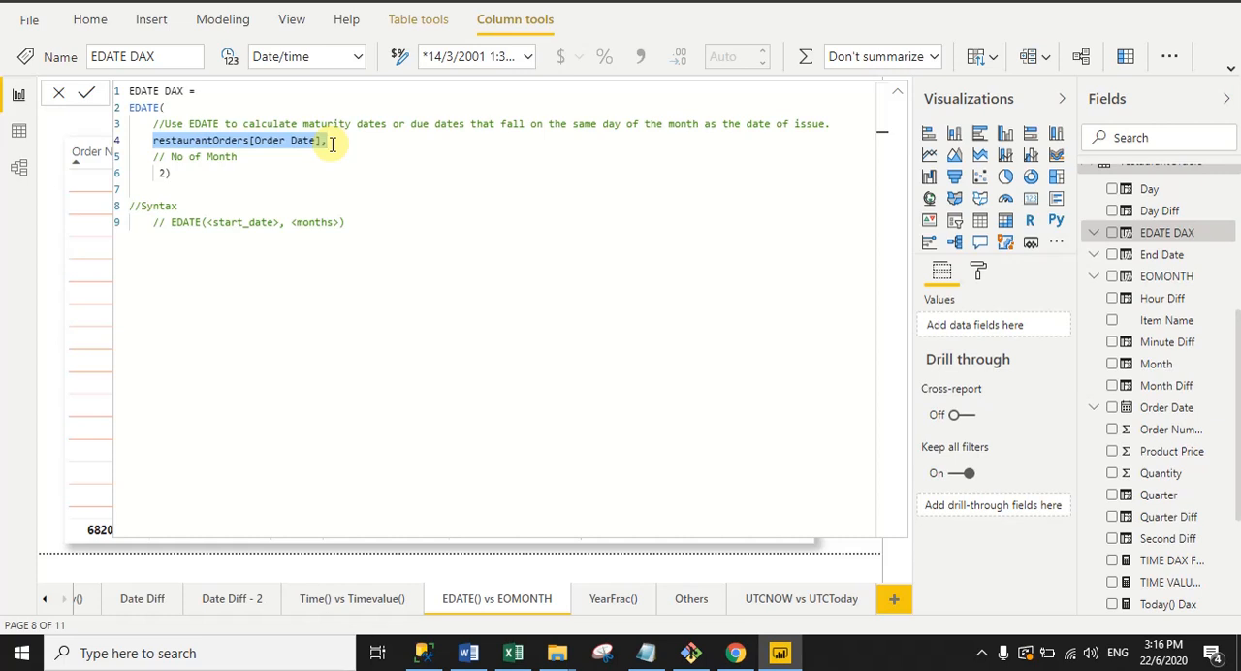
Step: Set the number of months in the EDATE DAX formula to 1, commit it and collapse the formula to show the table
{"action": "left_click", "coordinate": [163, 172]}
{"action": "key", "text": "BackSpace"}
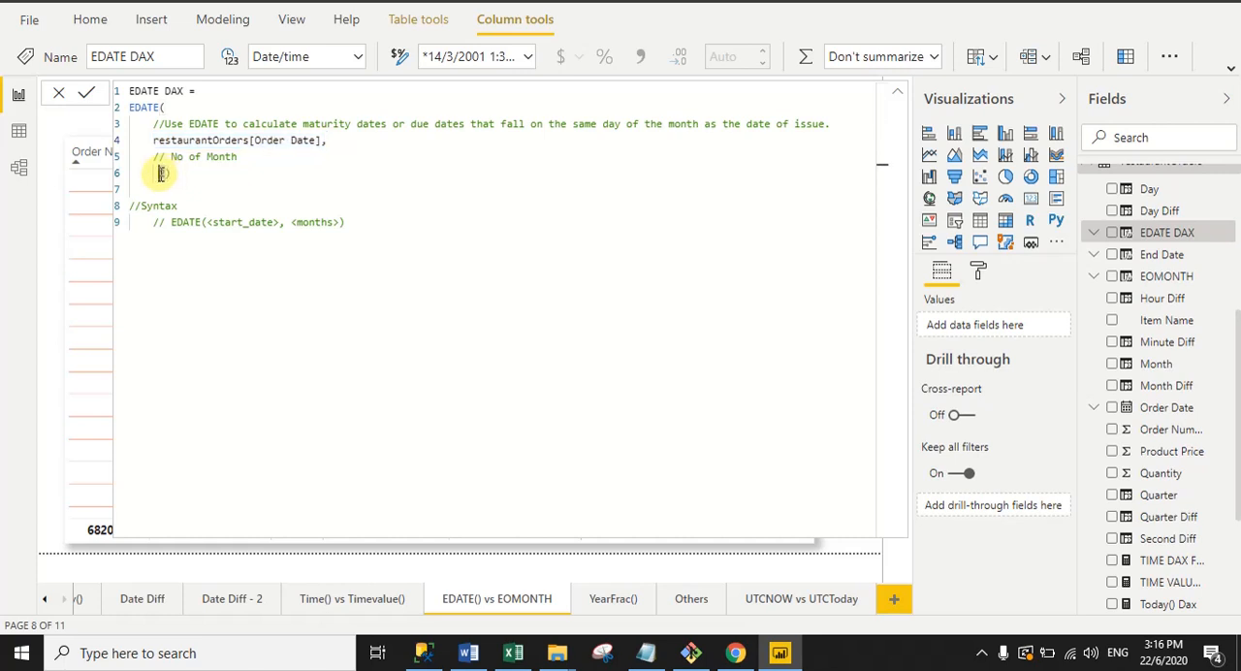
{"action": "type", "text": "1"}
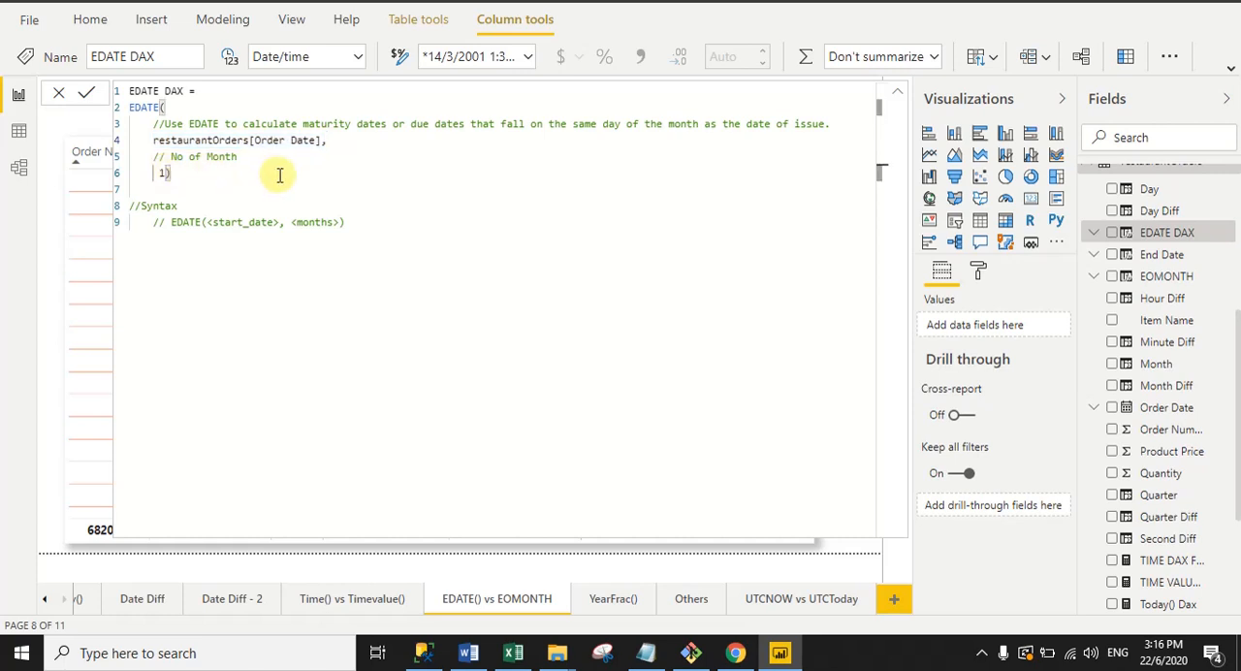
{"action": "left_click", "coordinate": [87, 95]}
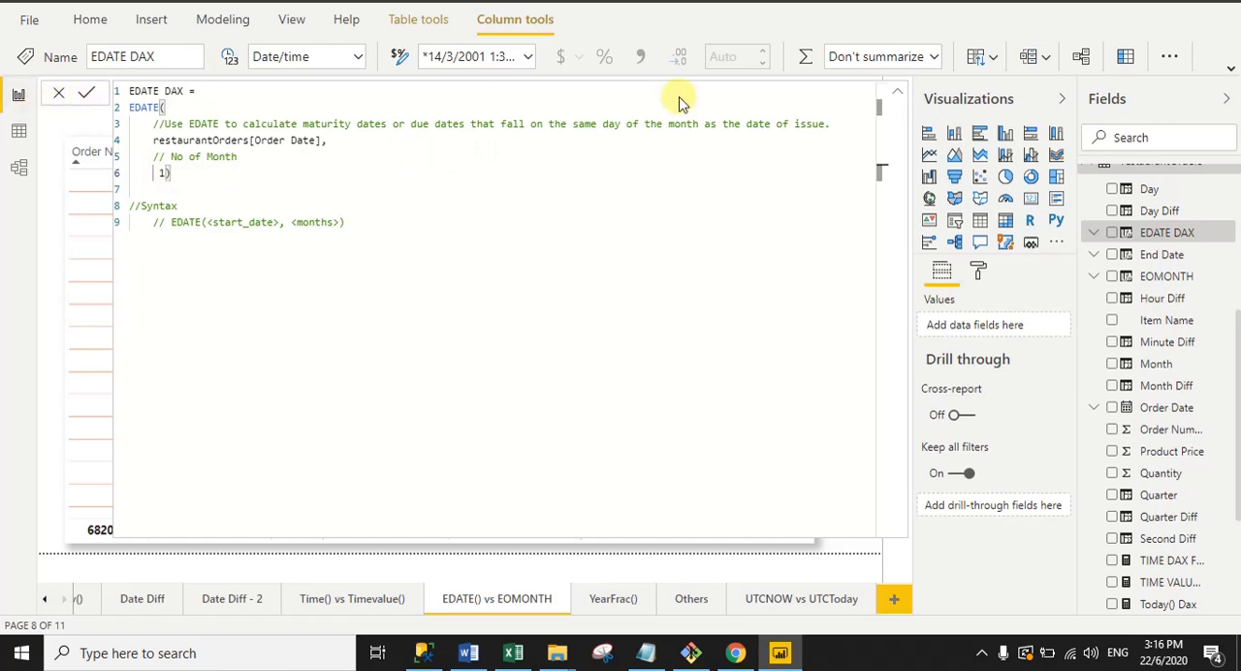
{"action": "left_click", "coordinate": [900, 97]}
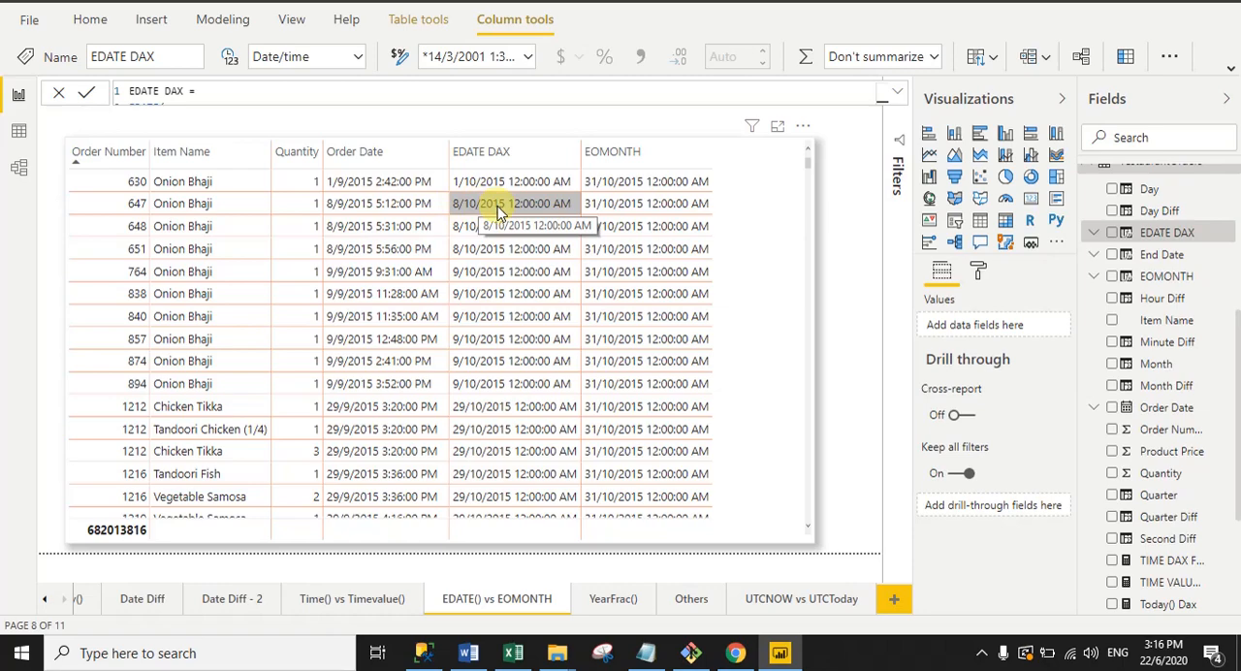
Step: Set the number of months in the EDATE DAX formula to 3, and collapse the formula to show the table
{"action": "left_click", "coordinate": [899, 94]}
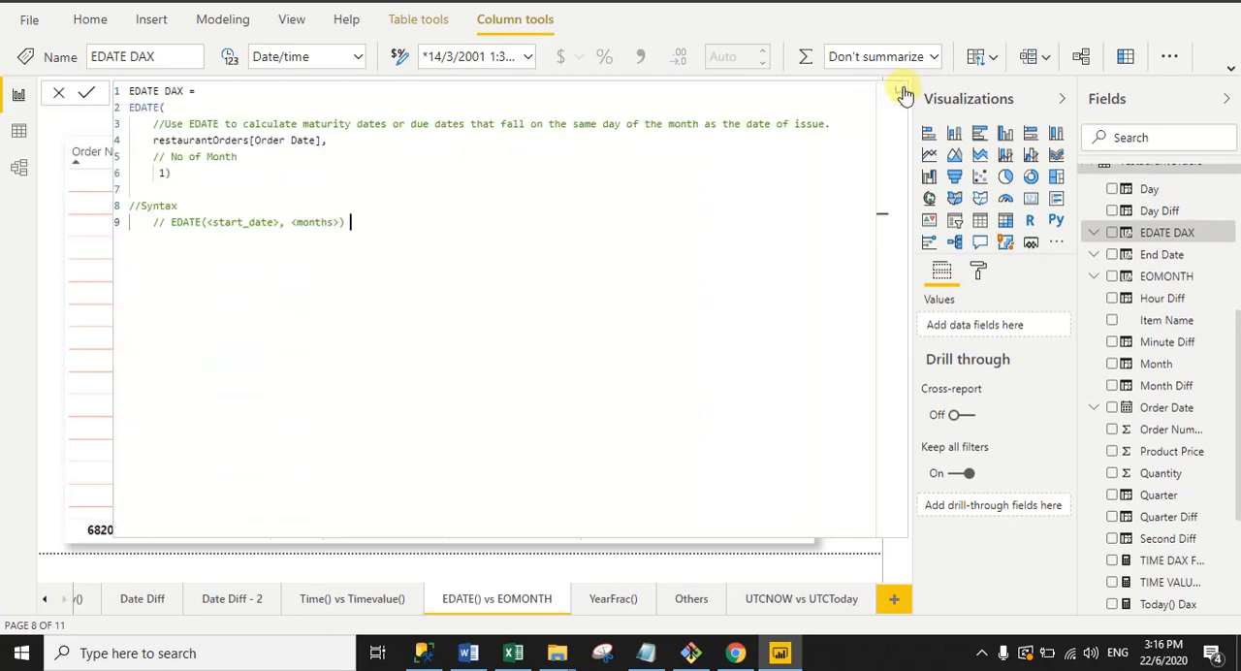
{"action": "left_click", "coordinate": [162, 174]}
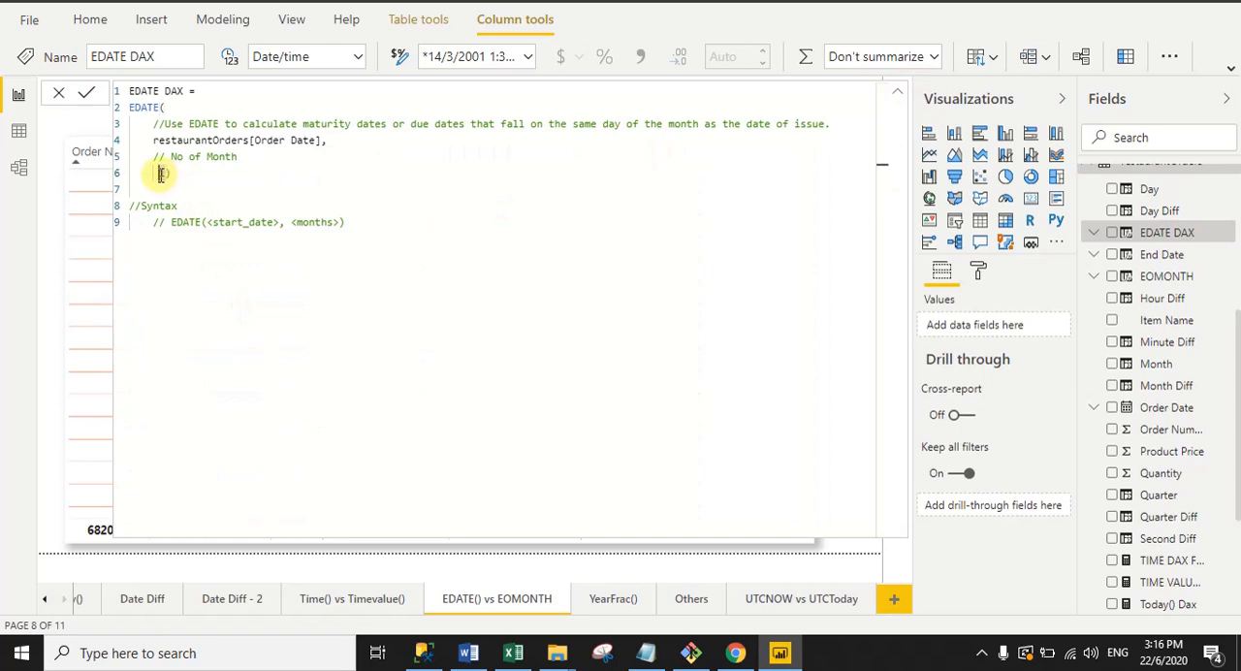
{"action": "key", "text": "Right"}
{"action": "key", "text": "BackSpace"}
{"action": "type", "text": "3"}
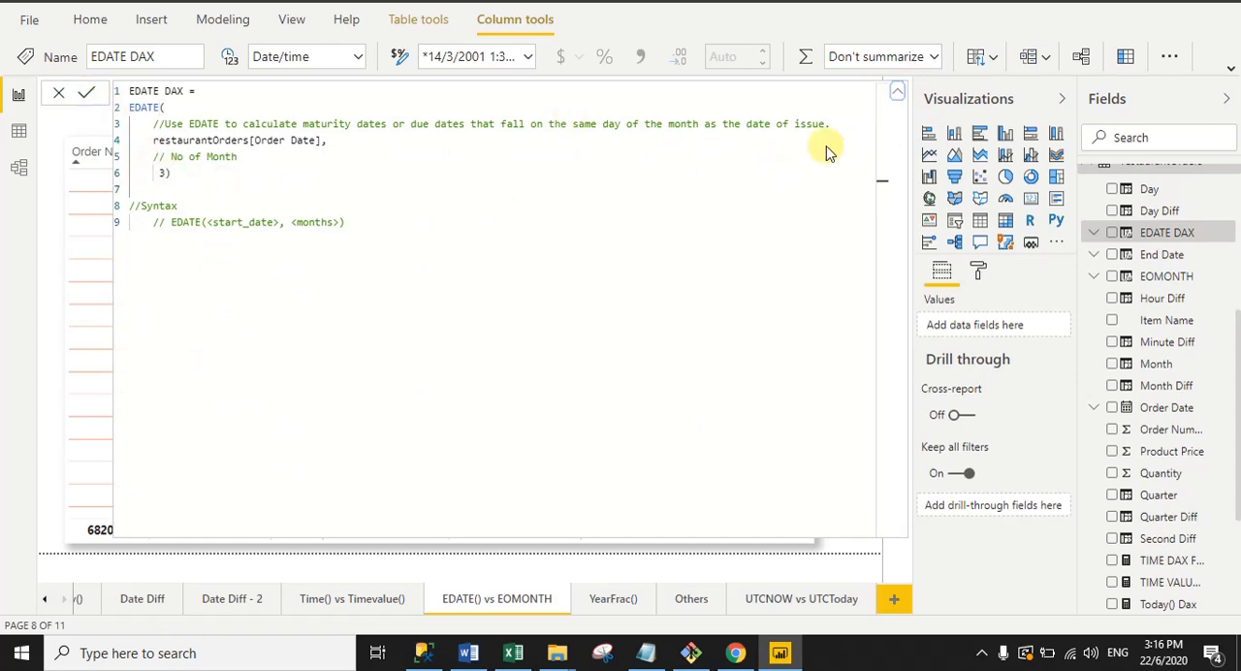
{"action": "left_click", "coordinate": [897, 97]}
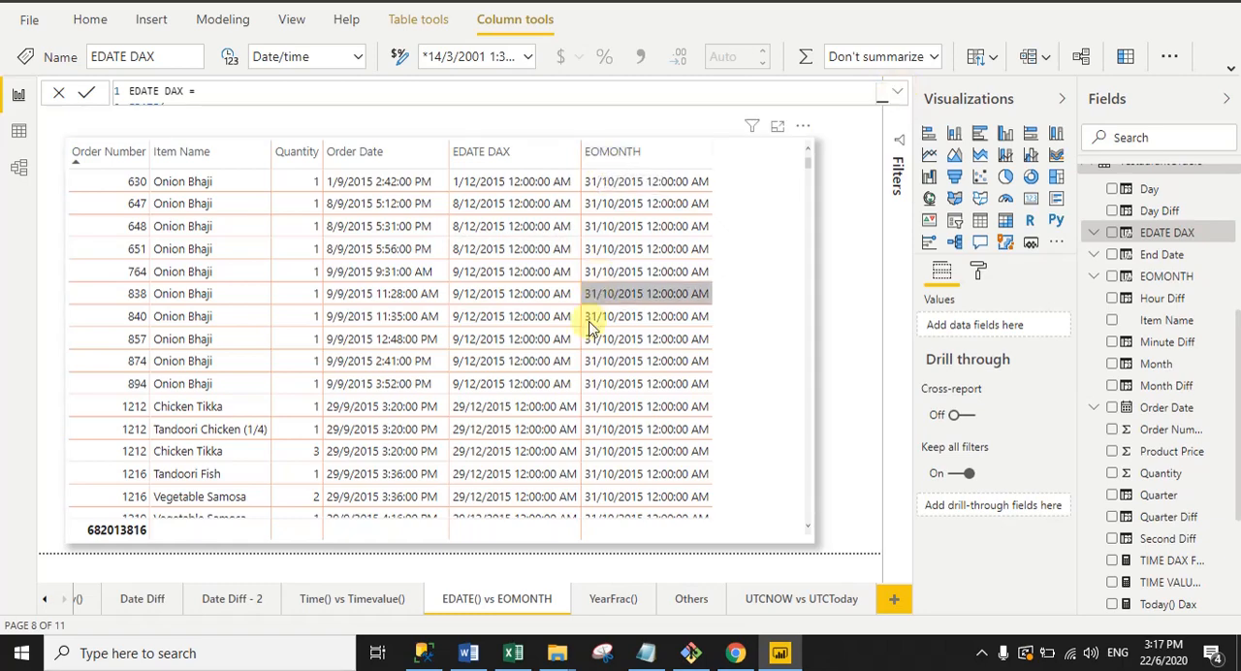
Step: Switch to the Excel workbook and examine the Eomonth example on Sheet4, going through its start date, Month and EoMonthDate cells
{"action": "left_click", "coordinate": [513, 652]}
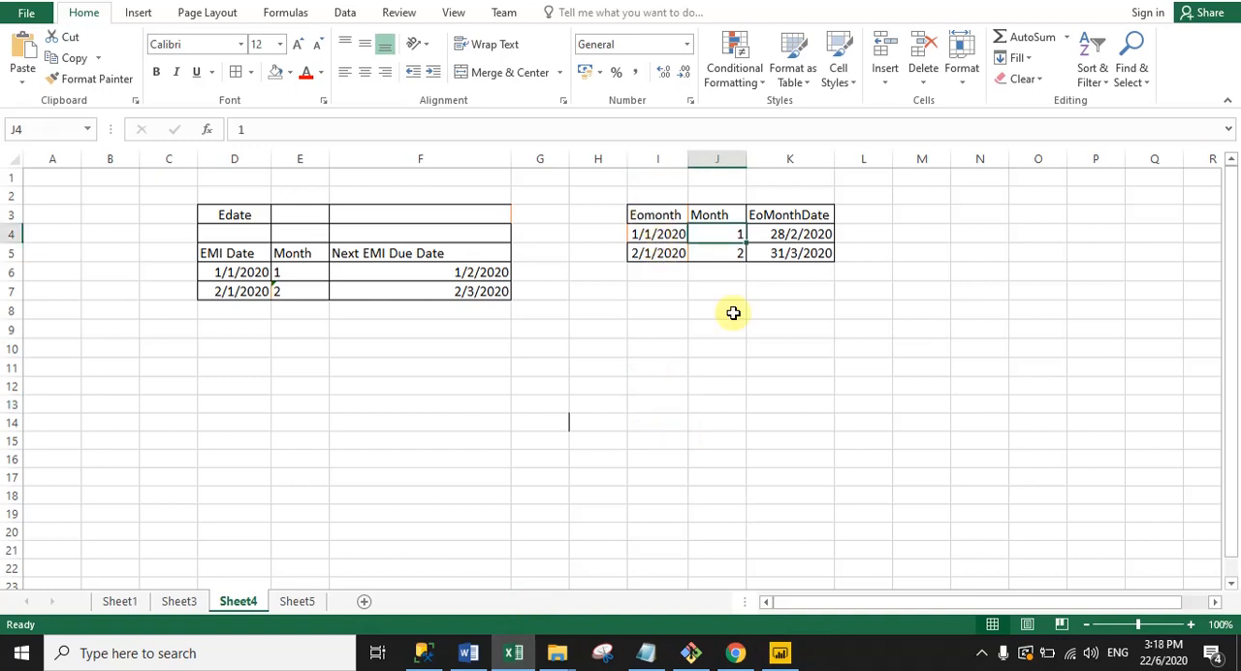
{"action": "left_click_drag", "start_coordinate": [615, 188], "coordinate": [870, 297]}
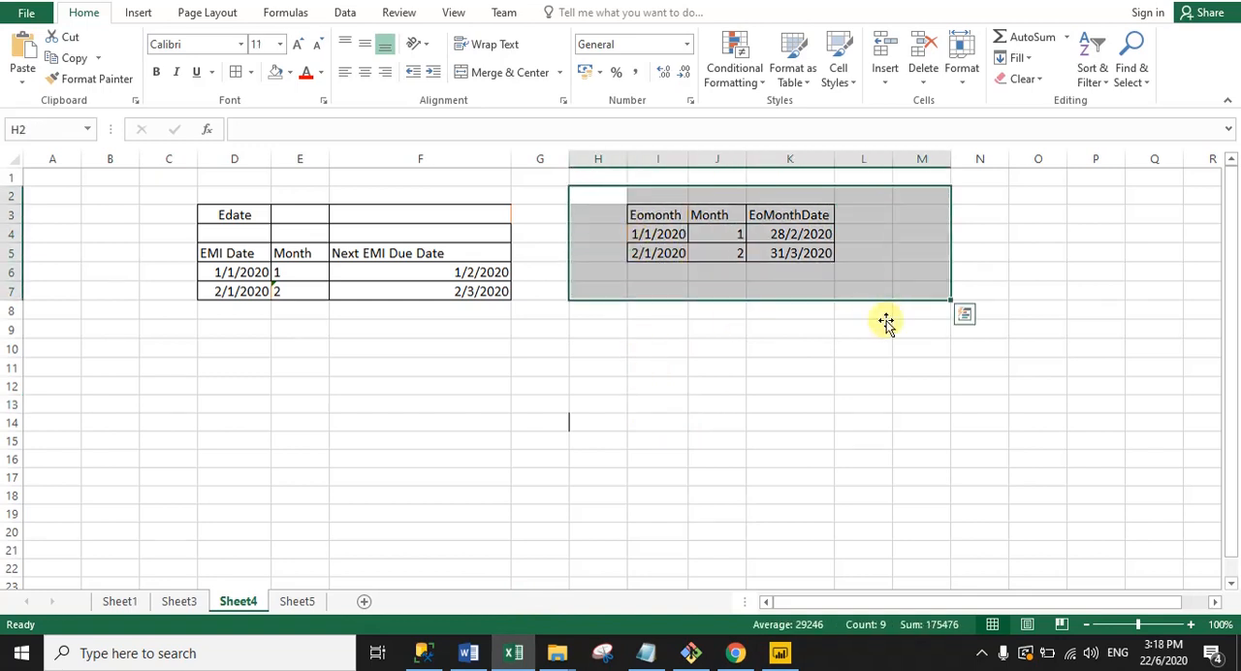
{"action": "left_click", "coordinate": [789, 404]}
{"action": "left_click", "coordinate": [642, 235]}
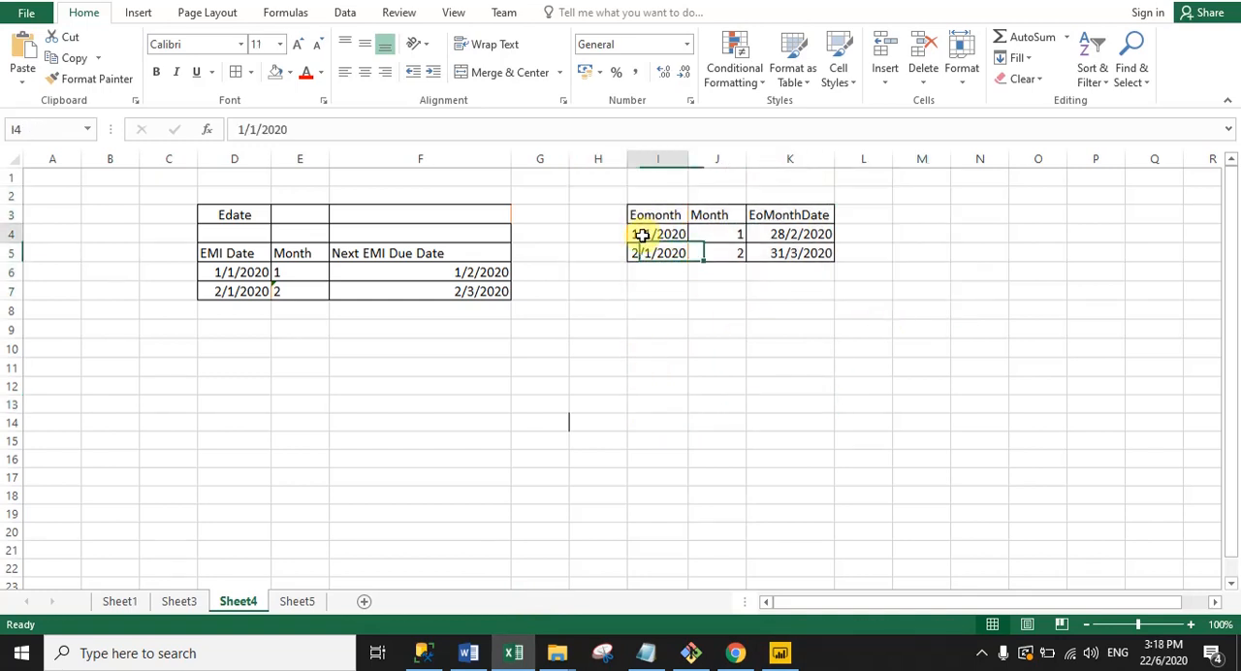
{"action": "left_click", "coordinate": [718, 236]}
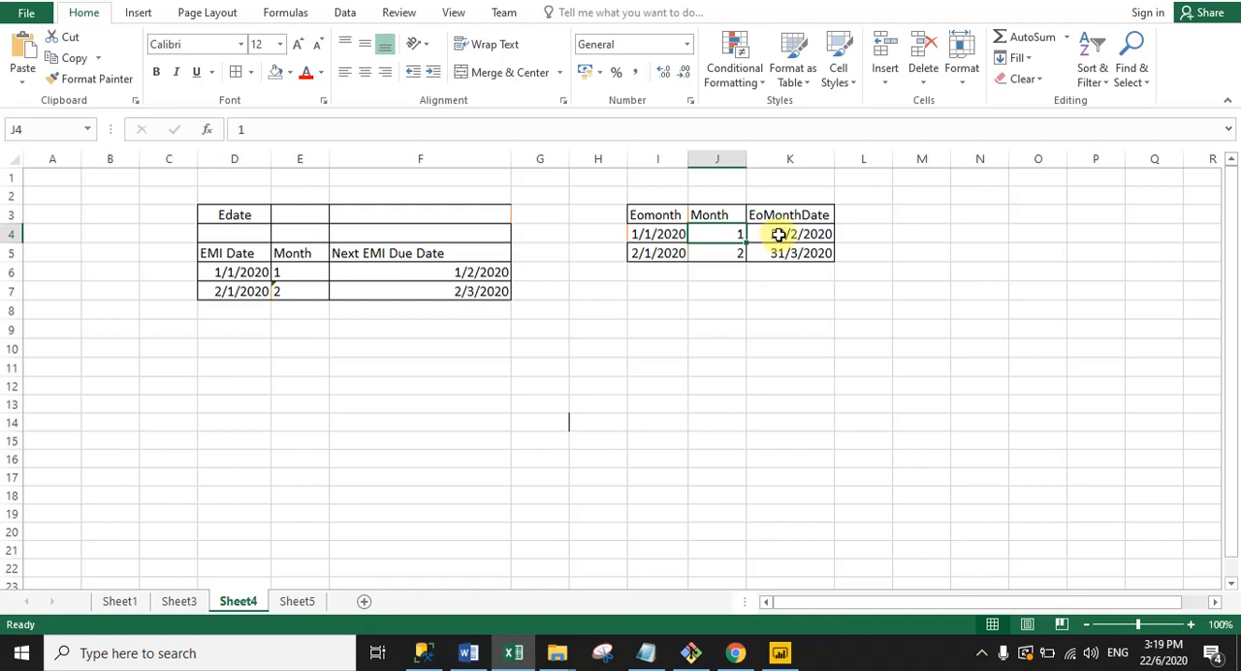
{"action": "left_click", "coordinate": [642, 256]}
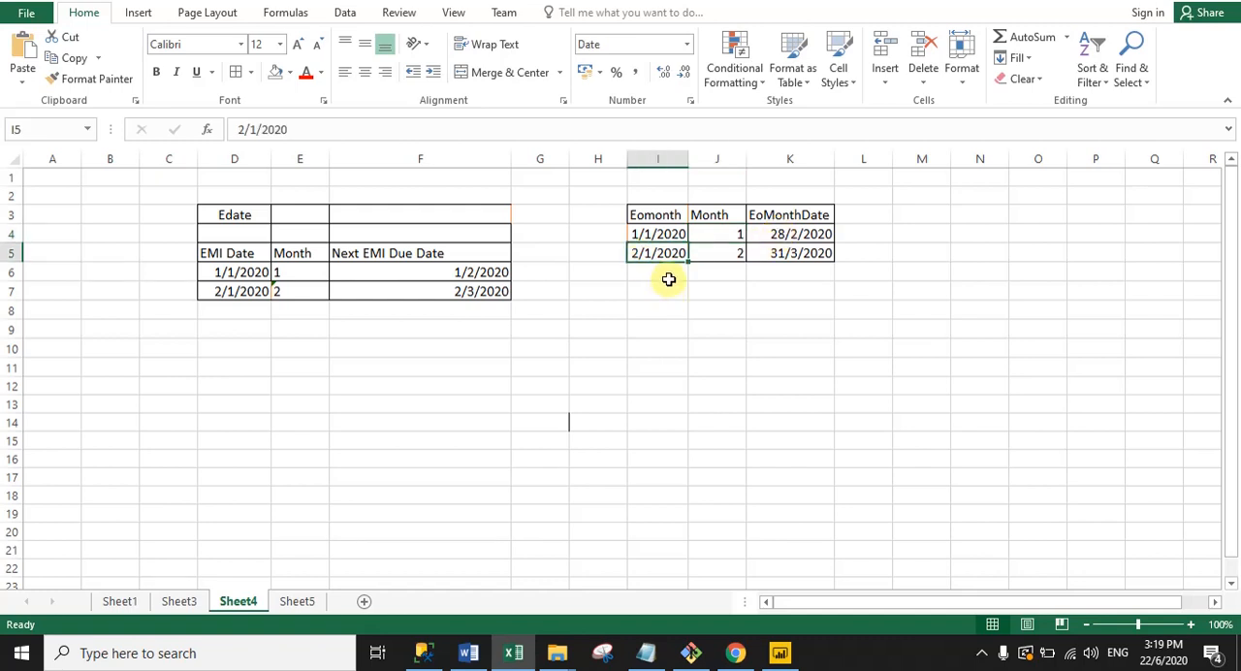
{"action": "left_click", "coordinate": [726, 251]}
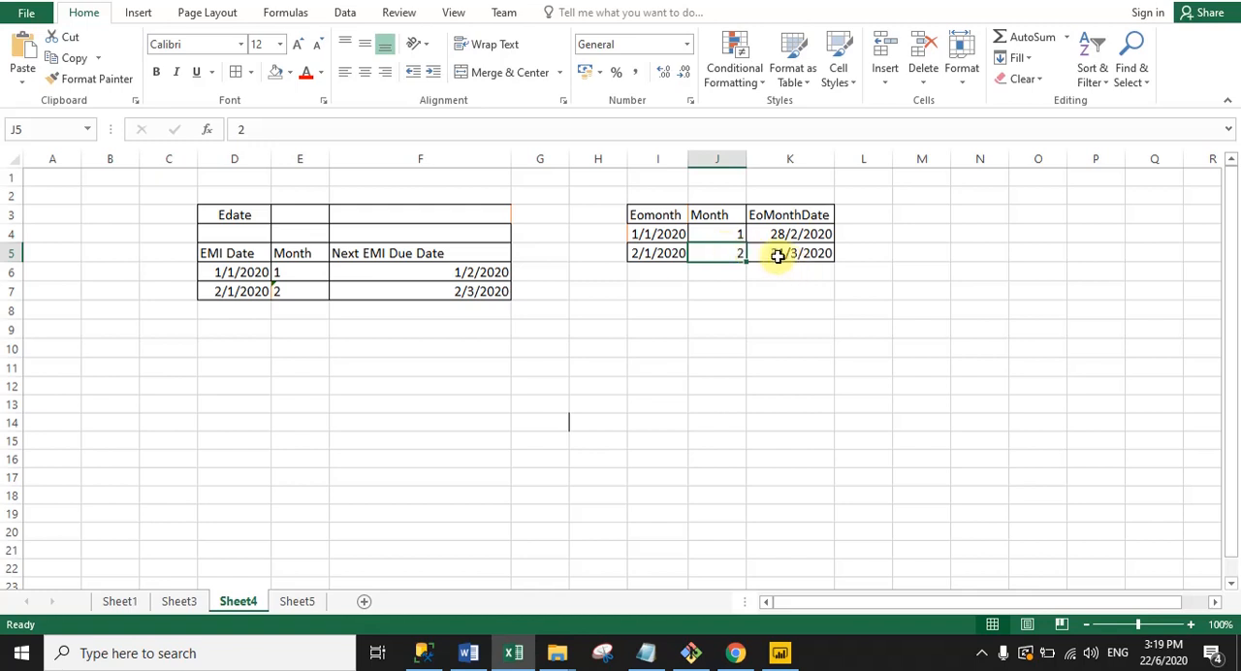
{"action": "left_click", "coordinate": [771, 253]}
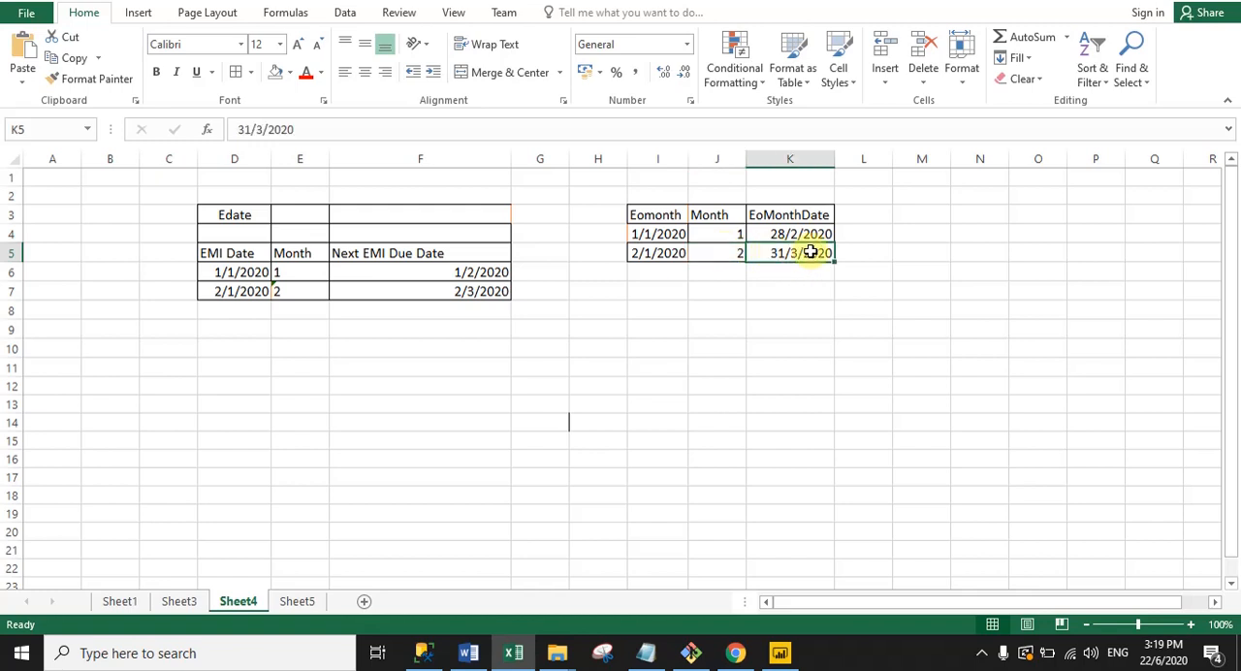
{"action": "left_click", "coordinate": [805, 308]}
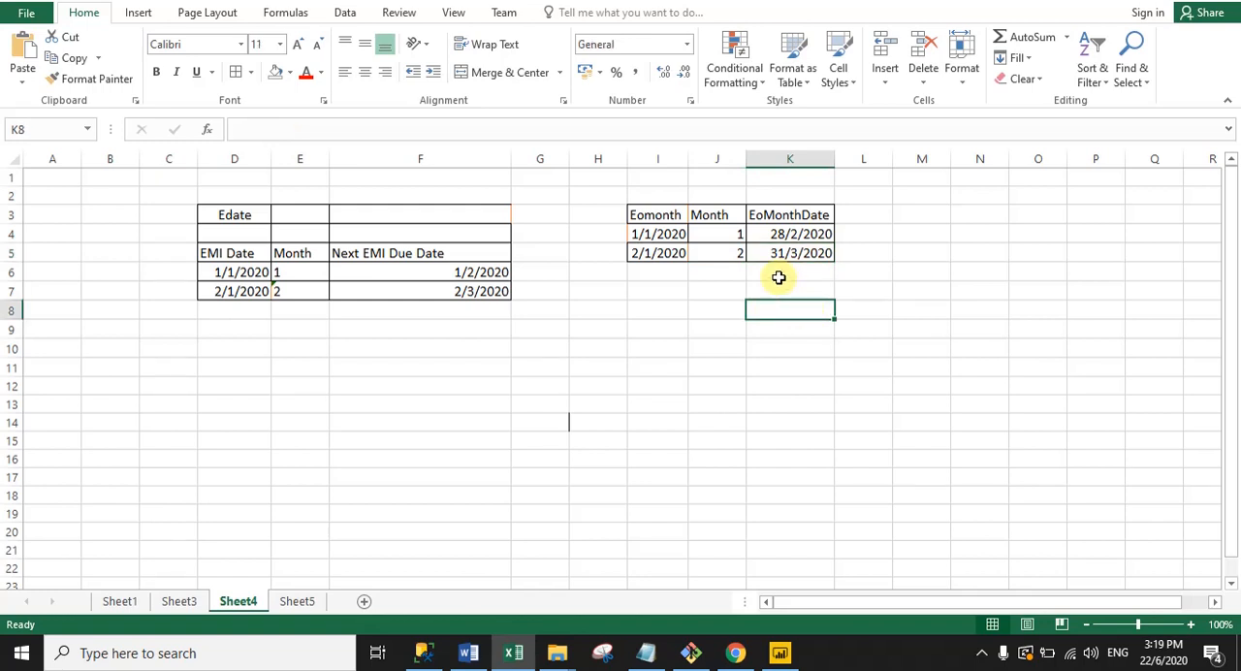
Step: Compare each Month value with its EoMonthDate in the Eomonth example, and review the whole example table
{"action": "left_click", "coordinate": [712, 234]}
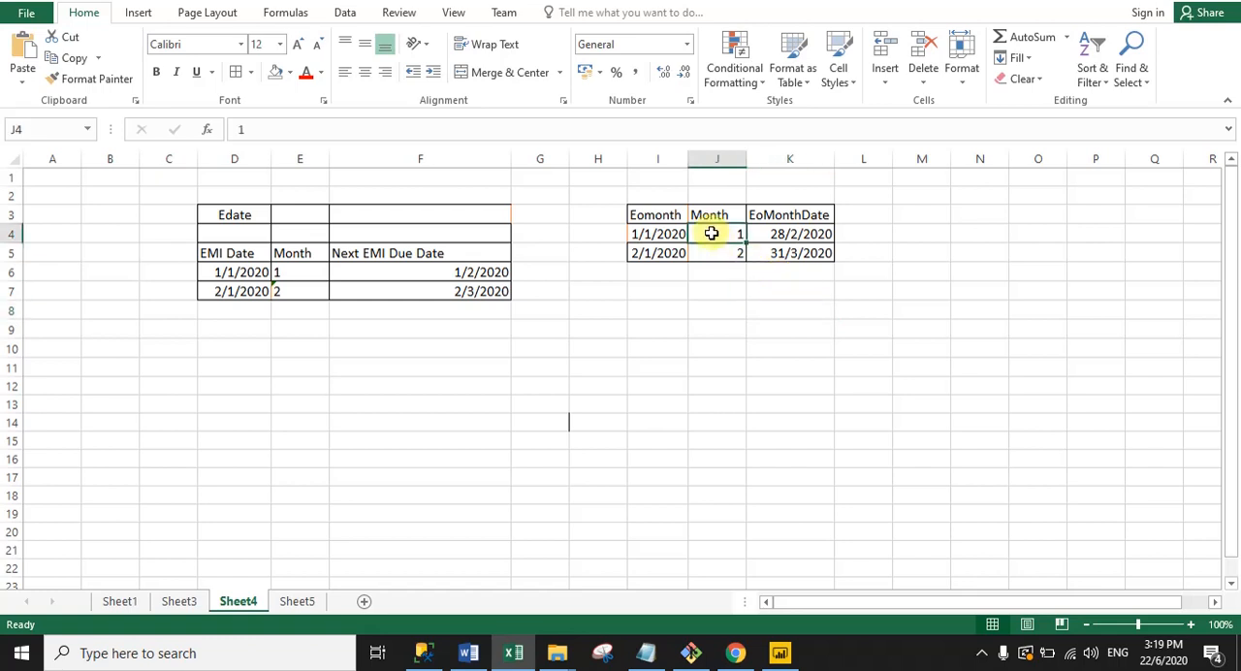
{"action": "left_click", "coordinate": [772, 234]}
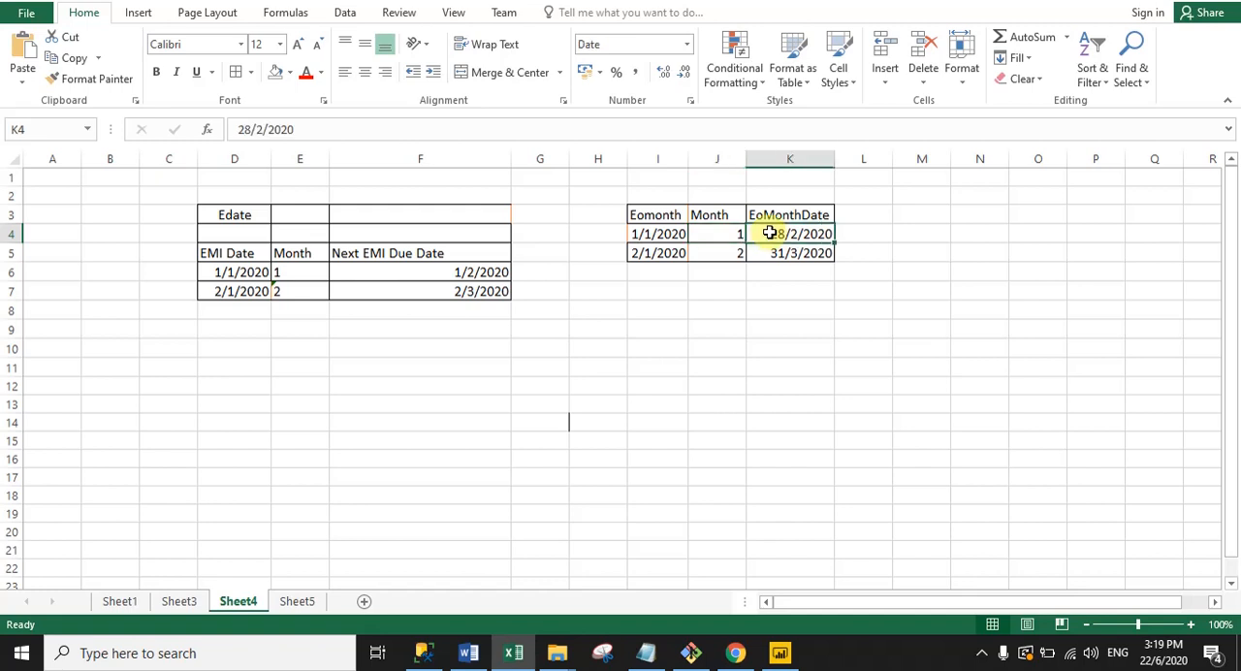
{"action": "left_click", "coordinate": [723, 259]}
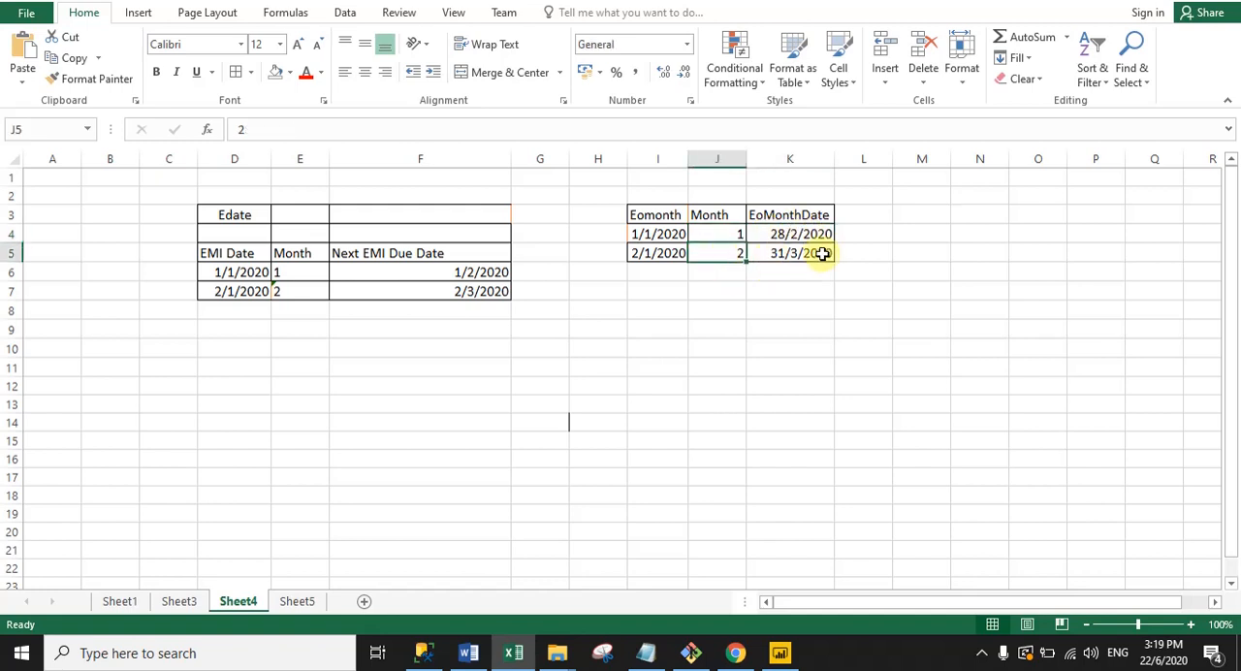
{"action": "left_click", "coordinate": [771, 254]}
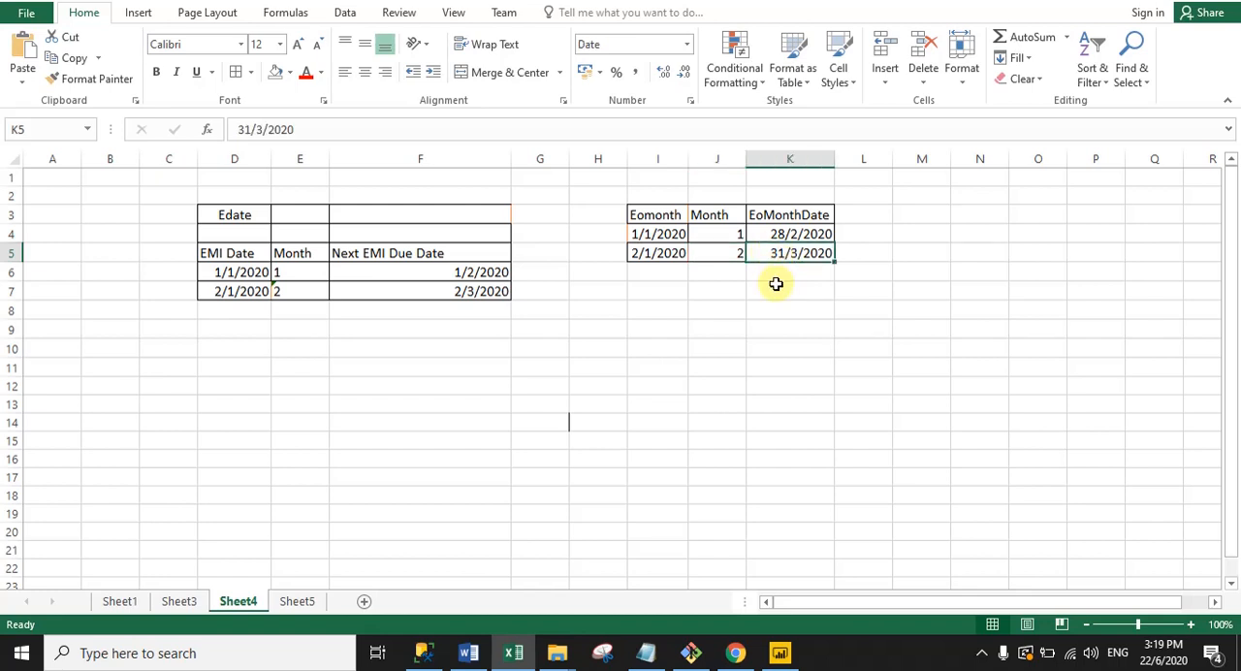
{"action": "left_click", "coordinate": [763, 361]}
{"action": "left_click_drag", "start_coordinate": [611, 177], "coordinate": [901, 288]}
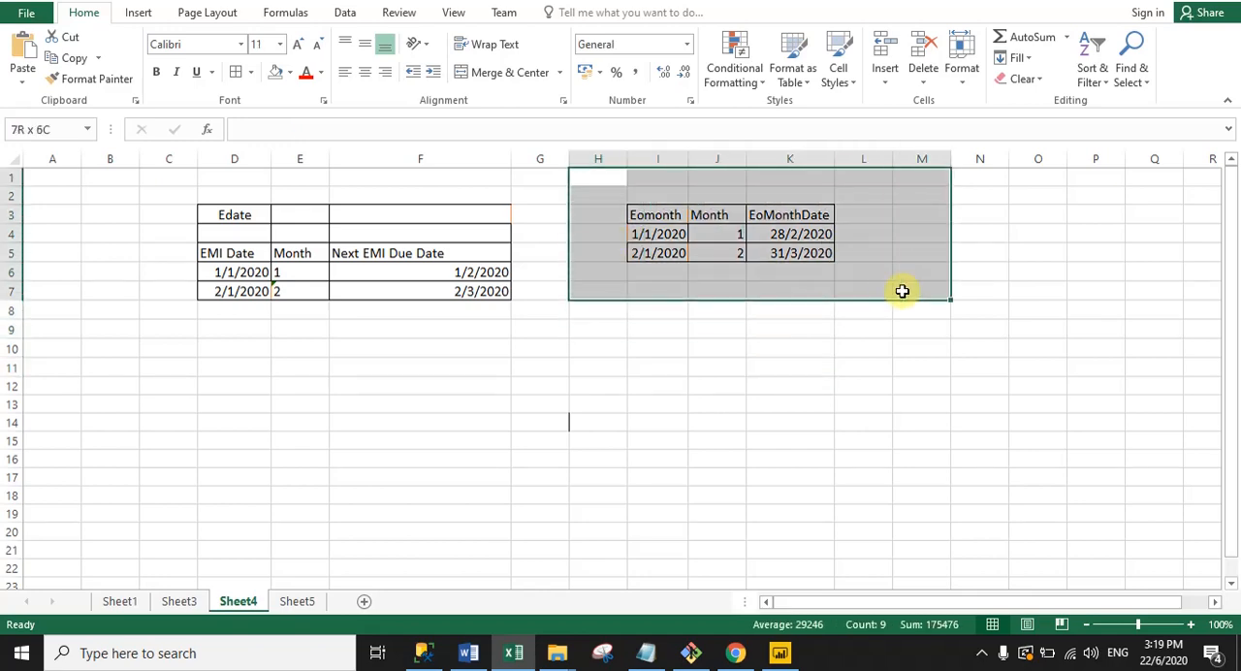
{"action": "left_click", "coordinate": [748, 485]}
Step: Switch back to Power BI and examine the EOMONTH column's formula, including its column name, EOMONTH function and Order Date argument
{"action": "left_click", "coordinate": [780, 652]}
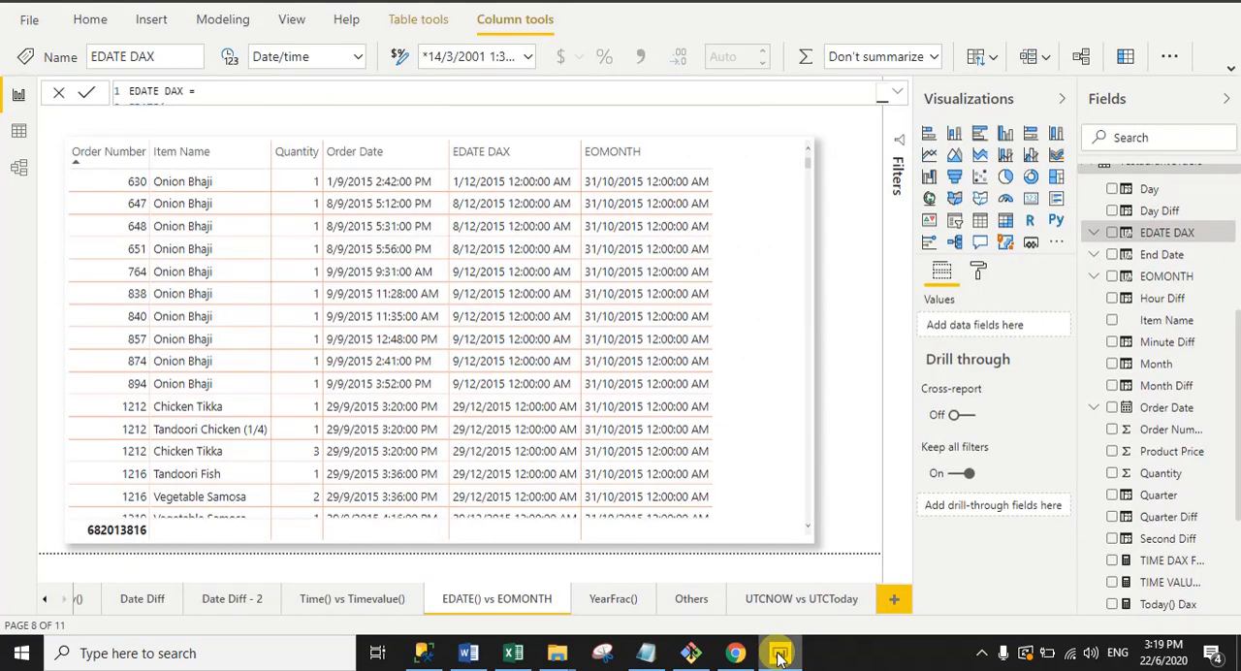
{"action": "left_click", "coordinate": [1130, 278]}
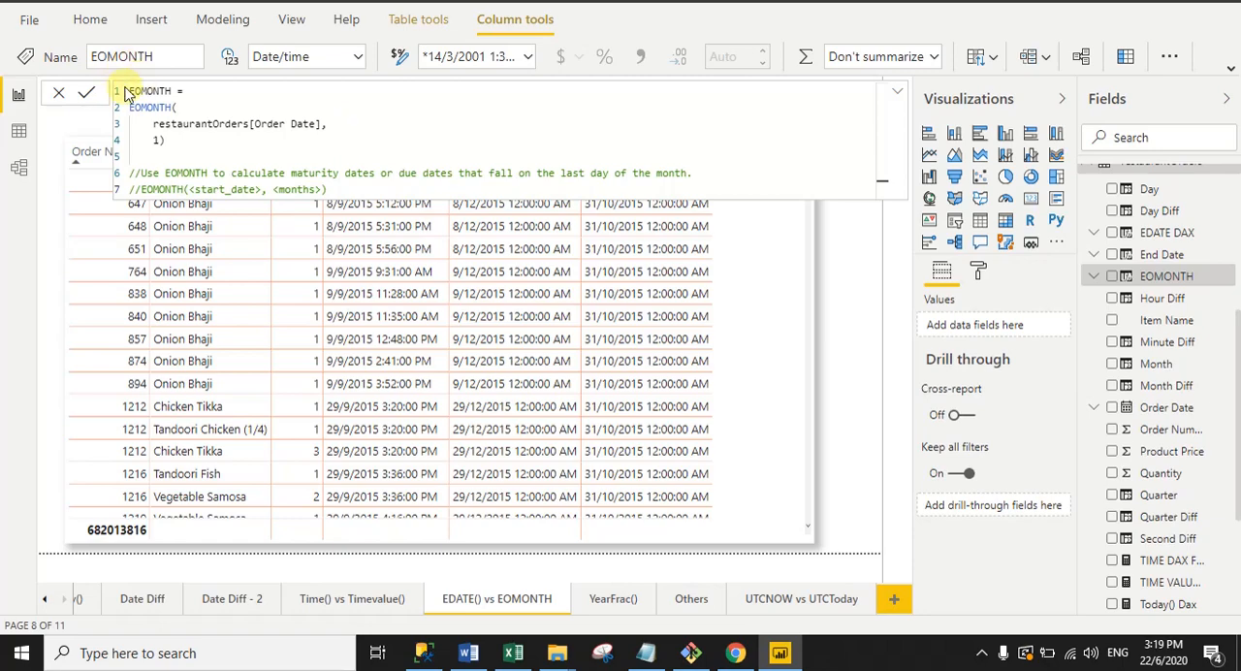
{"action": "left_click_drag", "start_coordinate": [184, 90], "coordinate": [129, 92]}
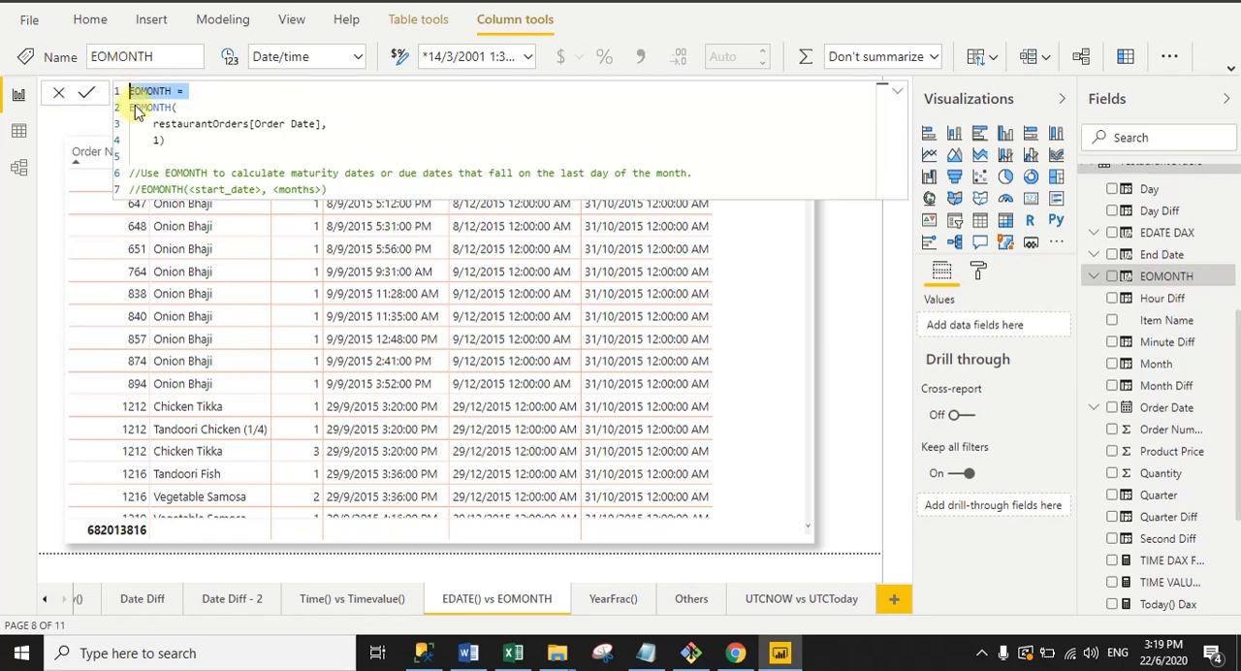
{"action": "left_click", "coordinate": [132, 110]}
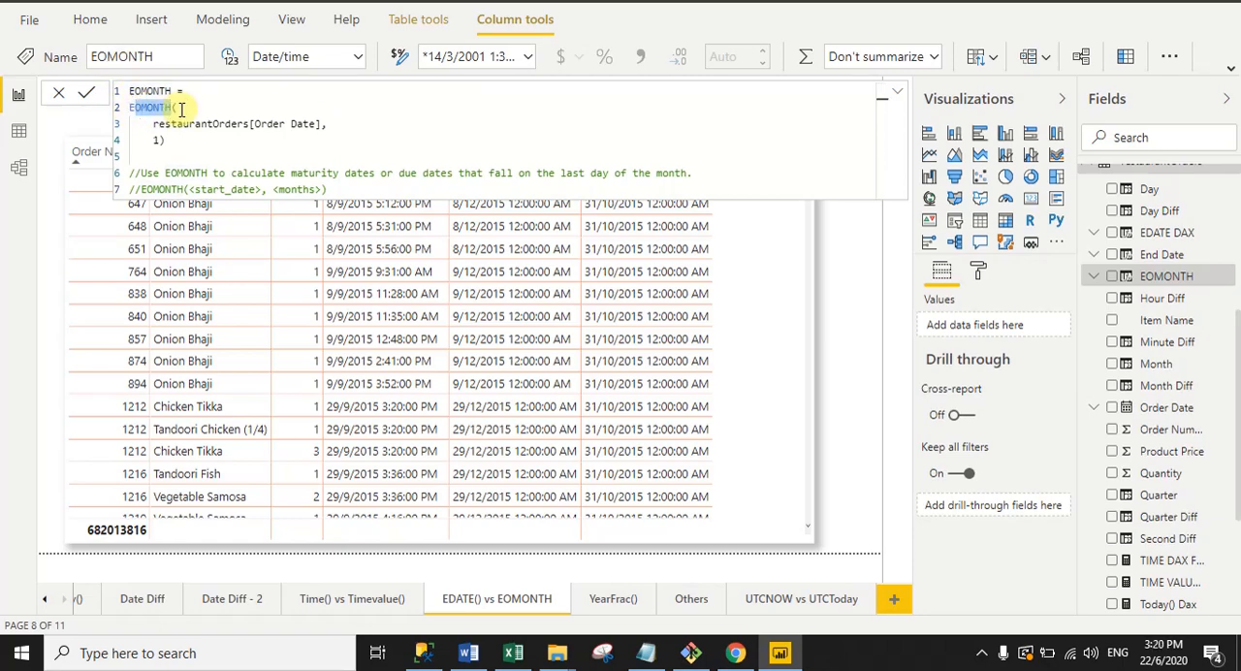
{"action": "left_click", "coordinate": [153, 124]}
{"action": "left_click_drag", "start_coordinate": [154, 124], "coordinate": [325, 124]}
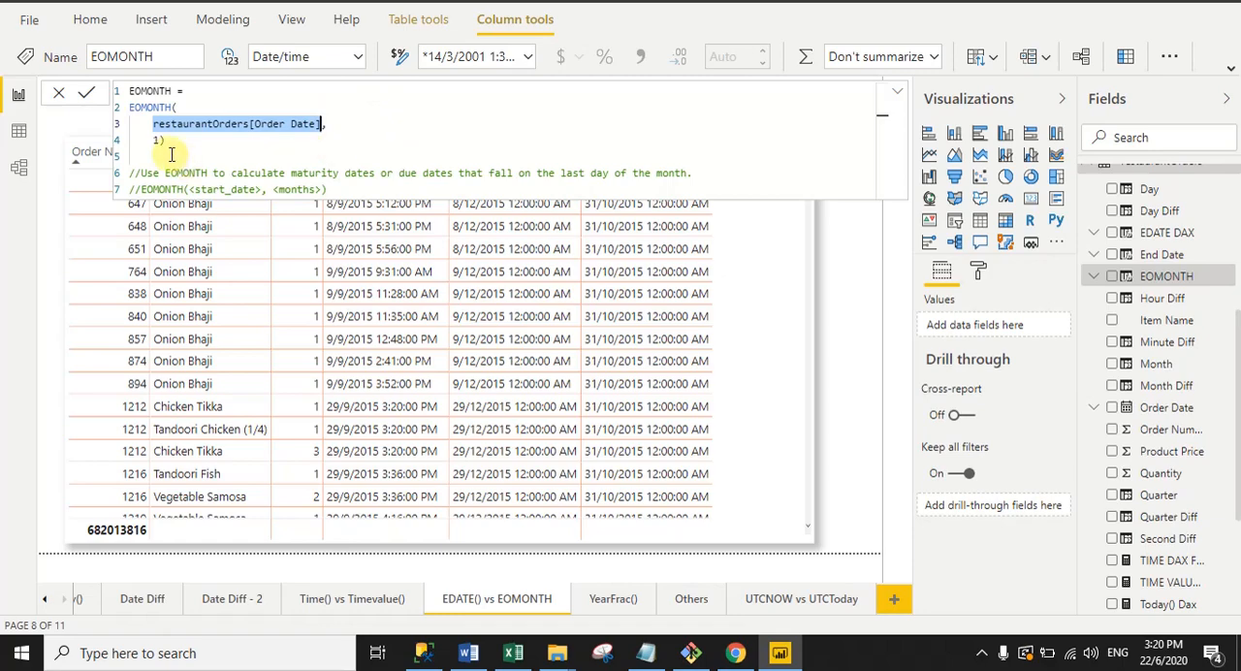
Step: Set the number of months in the EOMONTH formula to 1, and collapse the formula to show the table
{"action": "left_click", "coordinate": [332, 144]}
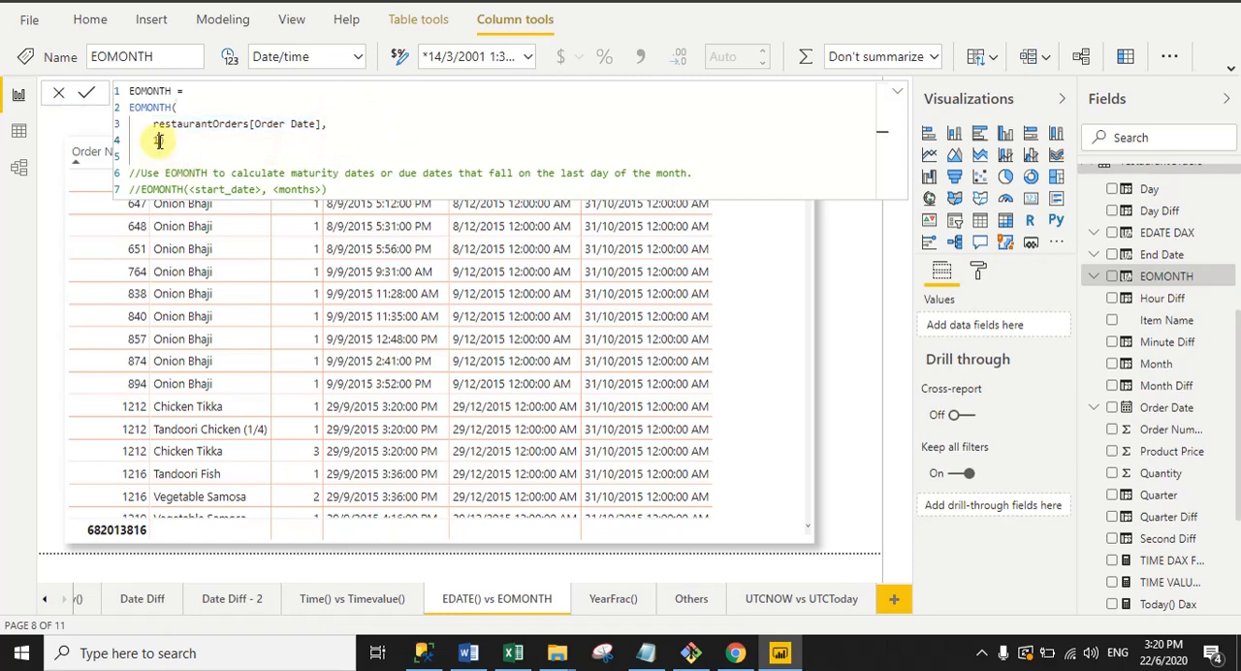
{"action": "type", "text": "1"}
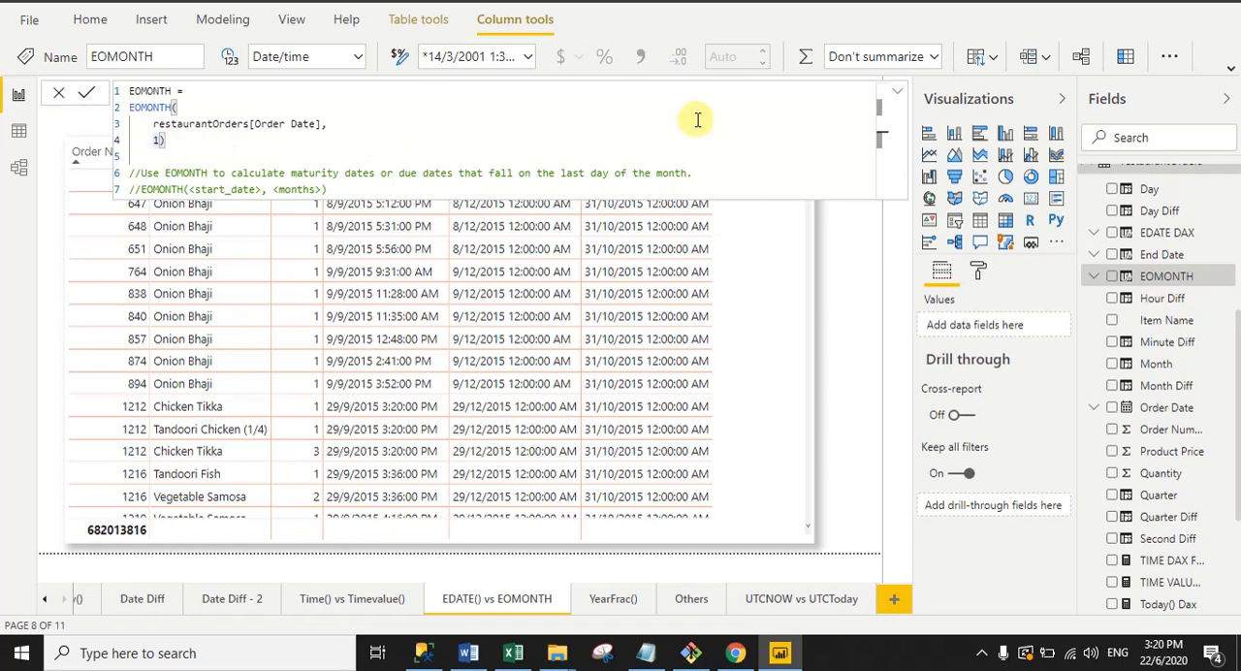
{"action": "left_click", "coordinate": [897, 92]}
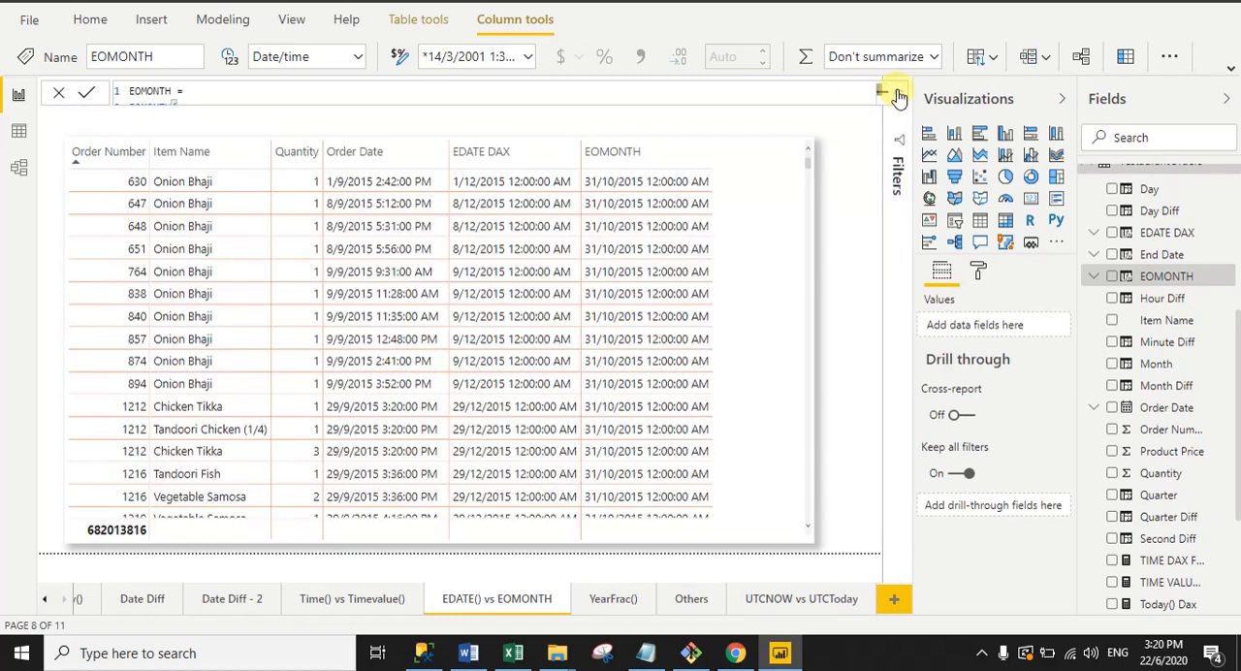
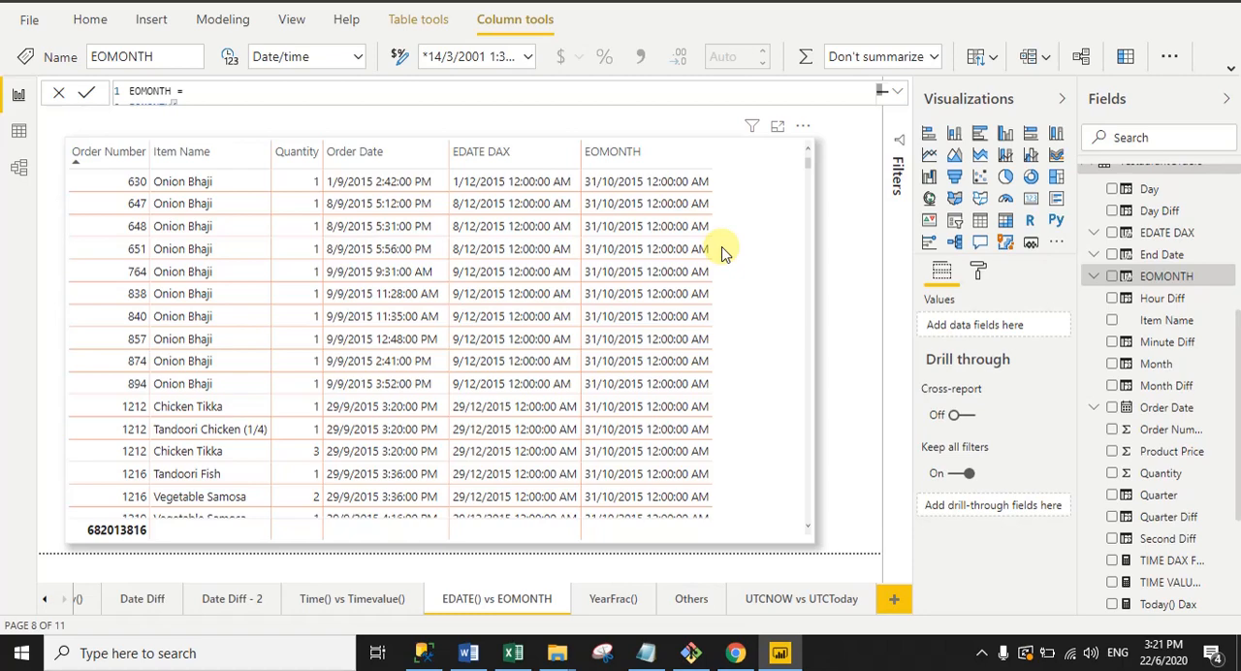
Step: View the YearFrac() report page, switch to the Excel workbook and review the pen-sharing example on Sheet5
{"action": "left_click", "coordinate": [611, 600]}
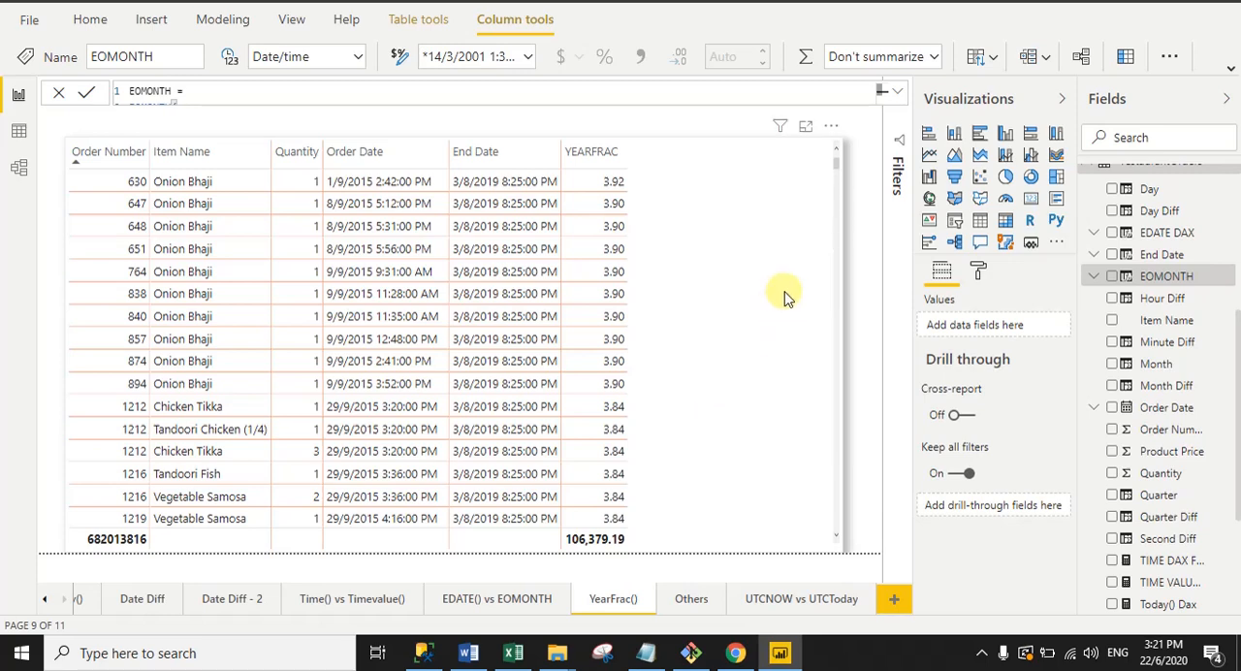
{"action": "left_click", "coordinate": [513, 653]}
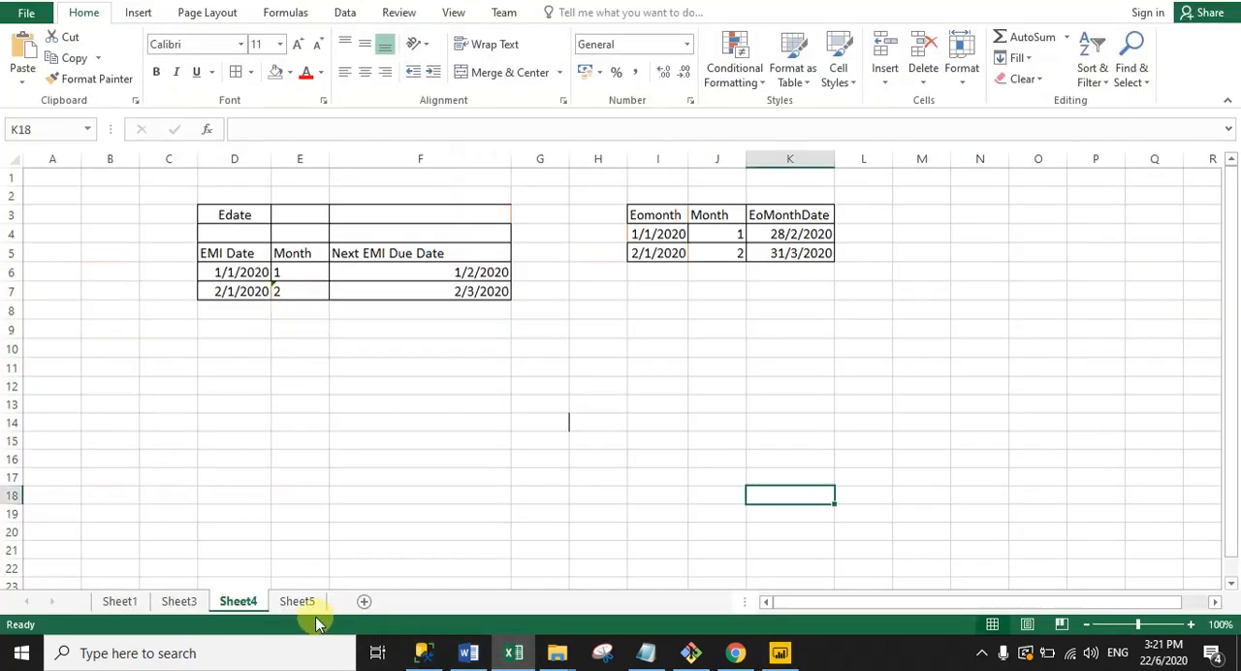
{"action": "left_click", "coordinate": [301, 602]}
{"action": "left_click_drag", "start_coordinate": [976, 471], "coordinate": [336, 207]}
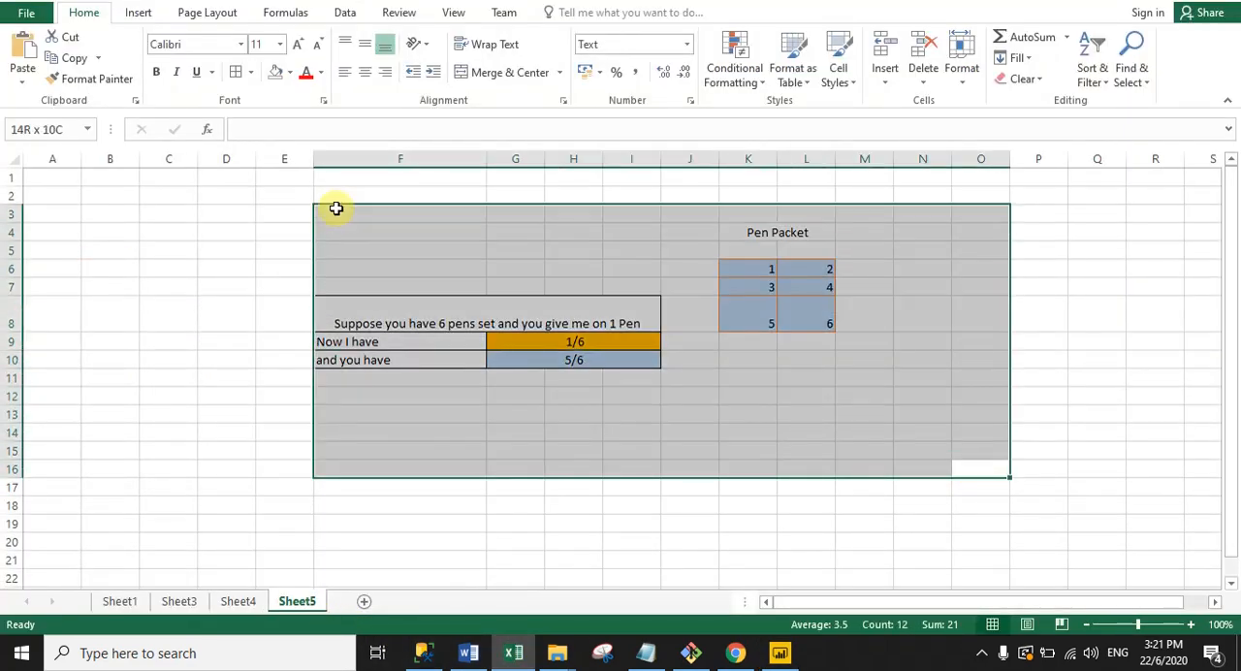
{"action": "left_click", "coordinate": [517, 554]}
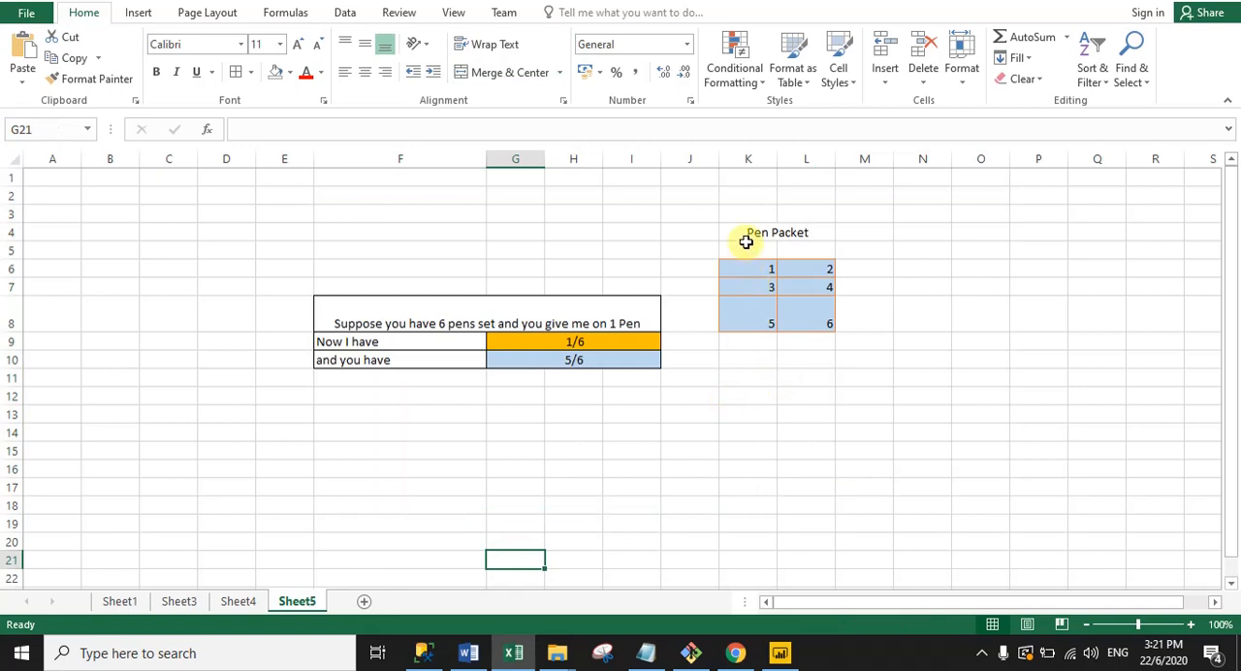
Step: Examine the Pen Packet heading and its grid of numbered pens on Sheet5
{"action": "left_click", "coordinate": [806, 233]}
{"action": "left_click", "coordinate": [886, 298]}
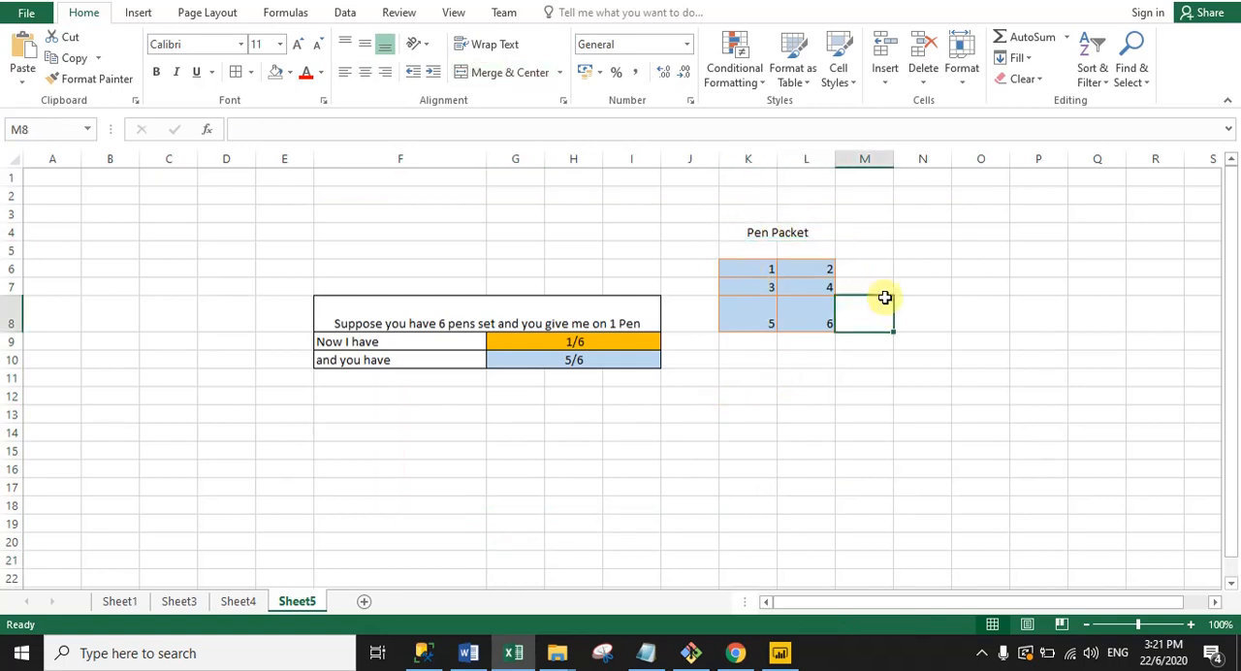
{"action": "left_click_drag", "start_coordinate": [749, 268], "coordinate": [808, 321]}
{"action": "left_click", "coordinate": [797, 415]}
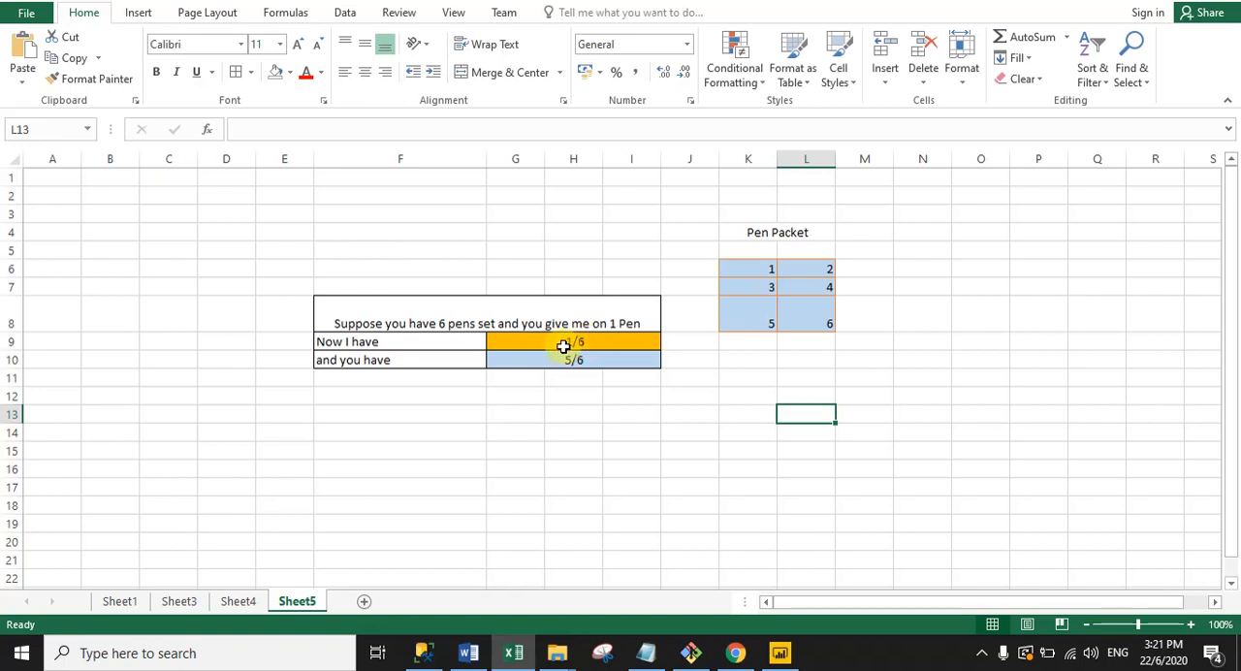
Step: Compare the fractions beside "Now I have" and "and you have" in the pen-sharing example
{"action": "left_click", "coordinate": [361, 362]}
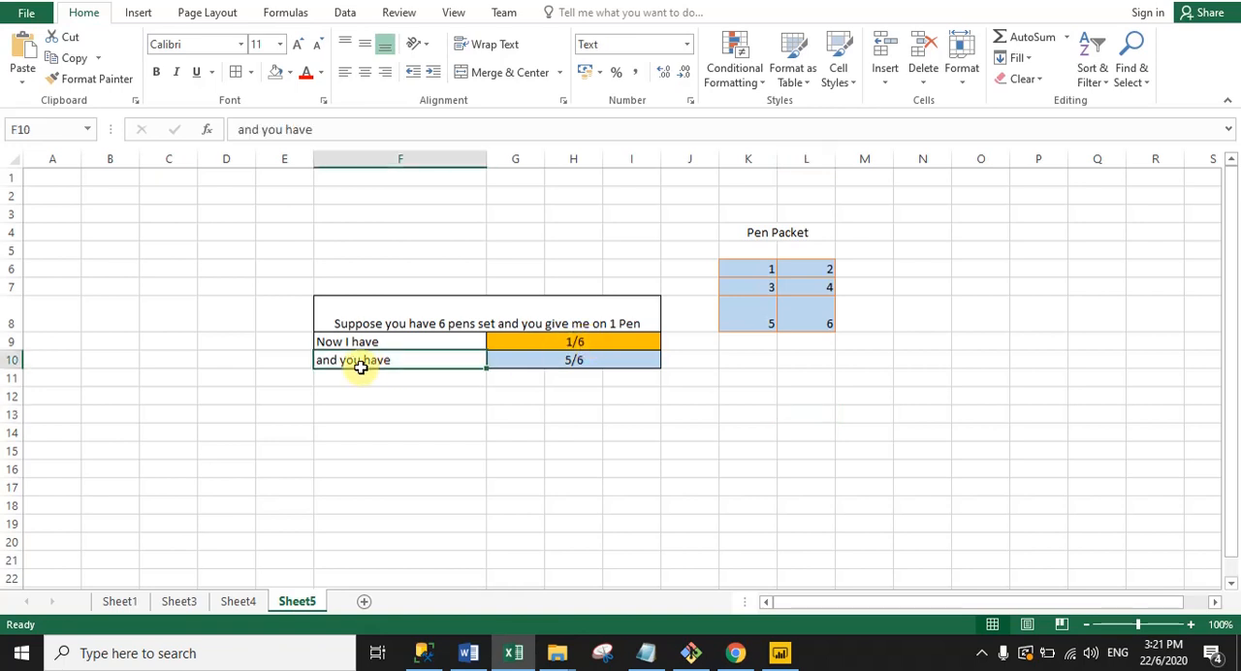
{"action": "left_click", "coordinate": [582, 359]}
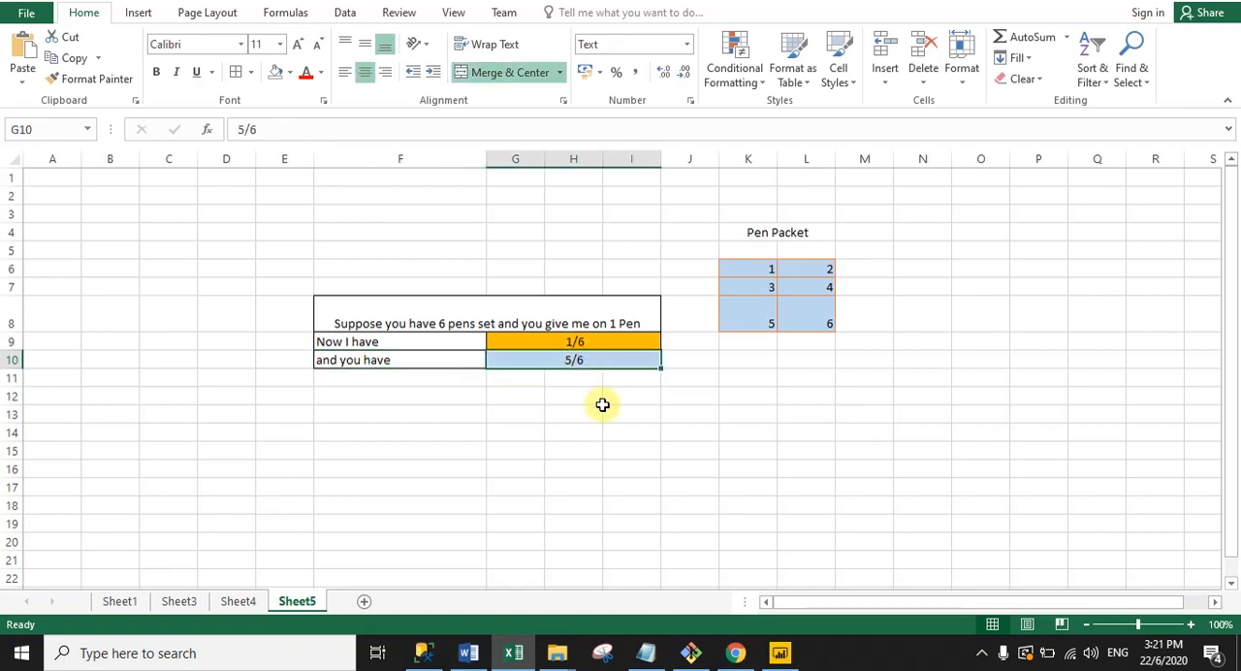
{"action": "left_click_drag", "start_coordinate": [563, 341], "coordinate": [587, 359]}
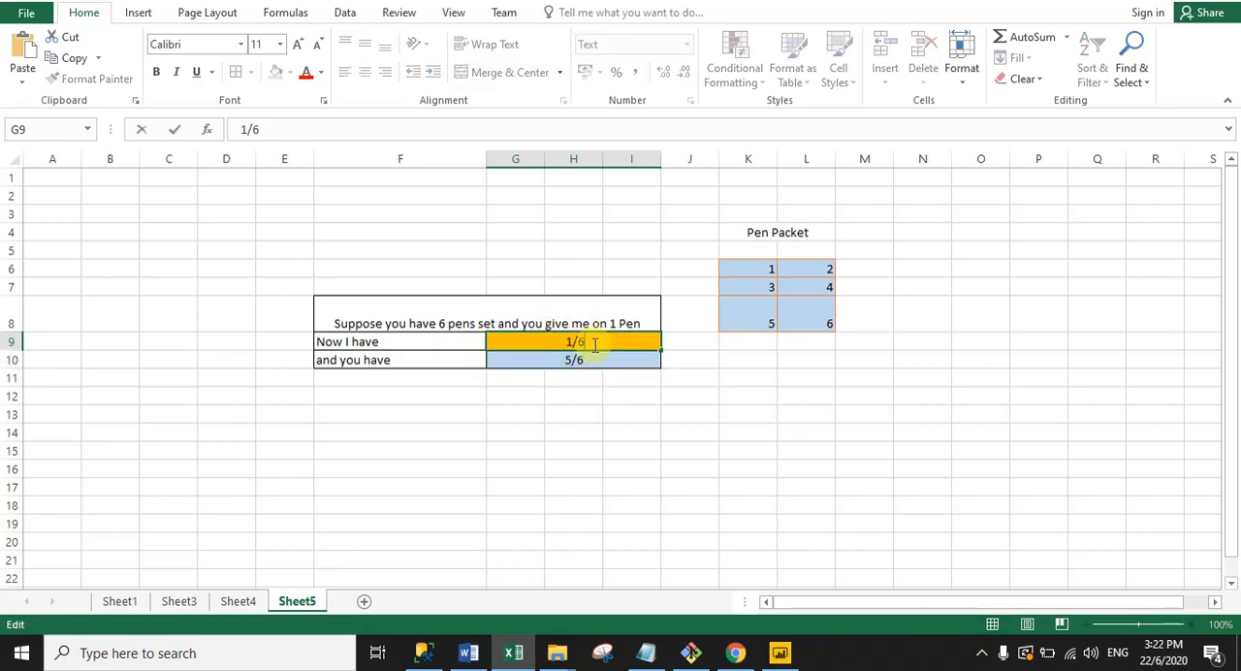
{"action": "left_click", "coordinate": [567, 356]}
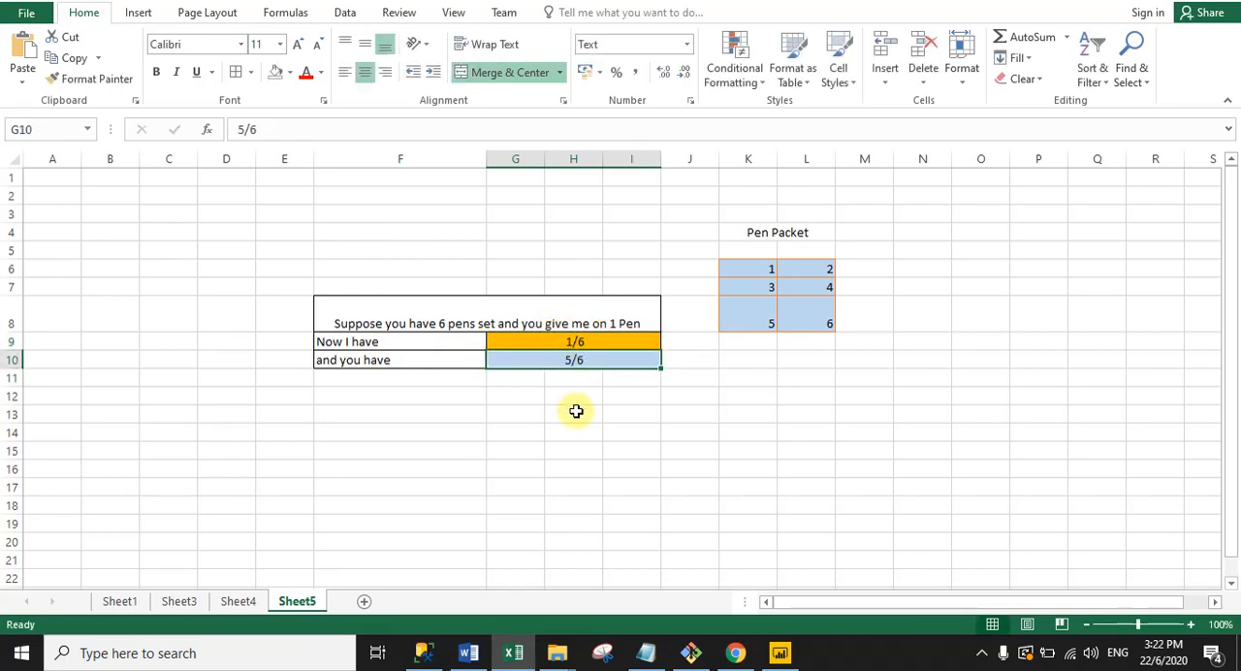
{"action": "left_click_drag", "start_coordinate": [573, 340], "coordinate": [582, 363]}
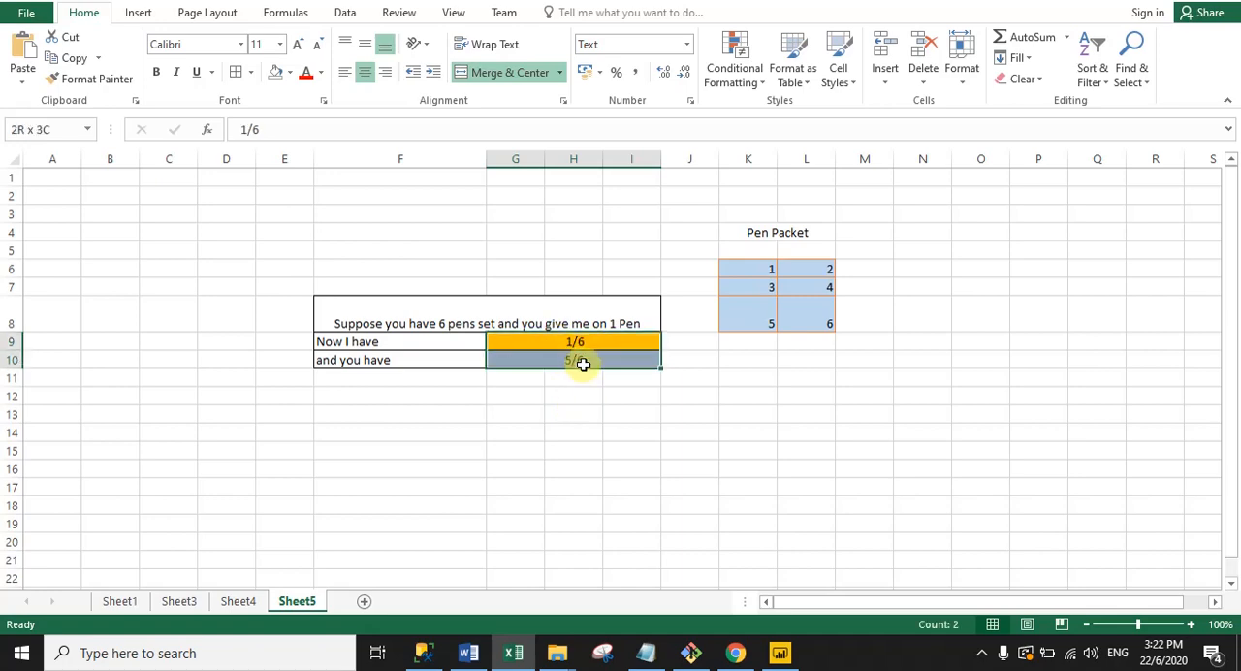
{"action": "left_click", "coordinate": [607, 464]}
Step: Switch back to Power BI and display the YEARFRAC column's full formula from the restaurantOrders table
{"action": "left_click", "coordinate": [780, 653]}
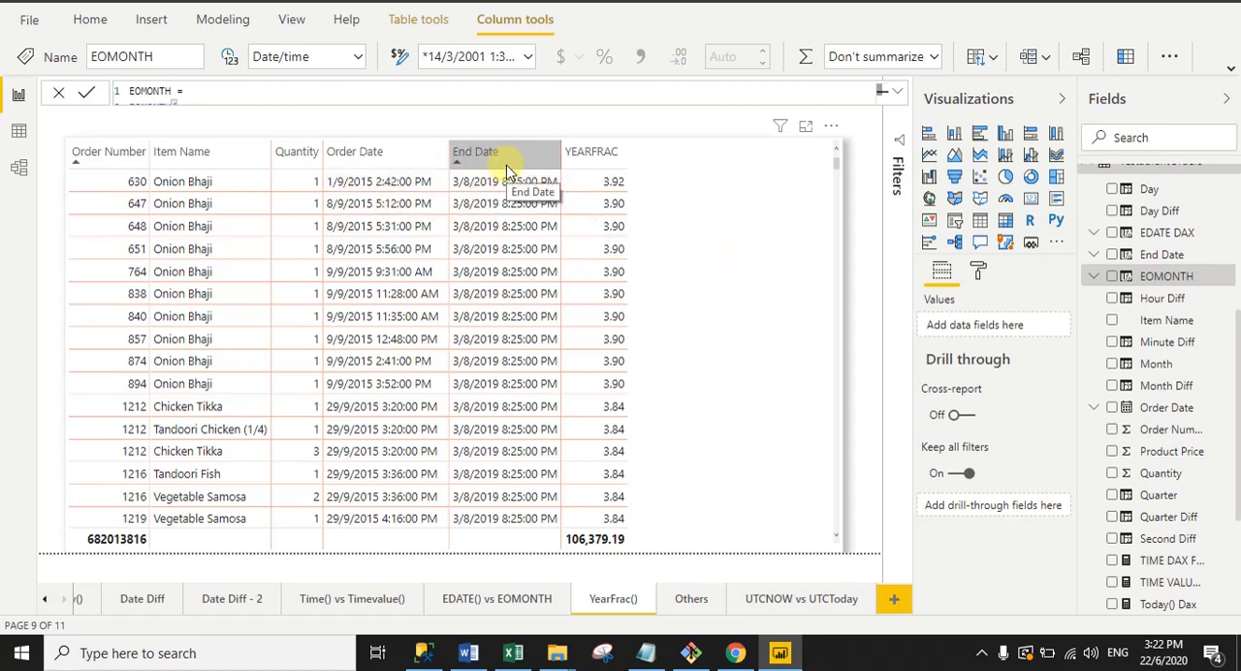
{"action": "scroll", "coordinate": [1238, 410], "scroll_direction": "down", "scroll_amount": 1}
{"action": "left_click_drag", "start_coordinate": [1238, 410], "coordinate": [1239, 519]}
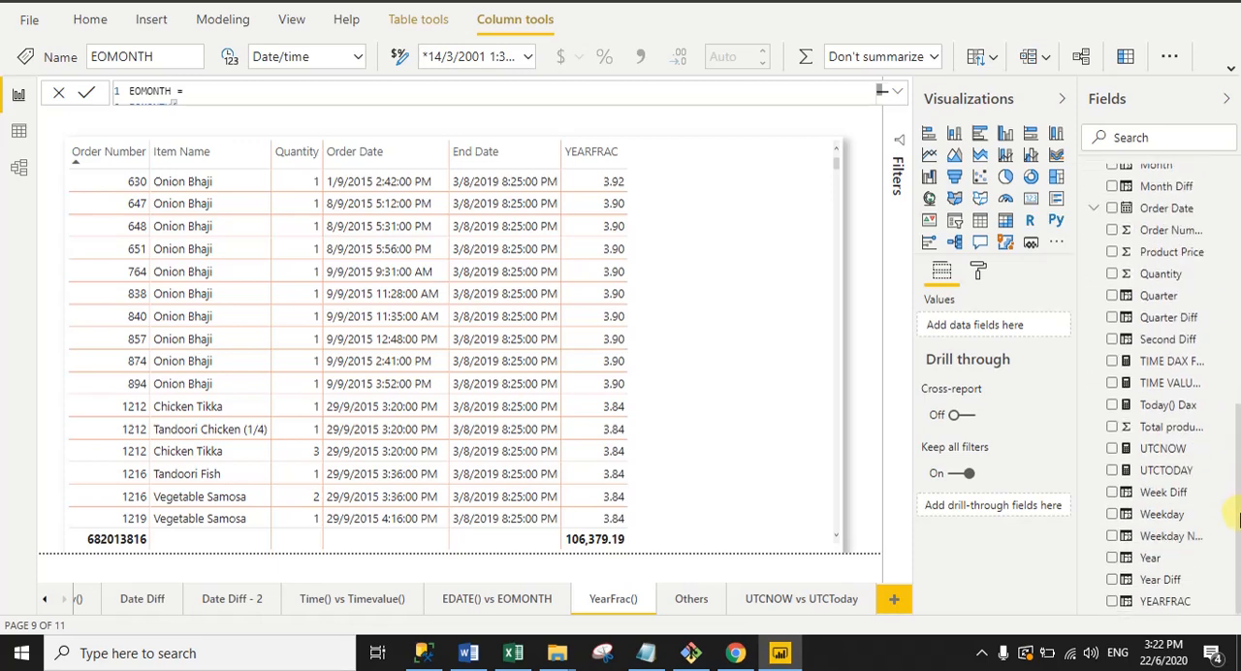
{"action": "left_click", "coordinate": [1122, 599]}
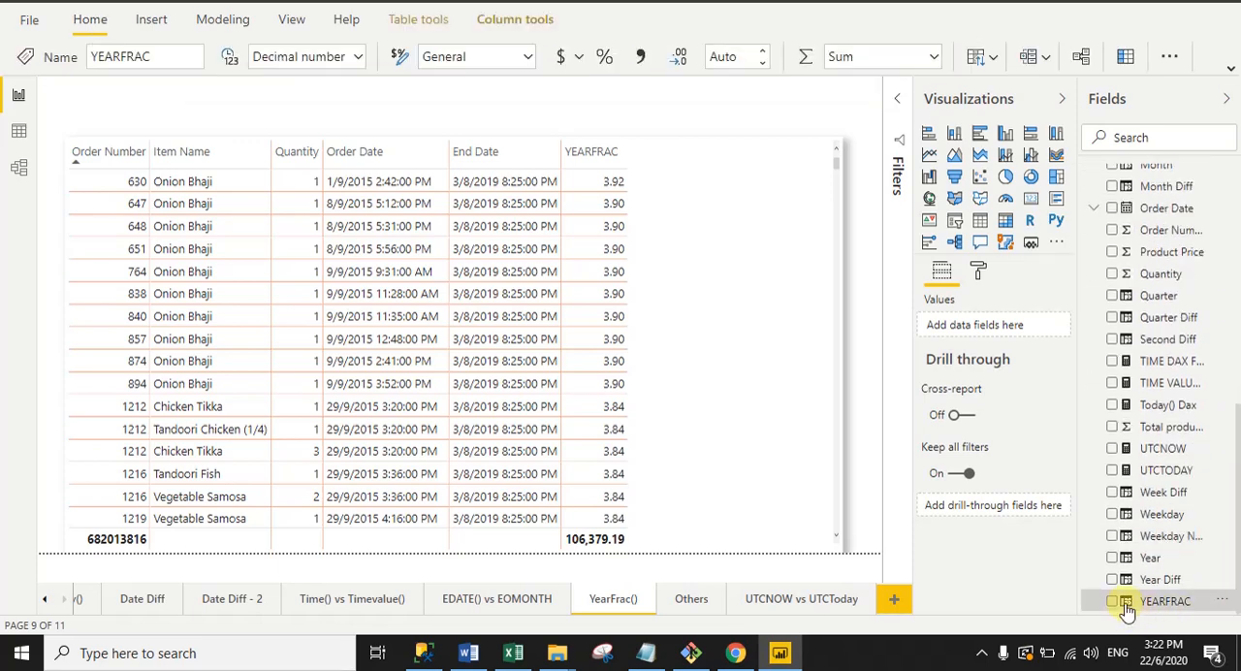
{"action": "left_click", "coordinate": [897, 93]}
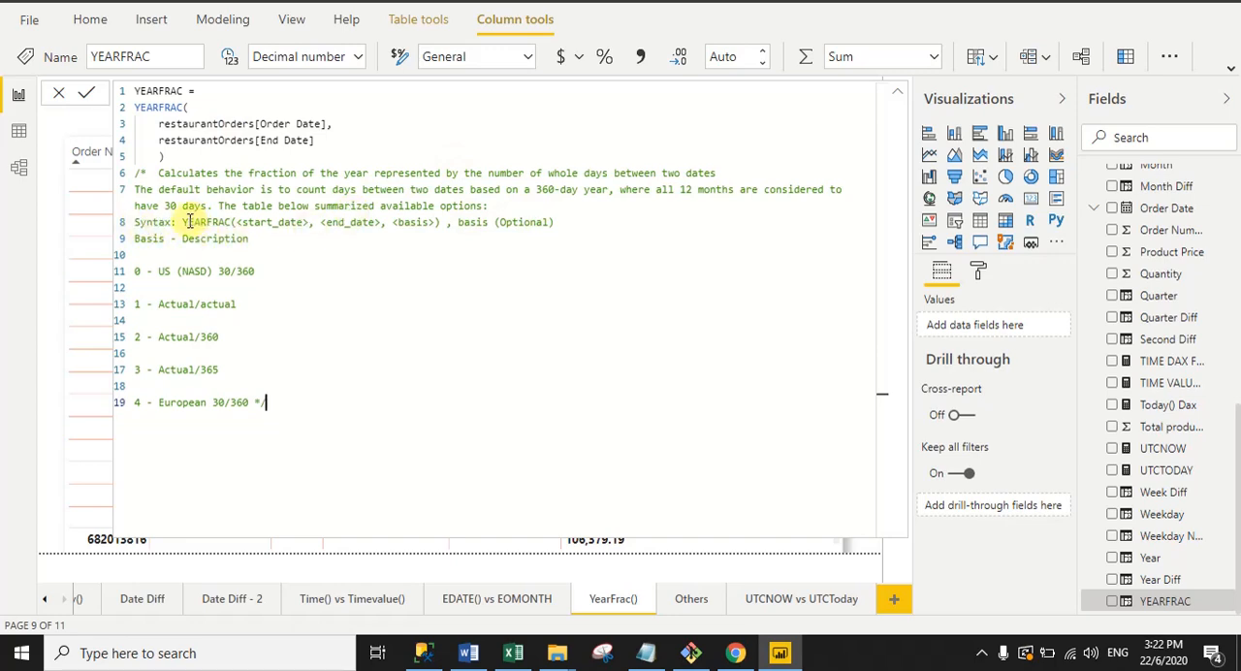
Step: Examine the YEARFRAC syntax comment, especially the optional basis argument and the list of basis codes 0 to 4
{"action": "left_click_drag", "start_coordinate": [190, 223], "coordinate": [435, 222]}
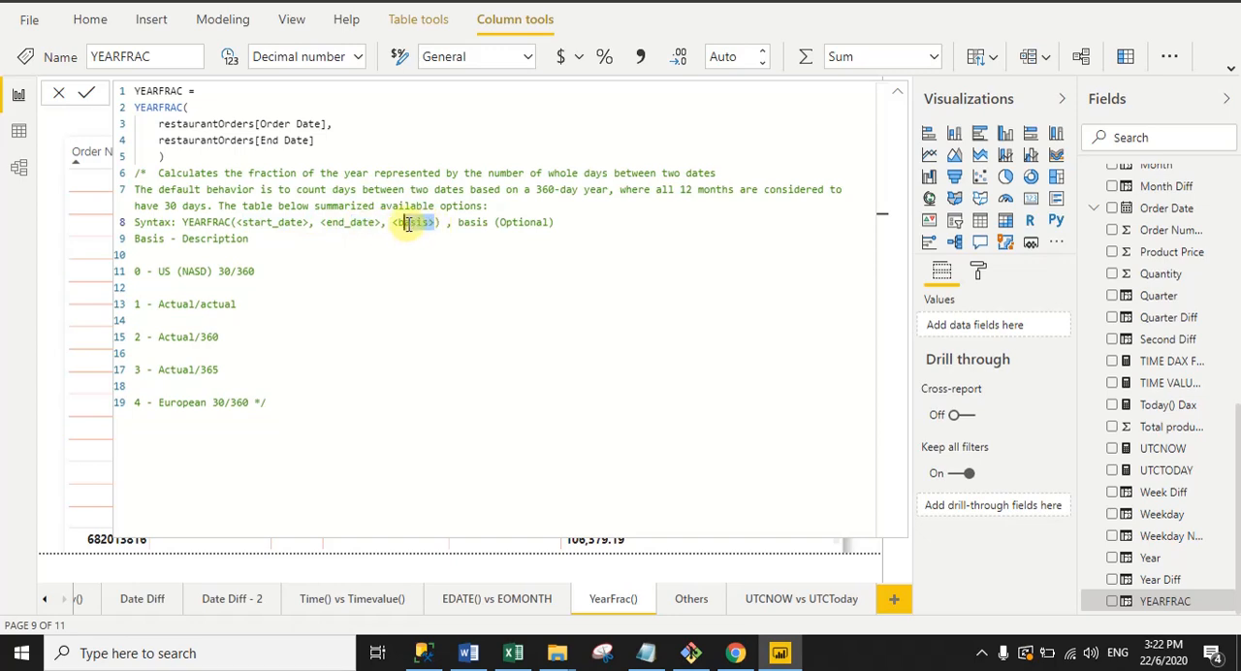
{"action": "left_click", "coordinate": [136, 272]}
{"action": "left_click_drag", "start_coordinate": [136, 272], "coordinate": [148, 410]}
{"action": "left_click", "coordinate": [307, 366]}
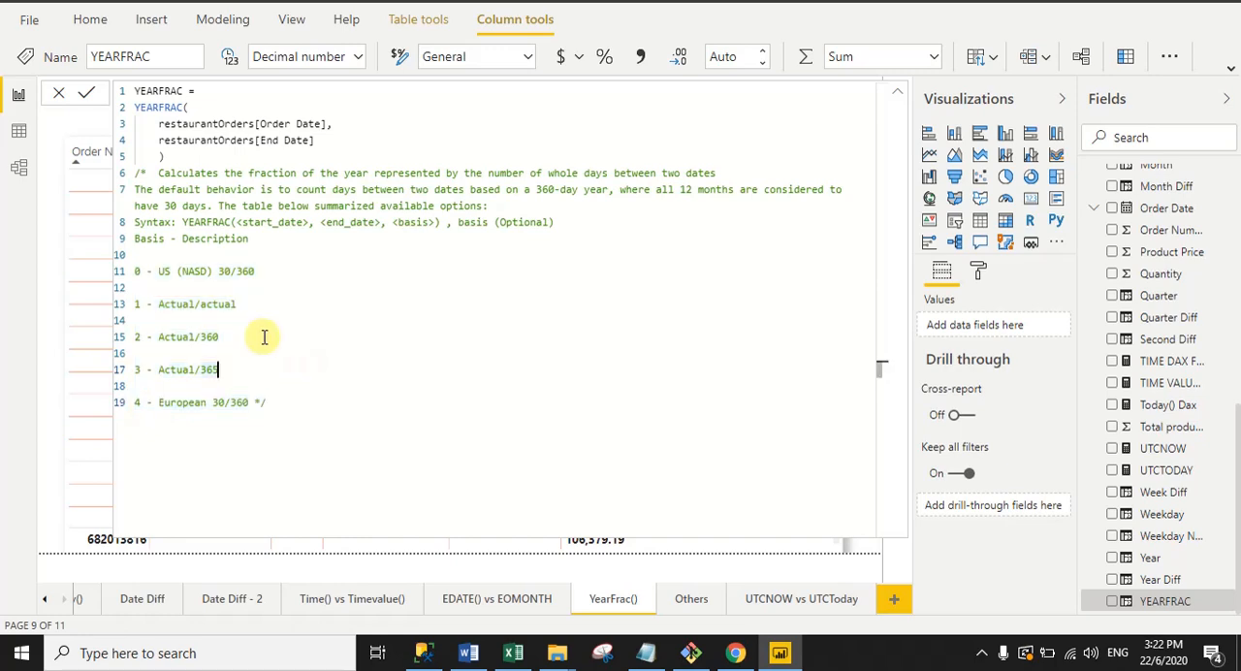
Step: Go through the US (NASD) 30/360, Actual/actual and European 30/360 basis descriptions, and collapse the formula to show the table
{"action": "double_click", "coordinate": [160, 272]}
{"action": "left_click_drag", "start_coordinate": [194, 272], "coordinate": [214, 272]}
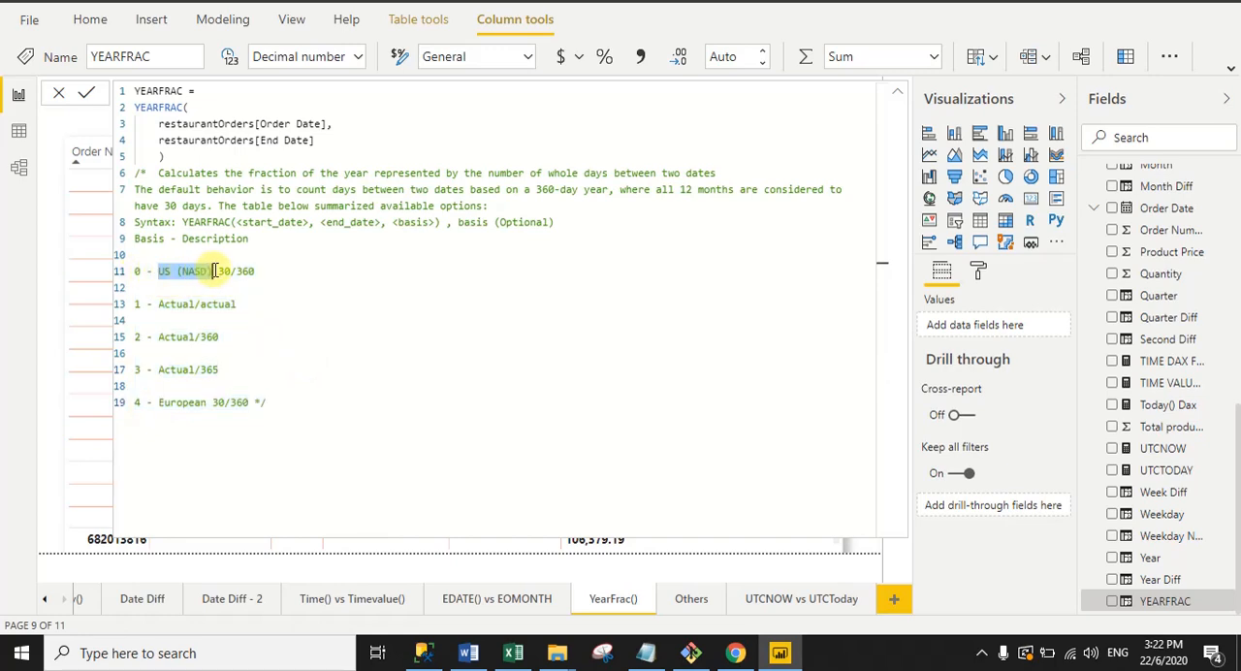
{"action": "left_click", "coordinate": [255, 271]}
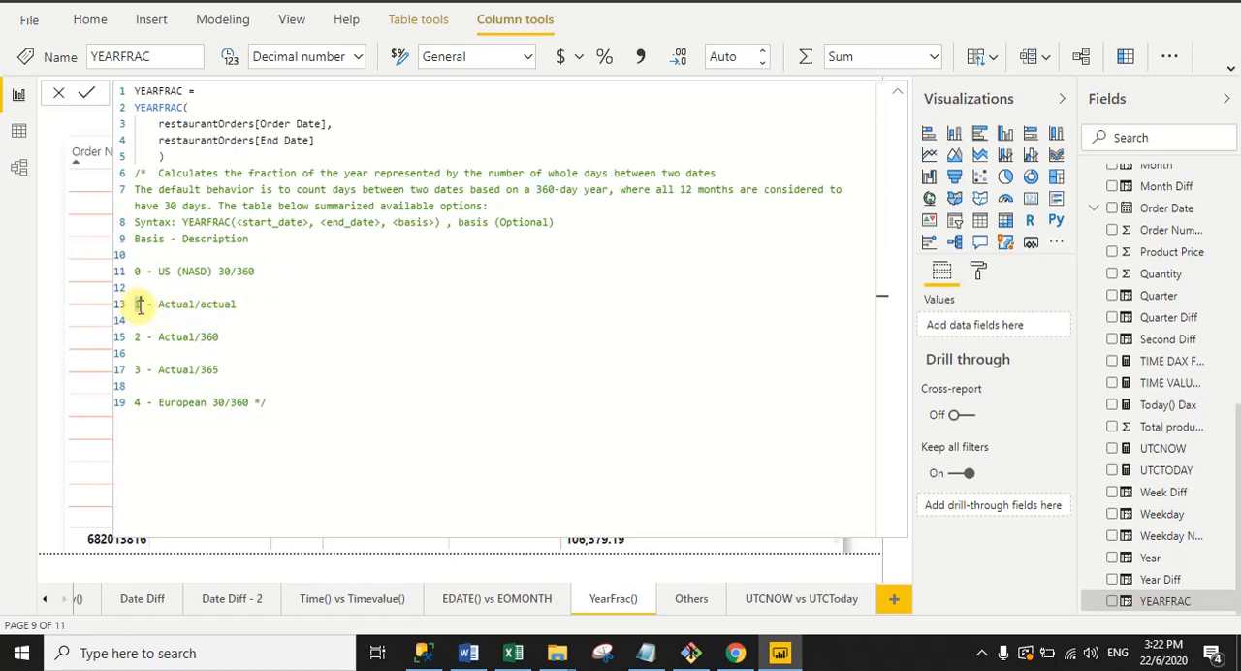
{"action": "left_click_drag", "start_coordinate": [158, 305], "coordinate": [254, 305]}
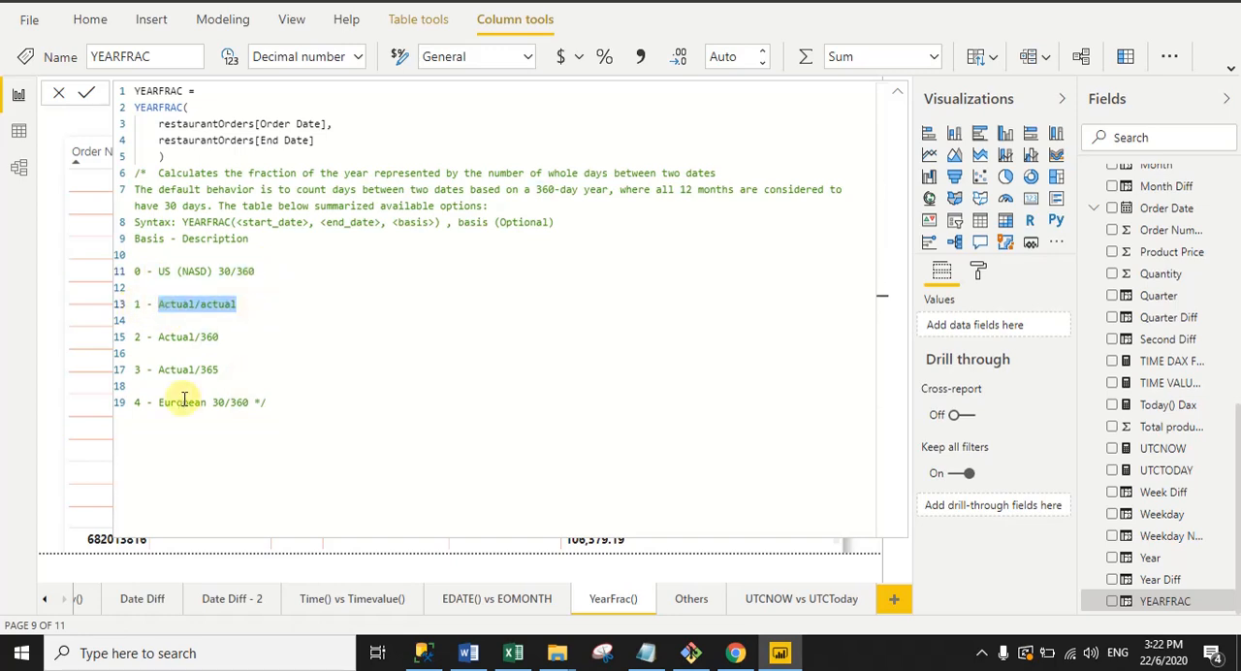
{"action": "left_click_drag", "start_coordinate": [134, 403], "coordinate": [267, 403]}
{"action": "left_click", "coordinate": [352, 360]}
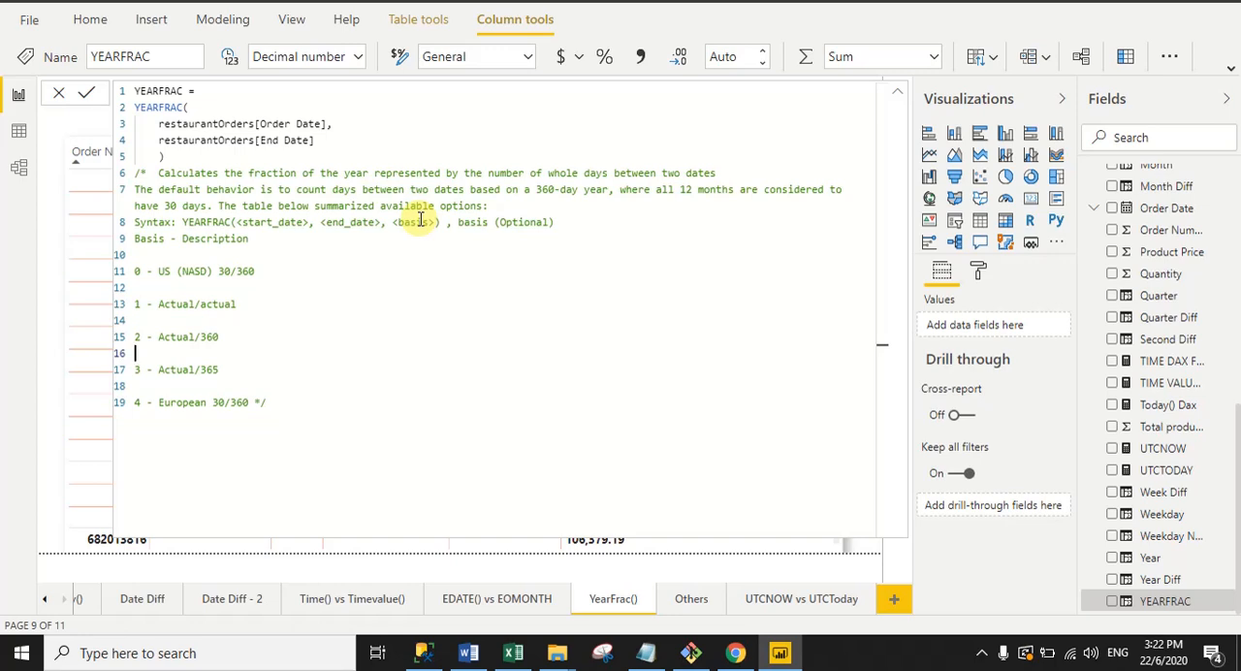
{"action": "left_click", "coordinate": [893, 95]}
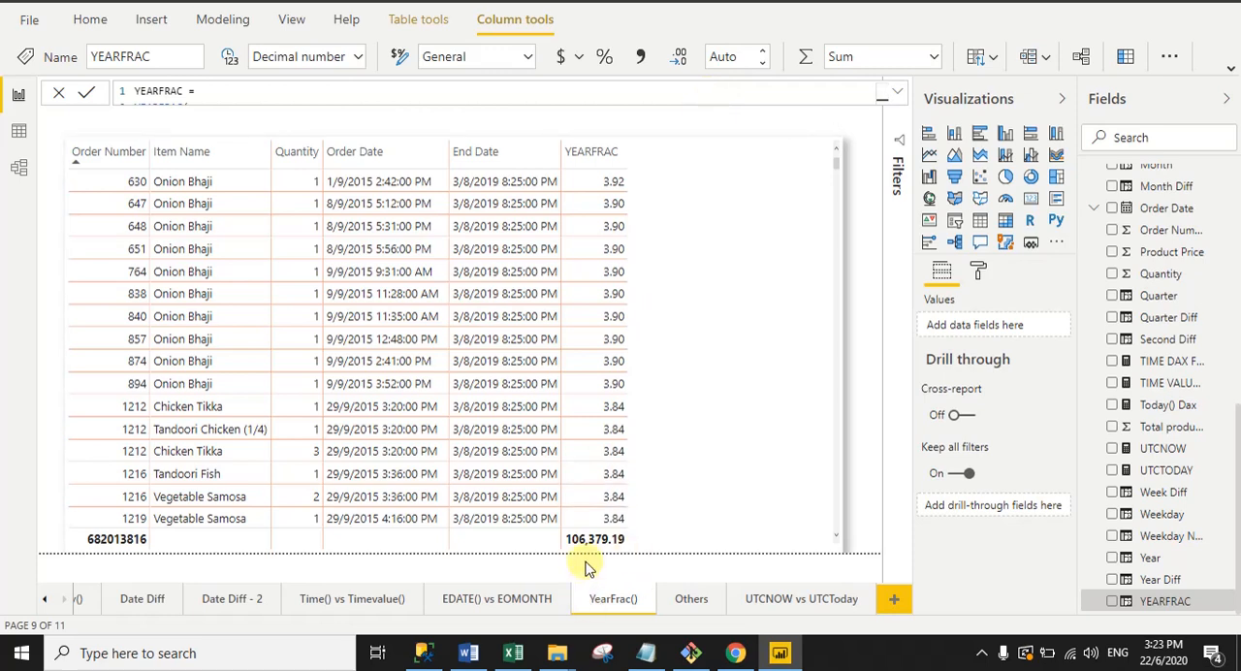
Step: Open the Others report page and examine the Day column's formula, including its column name, Day function and Order Date argument
{"action": "left_click", "coordinate": [693, 600]}
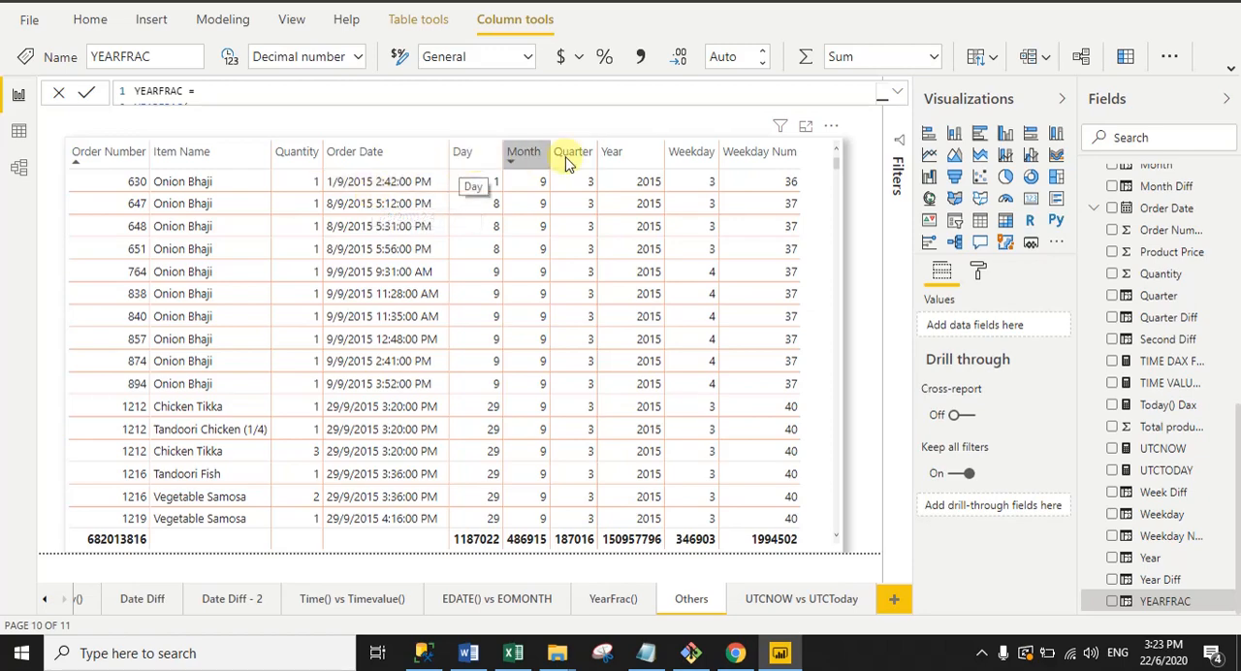
{"action": "left_click_drag", "start_coordinate": [1238, 528], "coordinate": [1237, 376]}
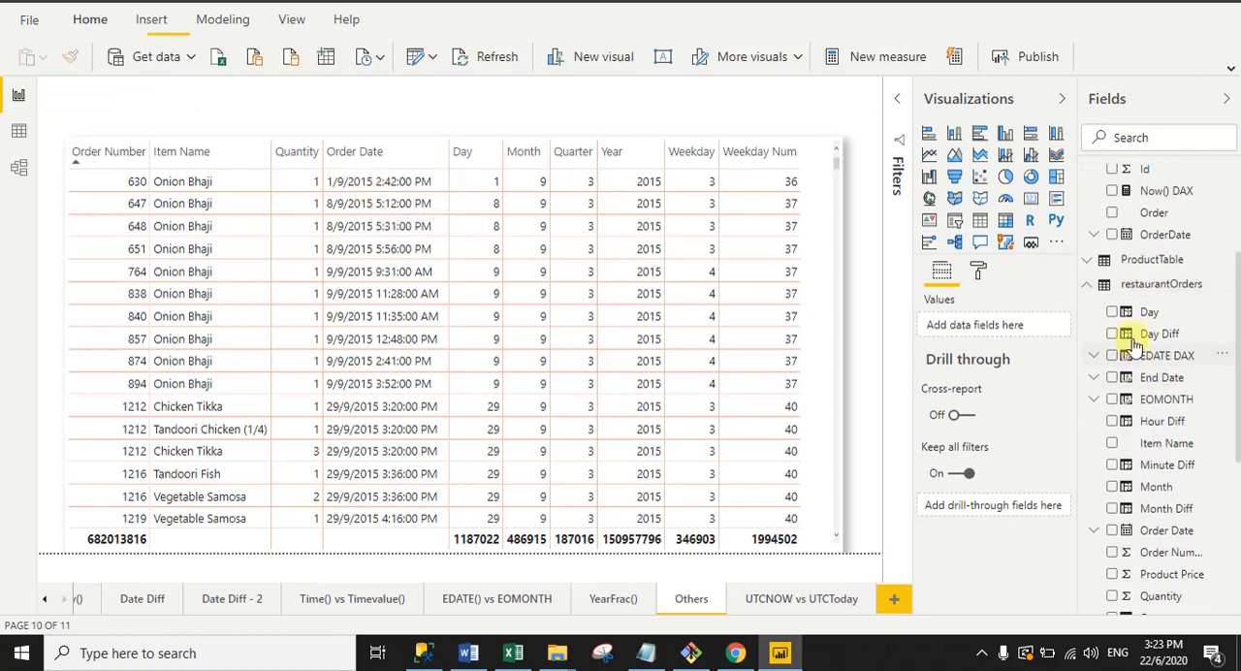
{"action": "left_click", "coordinate": [1128, 318]}
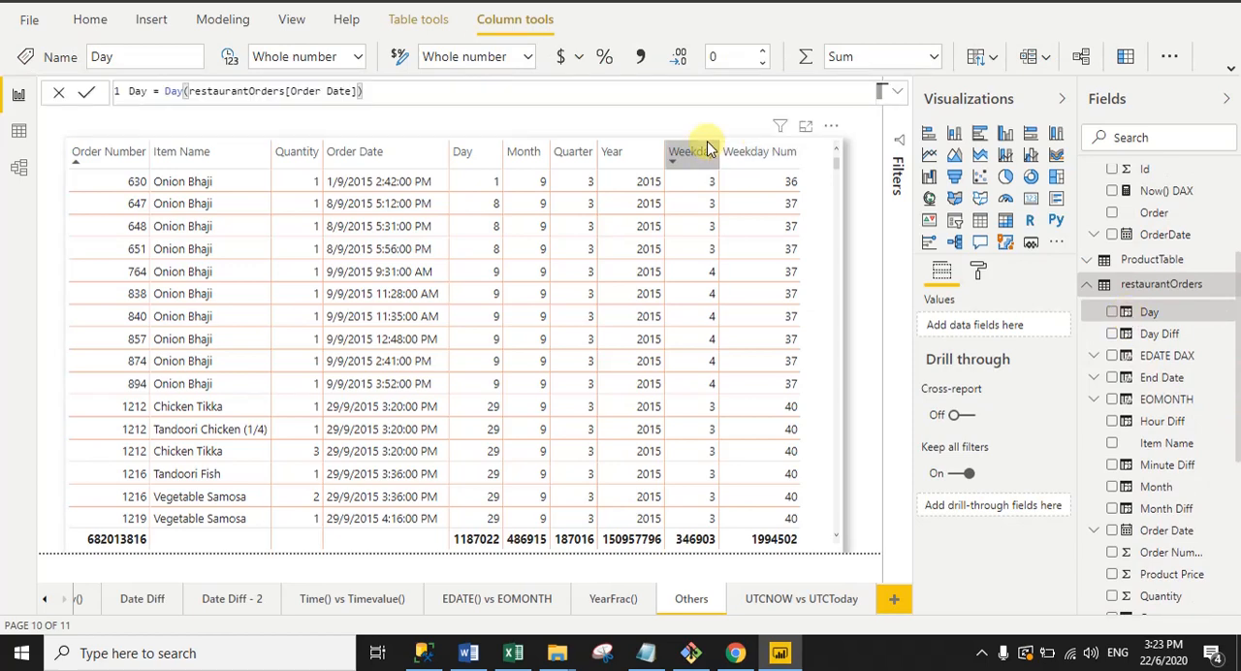
{"action": "left_click", "coordinate": [899, 95]}
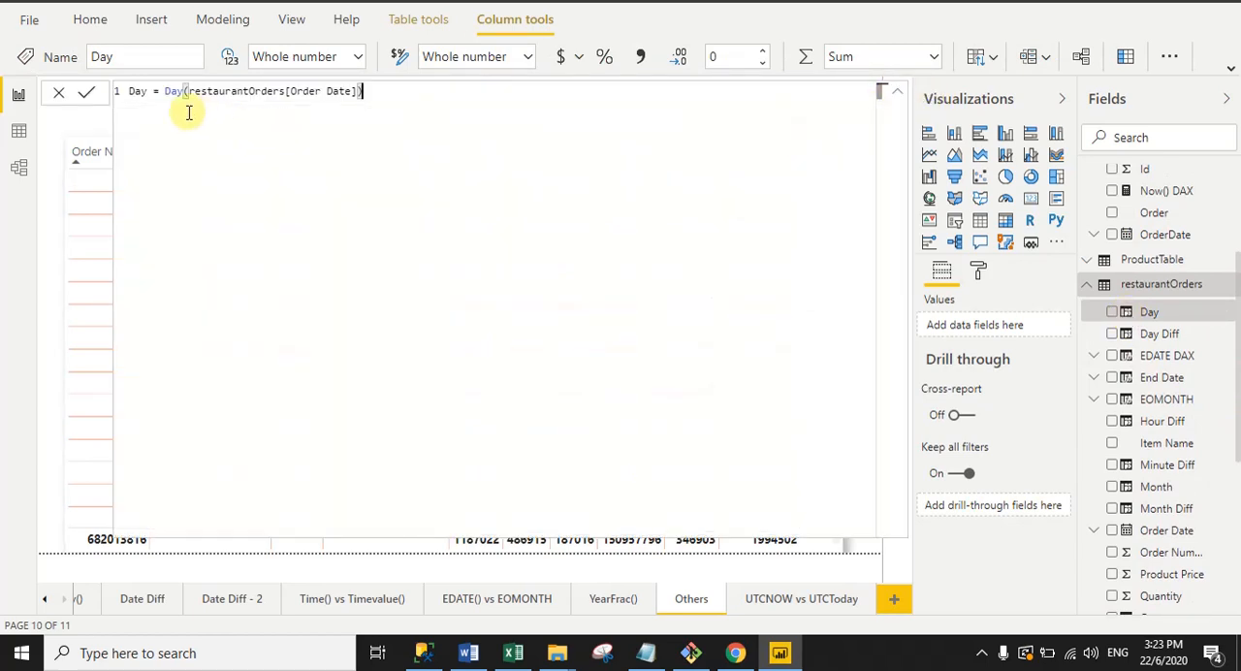
{"action": "double_click", "coordinate": [136, 91]}
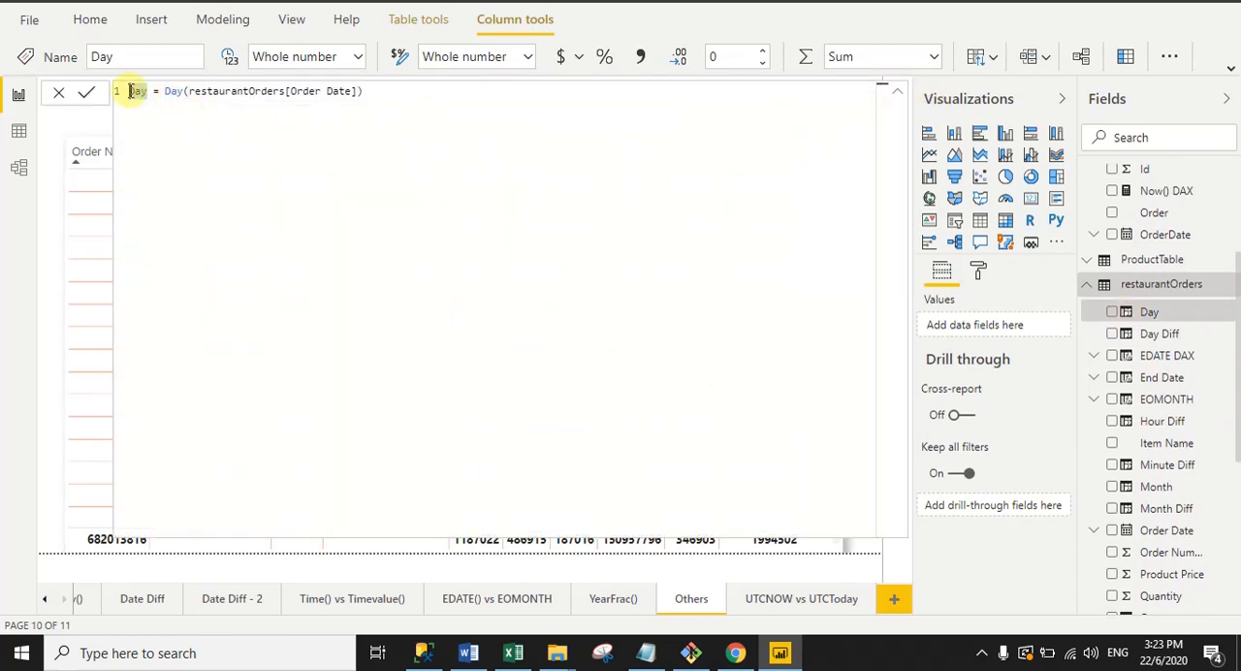
{"action": "double_click", "coordinate": [177, 91]}
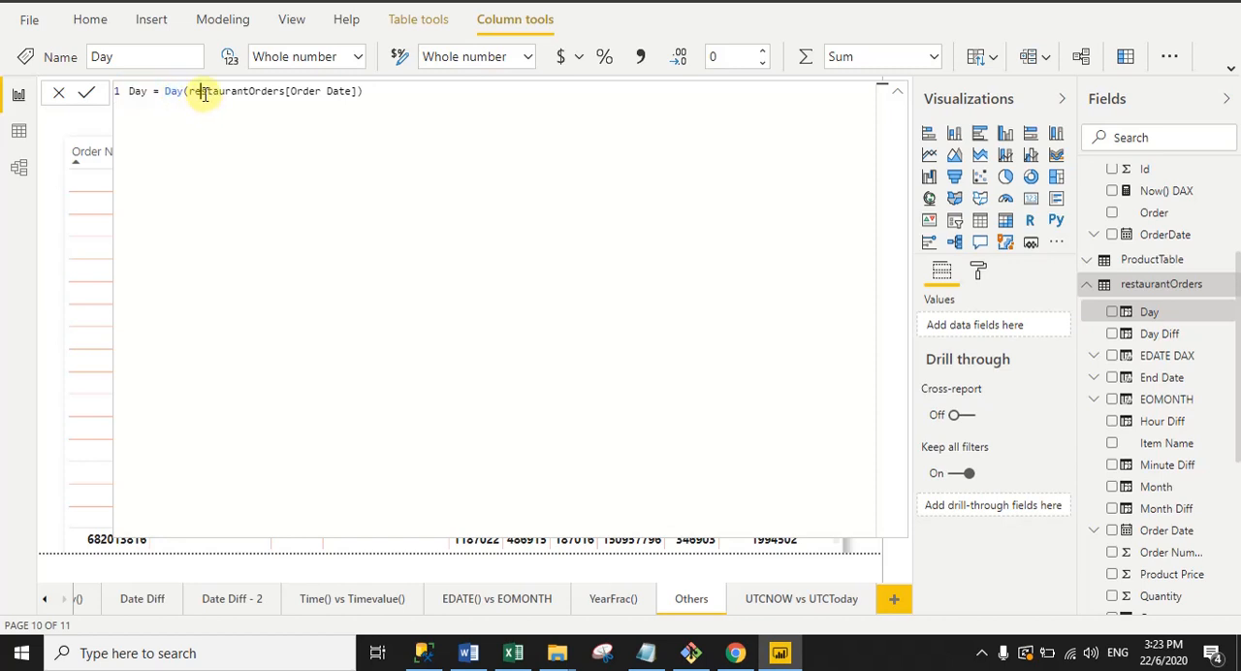
{"action": "left_click", "coordinate": [203, 91]}
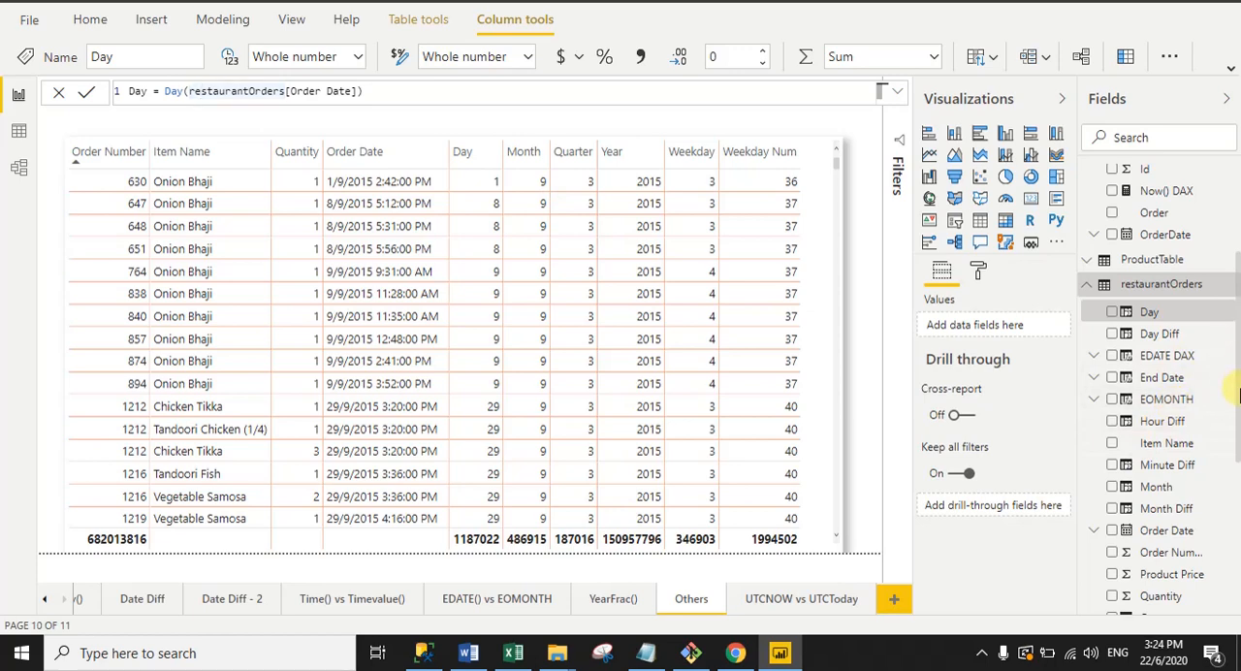
Step: Examine the Month column's formula with its Month function and Order Date argument, and deselect the column
{"action": "left_click", "coordinate": [1128, 492]}
{"action": "left_click", "coordinate": [1128, 489]}
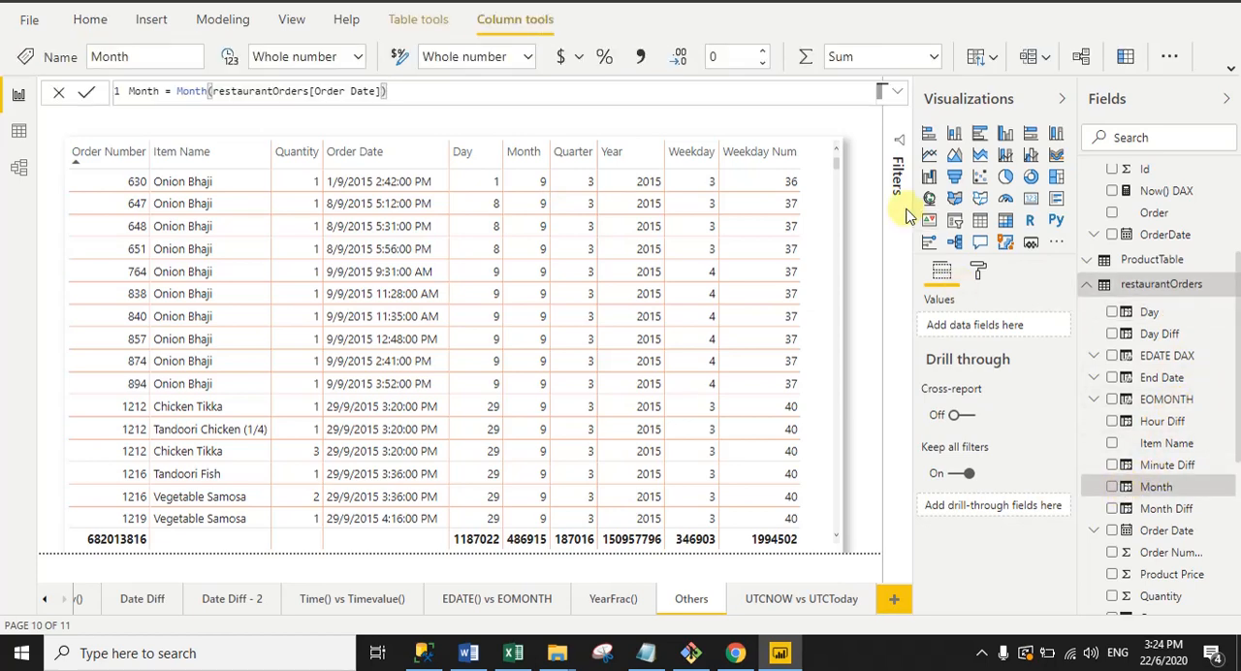
{"action": "left_click_drag", "start_coordinate": [176, 92], "coordinate": [357, 91]}
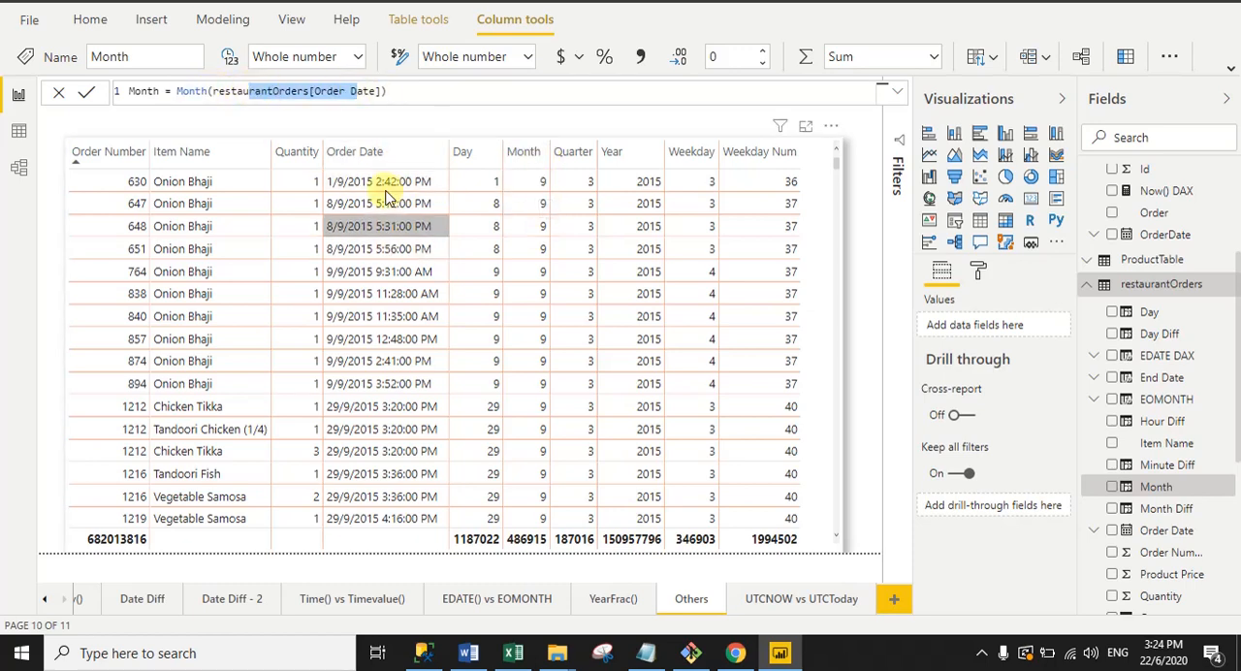
{"action": "left_click", "coordinate": [976, 519]}
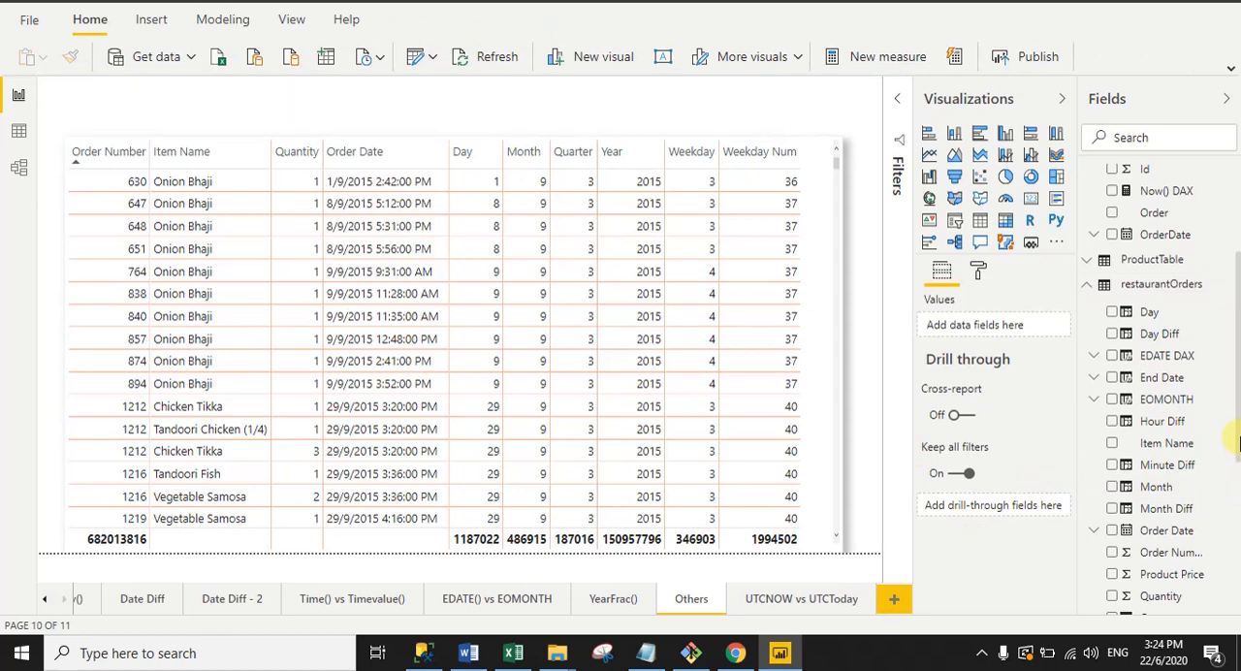
Step: Examine the Quarter column's formula in the restaurantOrders table, including its Quarter function and Order Date argument
{"action": "left_click_drag", "start_coordinate": [1240, 443], "coordinate": [1240, 486]}
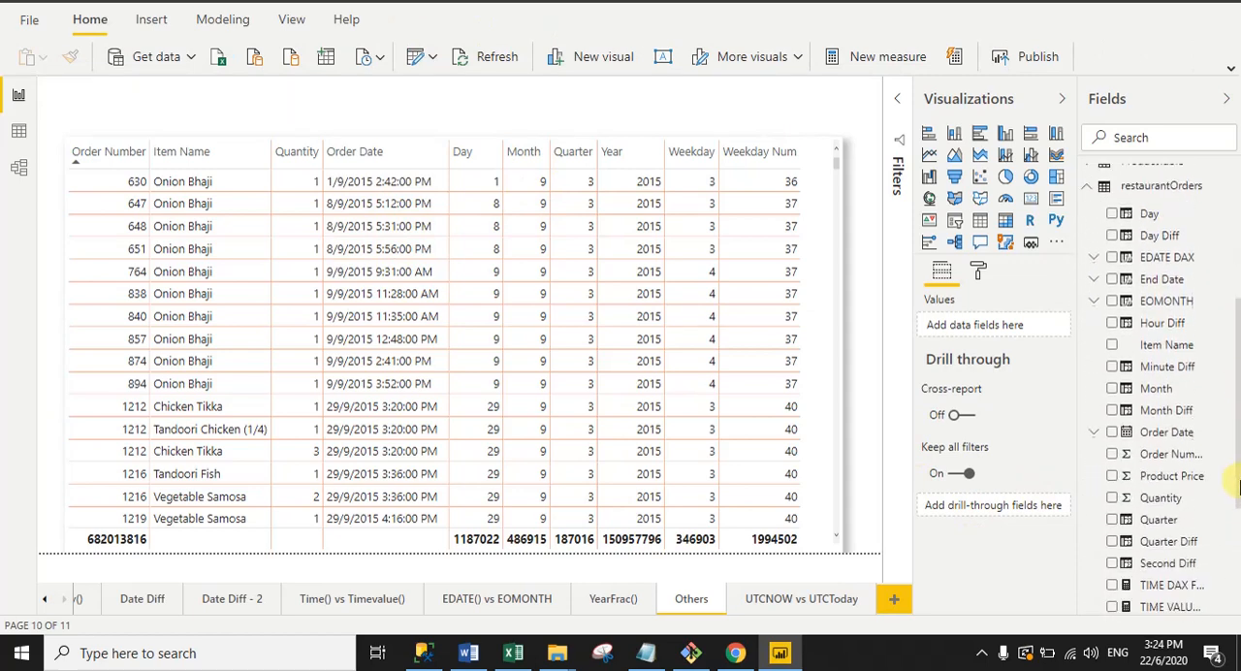
{"action": "scroll", "coordinate": [1125, 465], "scroll_direction": "down", "scroll_amount": 3}
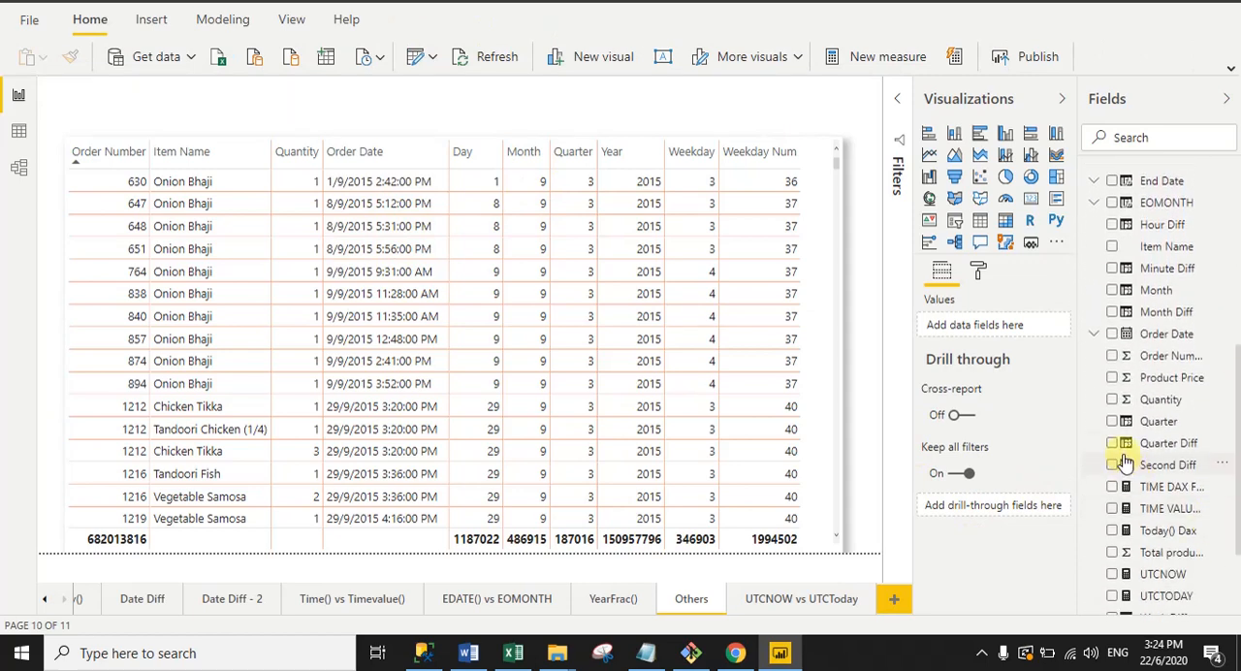
{"action": "left_click", "coordinate": [1125, 423]}
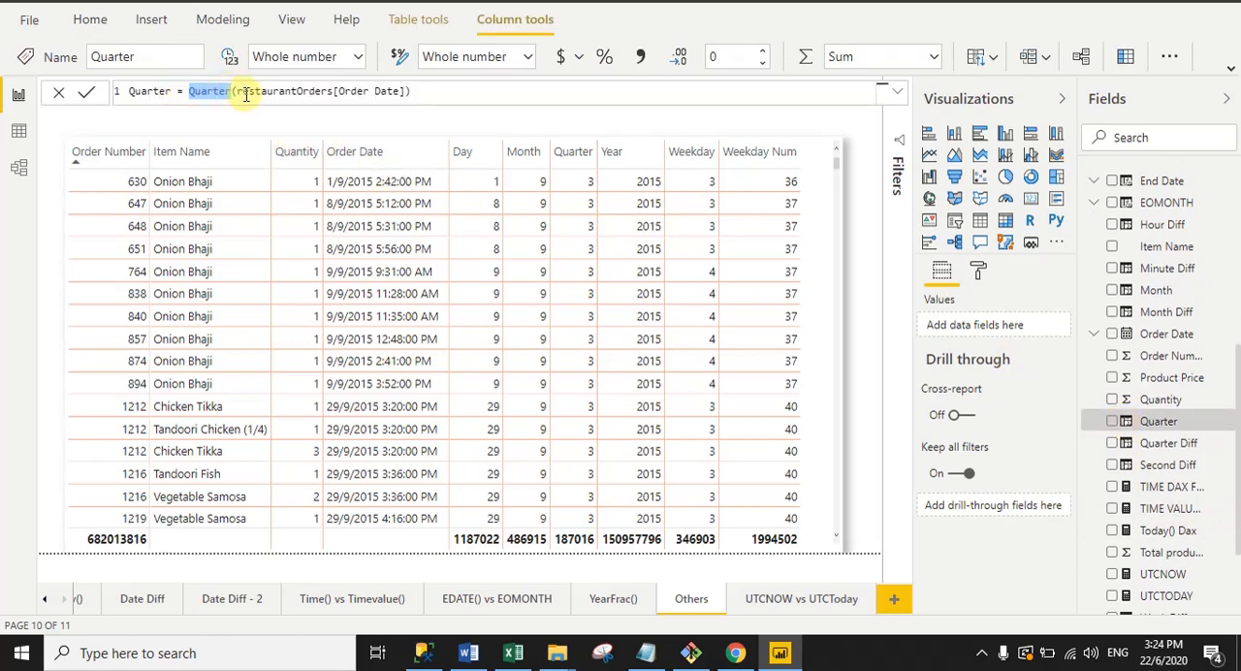
{"action": "left_click_drag", "start_coordinate": [239, 92], "coordinate": [400, 91]}
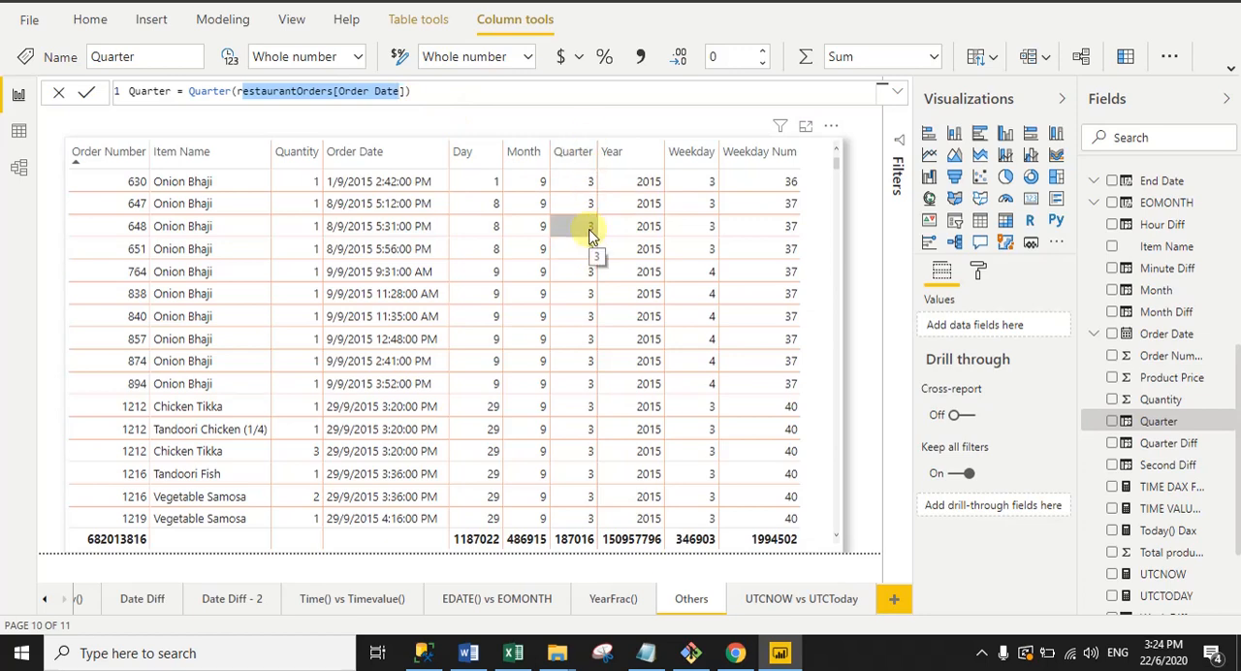
Step: Examine the Year column's formula in the restaurantOrders table, including its Year function and Order Date argument
{"action": "left_click_drag", "start_coordinate": [1240, 479], "coordinate": [1240, 519]}
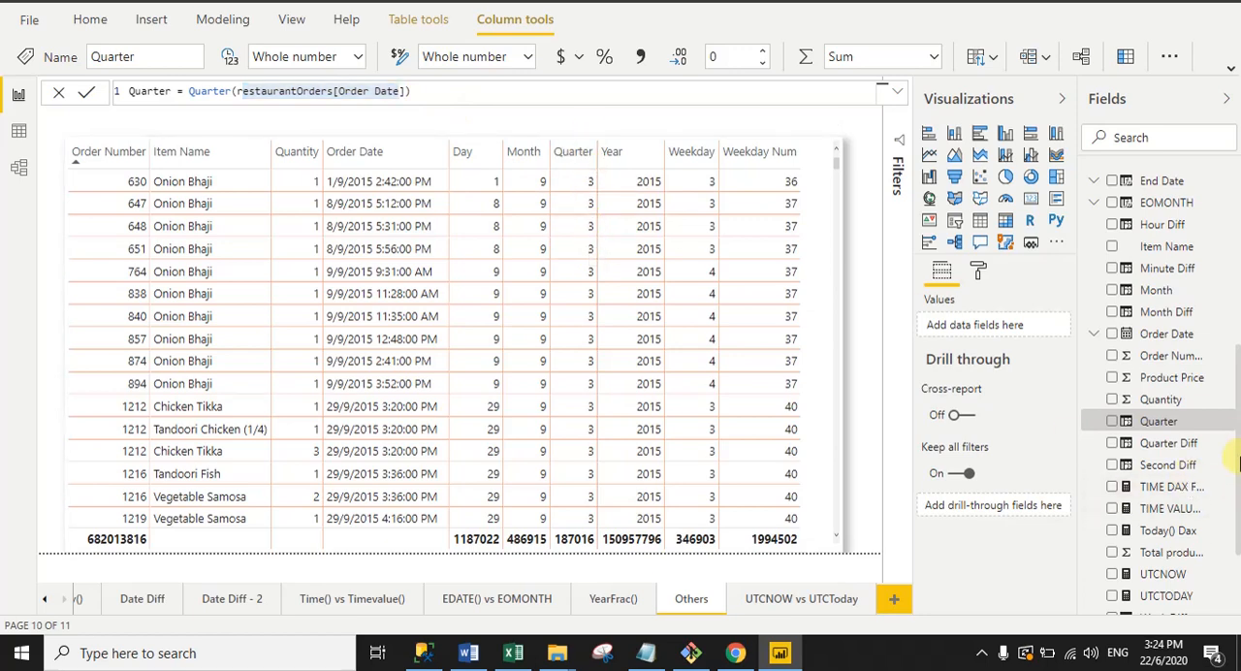
{"action": "left_click_drag", "start_coordinate": [1240, 433], "coordinate": [1239, 508]}
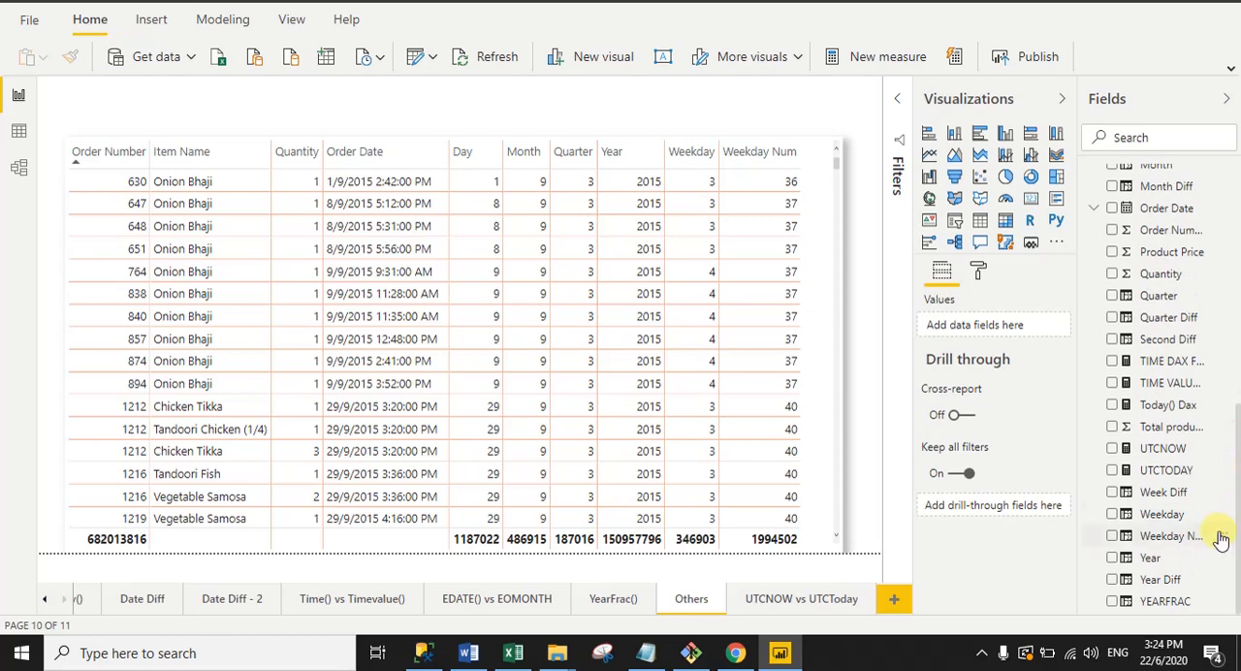
{"action": "left_click", "coordinate": [1135, 560]}
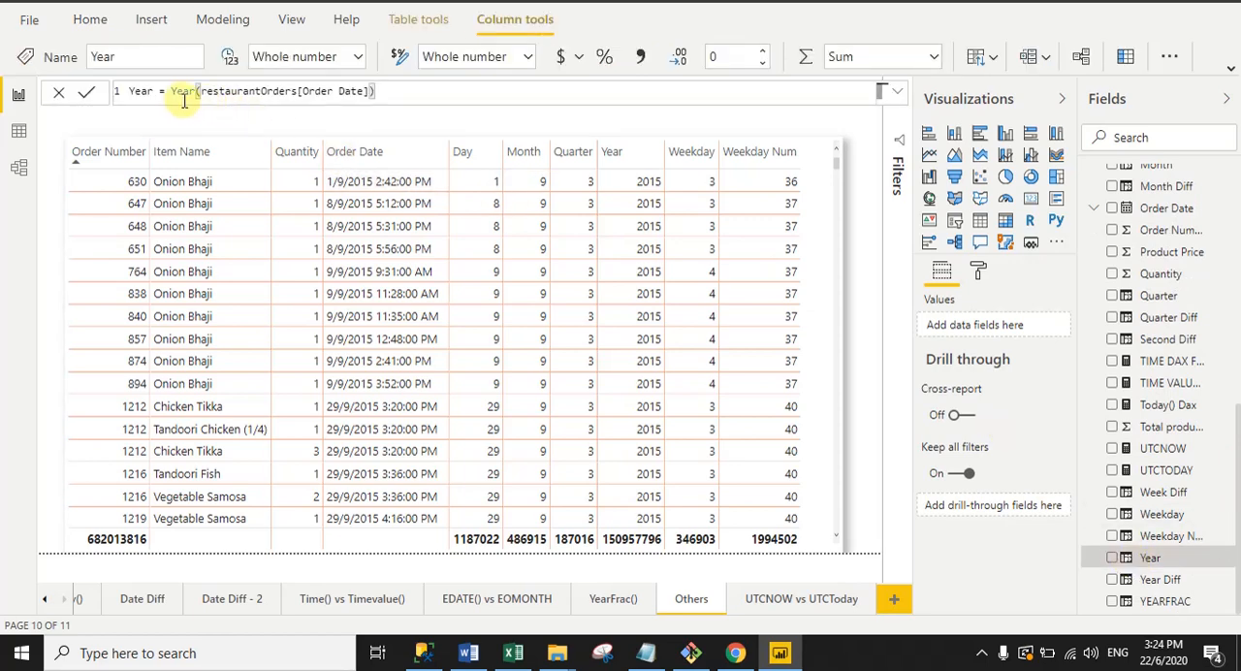
{"action": "left_click_drag", "start_coordinate": [176, 94], "coordinate": [194, 93]}
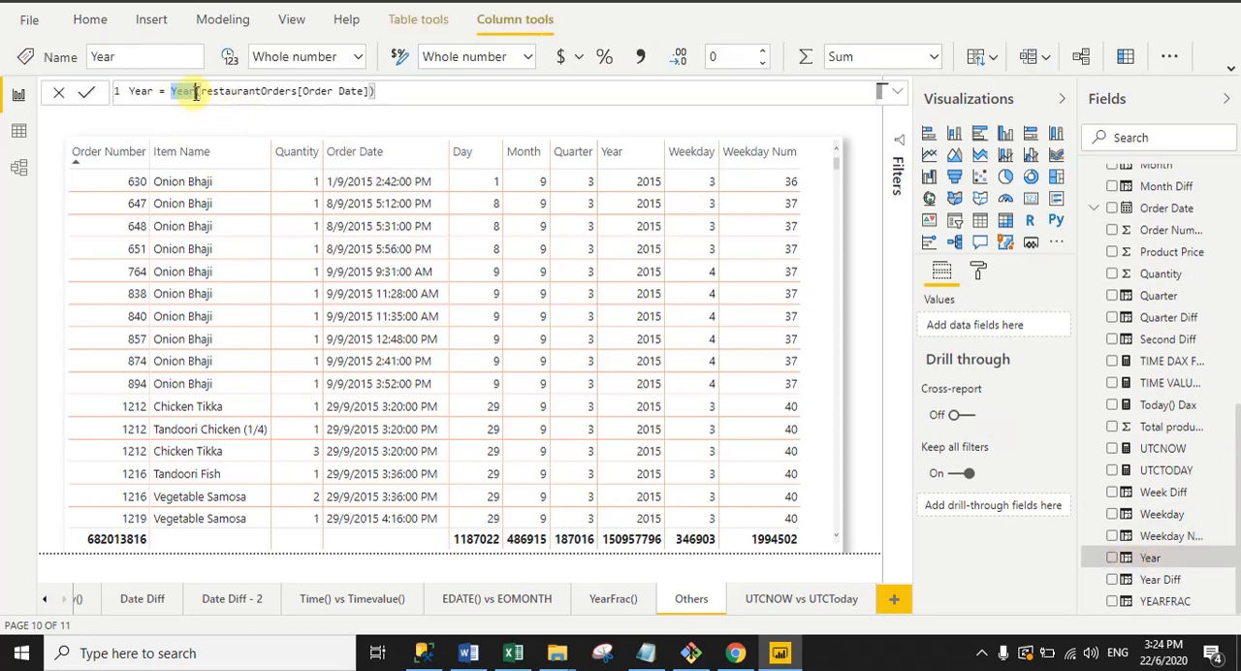
{"action": "double_click", "coordinate": [249, 90]}
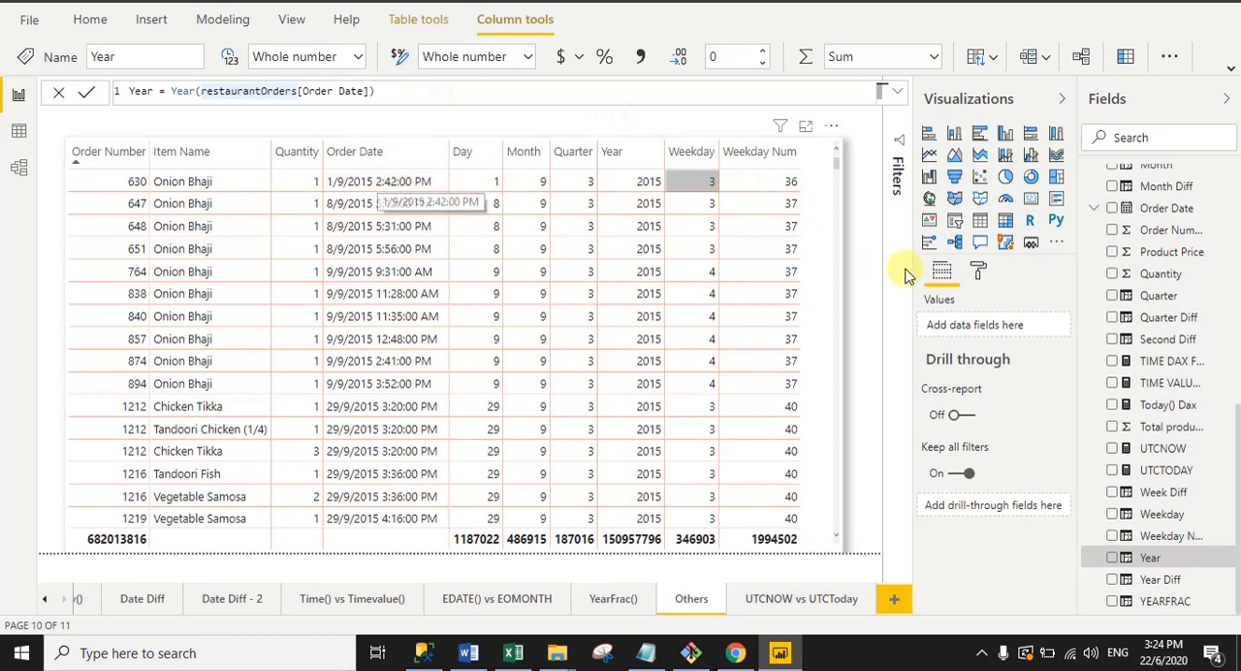
Step: Examine the Weekday column's formula, including the WEEKDAY function, the Order Date argument and the return type argument
{"action": "left_click", "coordinate": [1135, 514]}
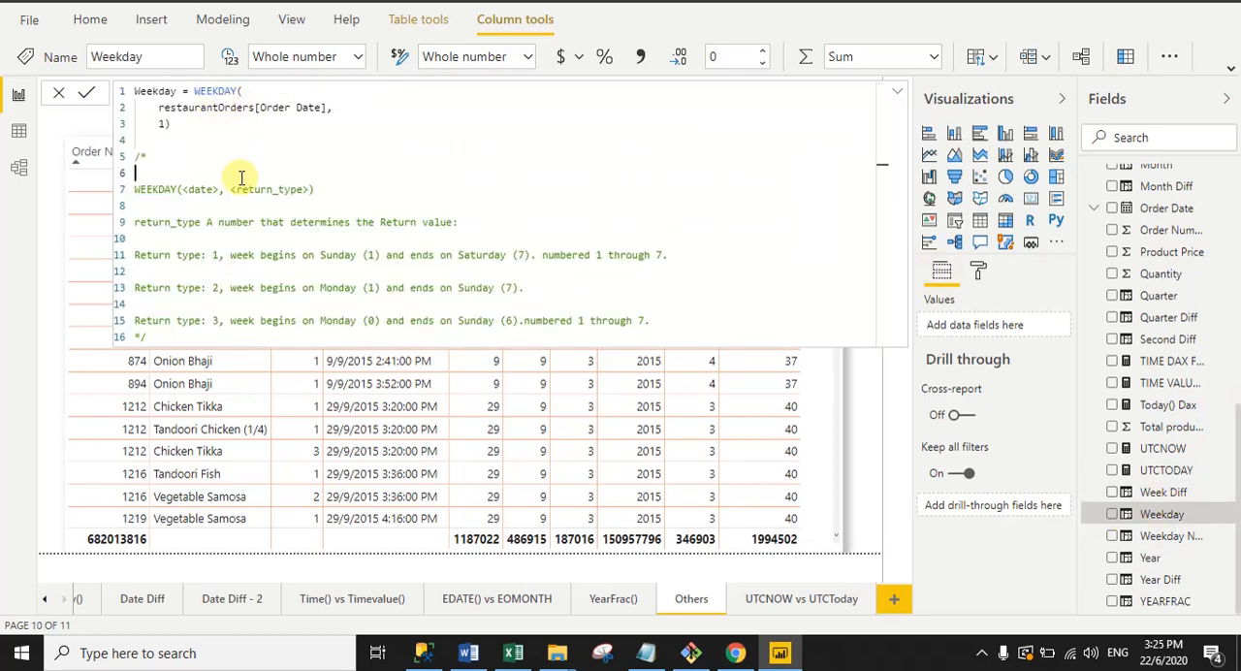
{"action": "left_click_drag", "start_coordinate": [194, 90], "coordinate": [237, 89]}
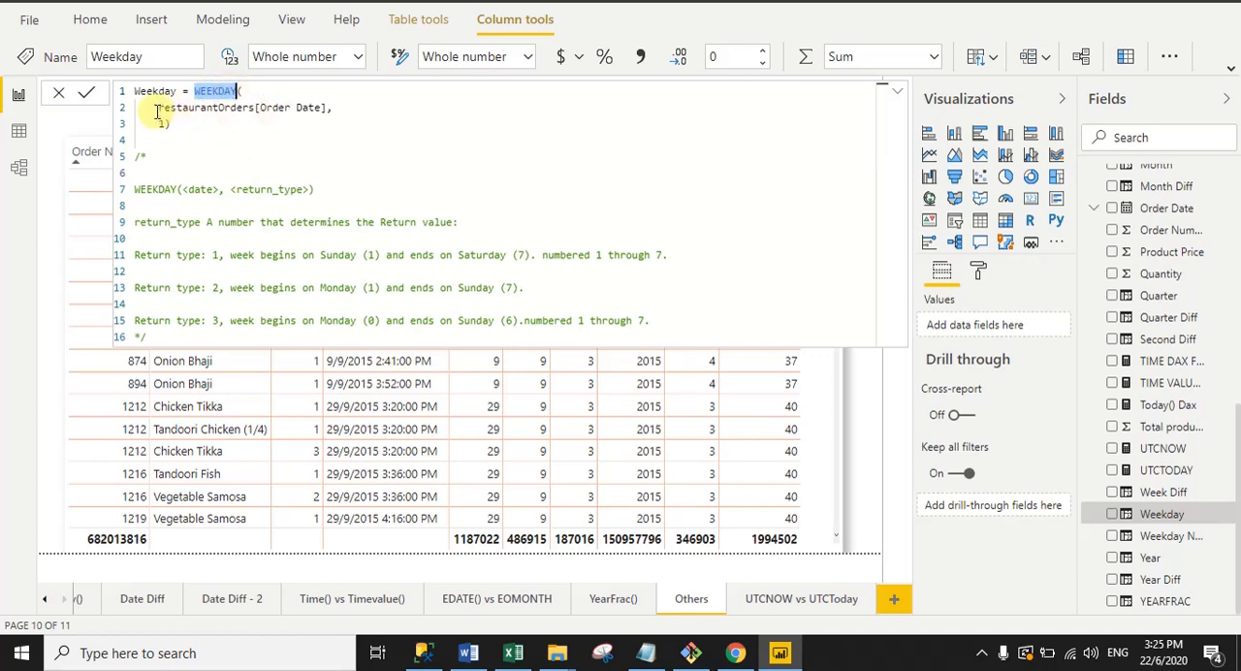
{"action": "left_click_drag", "start_coordinate": [158, 108], "coordinate": [332, 111]}
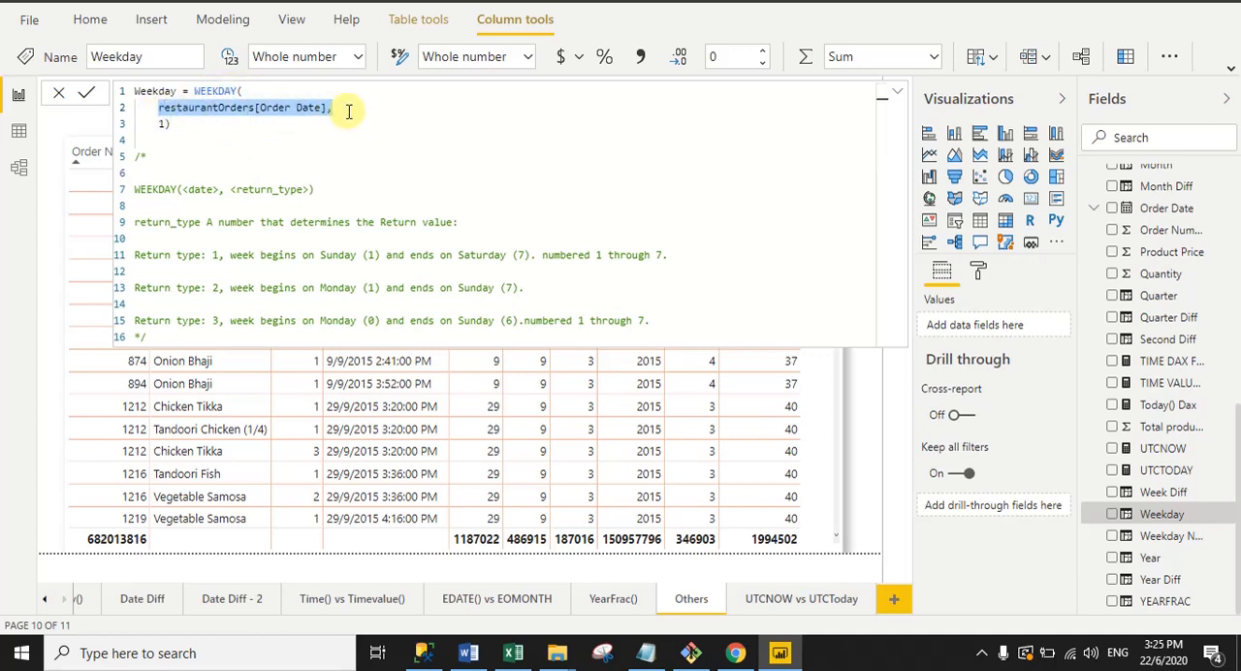
{"action": "left_click", "coordinate": [352, 111]}
{"action": "left_click_drag", "start_coordinate": [157, 127], "coordinate": [166, 126]}
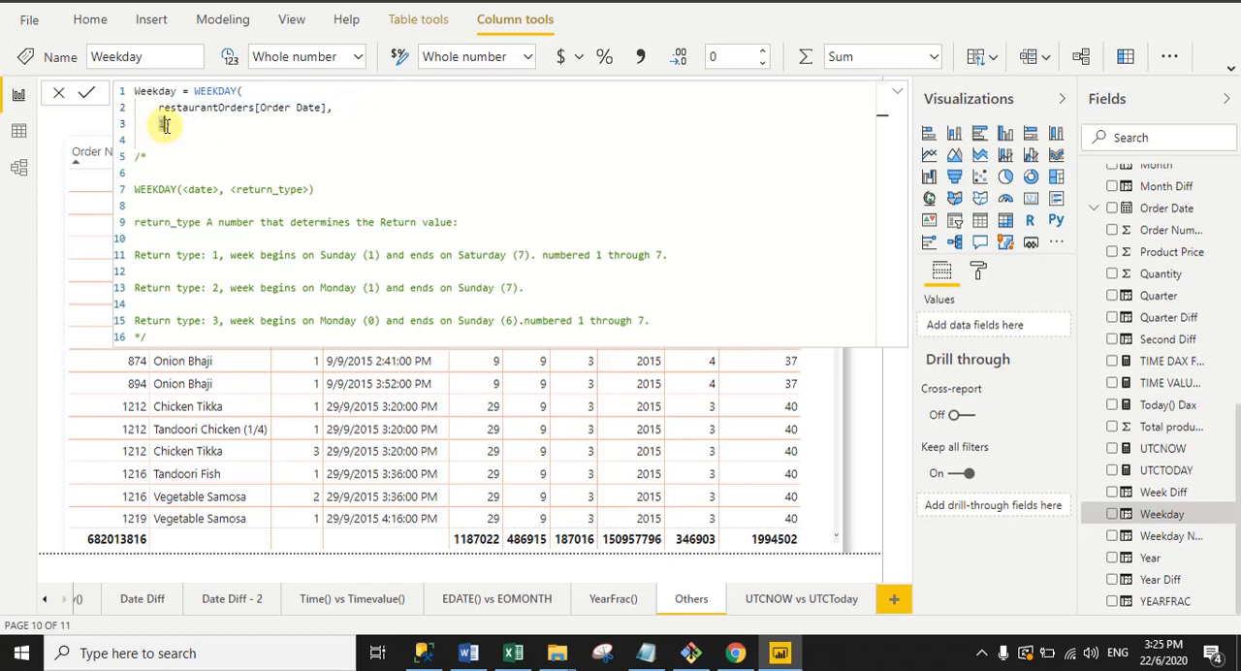
Step: Go through the WEEKDAY comment's descriptions of return types 1 and 2, relating them to the formula's return type argument
{"action": "left_click", "coordinate": [278, 187]}
{"action": "left_click_drag", "start_coordinate": [231, 255], "coordinate": [503, 254]}
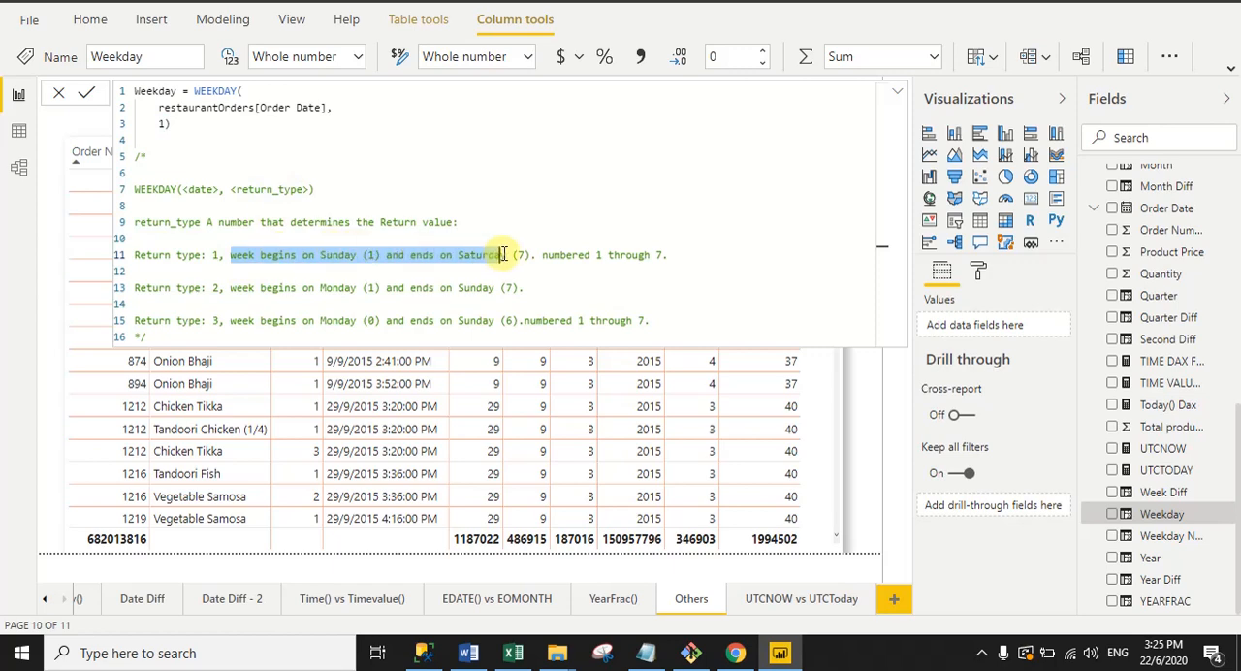
{"action": "left_click", "coordinate": [184, 137]}
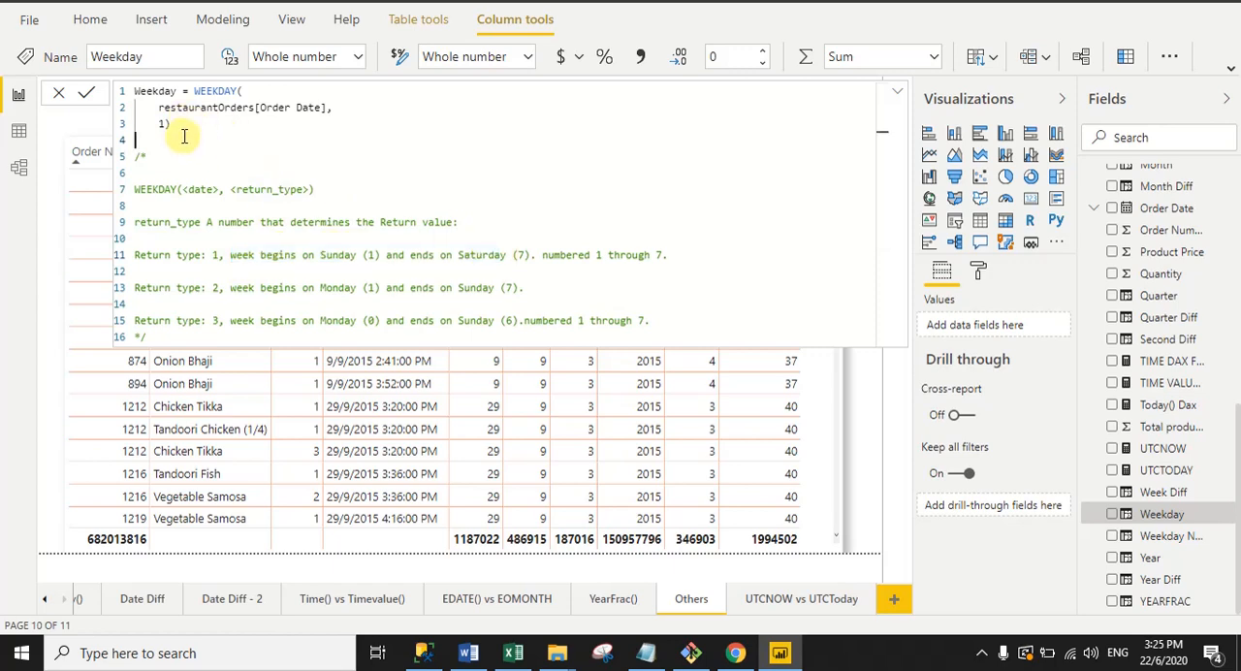
{"action": "left_click_drag", "start_coordinate": [321, 287], "coordinate": [482, 287]}
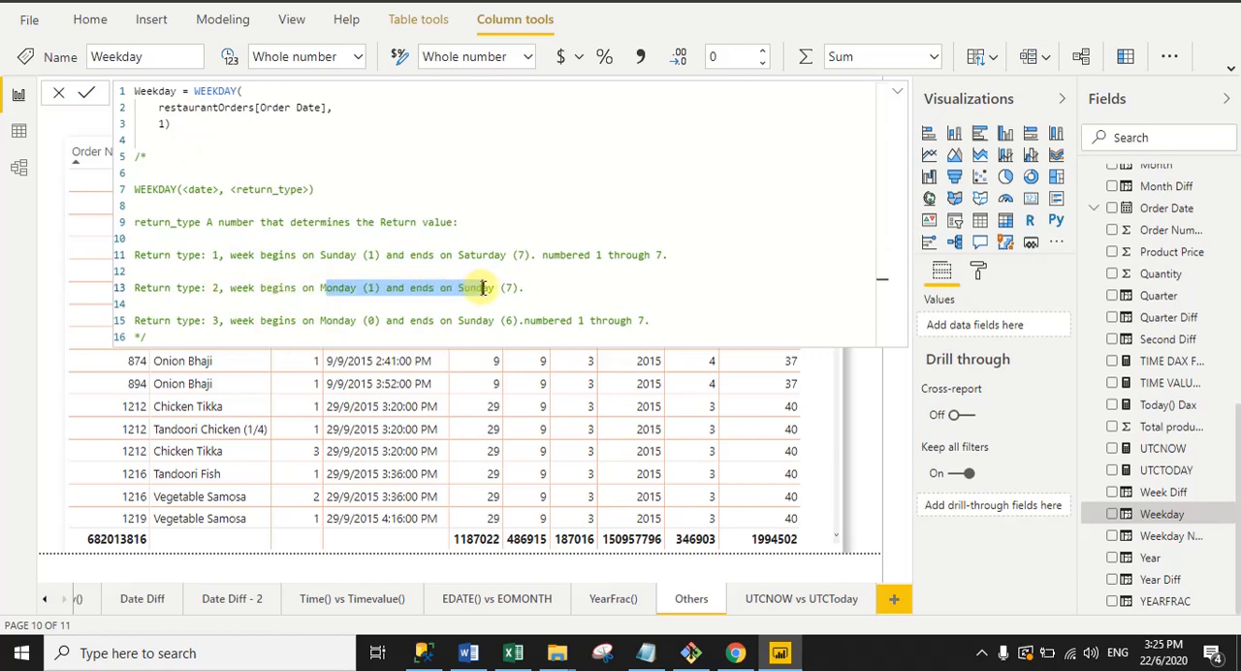
{"action": "left_click", "coordinate": [163, 127]}
{"action": "type", "text": "1)"}
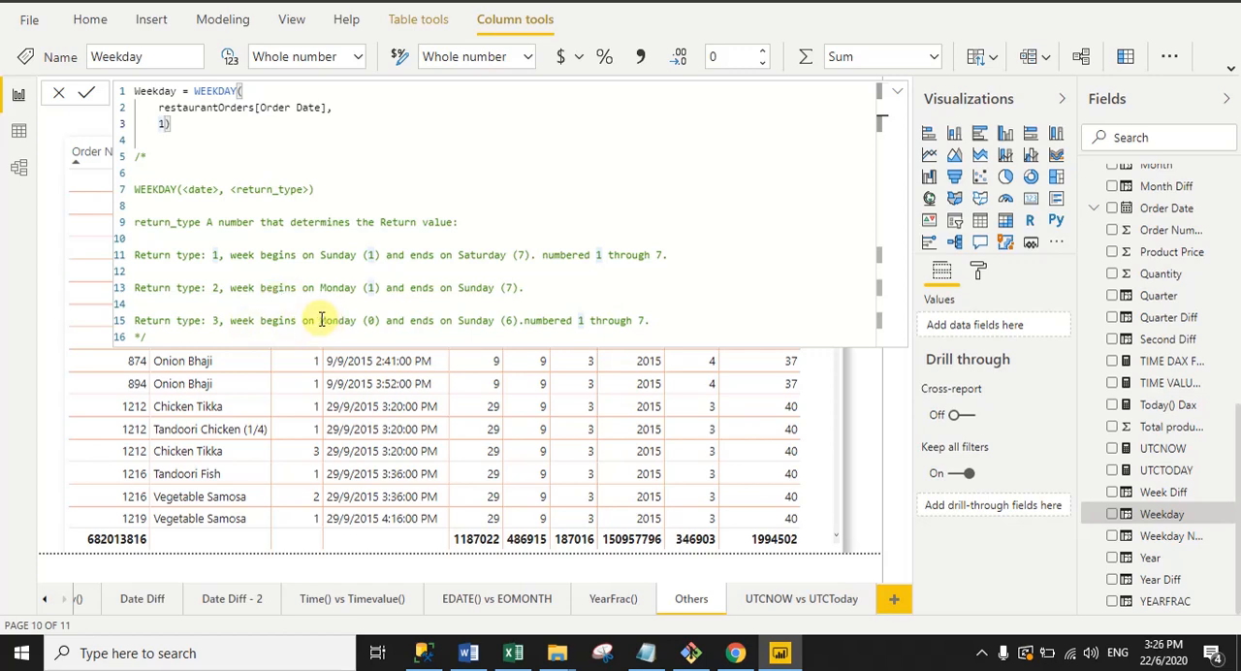
Step: Read the WEEKDAY comment's description of return type 3, and collapse the formula to show the table
{"action": "left_click_drag", "start_coordinate": [321, 320], "coordinate": [494, 323]}
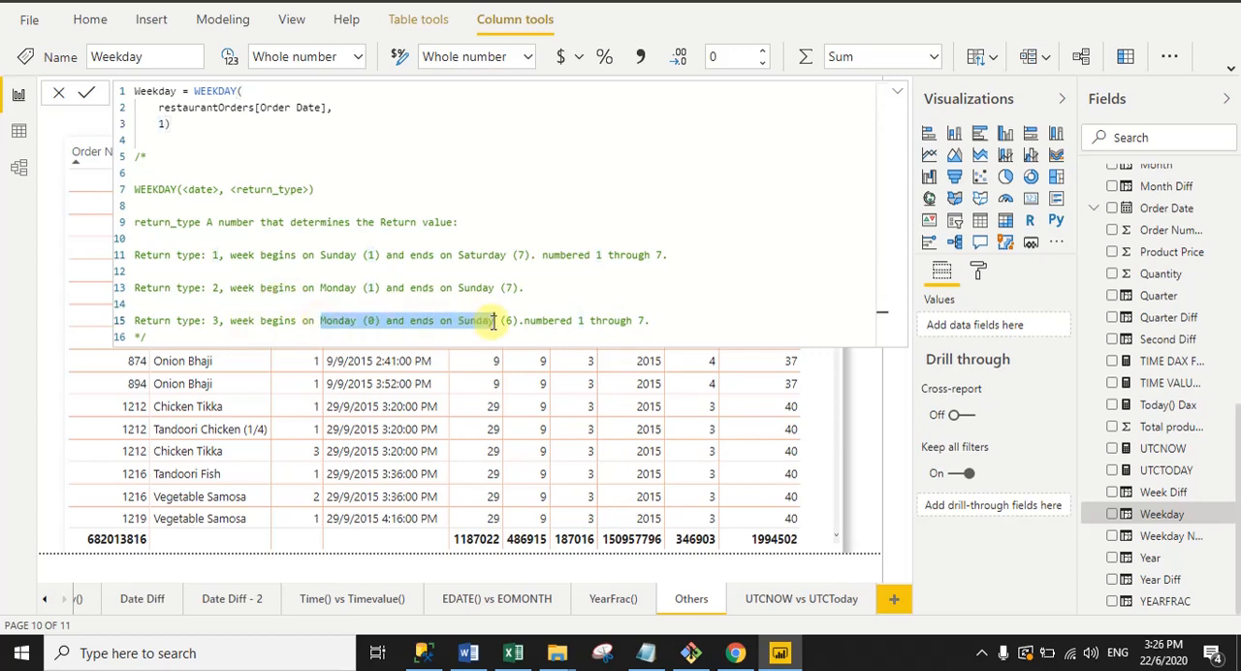
{"action": "left_click", "coordinate": [456, 205]}
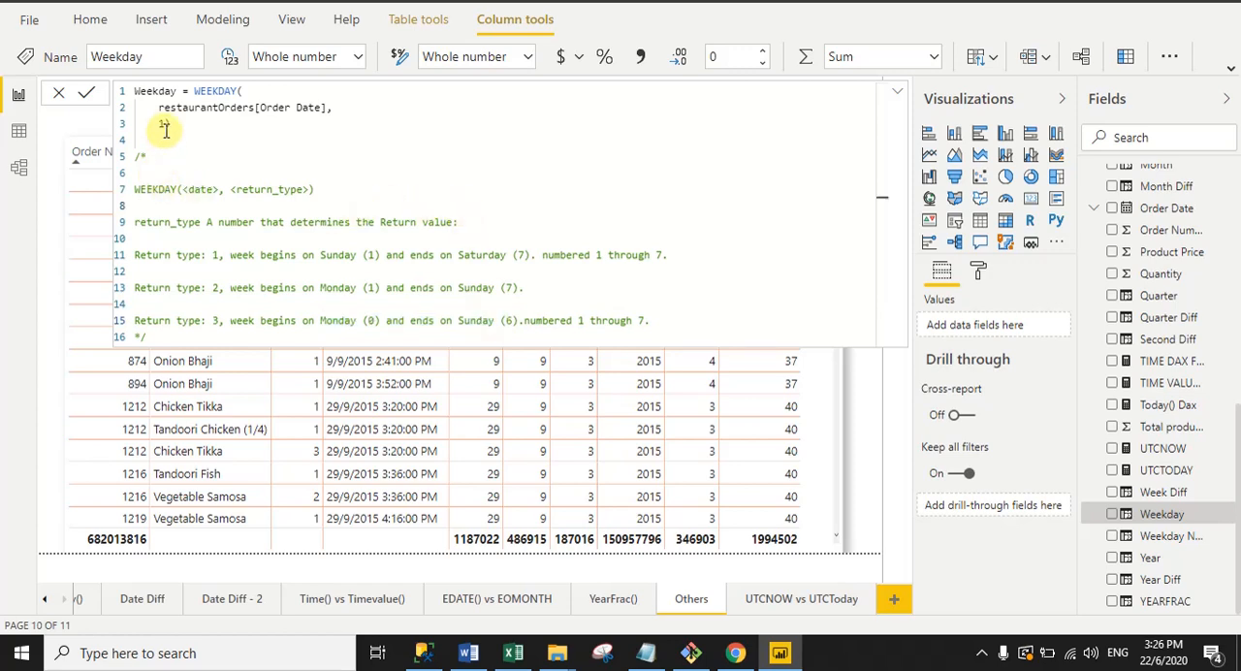
{"action": "type", "text": "1)"}
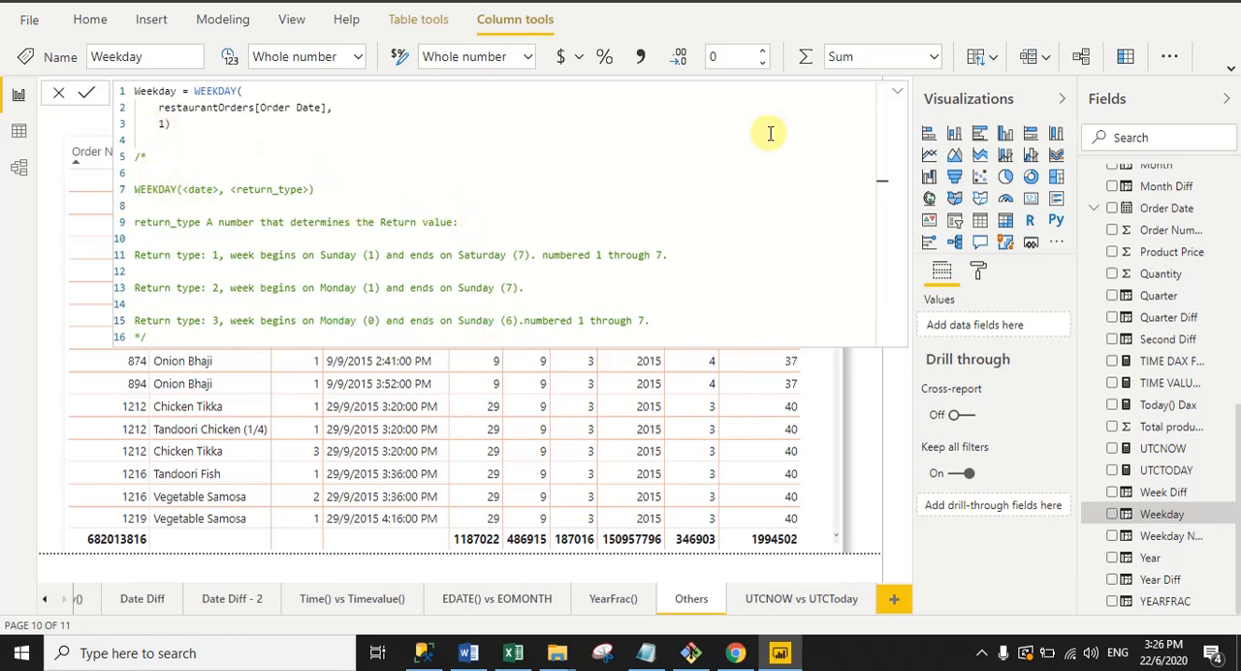
{"action": "left_click", "coordinate": [900, 91]}
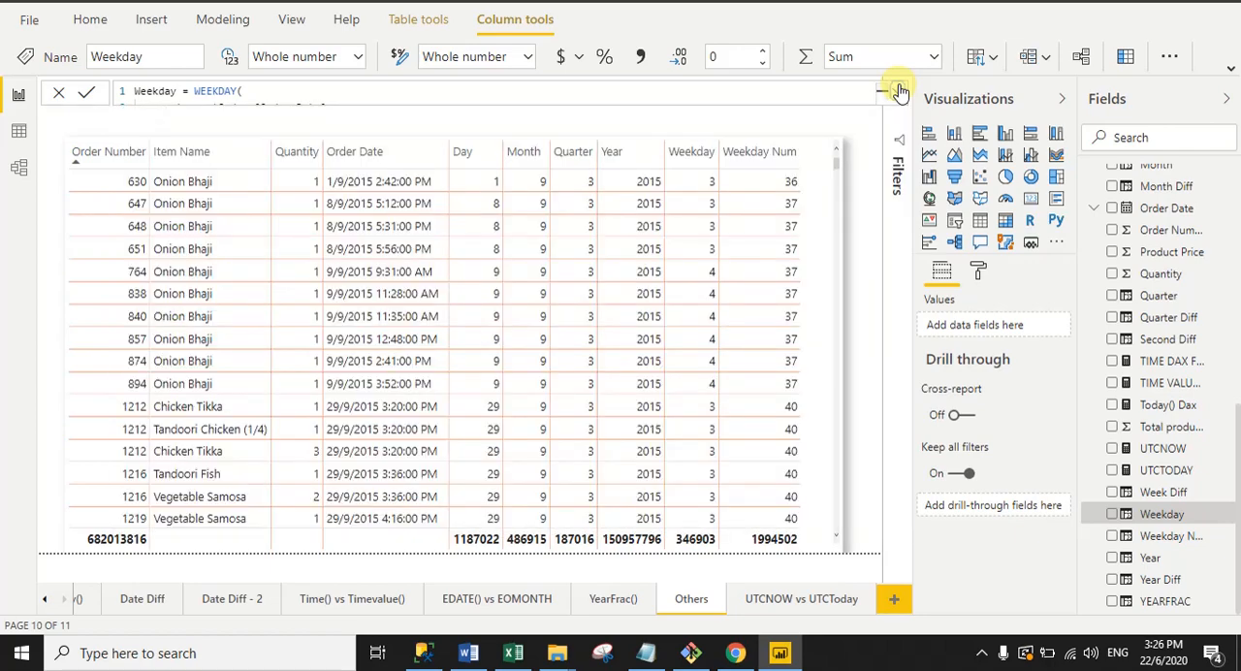
{"action": "left_click", "coordinate": [900, 91]}
{"action": "left_click", "coordinate": [896, 95]}
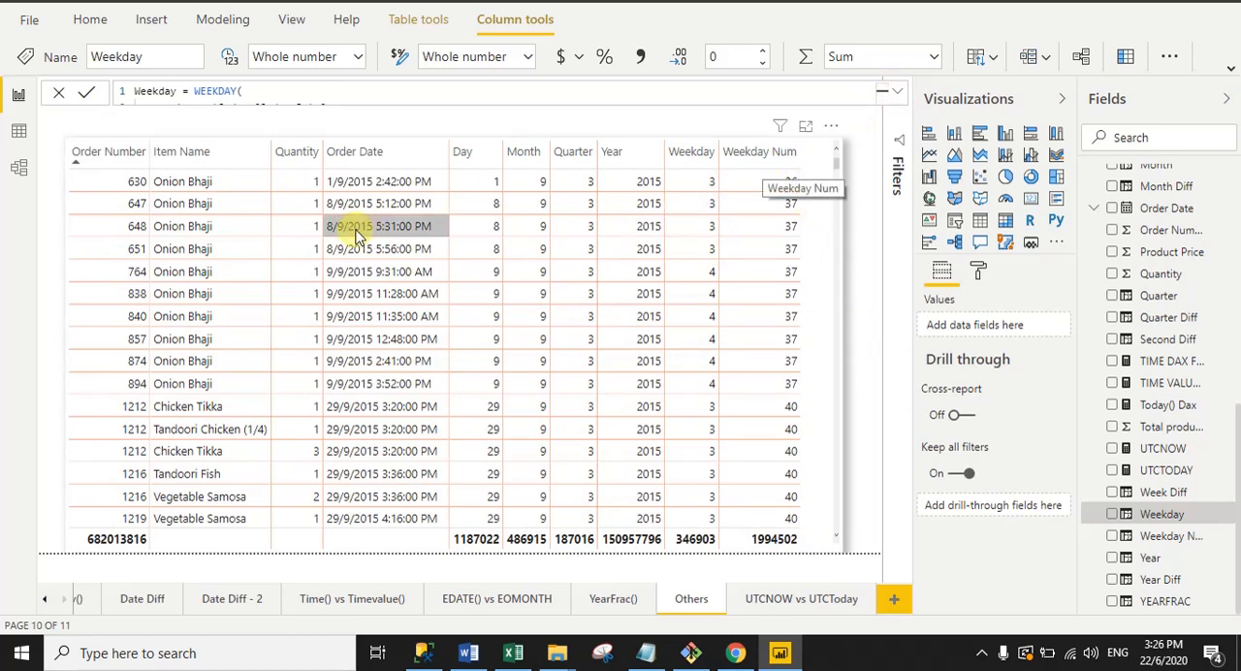
Step: Examine the Weekday Num column's formula, including the WEEKNUM function, the Order Date argument and the return type argument
{"action": "left_click", "coordinate": [1124, 539]}
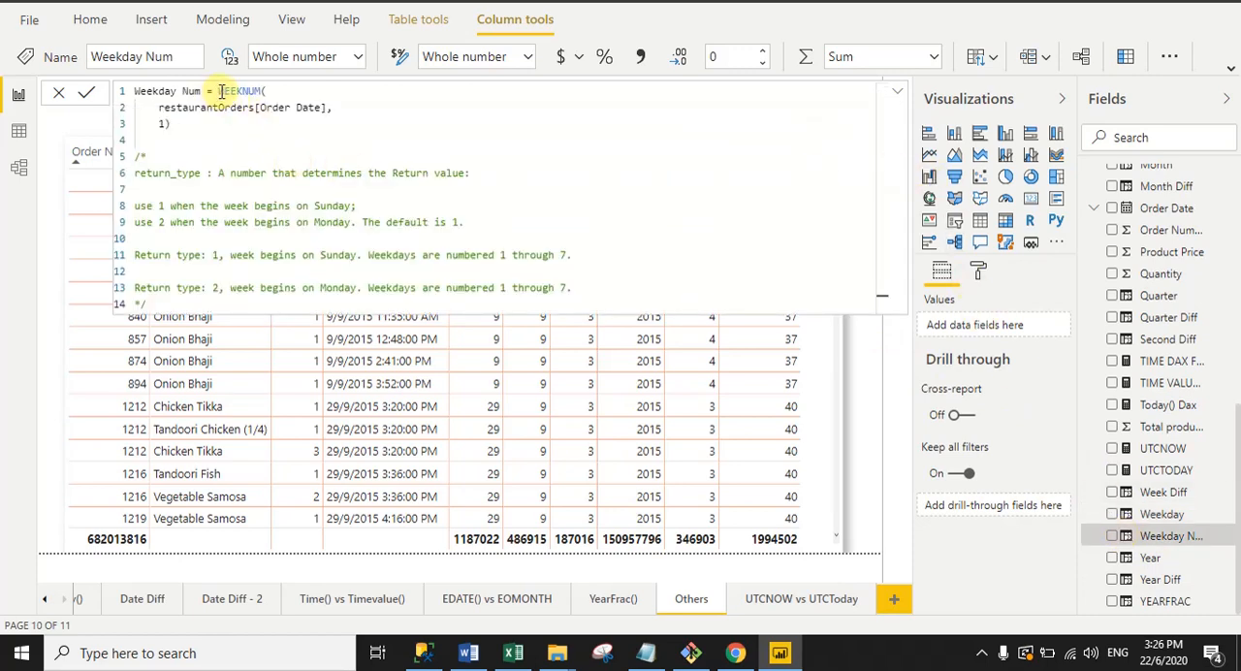
{"action": "left_click_drag", "start_coordinate": [222, 91], "coordinate": [257, 90]}
{"action": "left_click_drag", "start_coordinate": [145, 107], "coordinate": [370, 100]}
{"action": "left_click", "coordinate": [165, 123]}
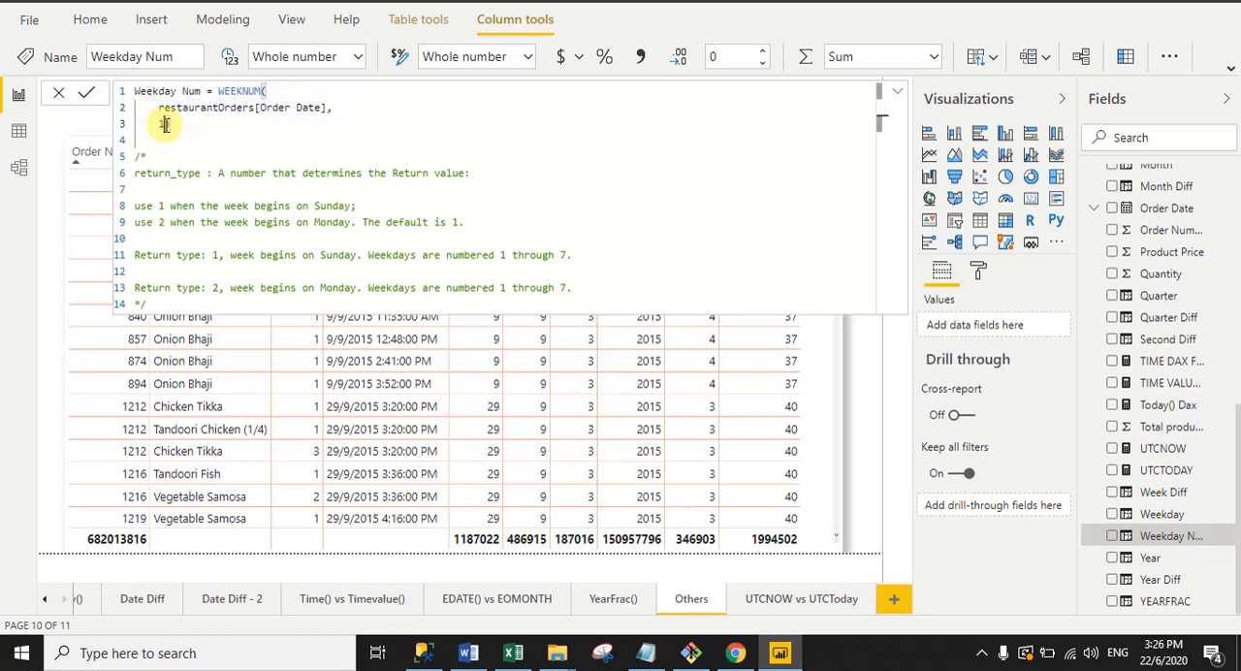
Step: Go through the WEEKNUM return type 1 and 2 descriptions in the comment, and collapse the formula to show the table
{"action": "left_click_drag", "start_coordinate": [206, 254], "coordinate": [230, 300]}
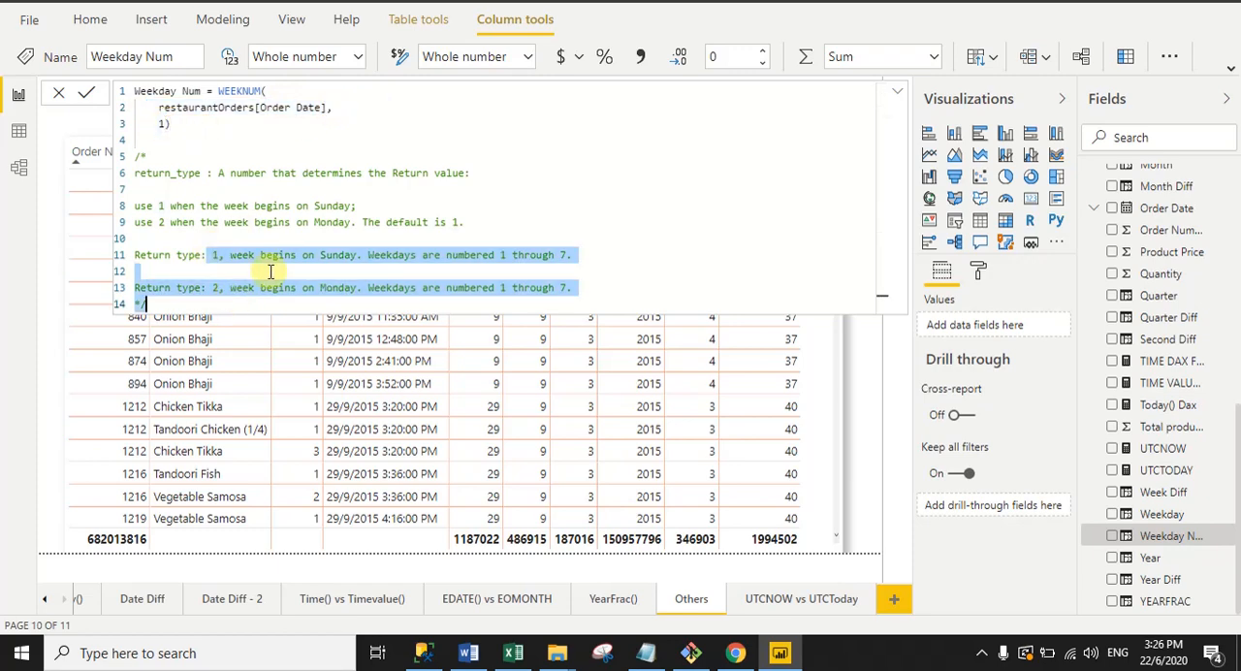
{"action": "left_click", "coordinate": [271, 271]}
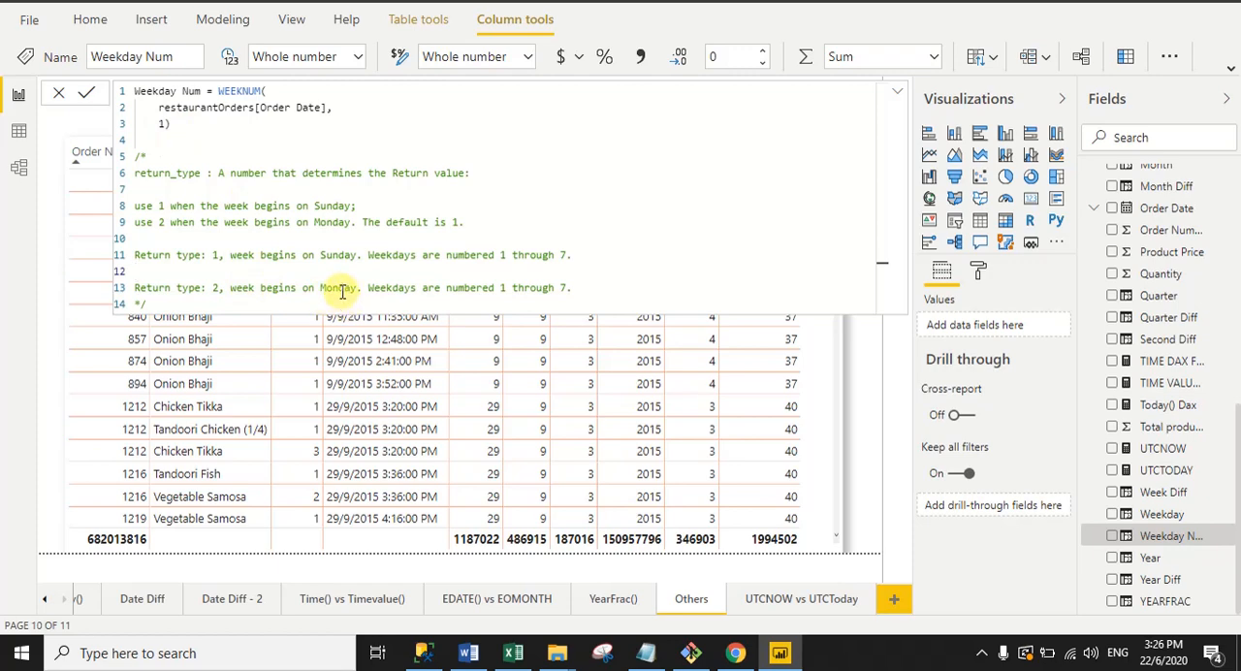
{"action": "left_click", "coordinate": [213, 121]}
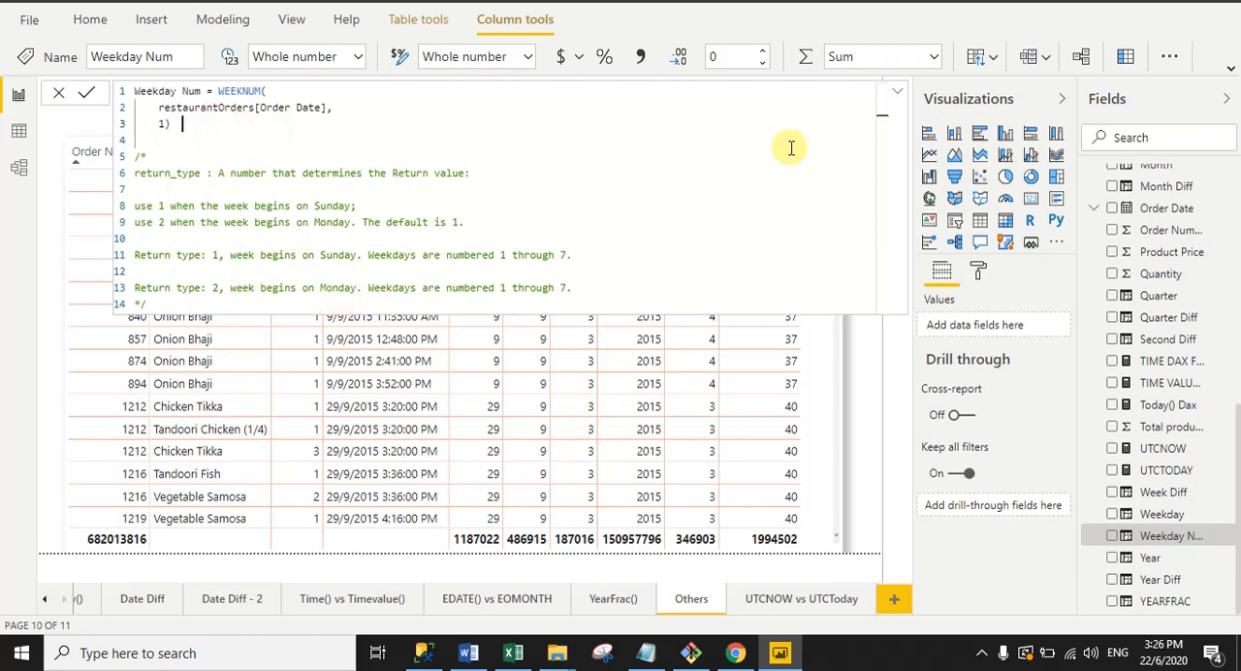
{"action": "left_click_drag", "start_coordinate": [298, 151], "coordinate": [136, 92]}
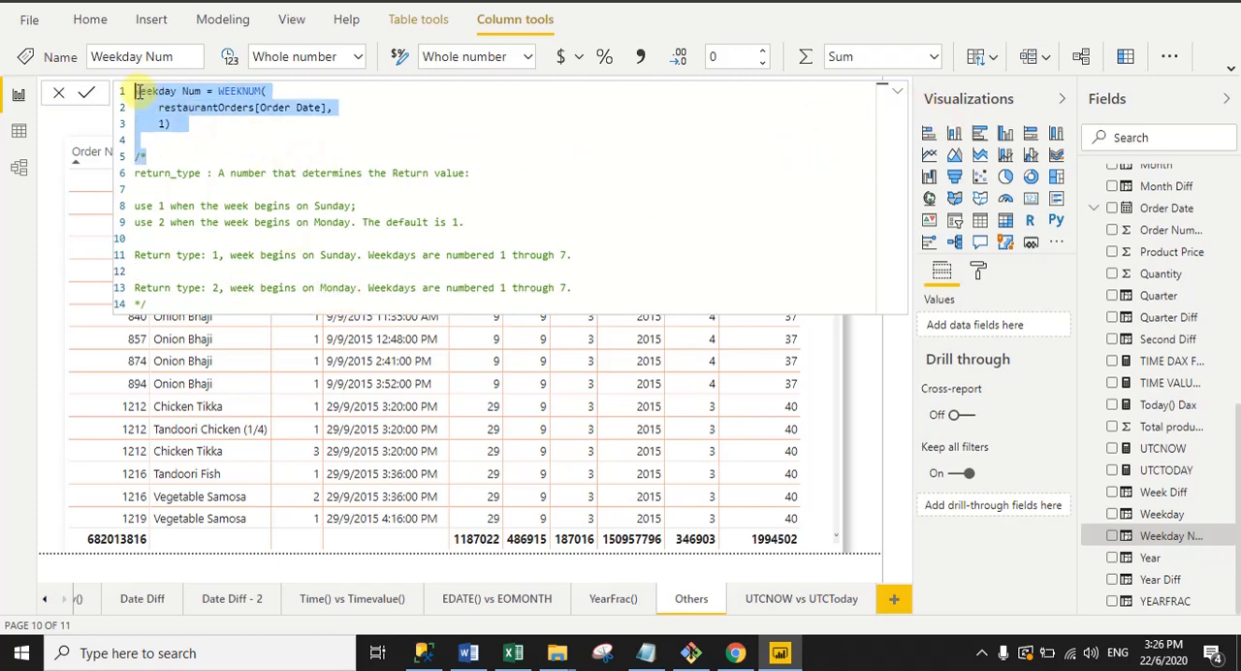
{"action": "left_click", "coordinate": [899, 92]}
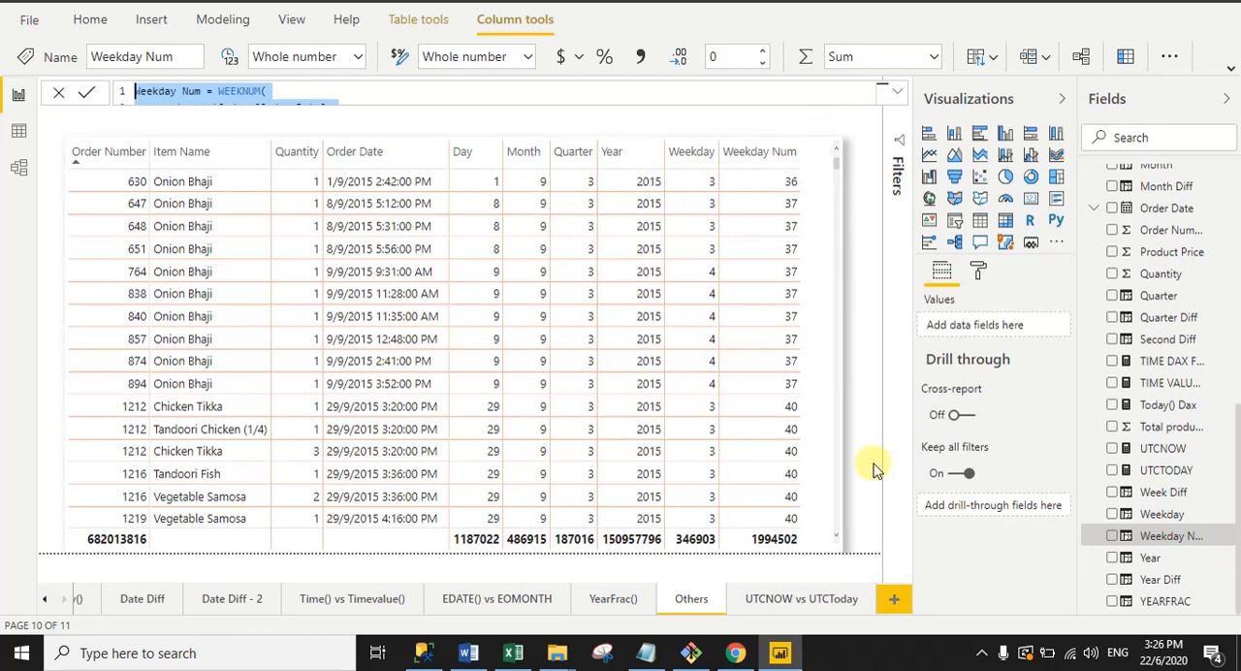
Step: Open the UTCNOW vs UTCToday report page and examine the UTCNOW measure's formula
{"action": "left_click", "coordinate": [786, 607]}
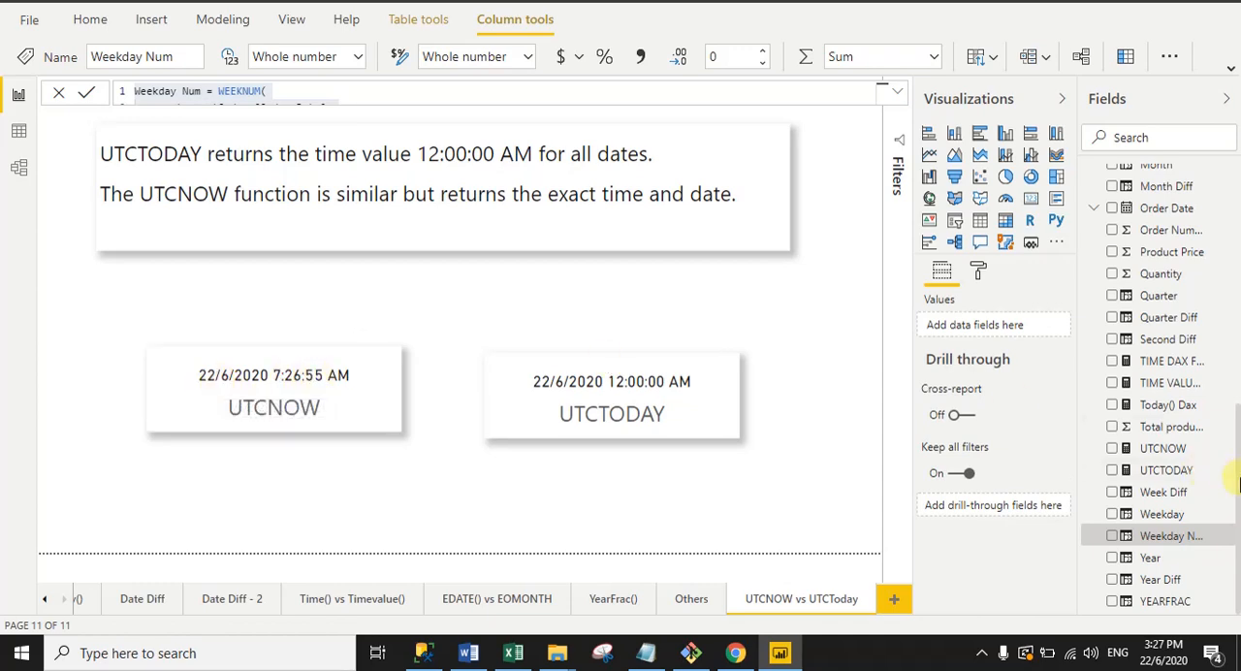
{"action": "mouse_move", "coordinate": [1239, 483]}
{"action": "left_mouse_down"}
{"action": "mouse_move", "coordinate": [1239, 370]}
{"action": "mouse_move", "coordinate": [1239, 476]}
{"action": "left_mouse_up"}
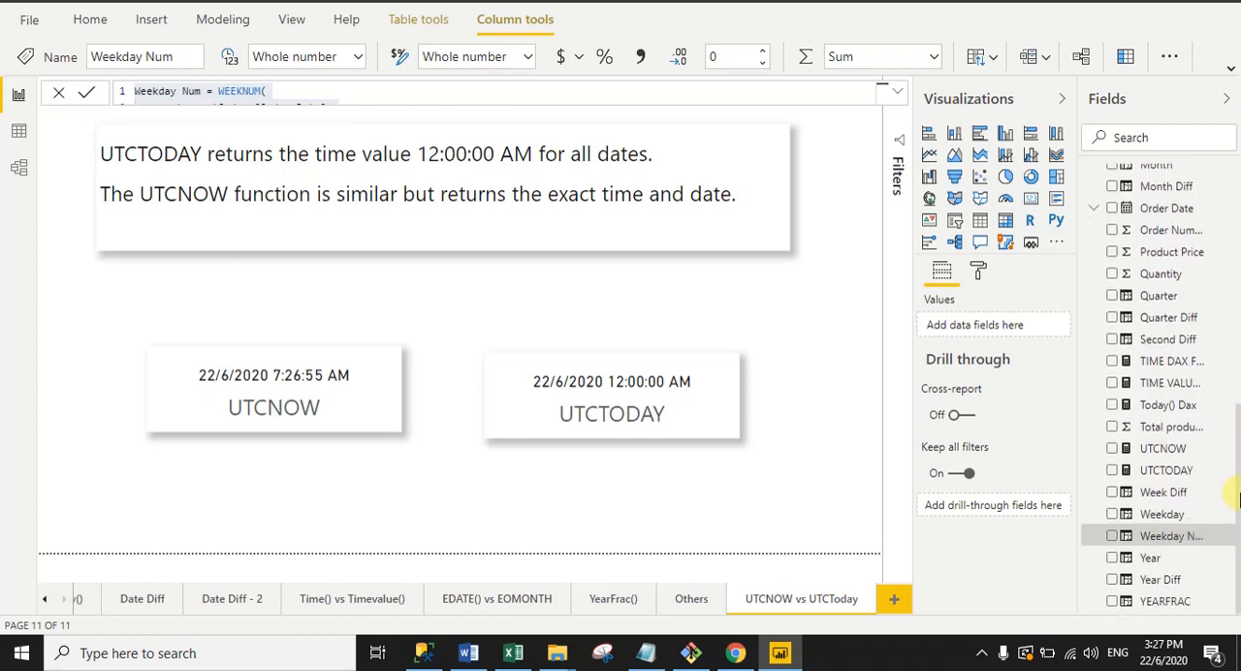
{"action": "left_click", "coordinate": [1127, 456]}
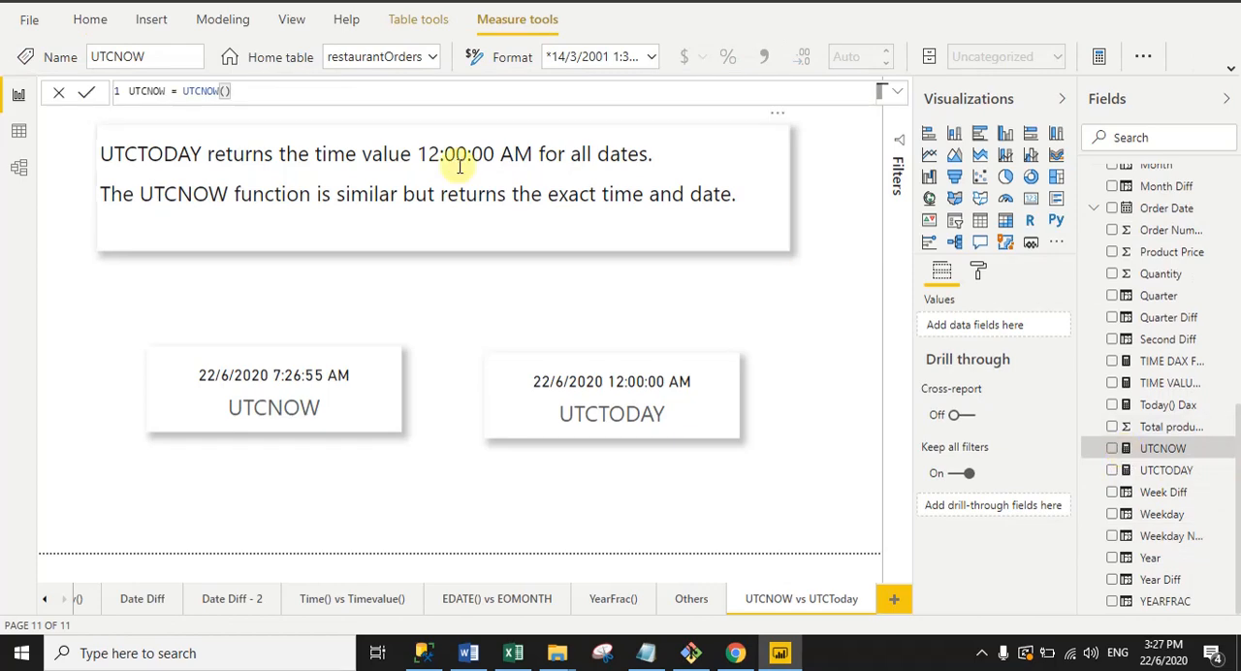
{"action": "left_click_drag", "start_coordinate": [185, 91], "coordinate": [221, 90]}
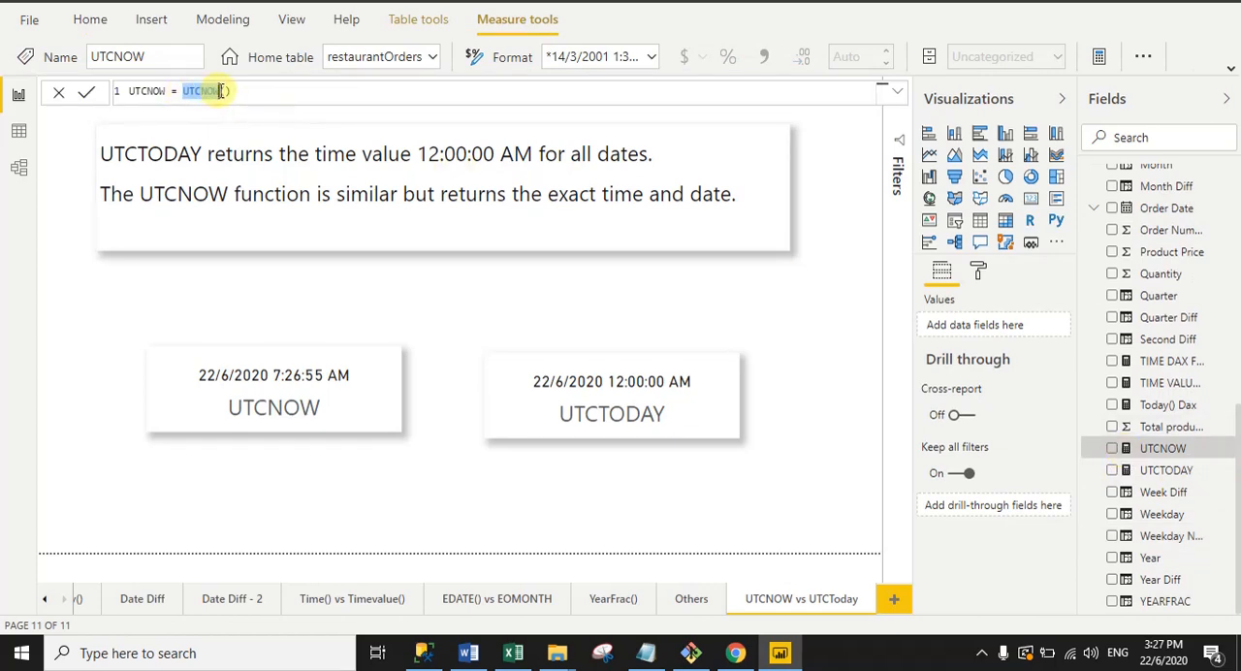
{"action": "left_click", "coordinate": [238, 90]}
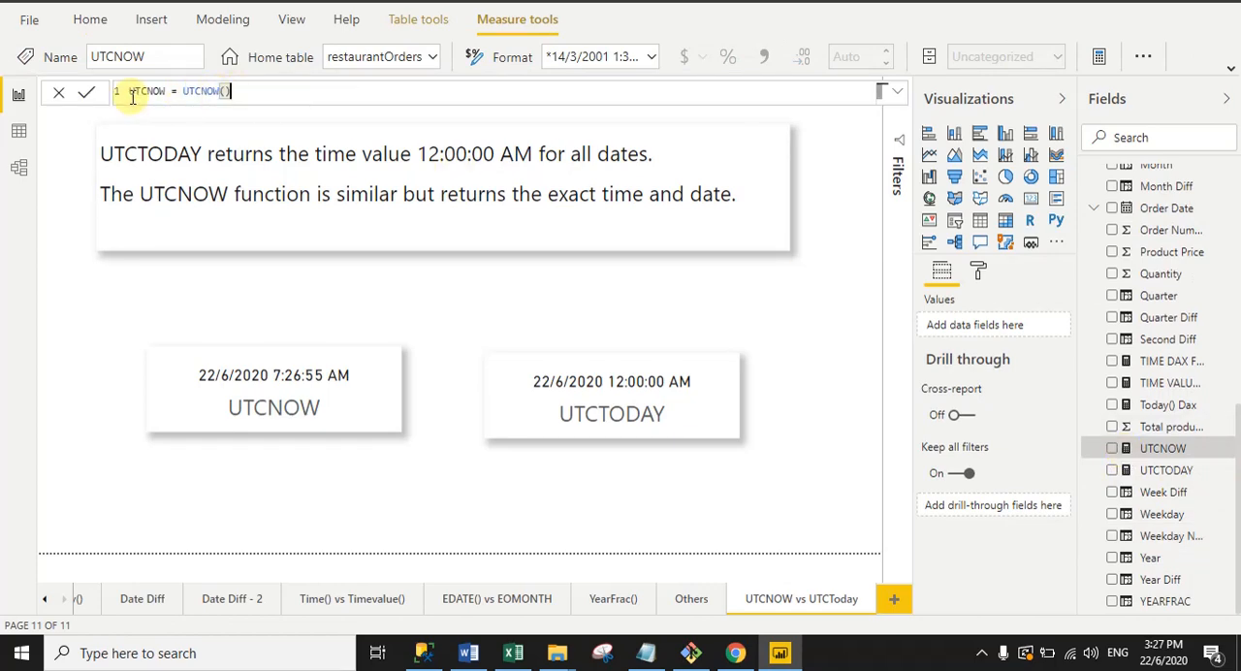
Step: Examine the UTCTODAY measure's formula with its UTCTODAY() function, and commit it without edits
{"action": "left_click", "coordinate": [1135, 475]}
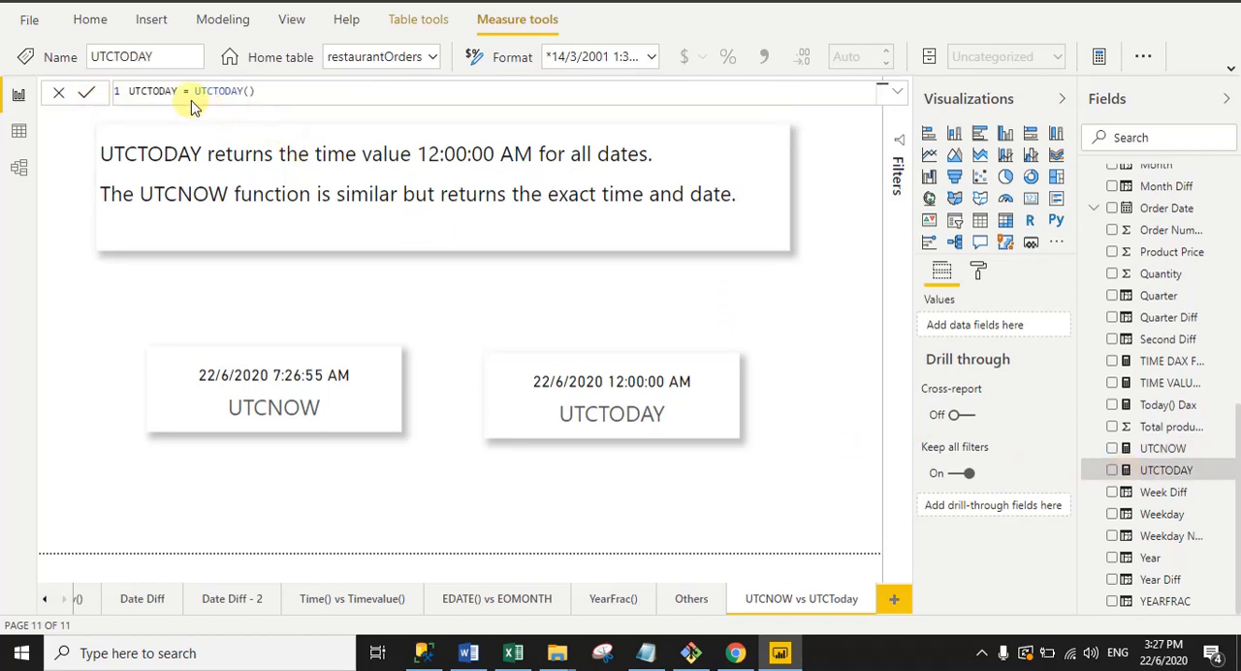
{"action": "left_click_drag", "start_coordinate": [195, 90], "coordinate": [262, 90]}
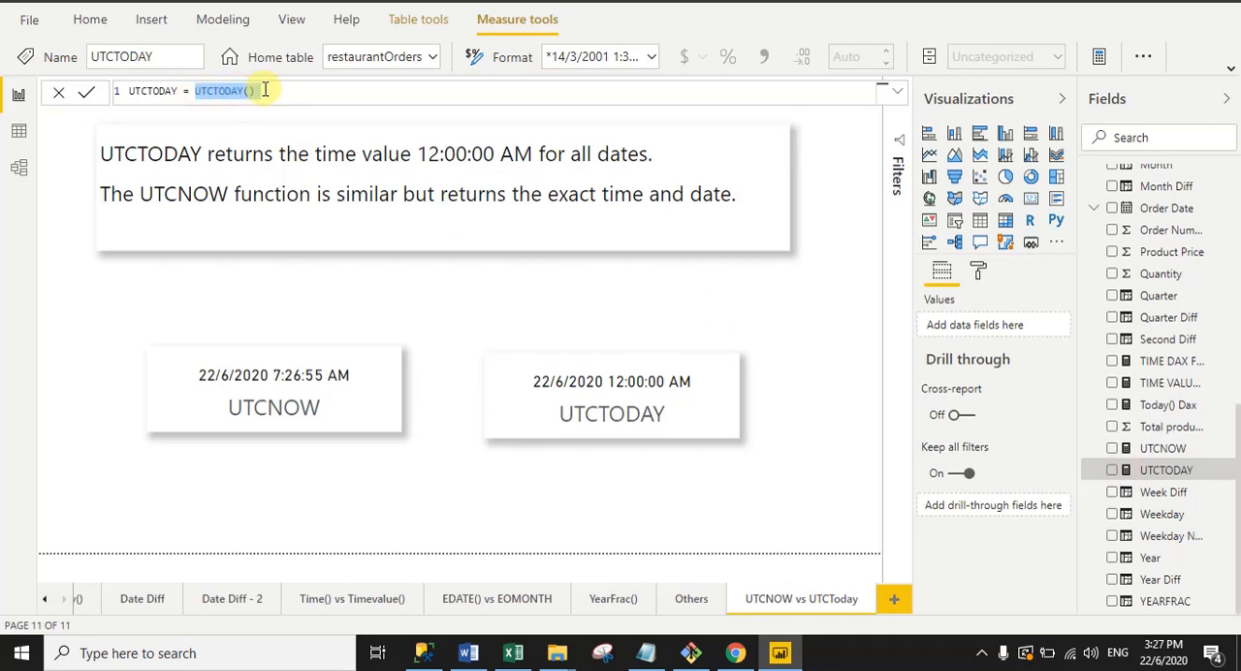
{"action": "left_click", "coordinate": [271, 90]}
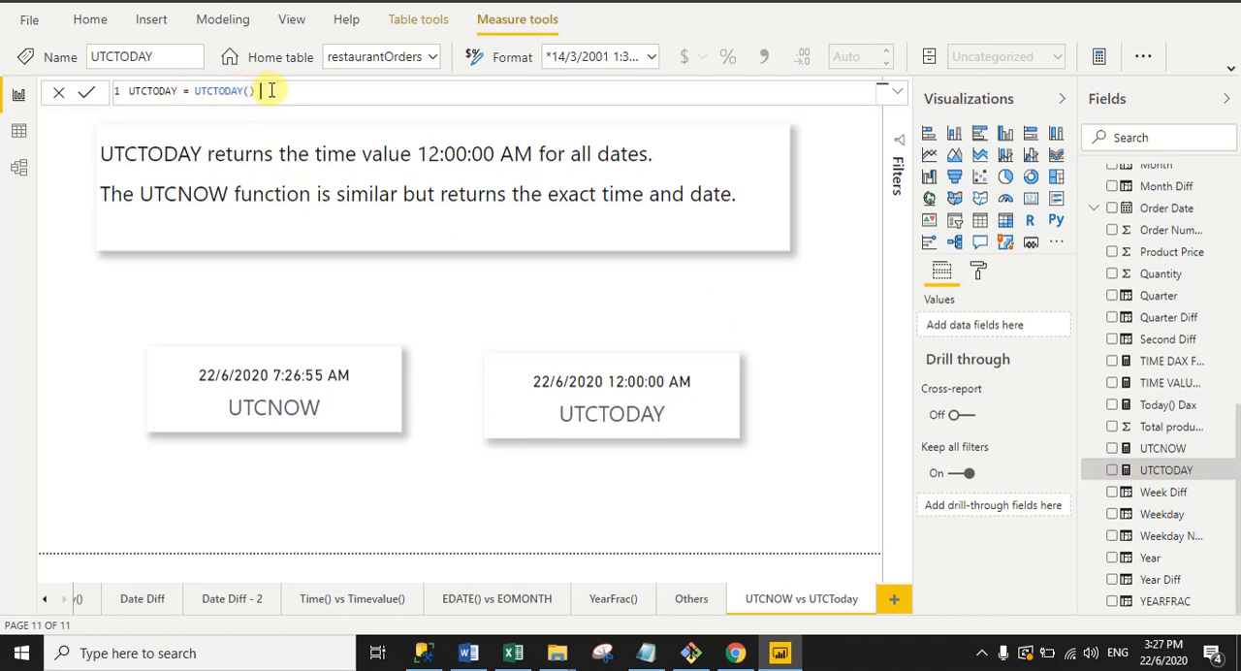
{"action": "left_click", "coordinate": [87, 92]}
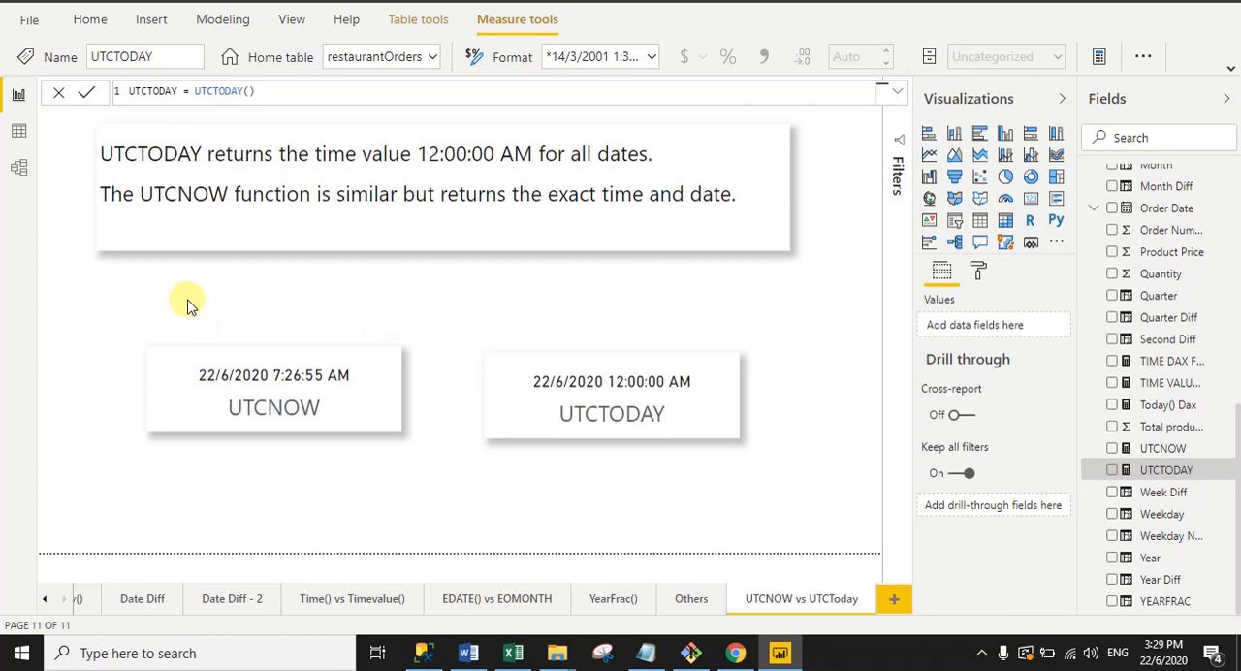